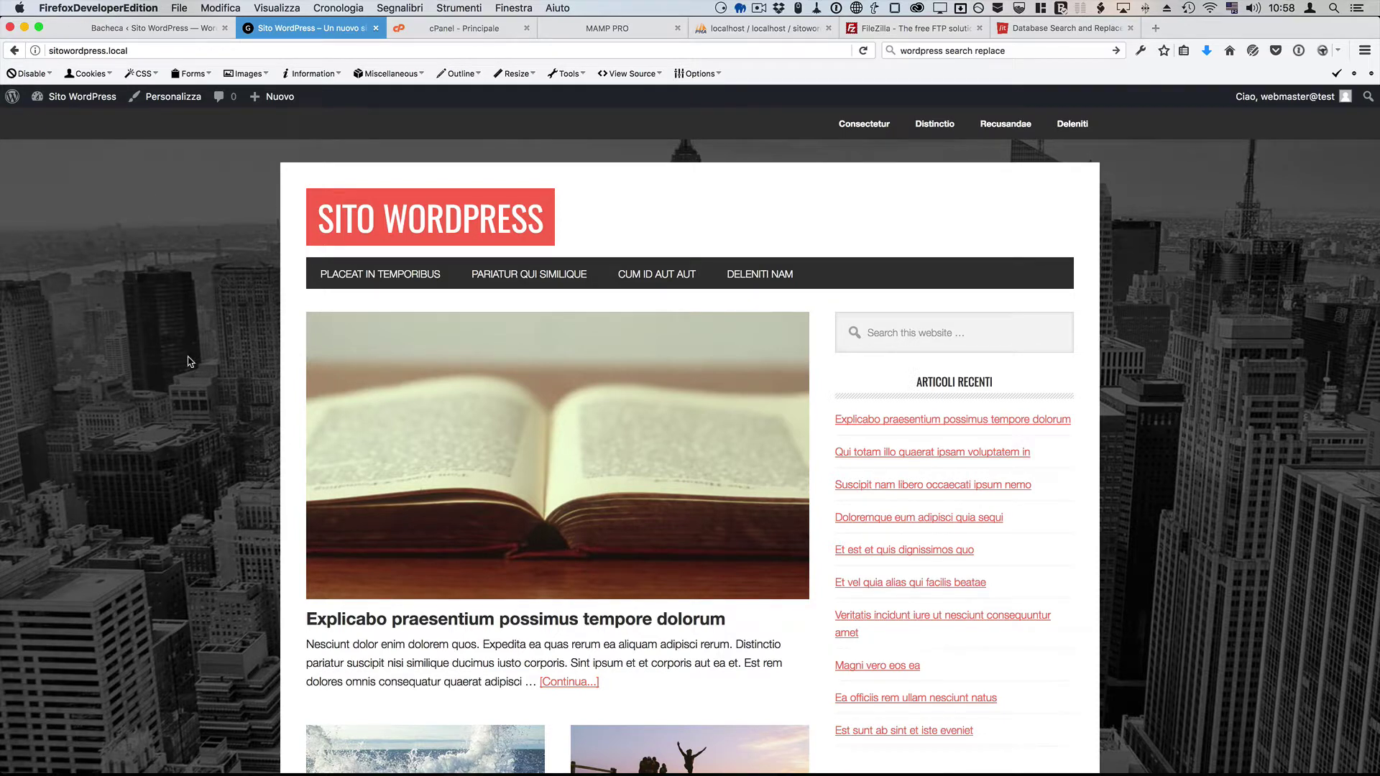
Step: Switch to MAMP PRO to show the sitowordpress.local host on PHP 5.6.30 in the Siti folder
key("super+Tab")
key("super+Tab")
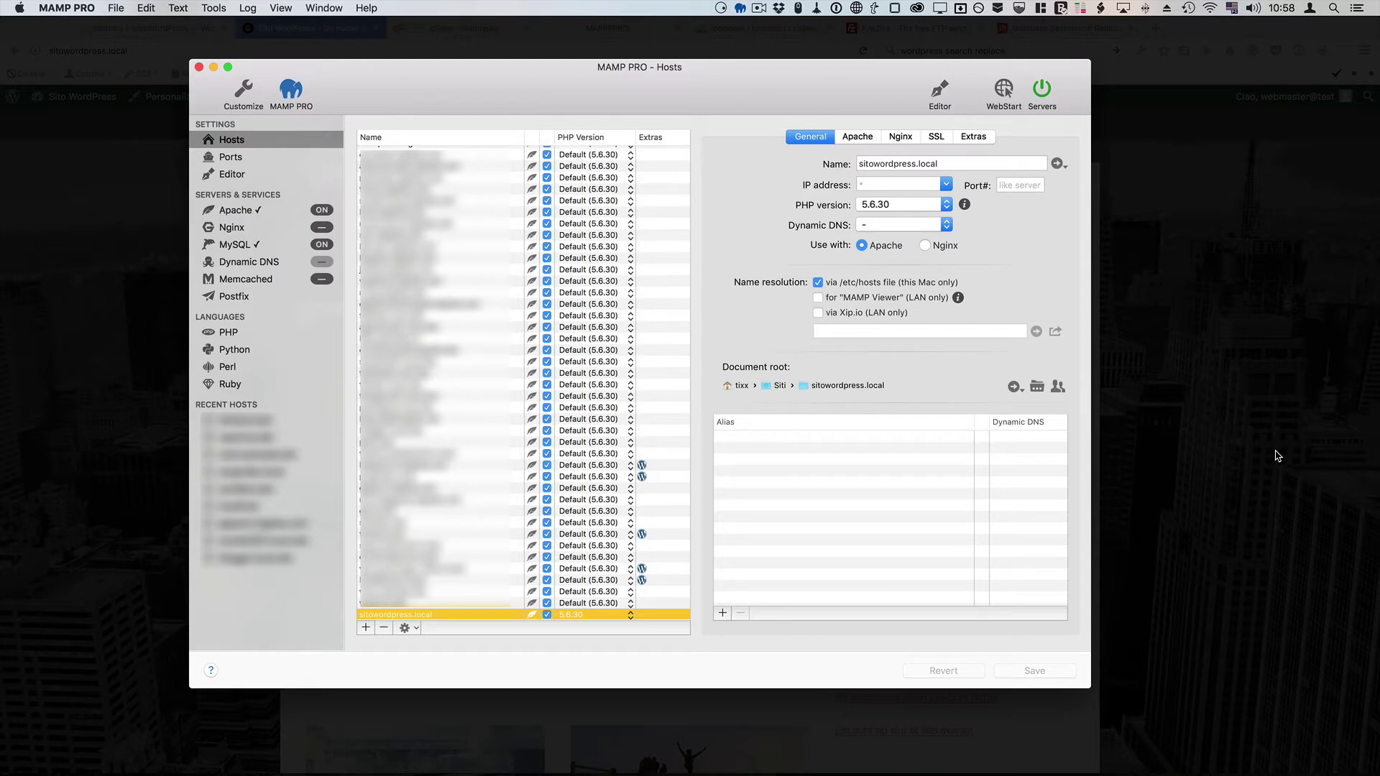
Step: Pass through Firefox to FileZilla, which shows the local sitowordpress.local folder with no server connected
key("super+Tab")
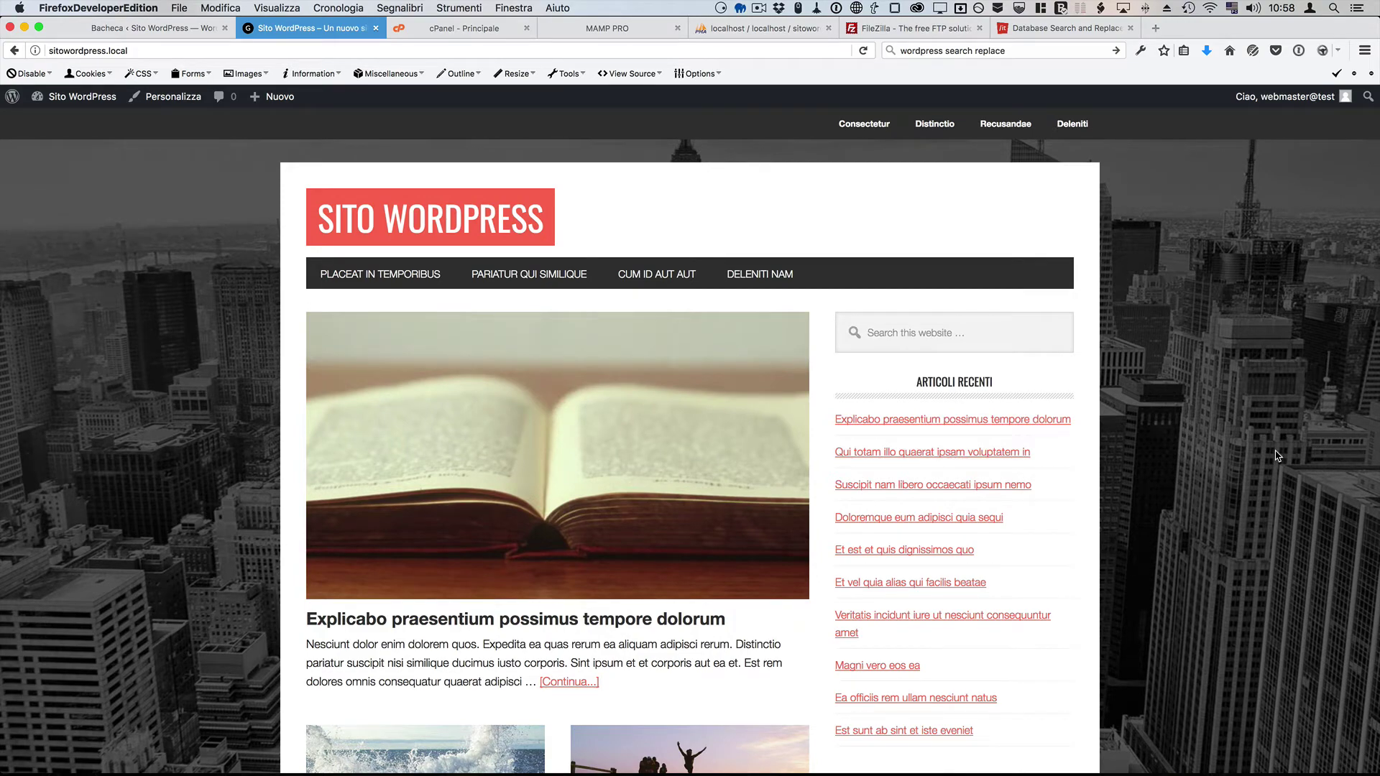
key("super+Tab")
key("super+Tab")
key("super+Tab")
key("super+Tab")
key("super+Tab")
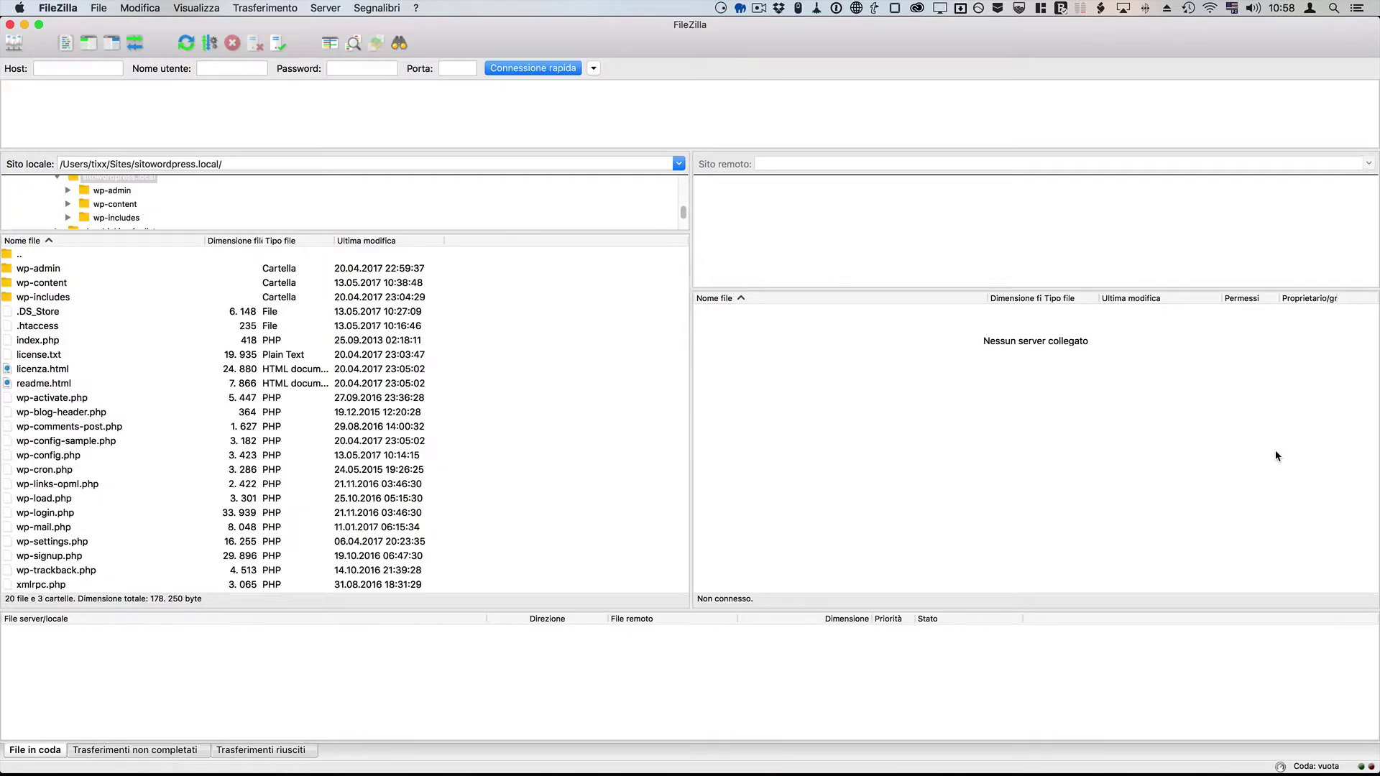
Step: Return to Firefox showing the local sitowordpress.local WordPress homepage
key("super+Tab")
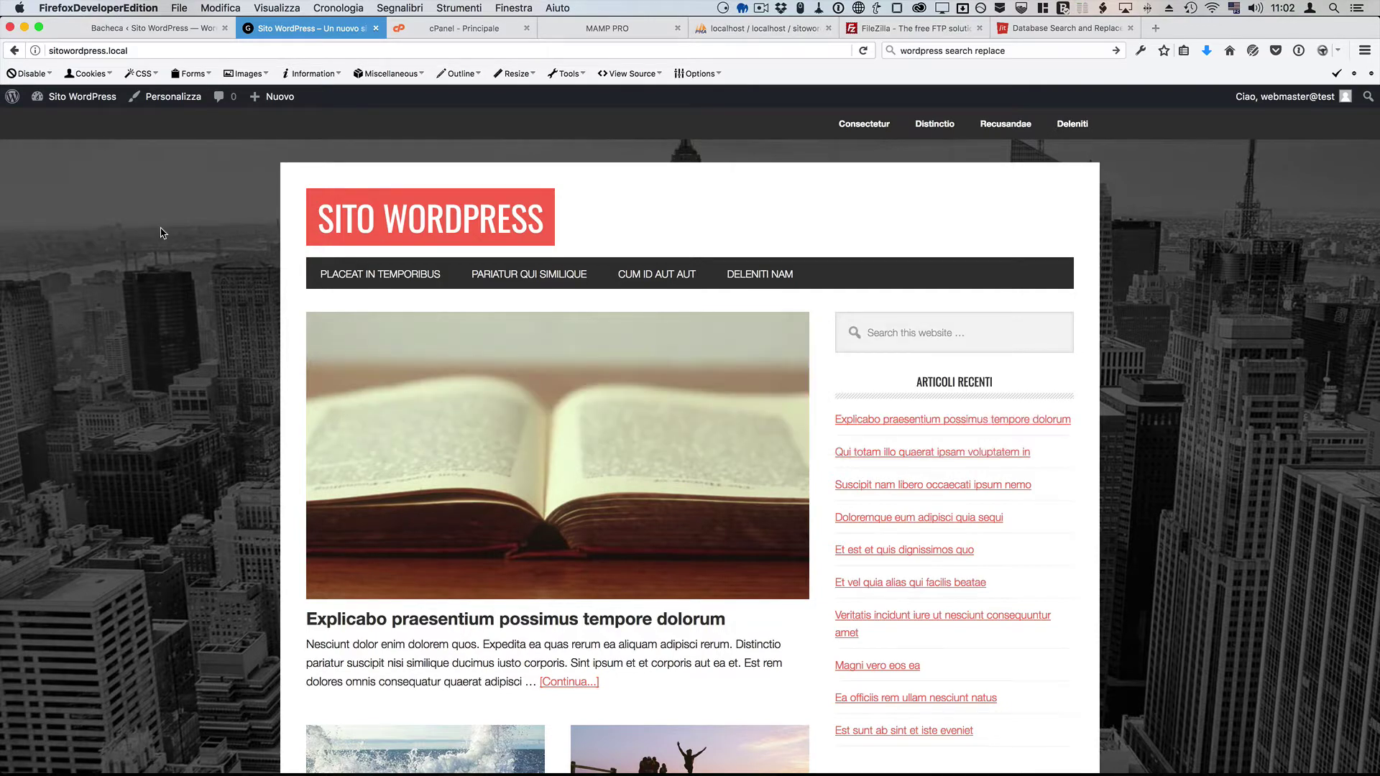
Step: Bring the Finder window with the sitowordpress.local folder under Siti to the front
key("super+Tab")
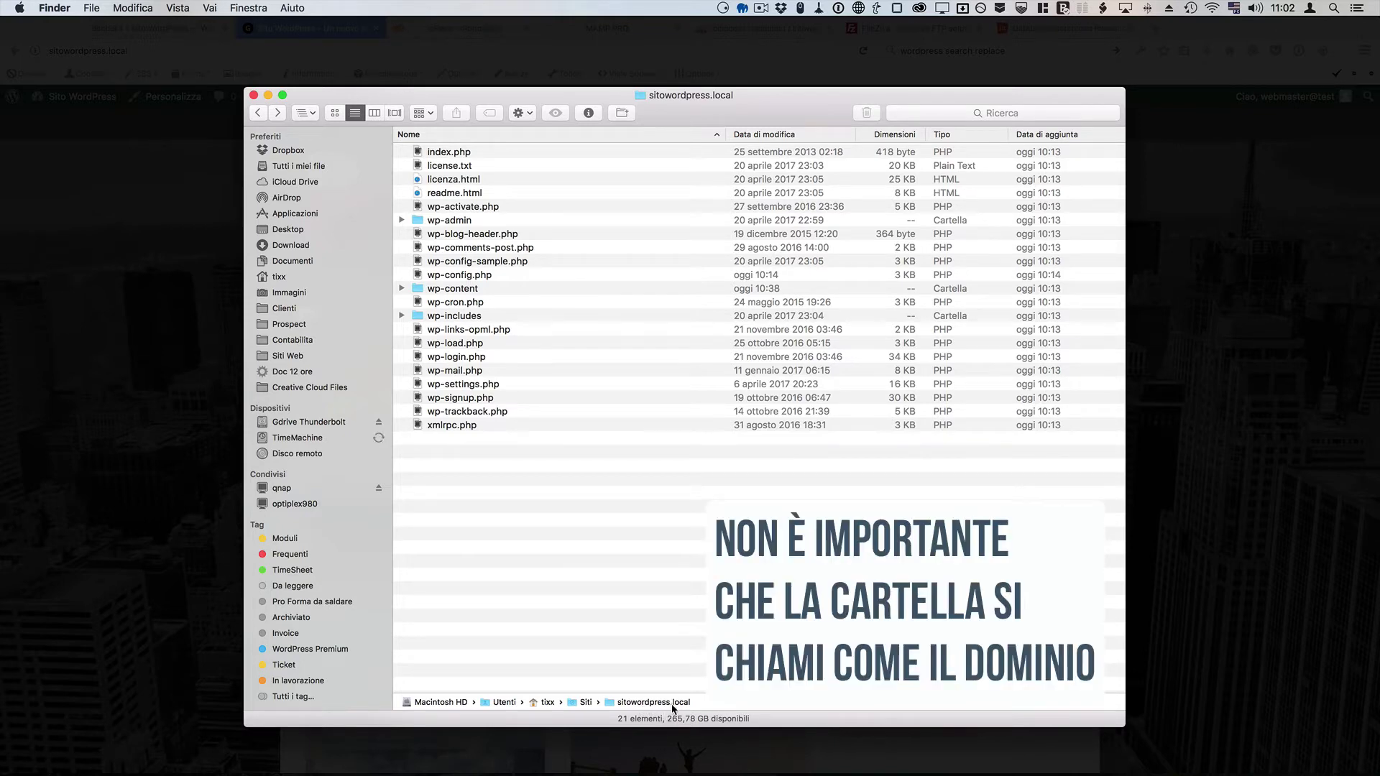
Step: Open wp-content and the themes folder in Finder, selecting the metro-pro theme
key("super+Tab")
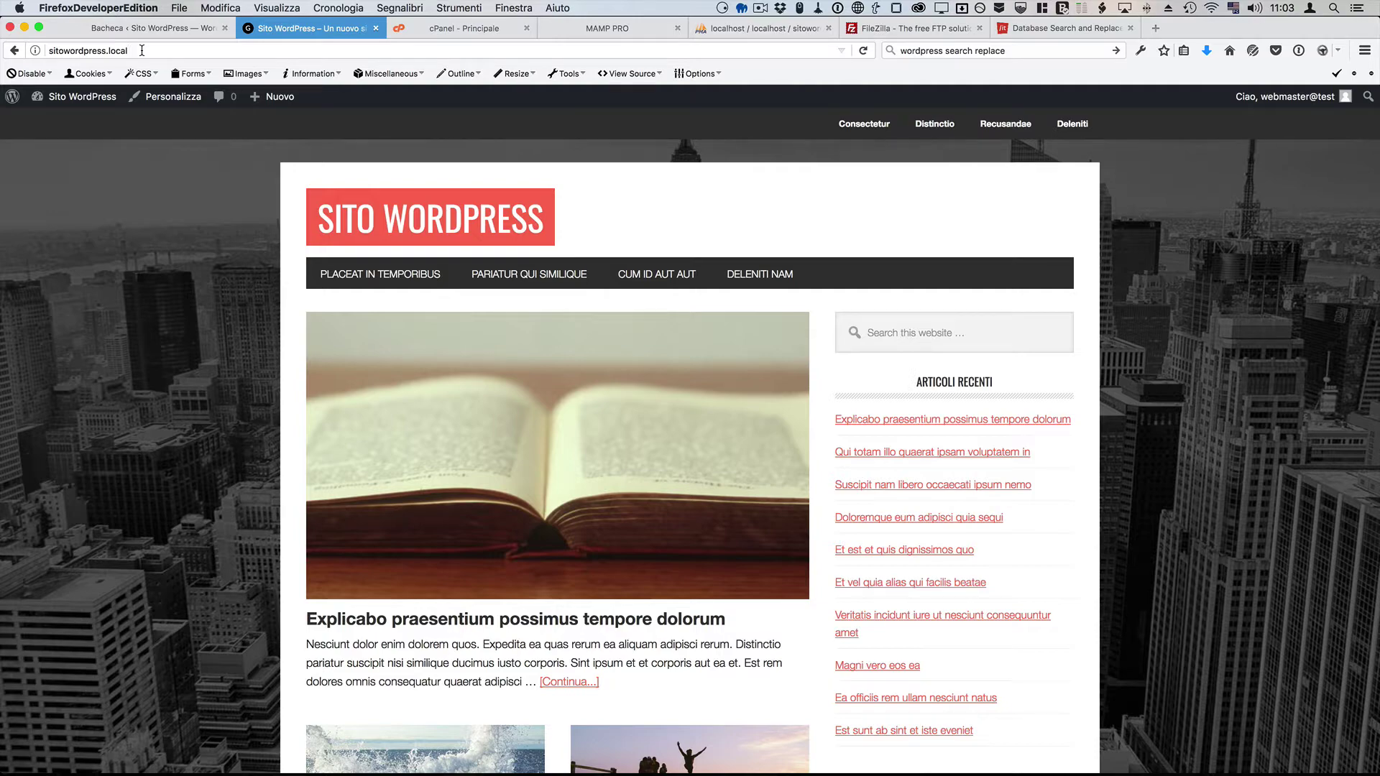
key("super+Tab")
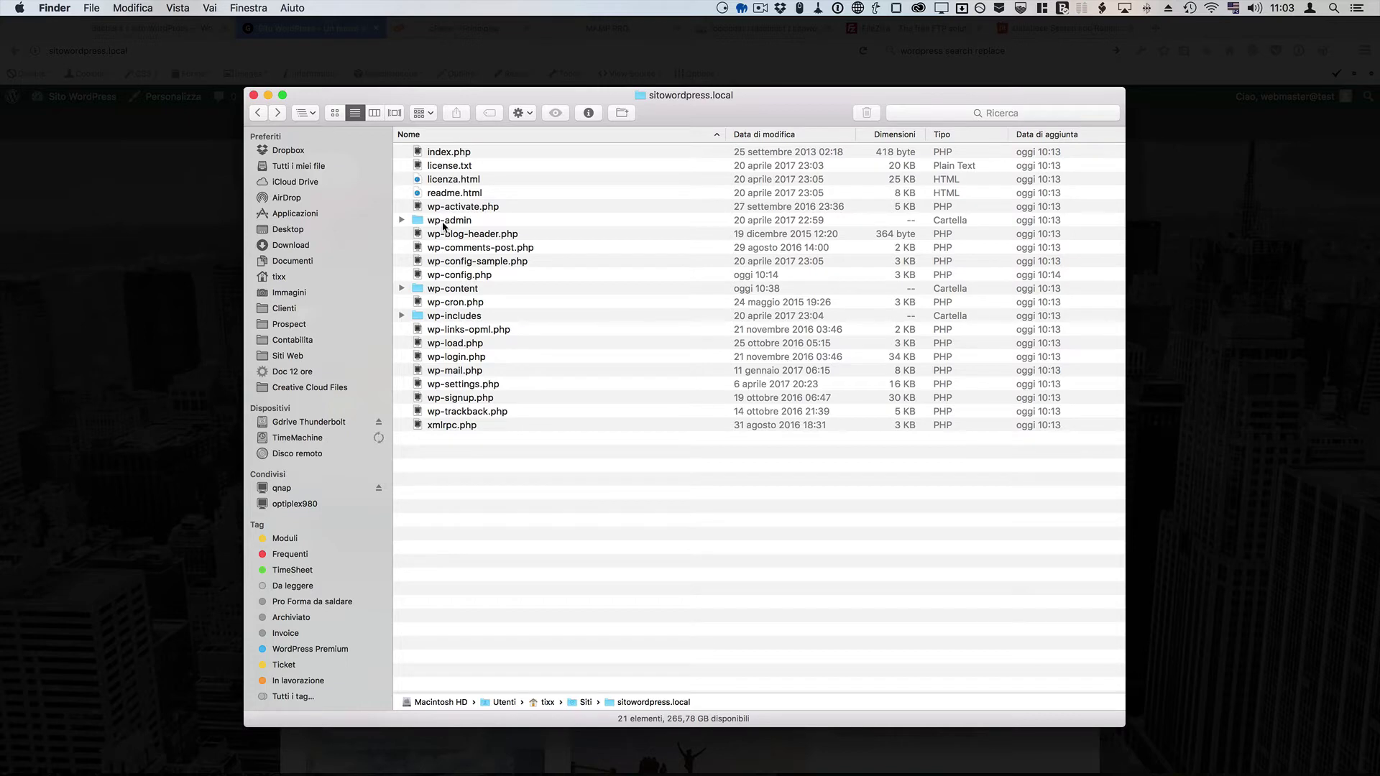
double_click(441, 290)
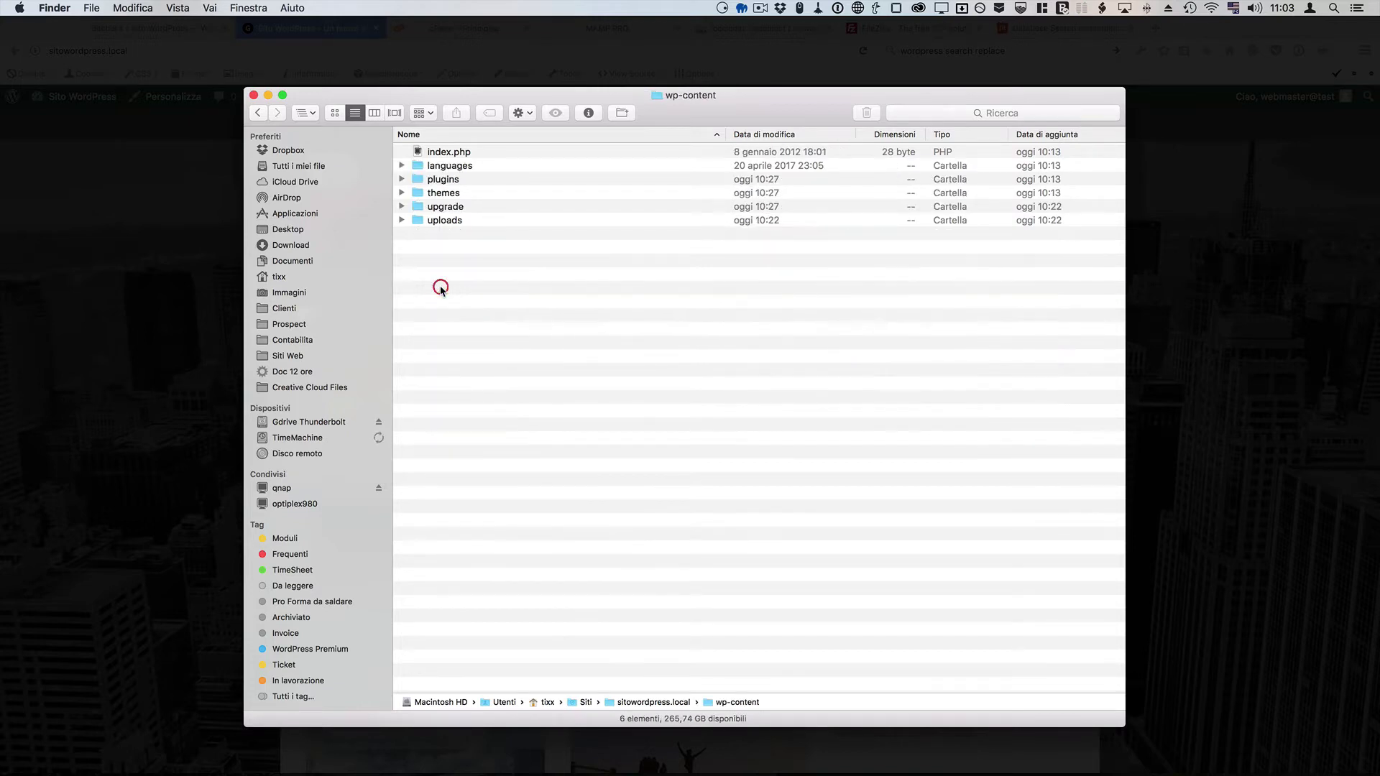
left_click(453, 194)
double_click(453, 194)
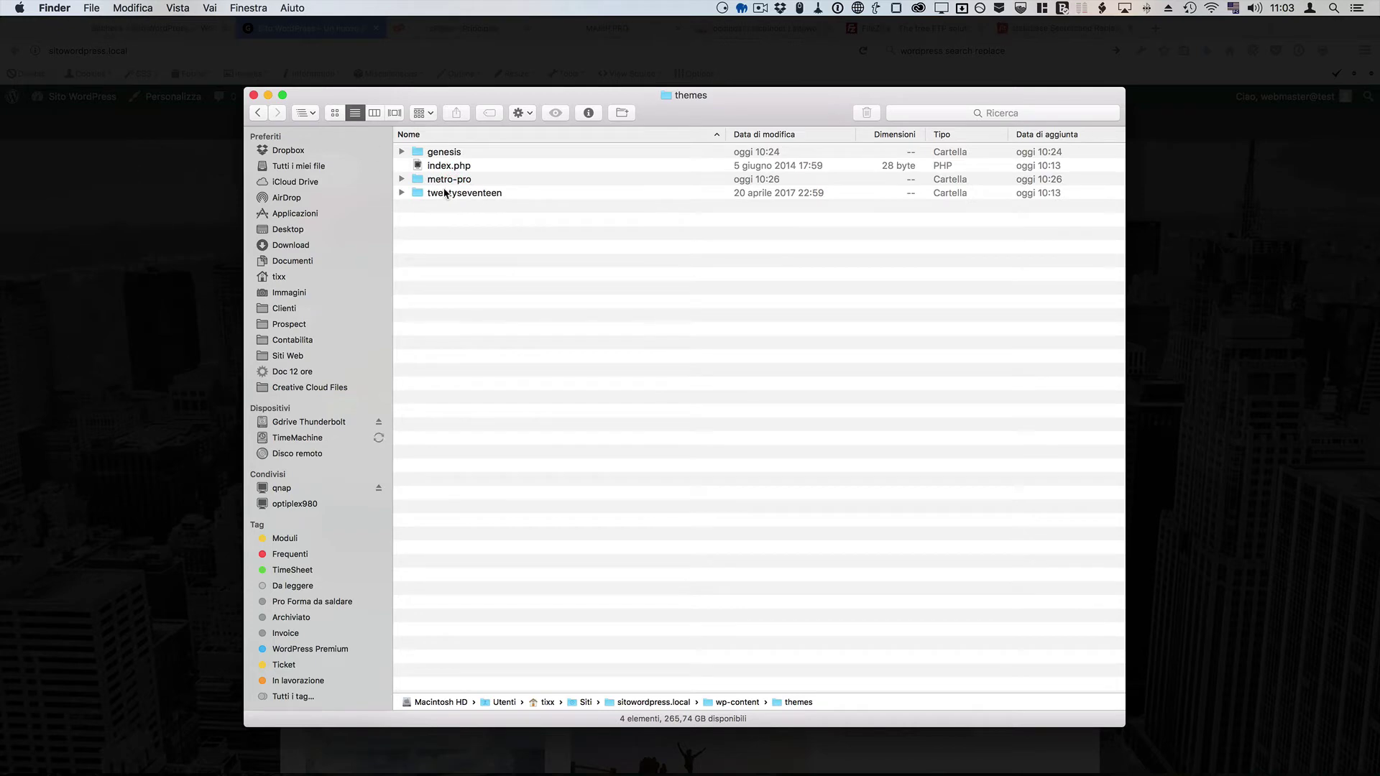
left_click(449, 180)
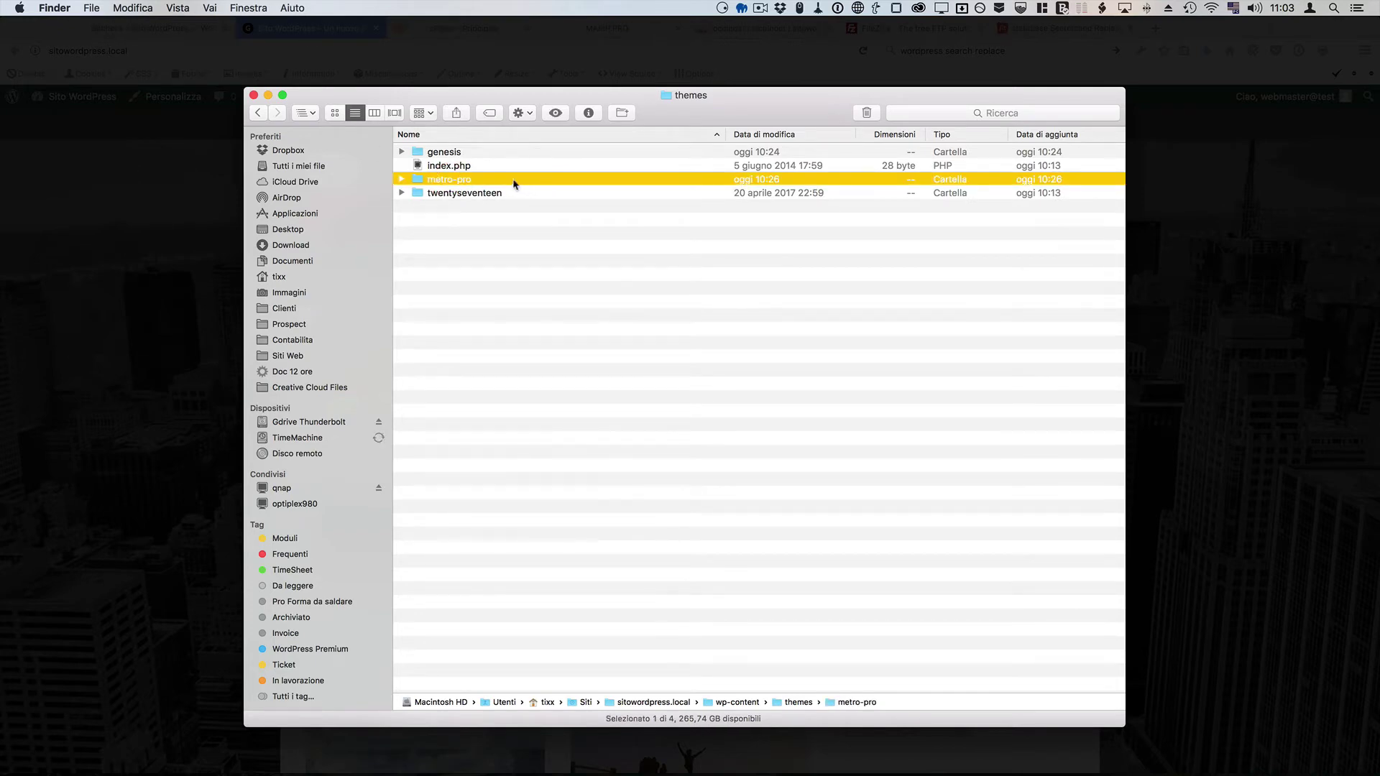
Step: Look inside the plugins folder, go back to the site root, and switch to FileZilla
left_click(257, 113)
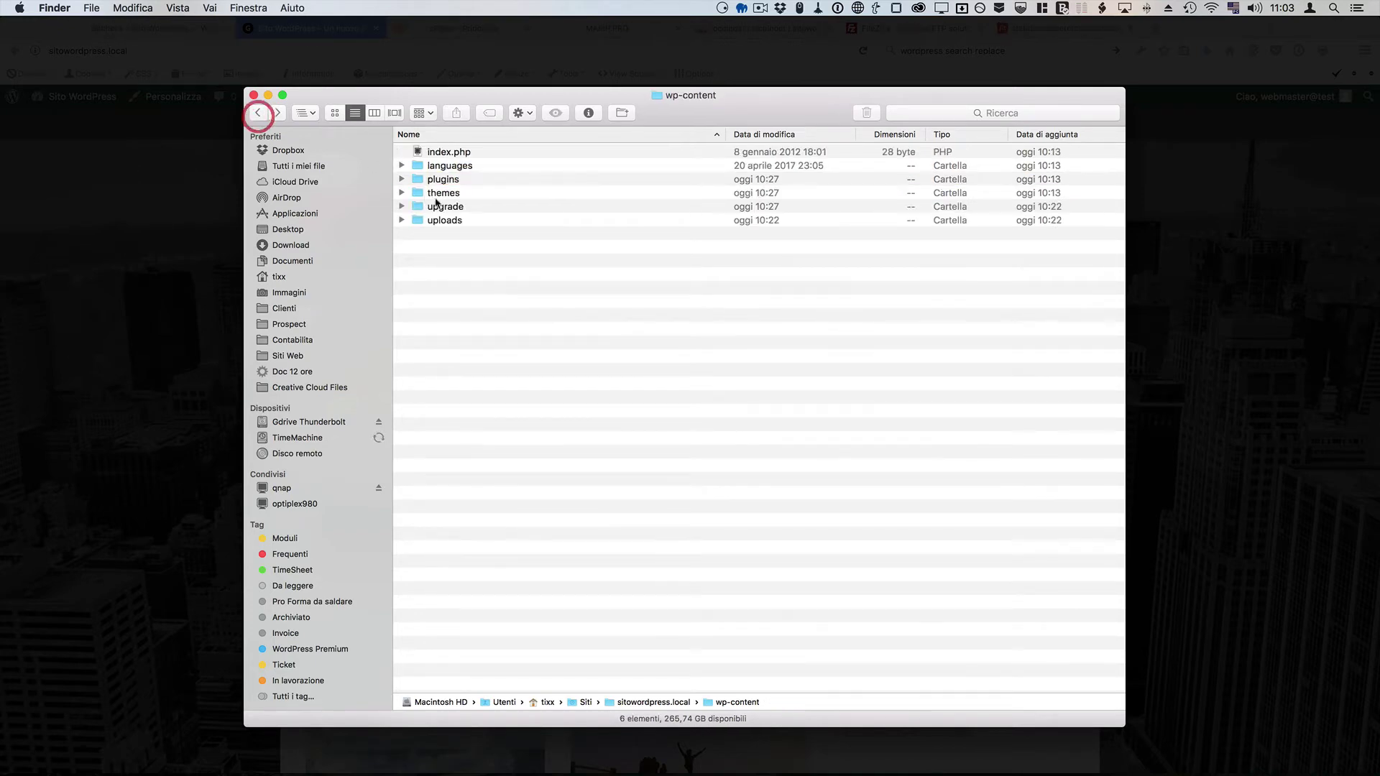
double_click(460, 177)
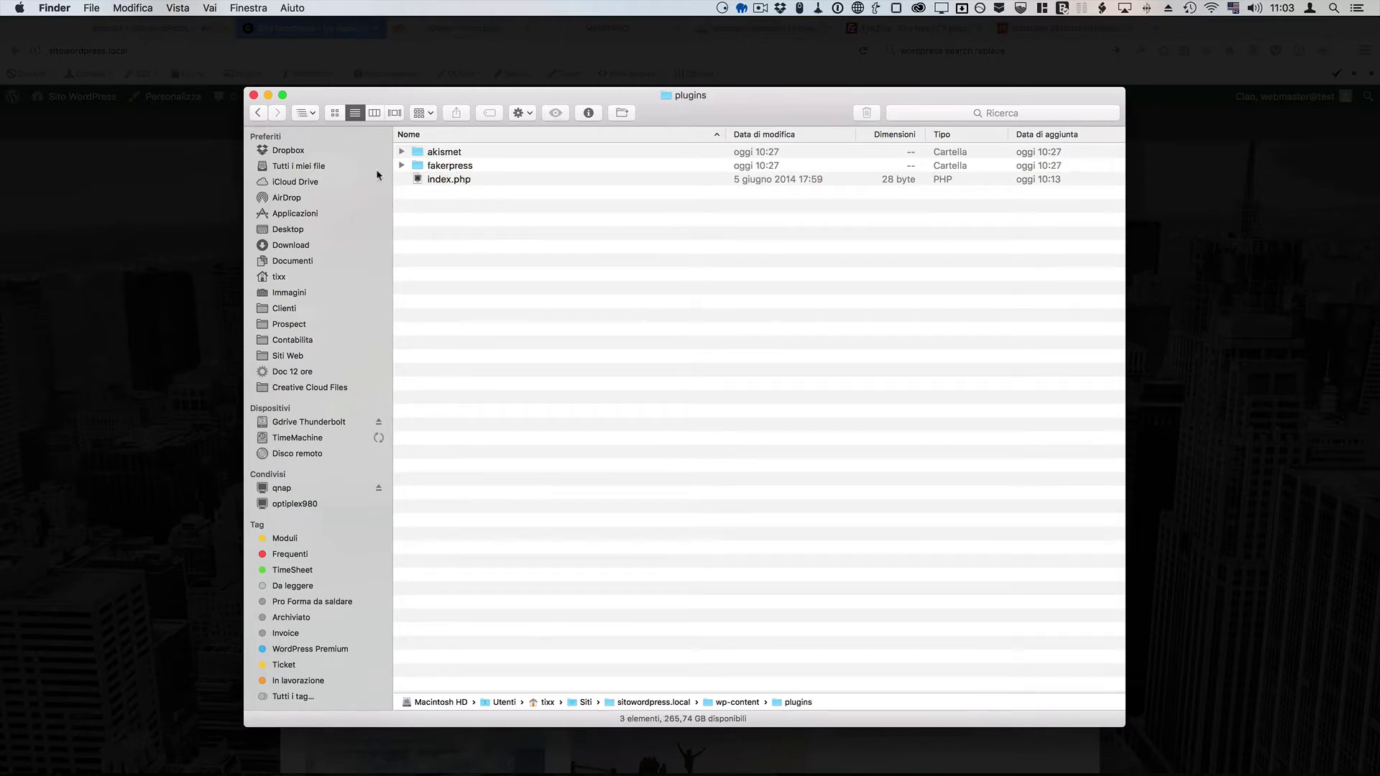
left_click(257, 113)
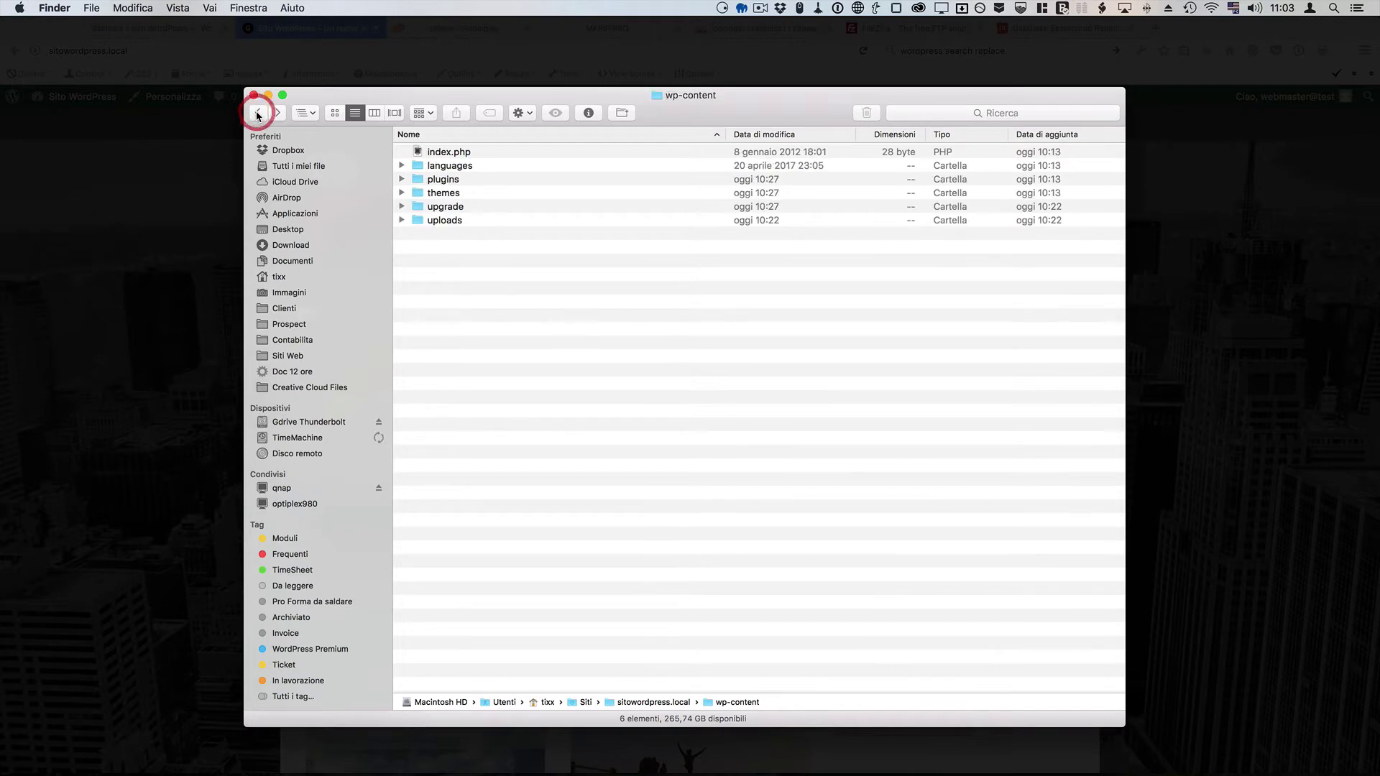
left_click(258, 113)
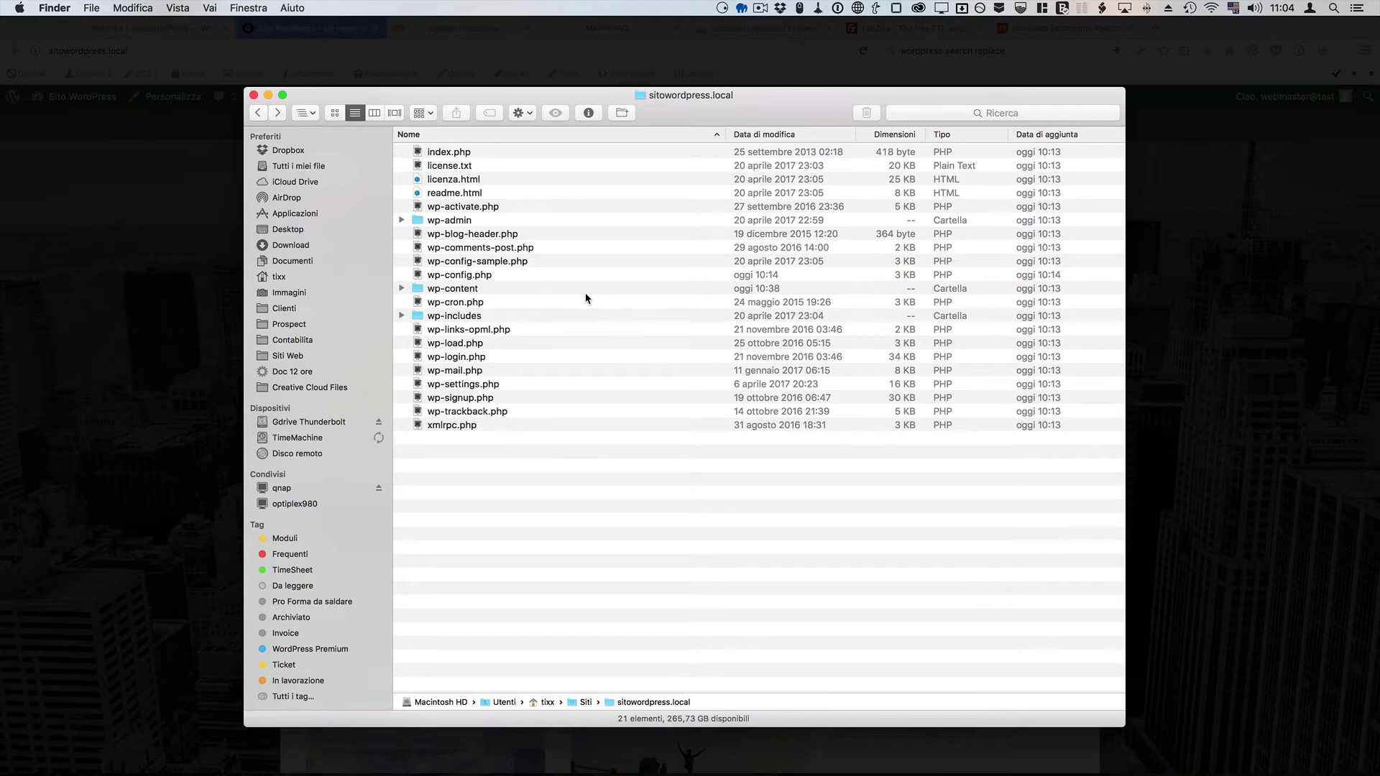
key("super+Tab")
key("super+Tab")
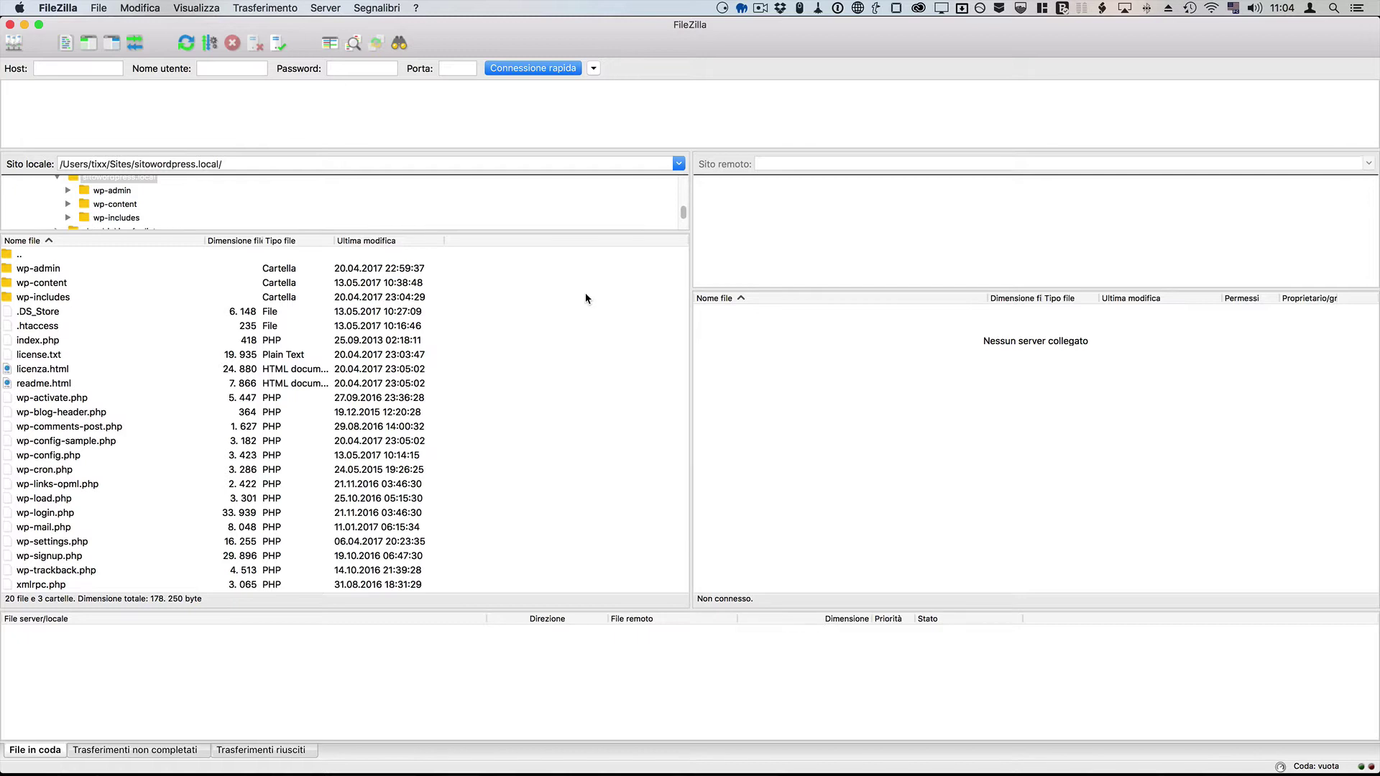
Step: Open FileZilla's Site Manager of saved FTP sites
left_click(90, 69)
left_click(227, 68)
left_click(387, 72)
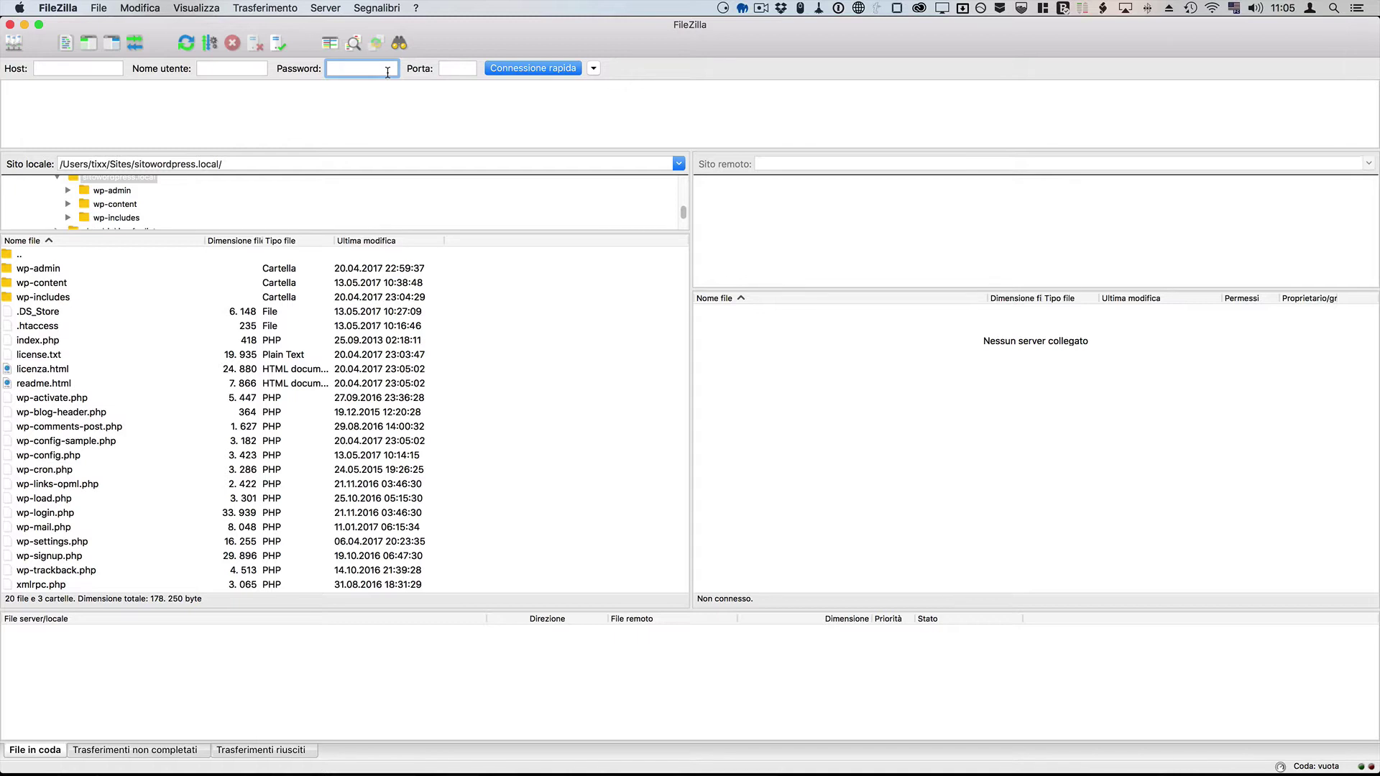
left_click(14, 45)
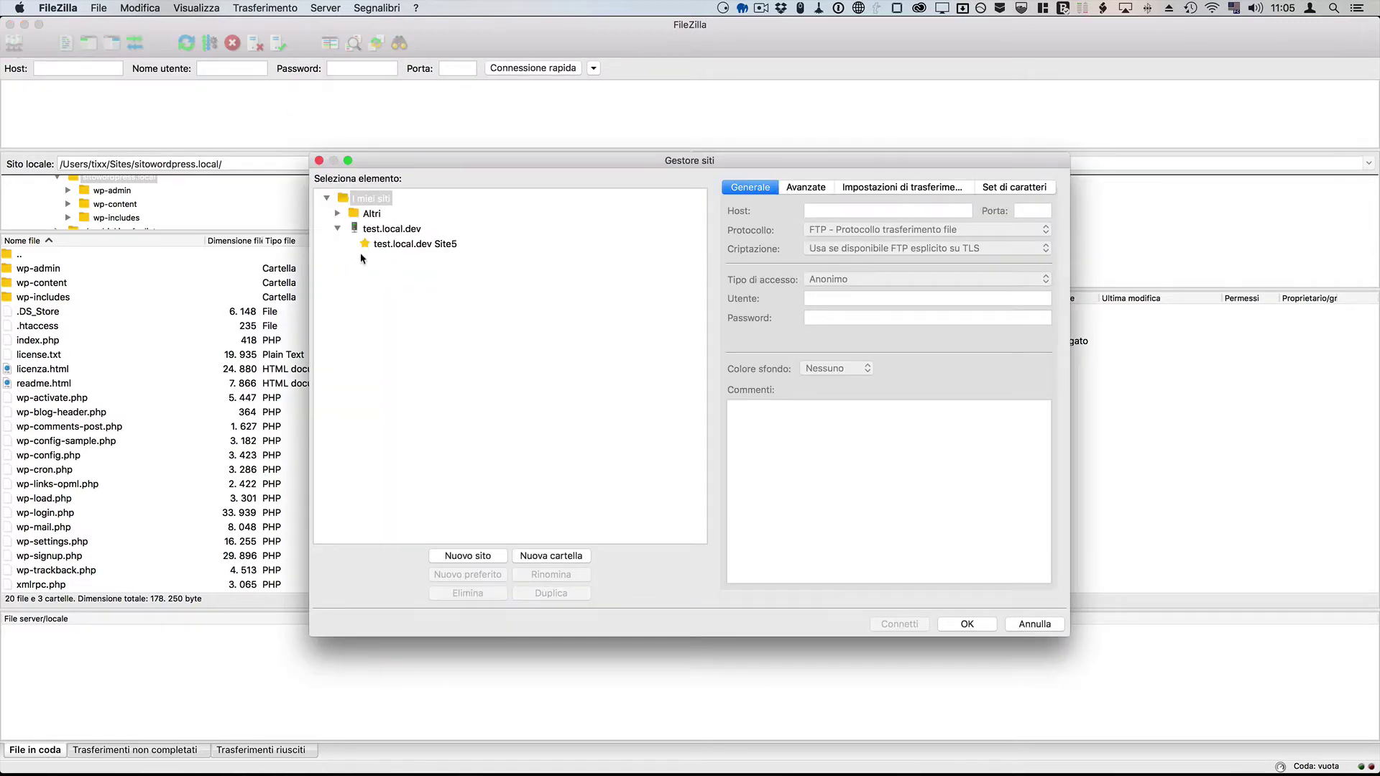
Step: Create a new folder named Provider among the saved sites
left_click(337, 229)
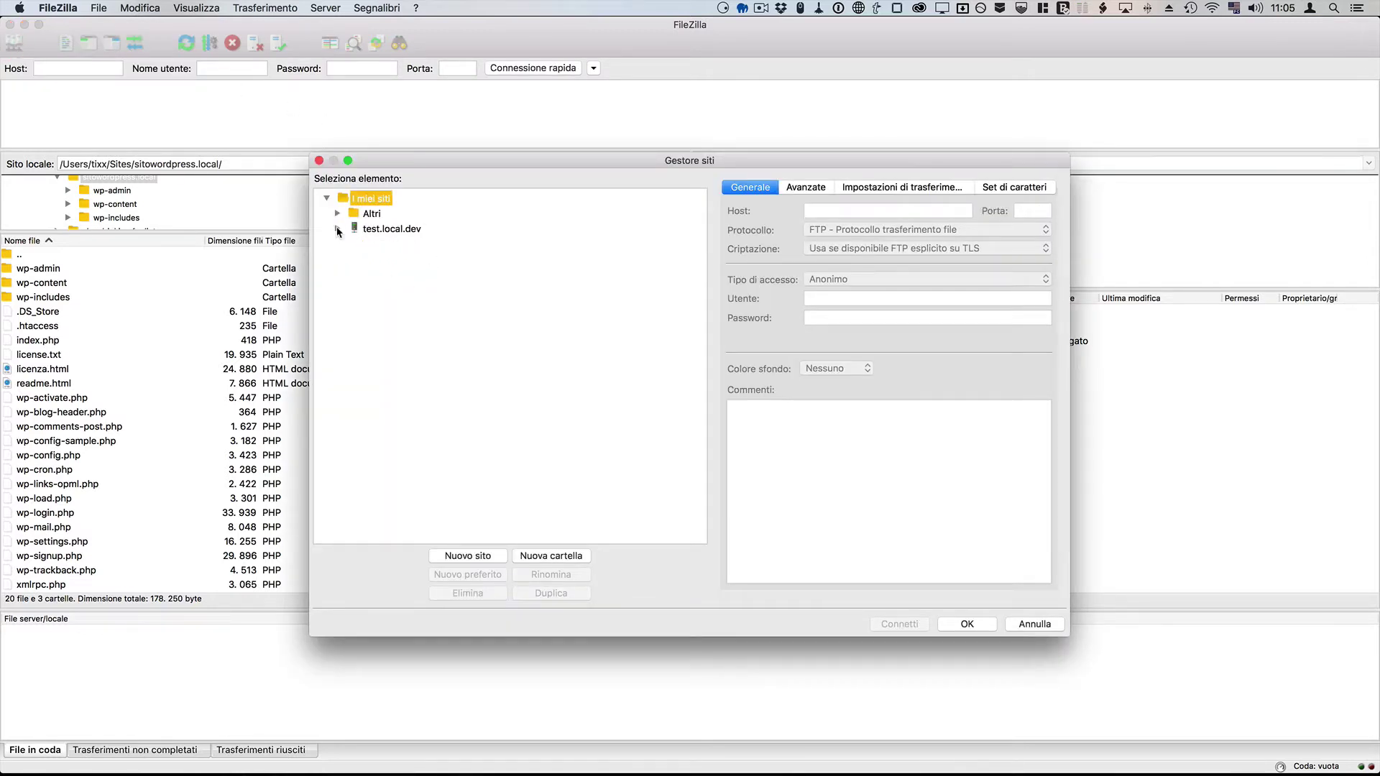
left_click(544, 556)
type("Provider")
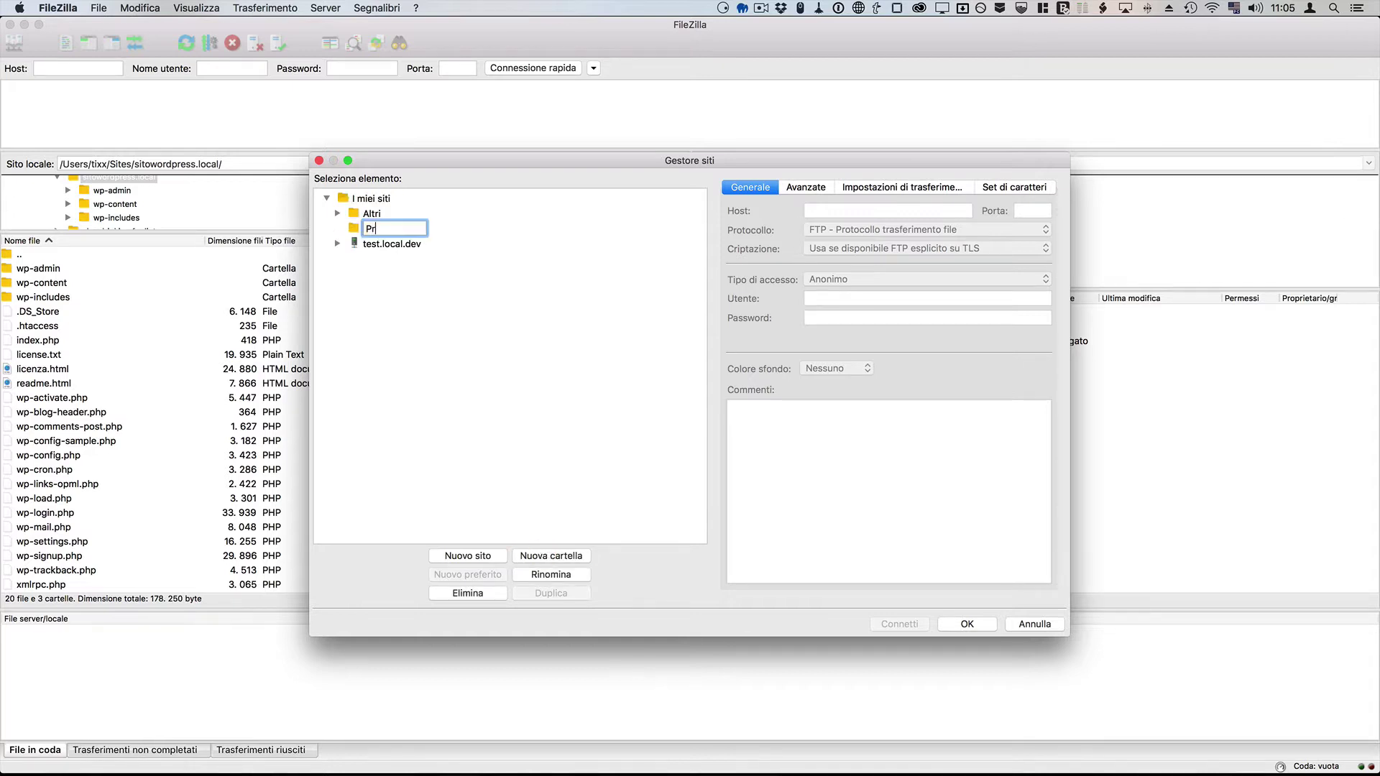
left_click(559, 573)
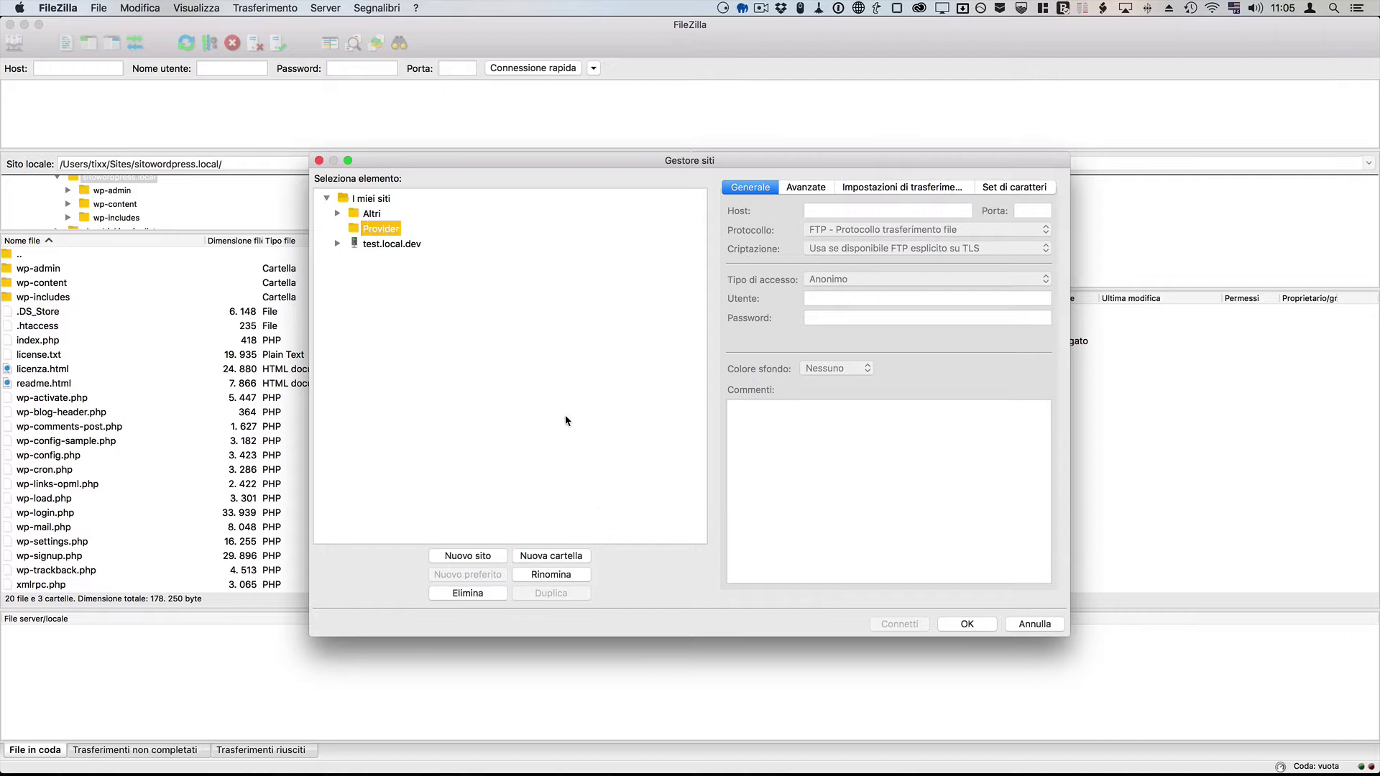
key("Return")
Step: Add a MioSito site with the hosting's host, username and password, and connect to it
left_click(469, 557)
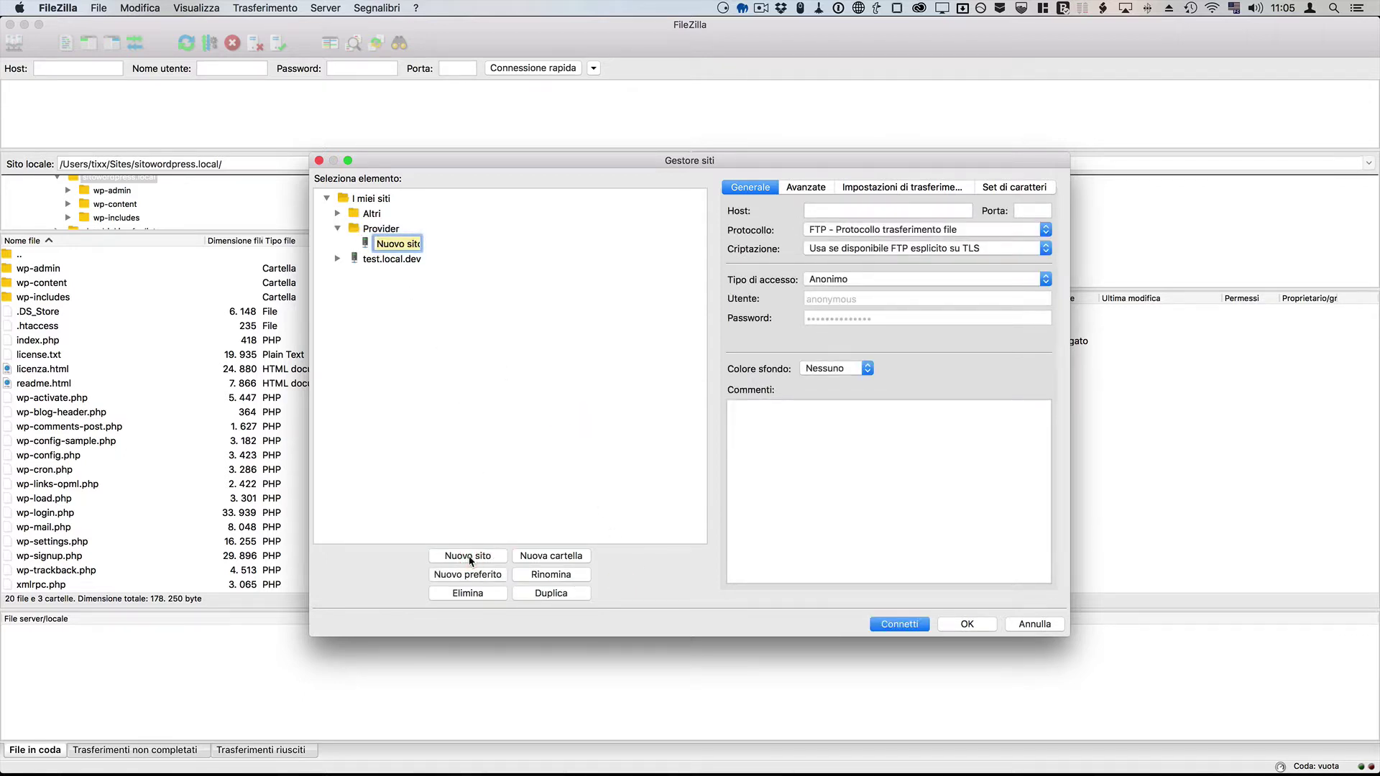
type("MioSito")
left_click(841, 212)
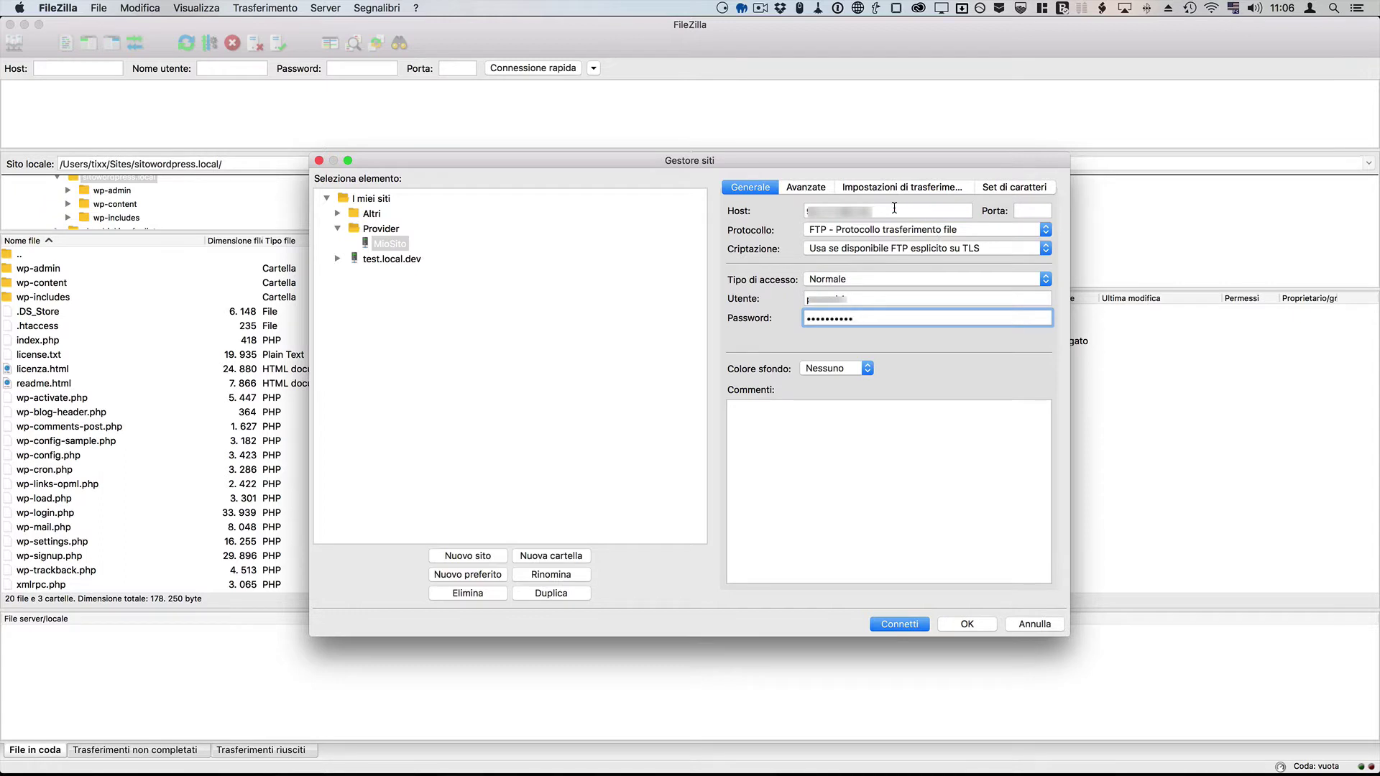
left_click(894, 209)
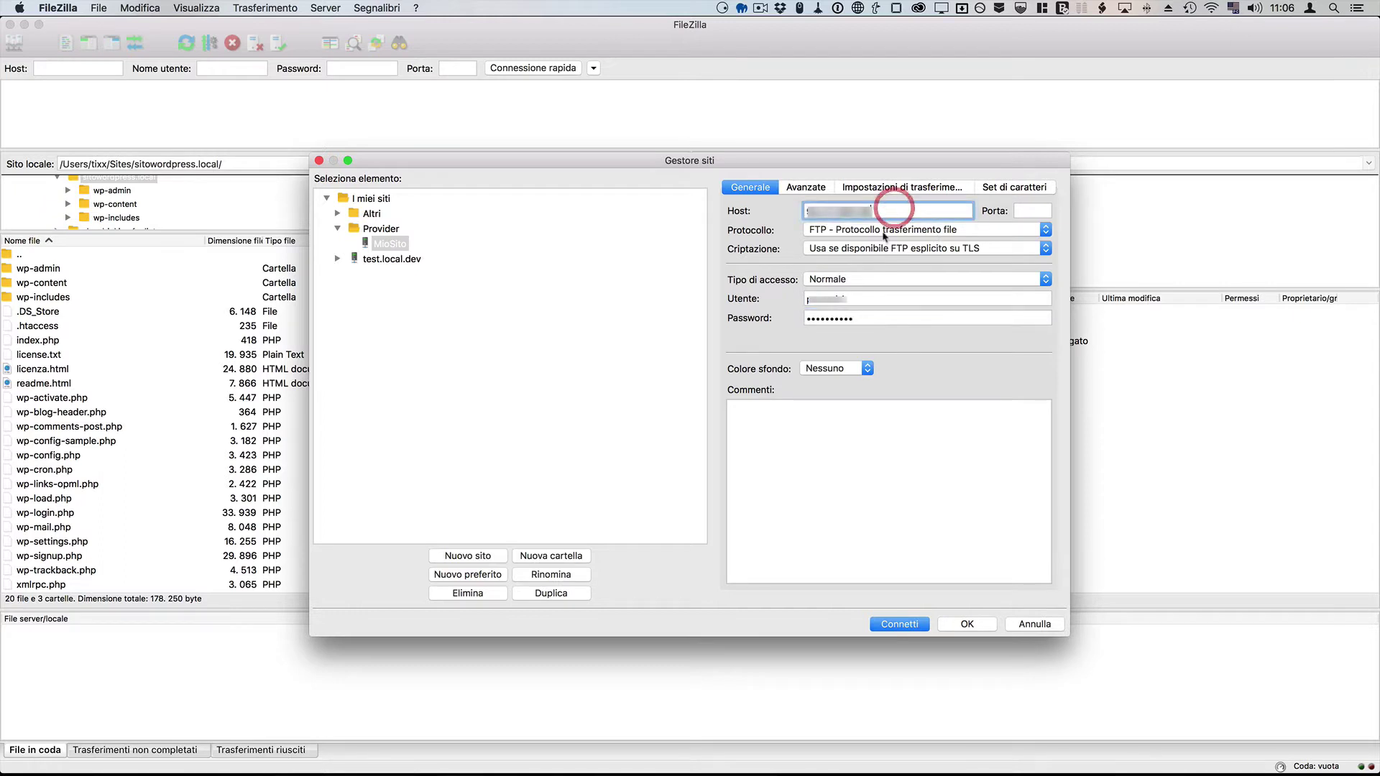
left_click(858, 298)
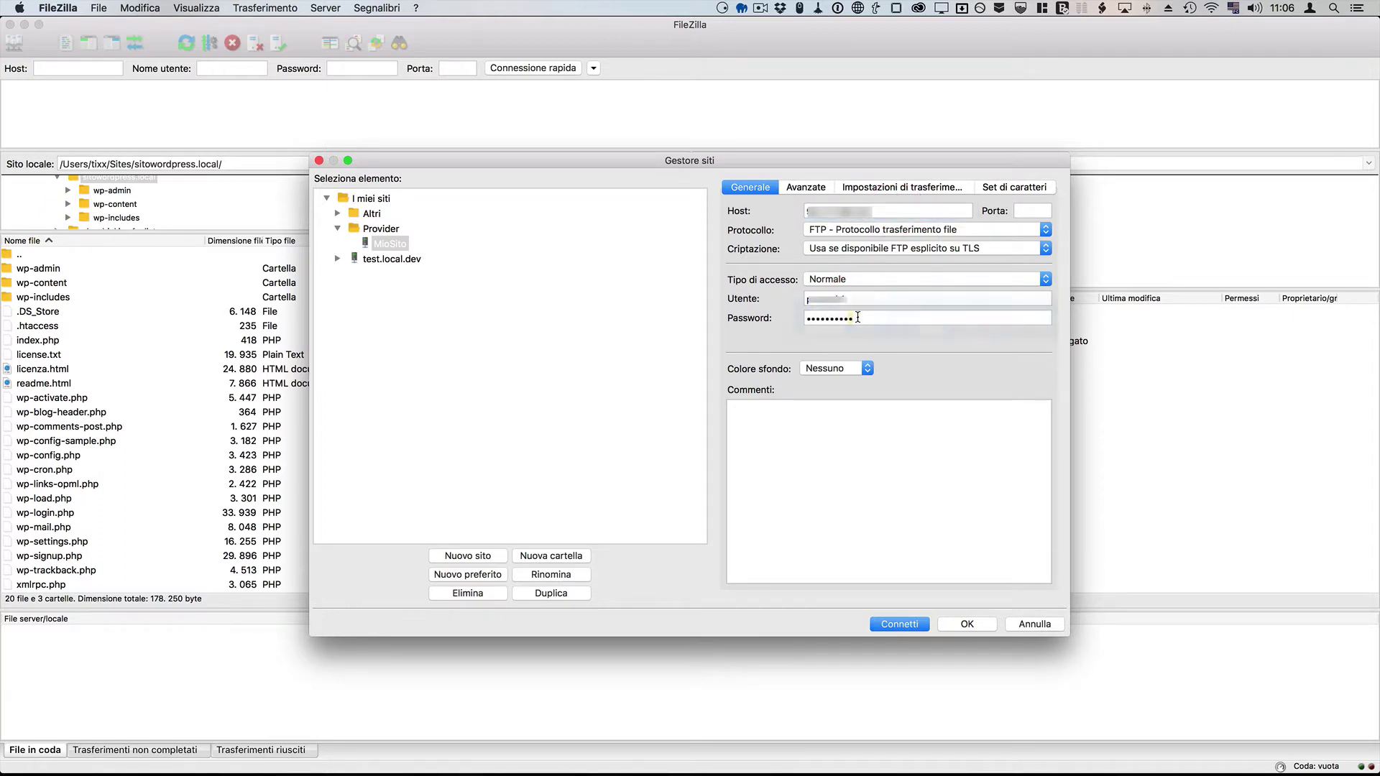
left_click(858, 317)
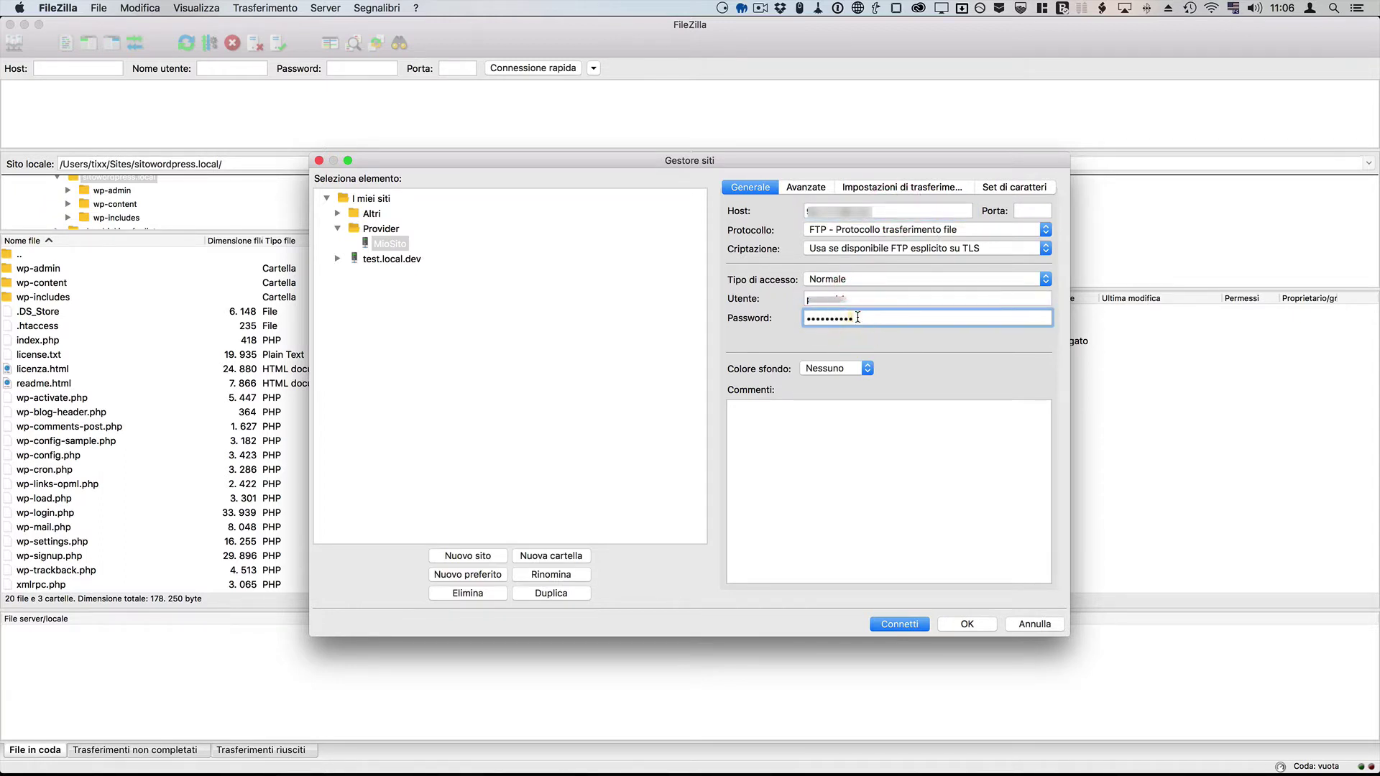
left_click(899, 624)
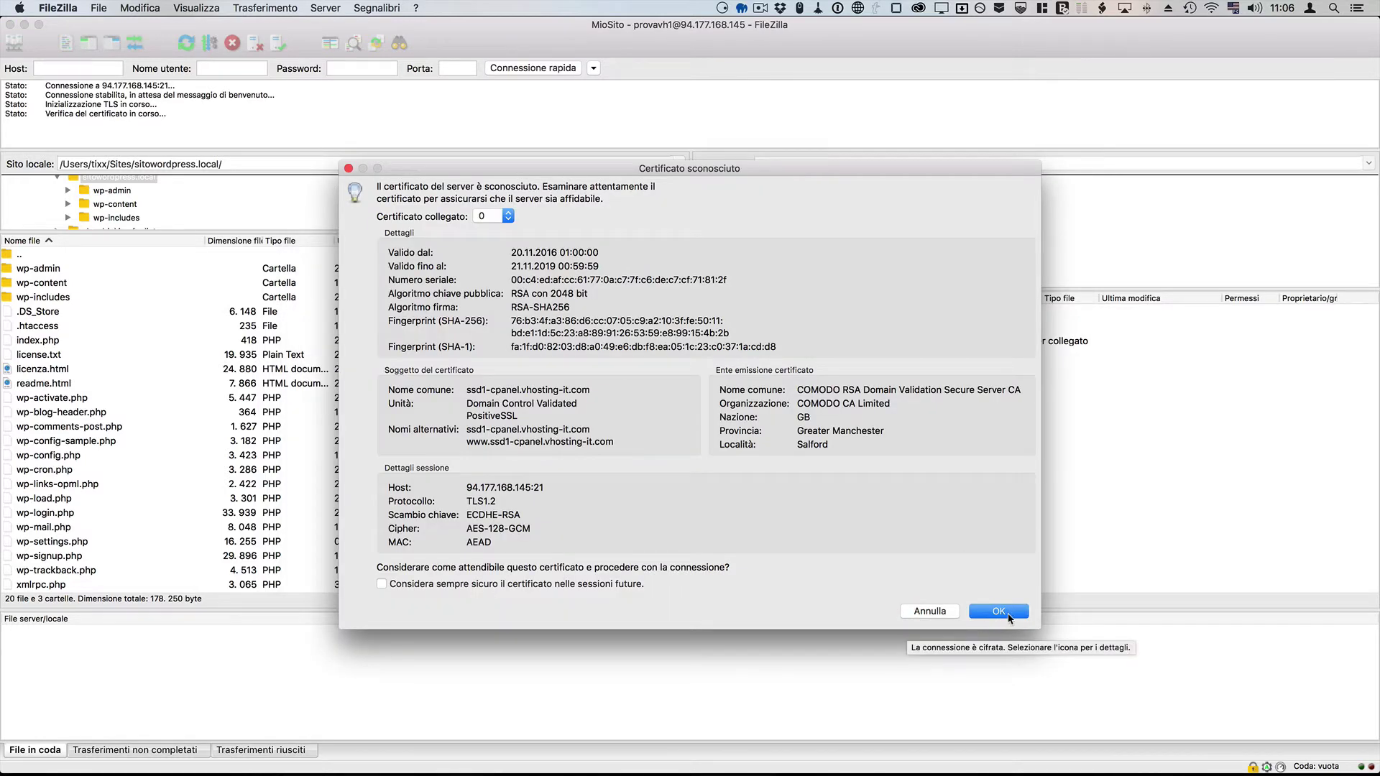
Step: Mark the unknown certificate as always trusted and accept it to finish connecting
left_click(544, 585)
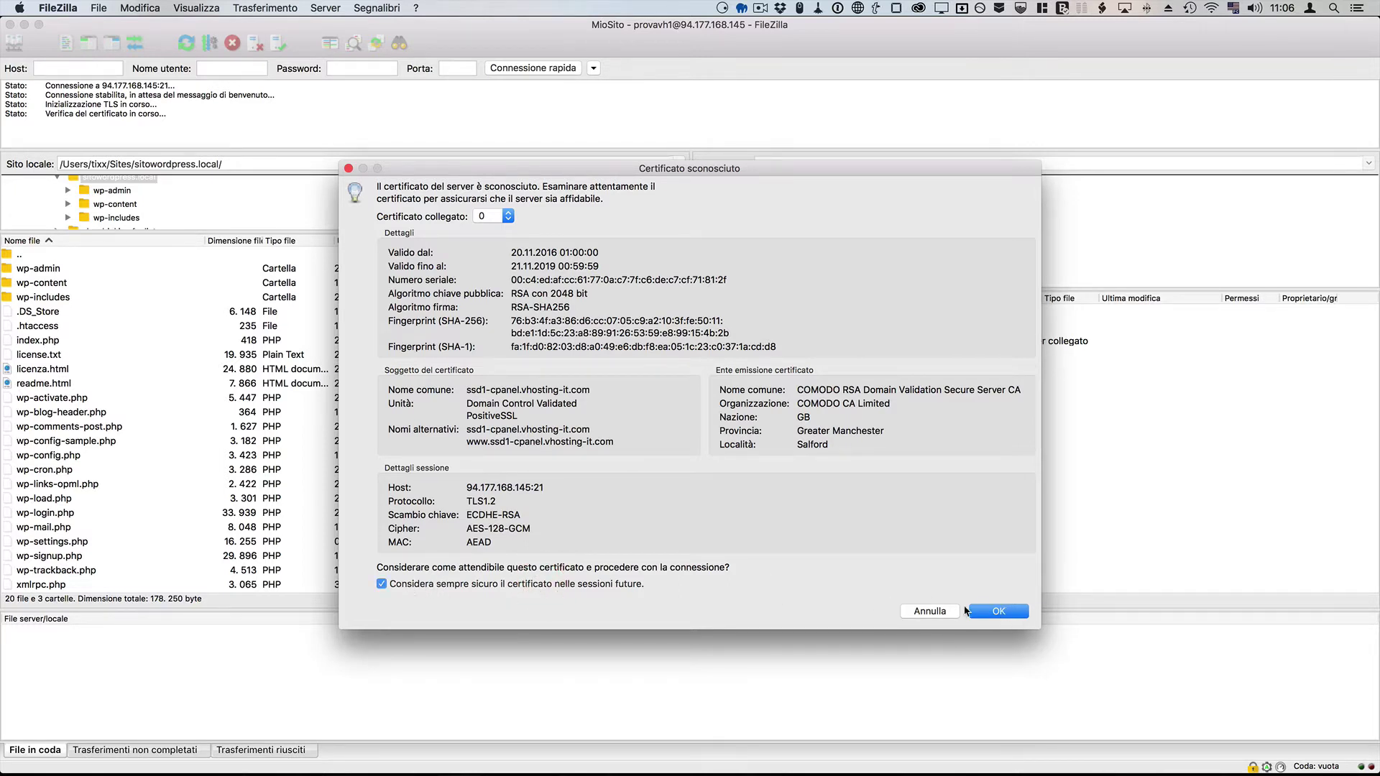
left_click(997, 614)
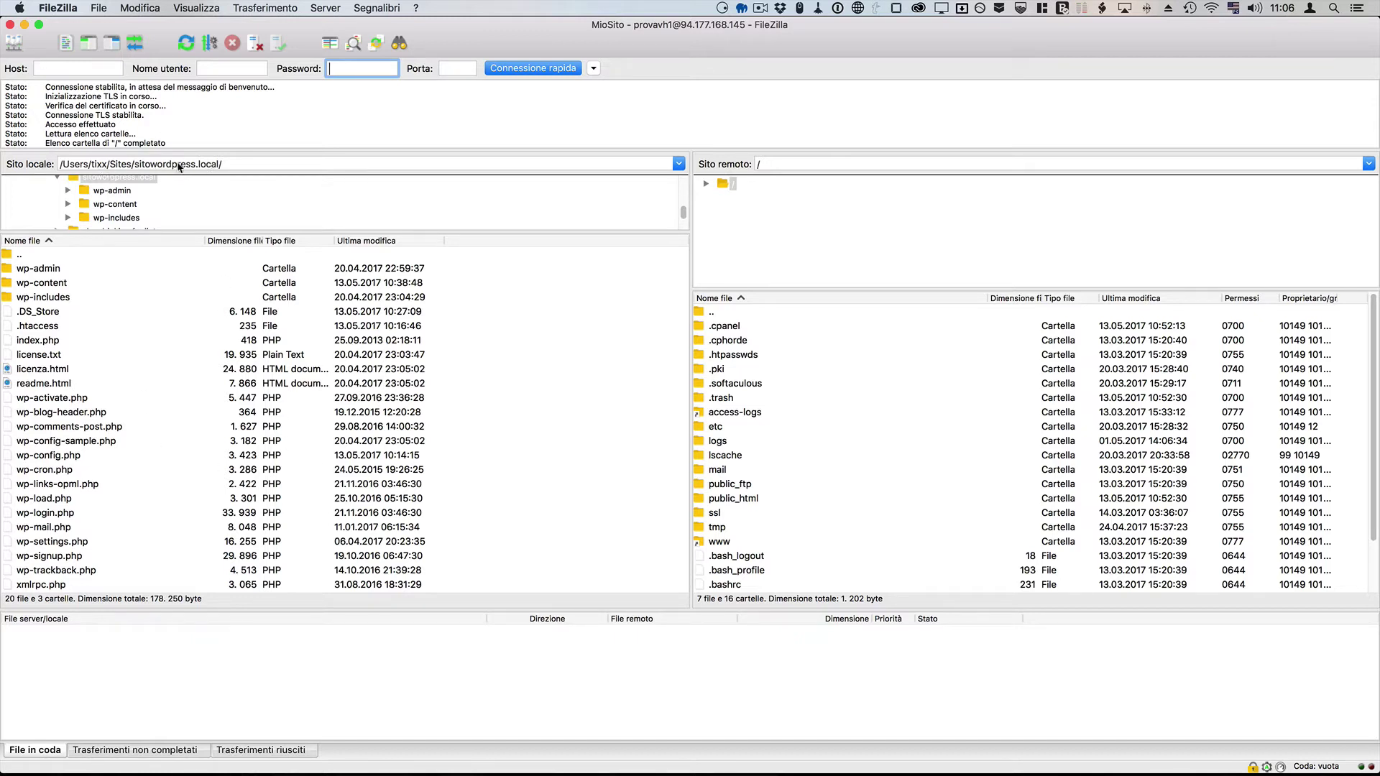
Step: Open the public_html folder on the server
left_click(101, 345)
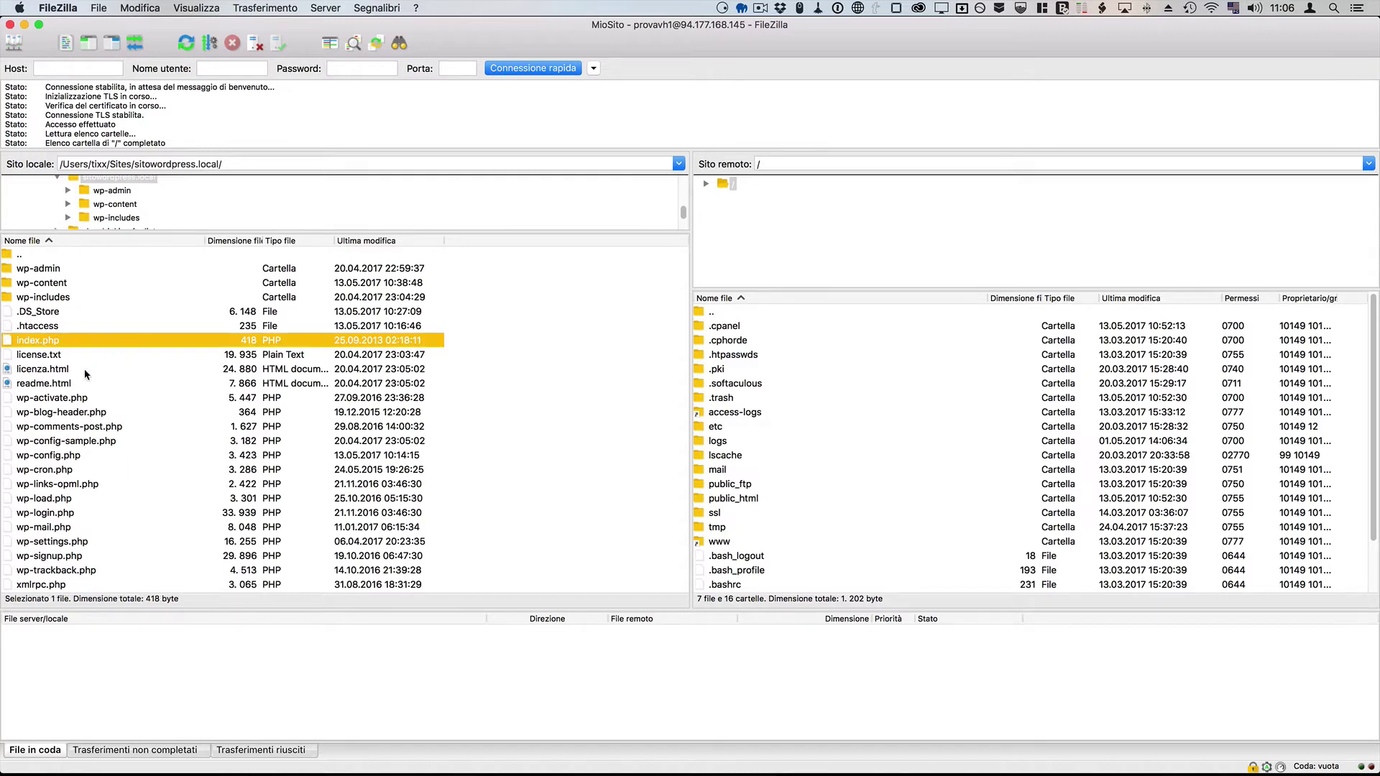
left_click(933, 497)
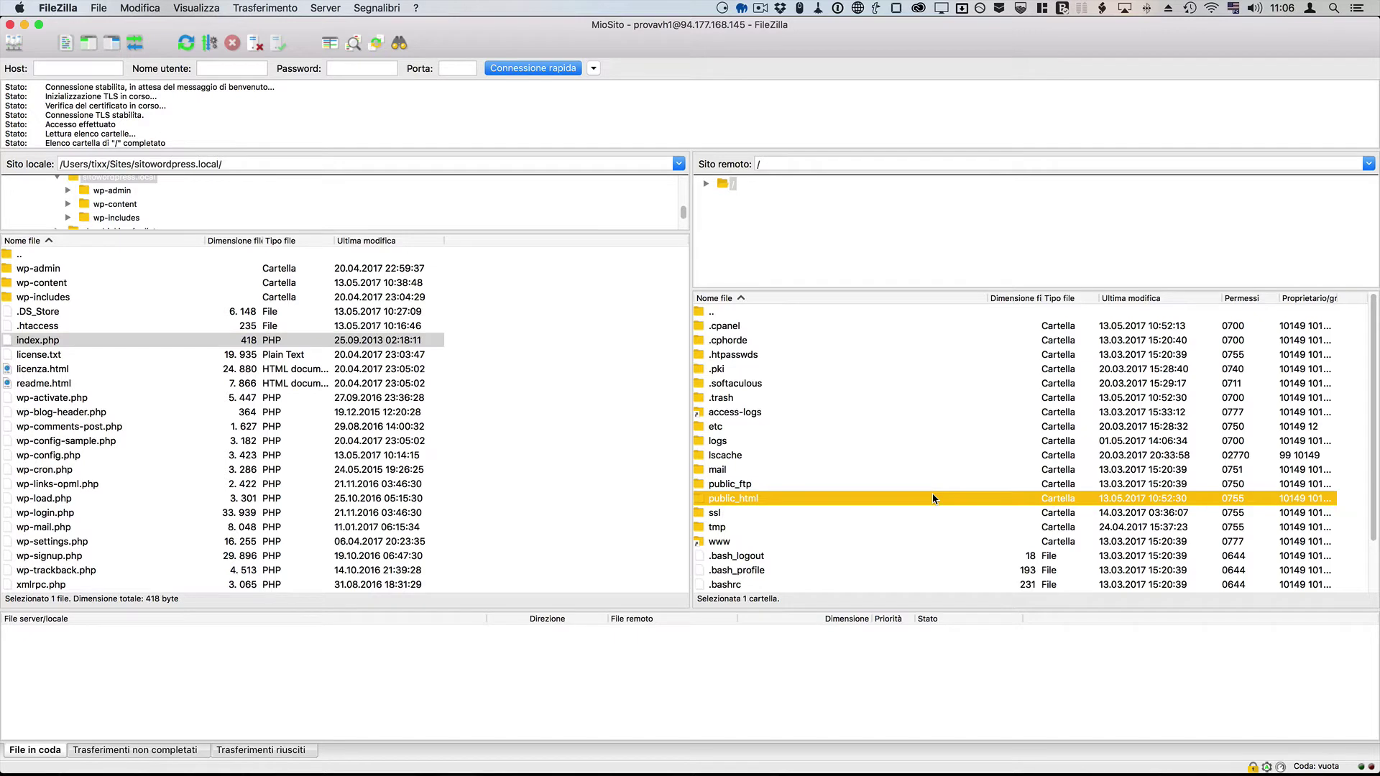
double_click(774, 498)
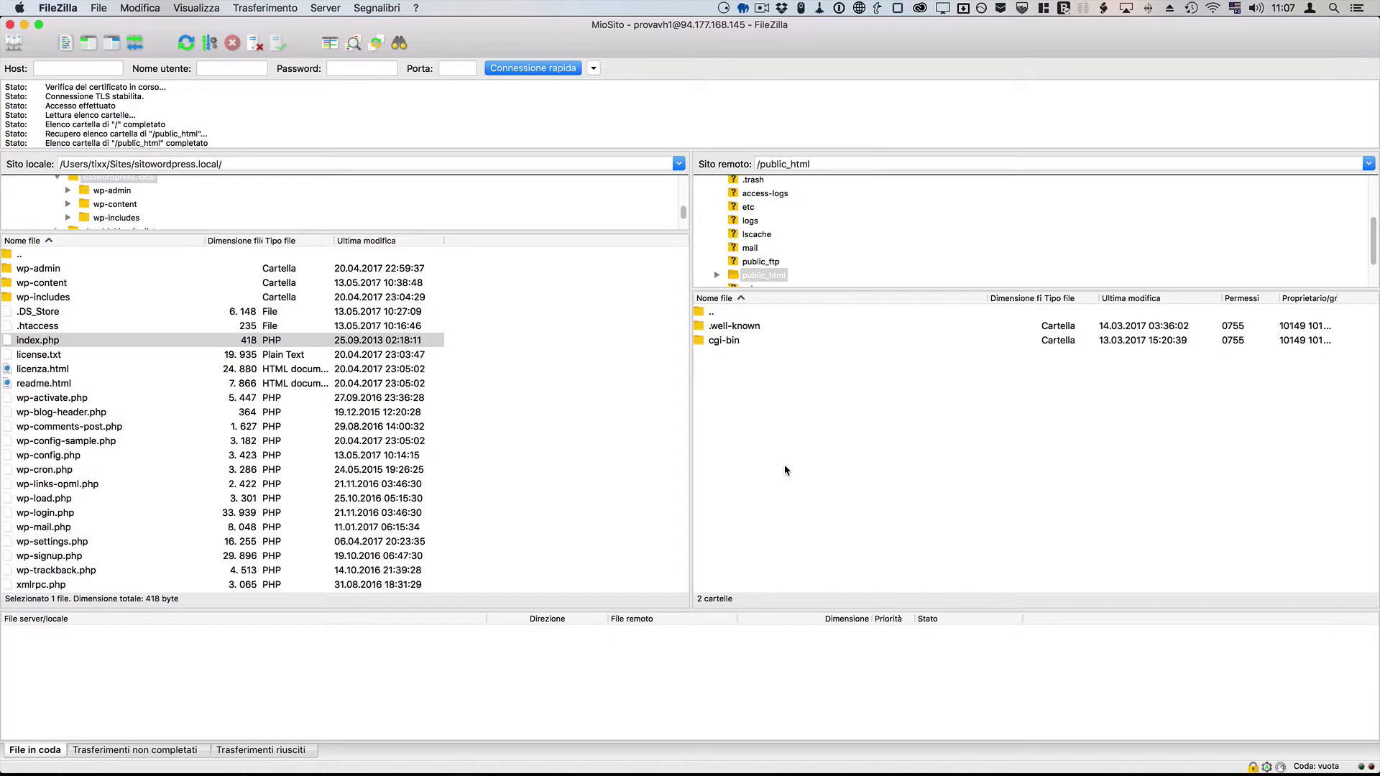
Step: Select all local site files from wp-admin through xmlrpc.php
left_click(188, 370)
left_click(82, 266)
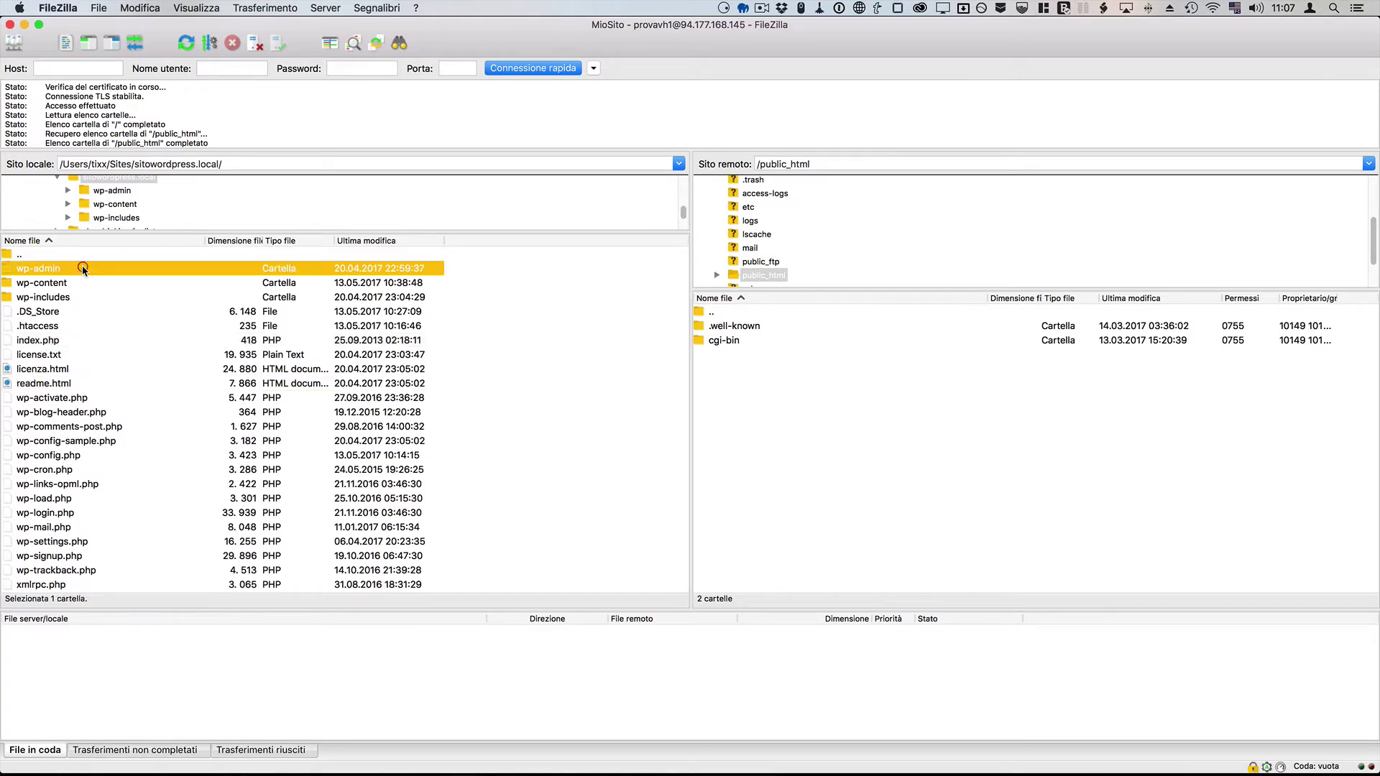
left_click(80, 585, "shift")
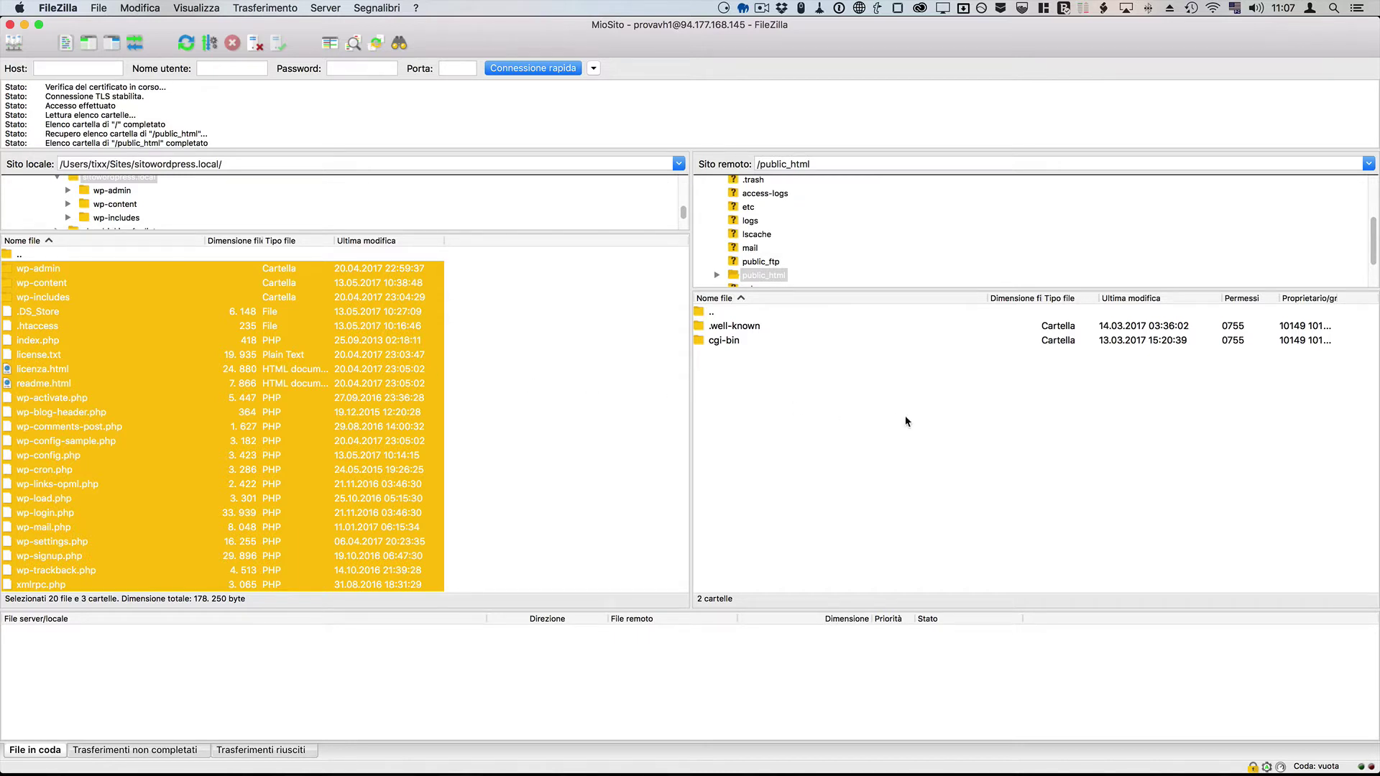
Step: Upload the selected local files into public_html and check the uploaded wp-content and wp-activate.php
right_click(330, 363)
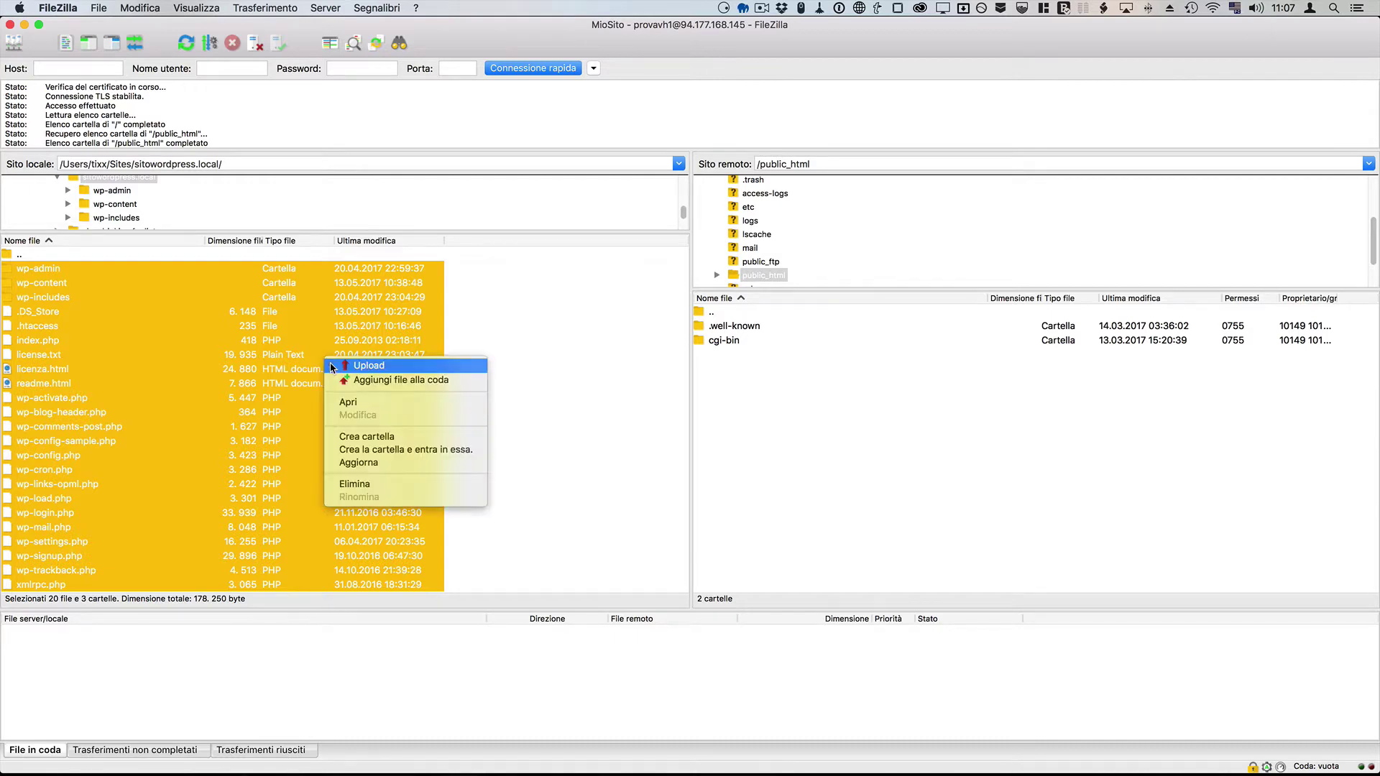
left_click(402, 368)
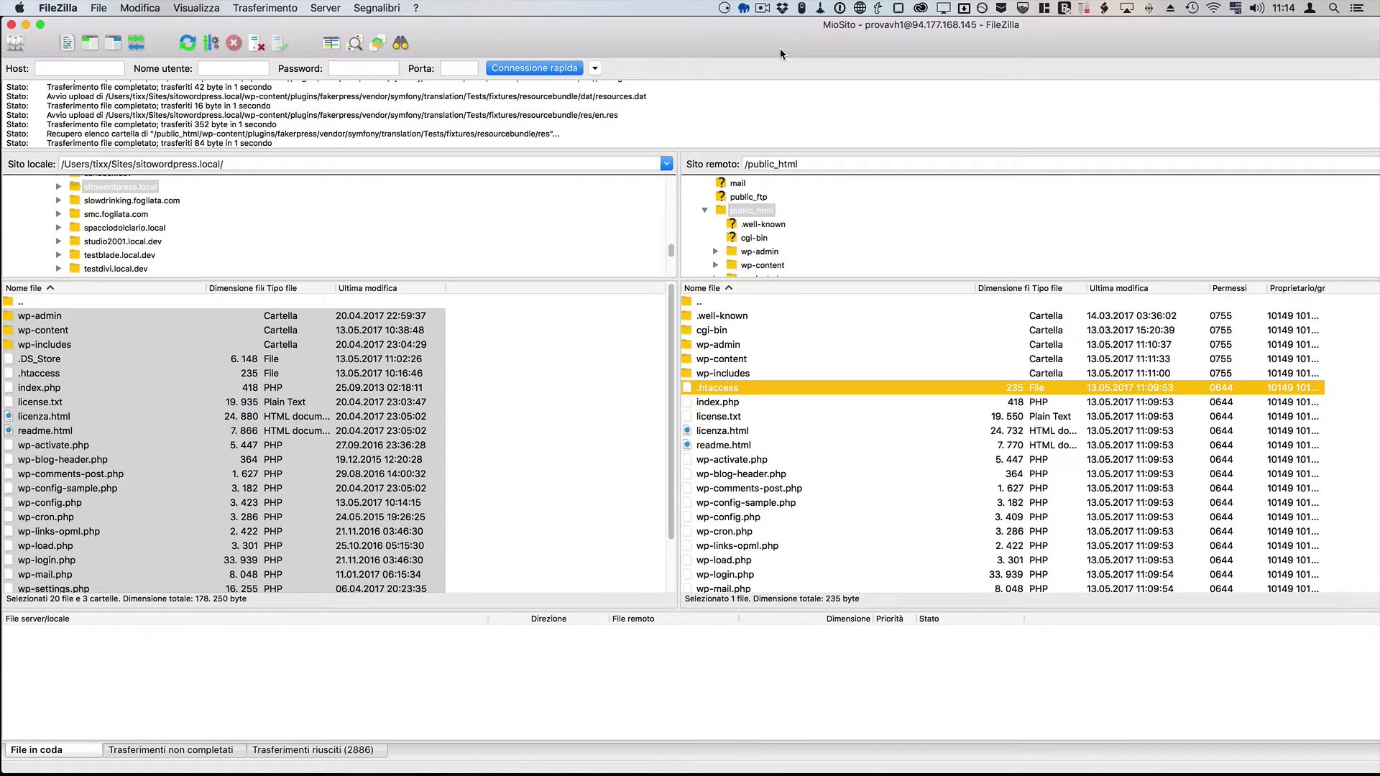
left_click(726, 359)
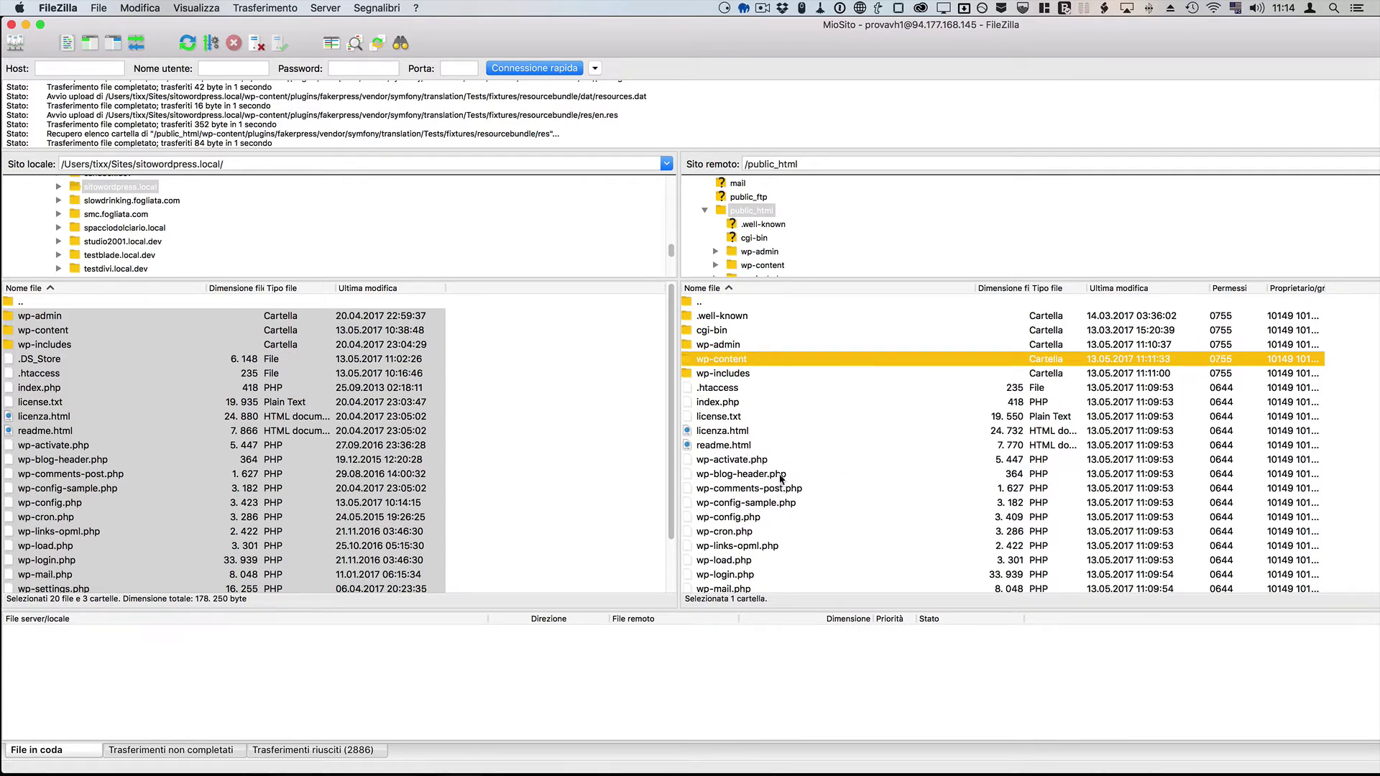
left_click(416, 430)
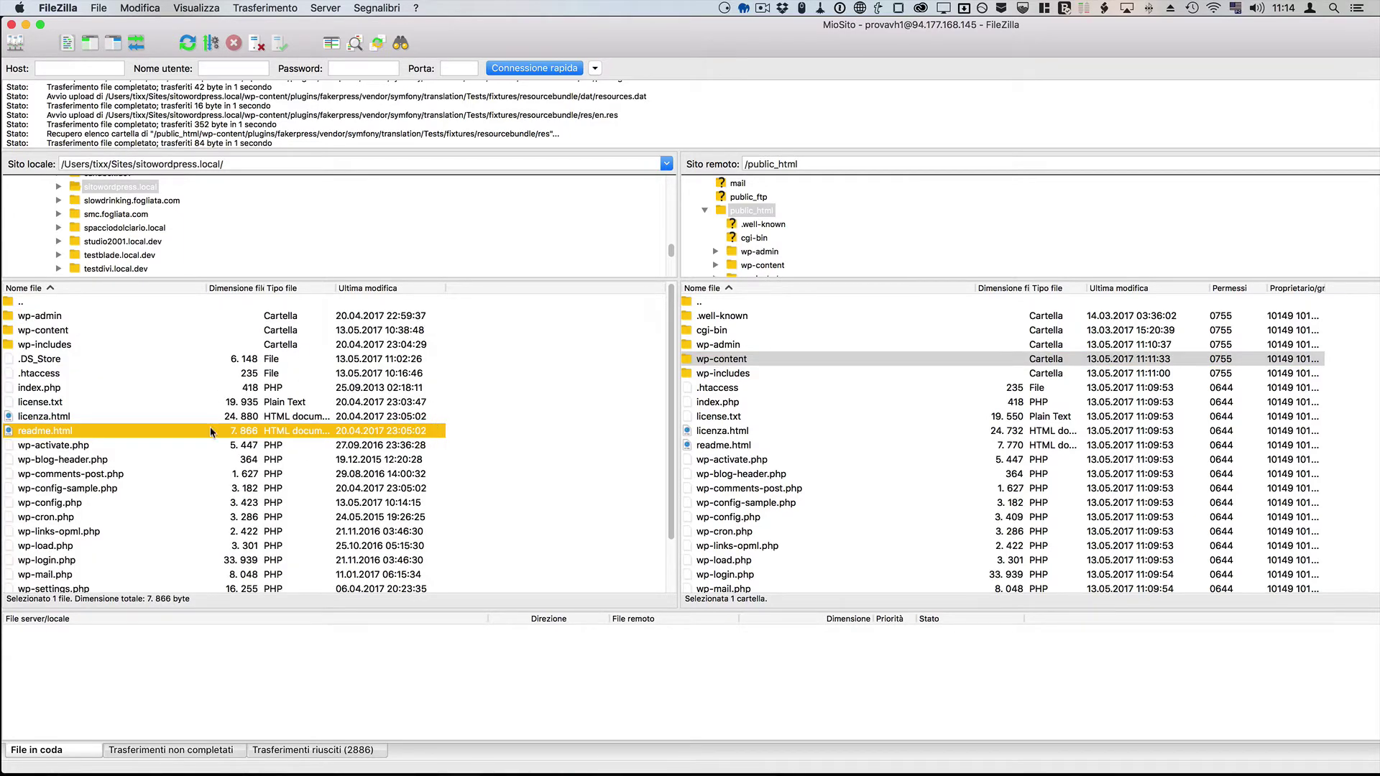
left_click(851, 458)
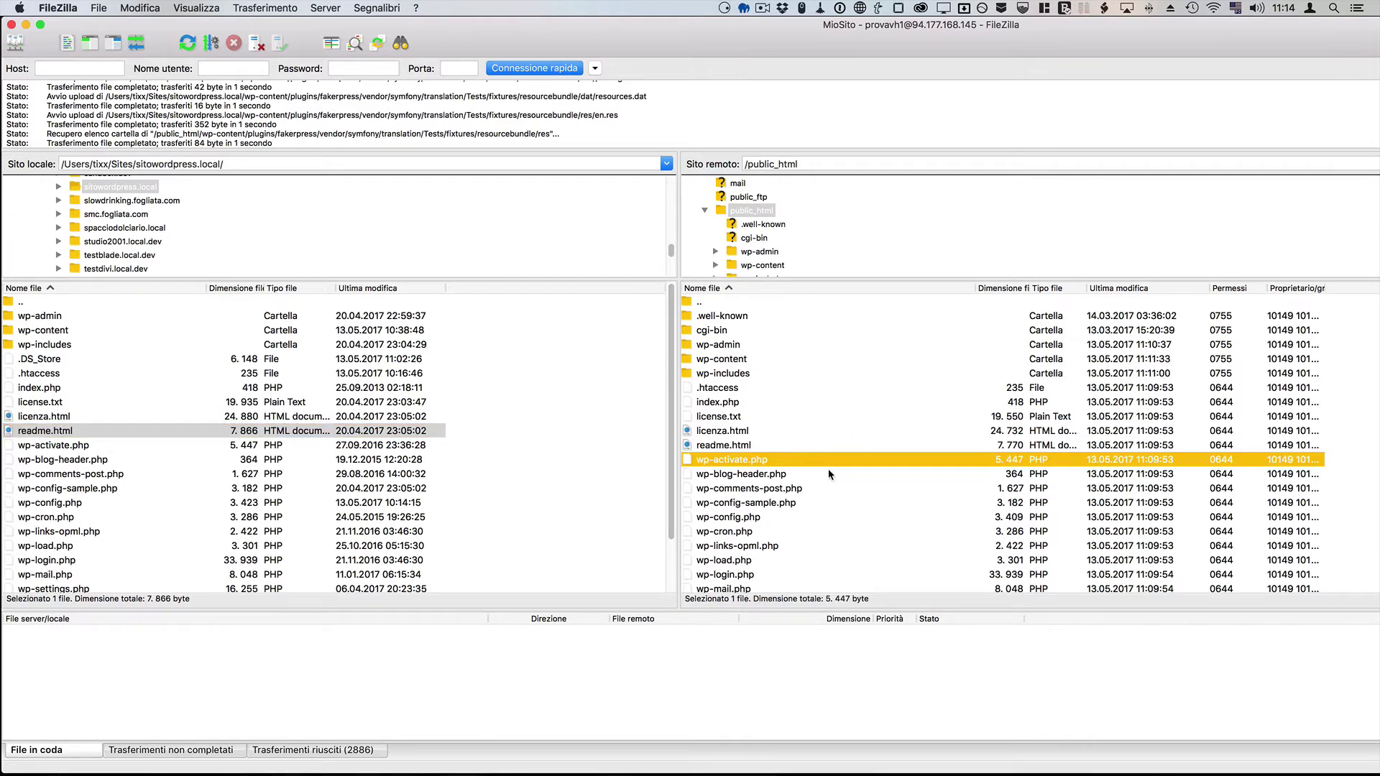
Step: Remove license.txt, licenza.html, readme.html and wp-config-sample.php from the server, leaving 15 files and 6 folders
left_click(752, 417)
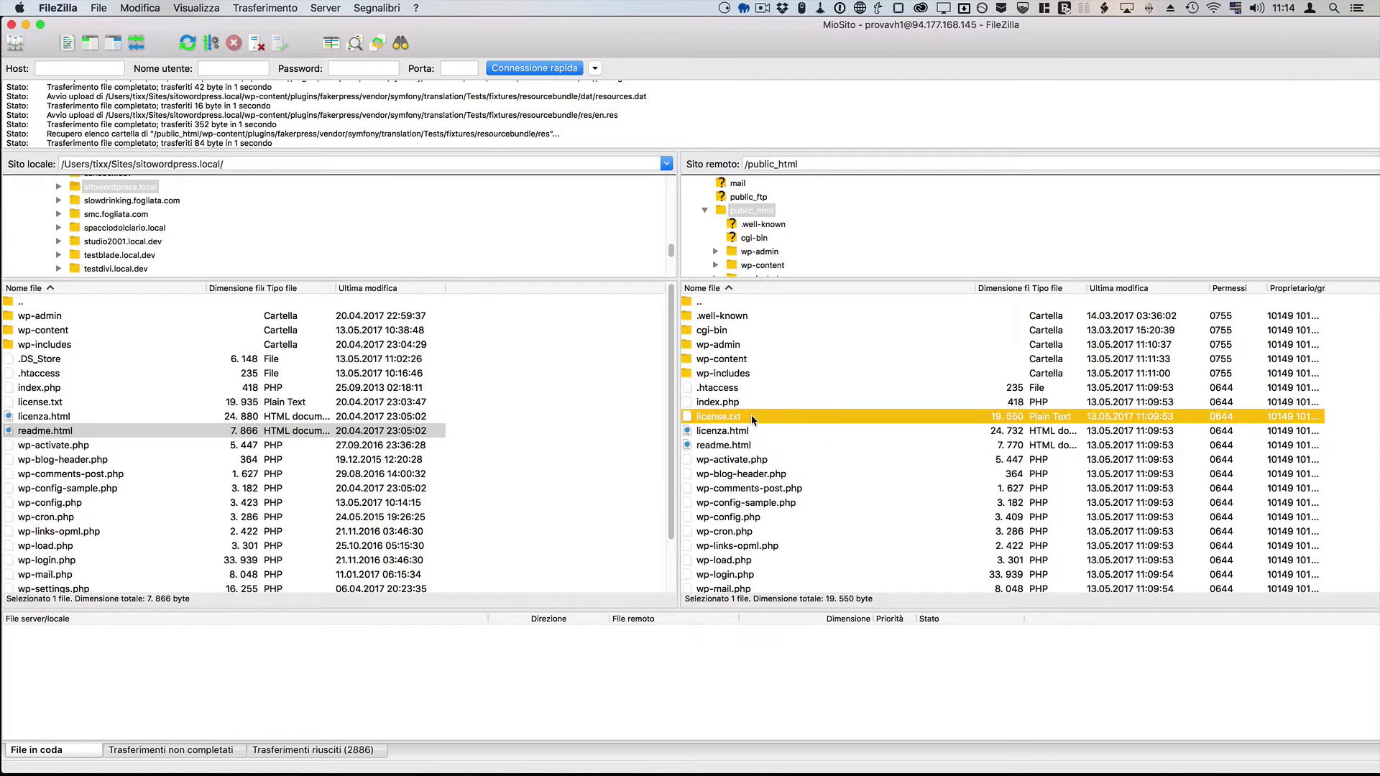
left_click(746, 445, "shift")
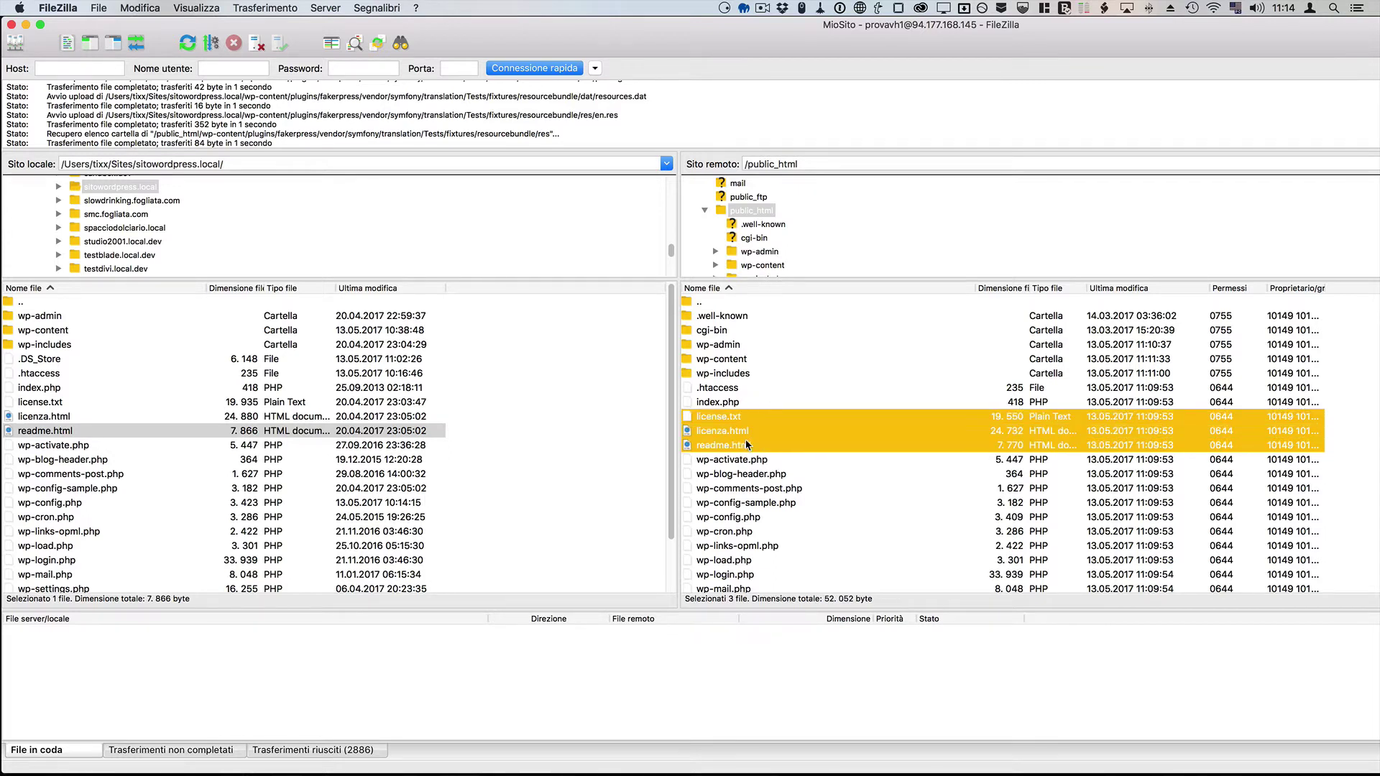
left_click(755, 503, "super")
right_click(823, 506)
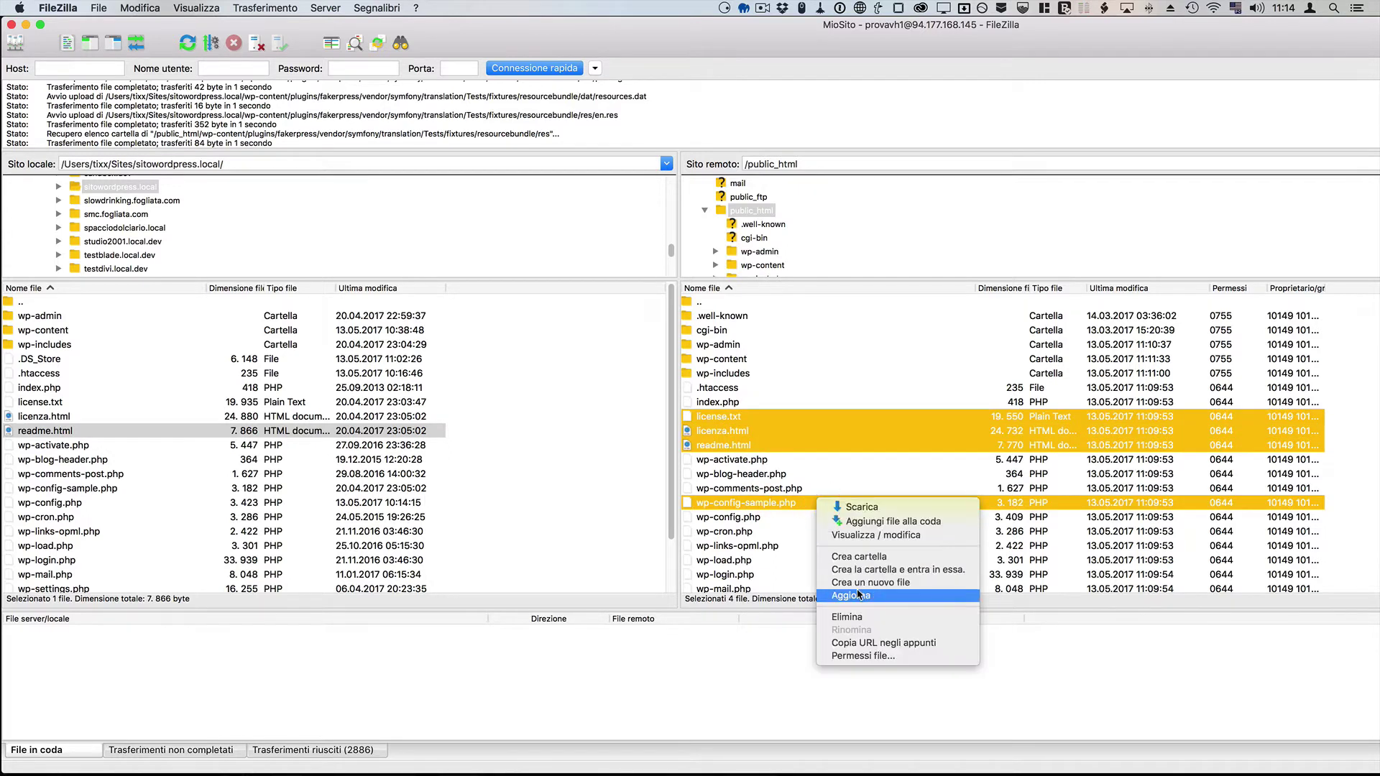
left_click(855, 617)
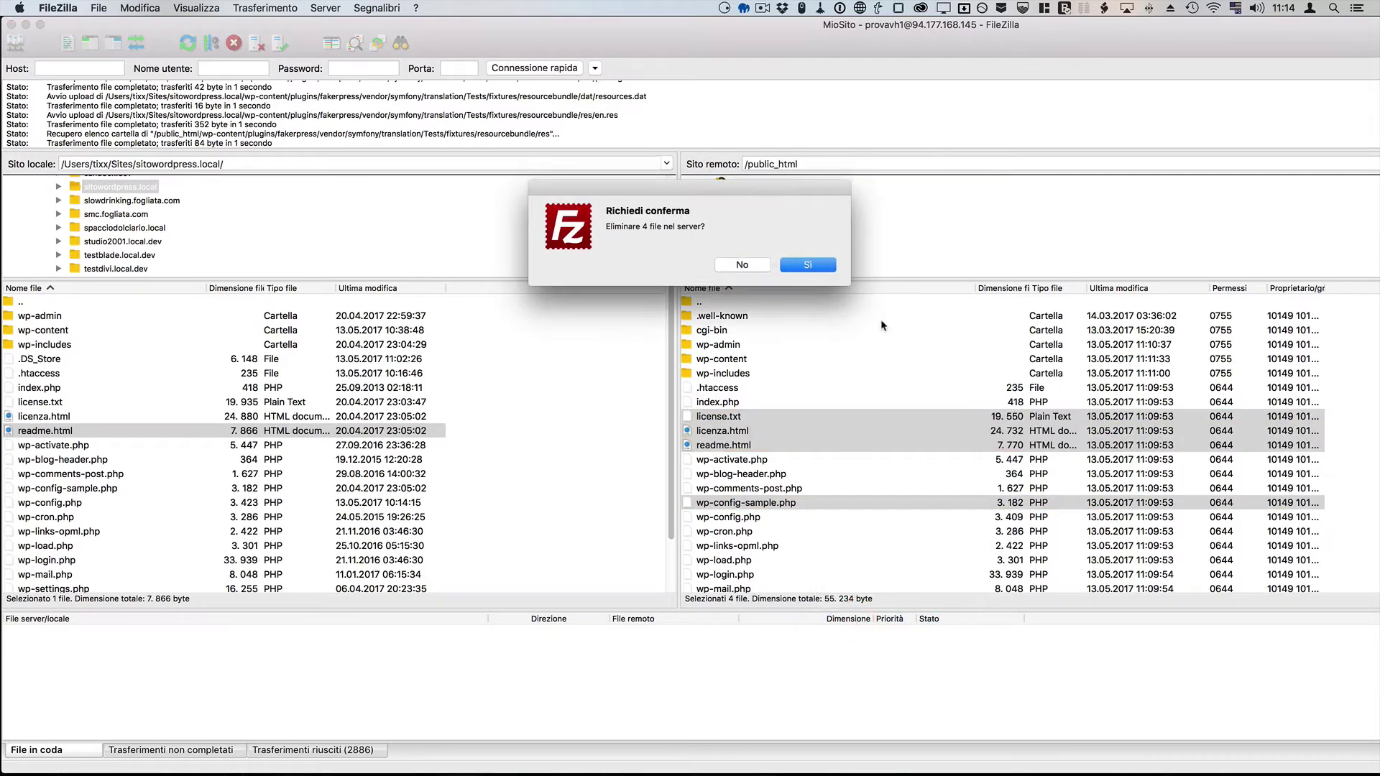
left_click(808, 265)
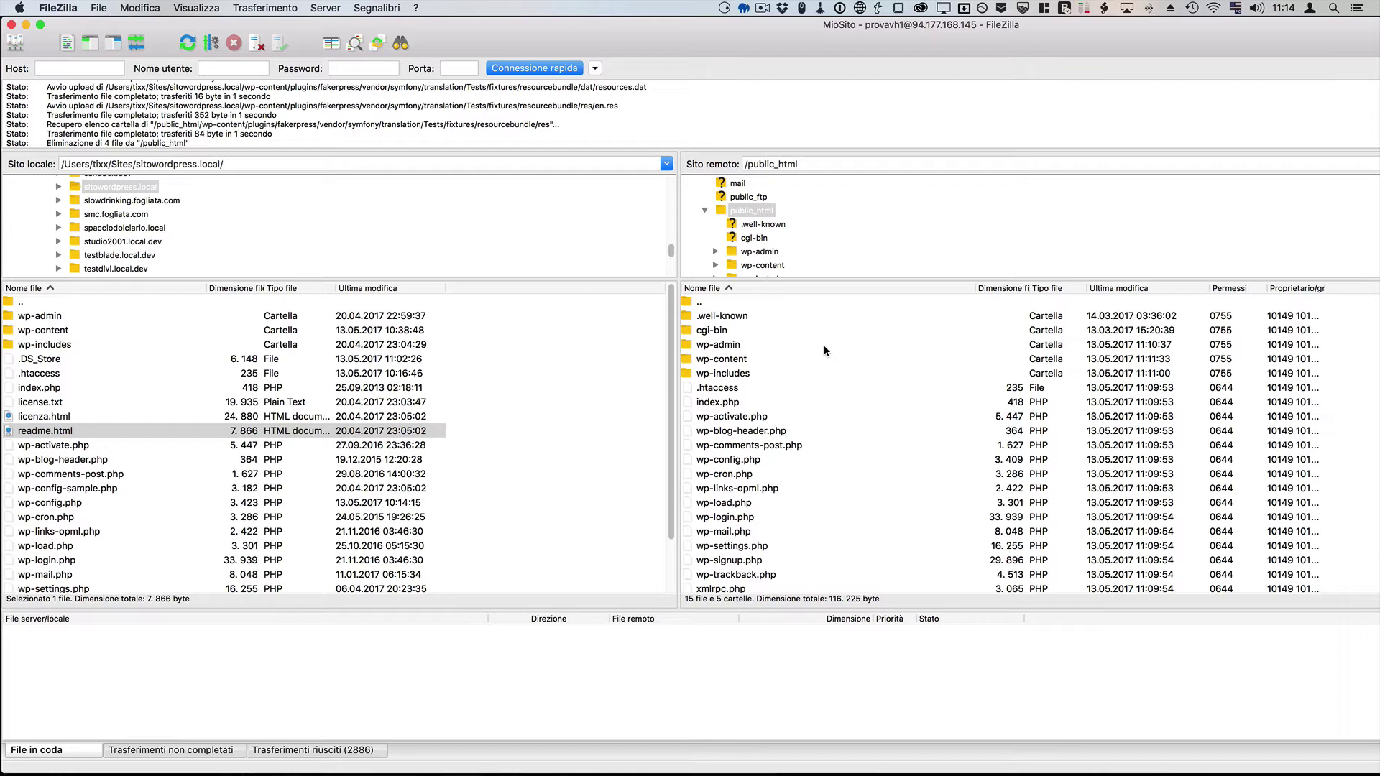
Step: Copy the primary domain name from the cPanel dashboard
key("super+Tab")
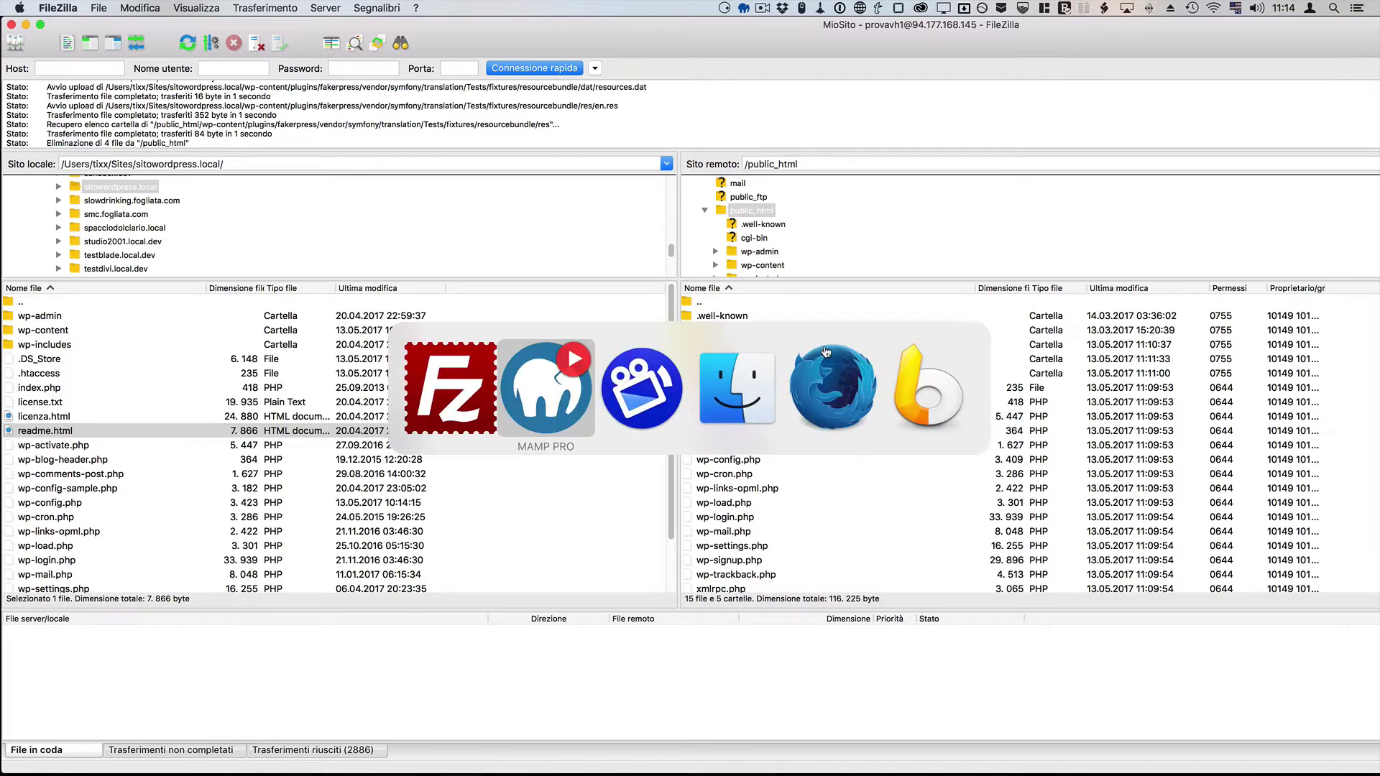
key("super+Tab")
key("super+Tab")
key("super+Tab")
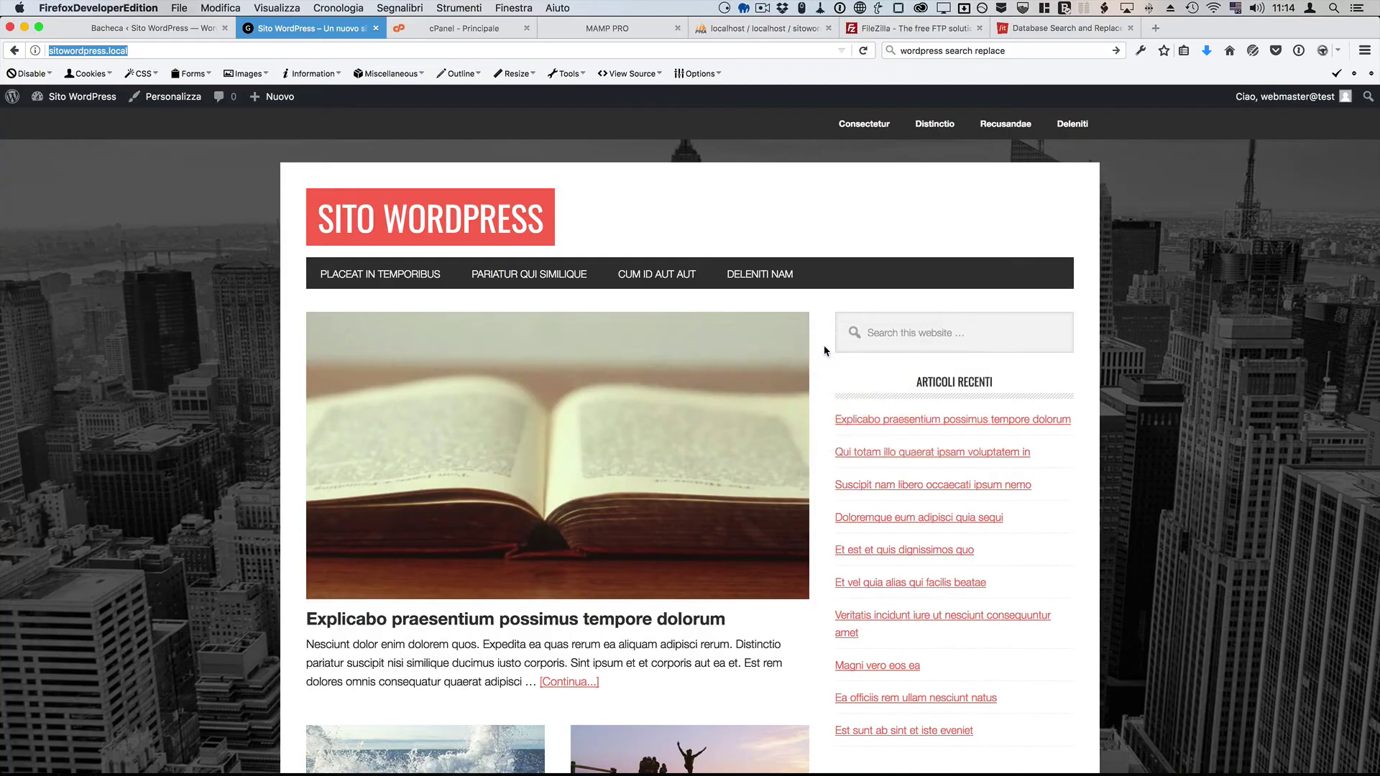
left_click(473, 30)
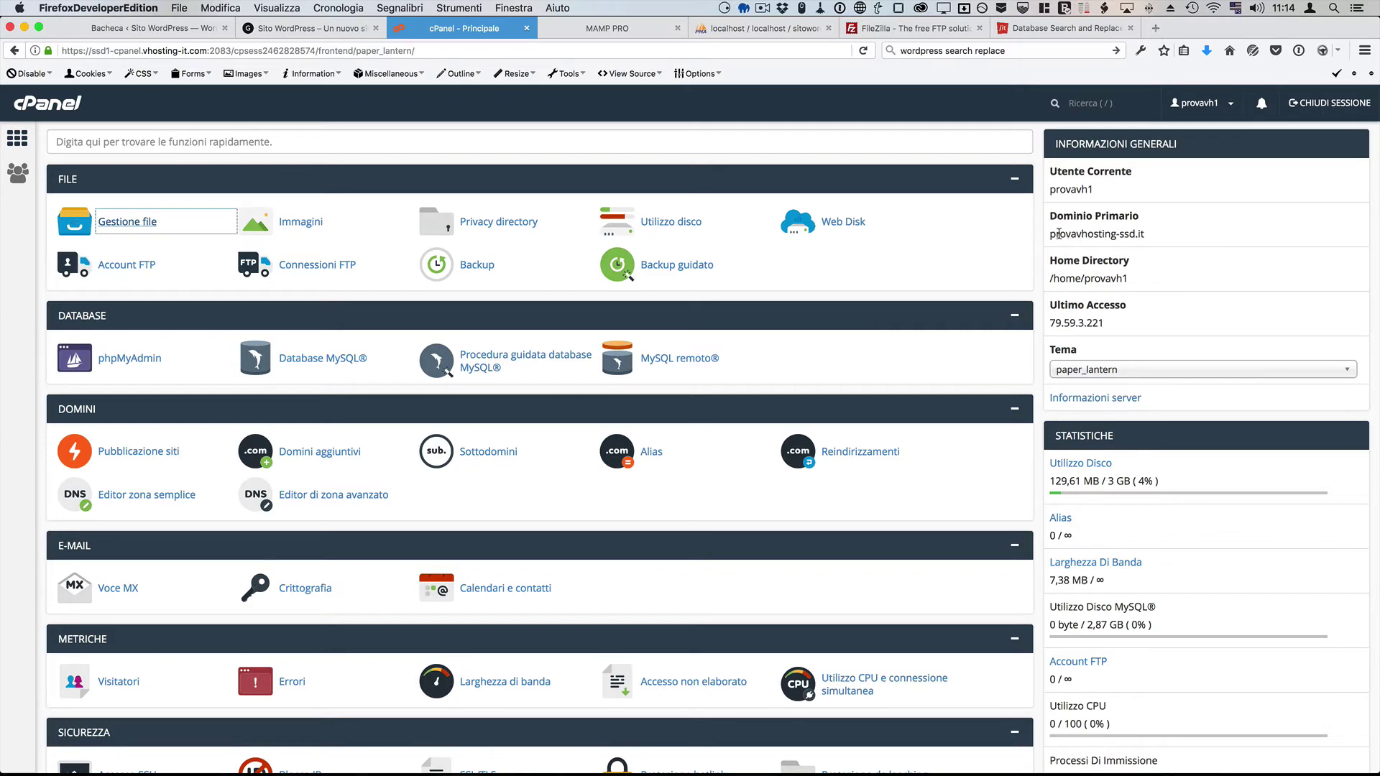
left_click_drag(1051, 234, 1136, 233)
right_click(1136, 232)
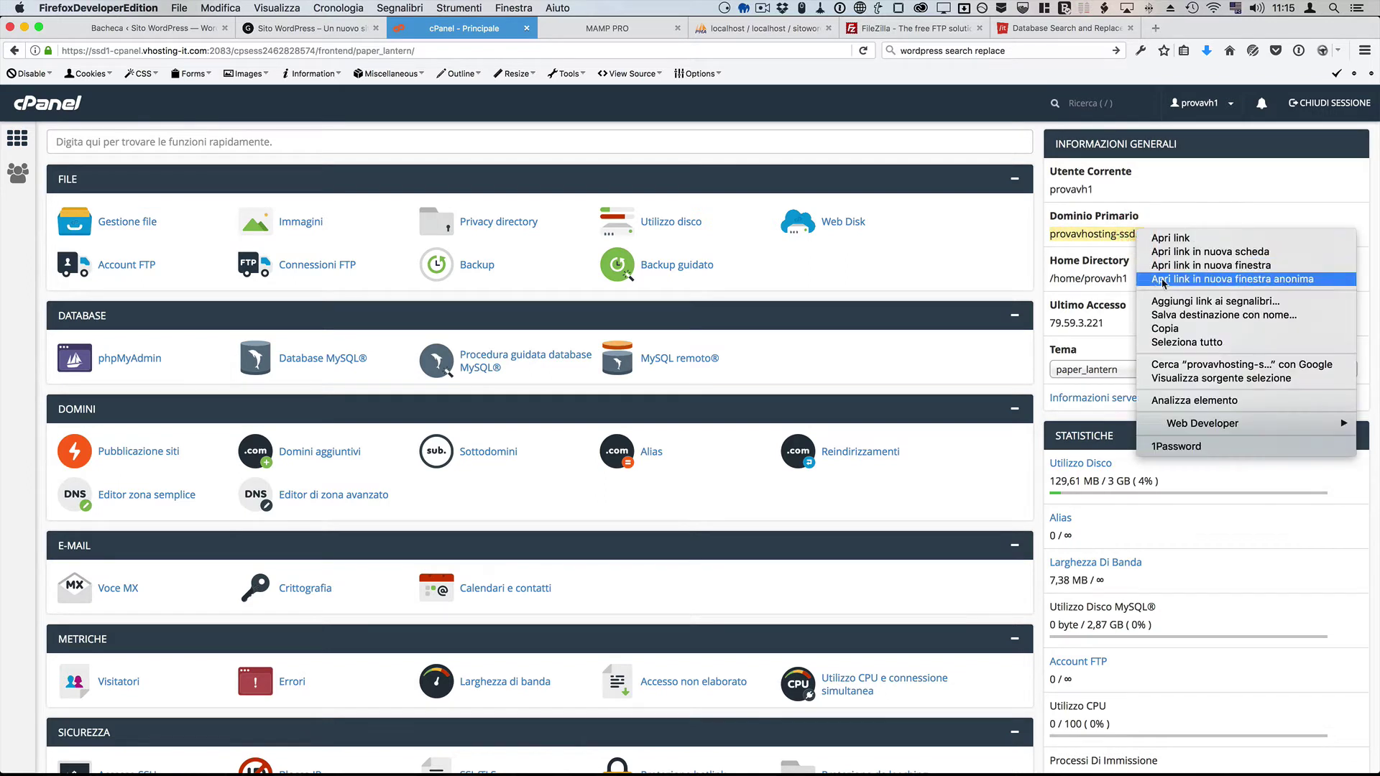
left_click(1166, 328)
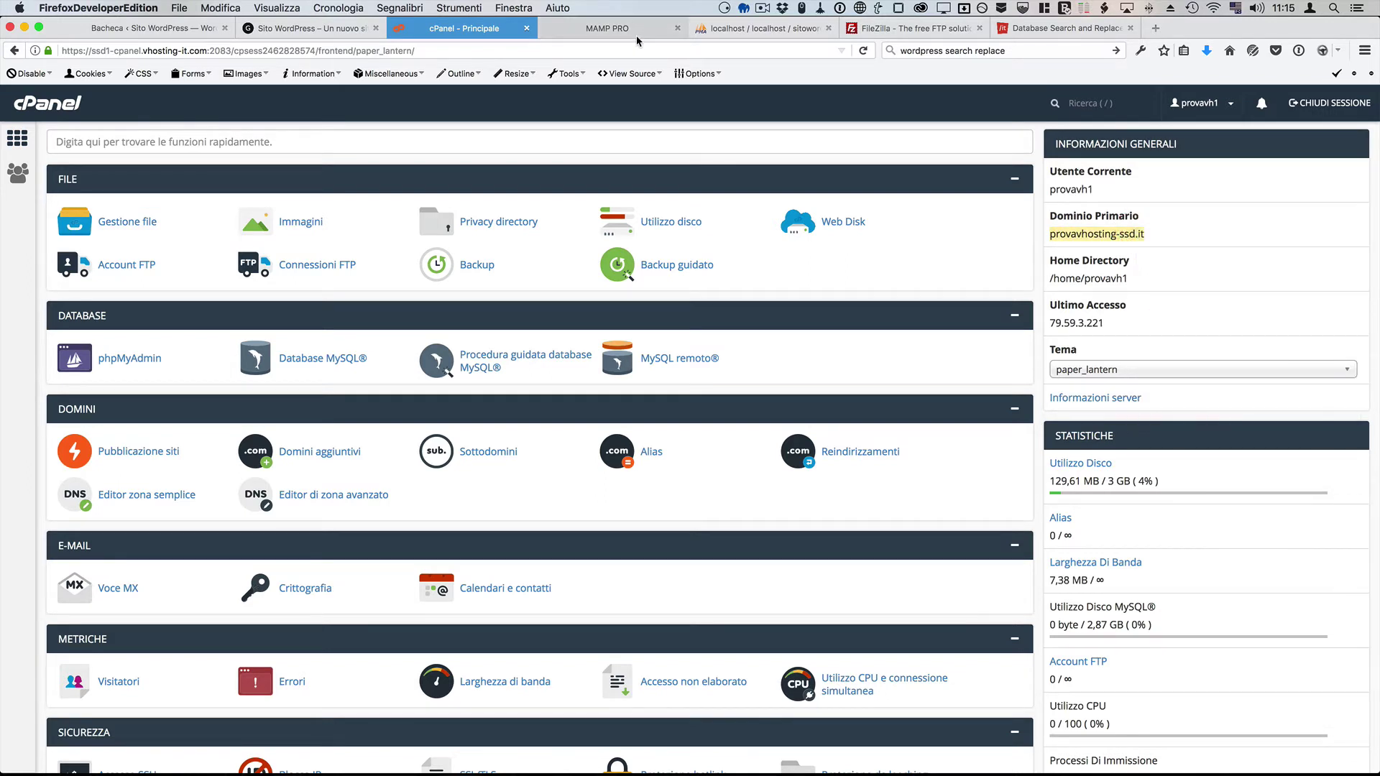
Step: Load provavhosting-ssd.it in a new tab, which shows a database connection error, then return to FileZilla
key("super+t")
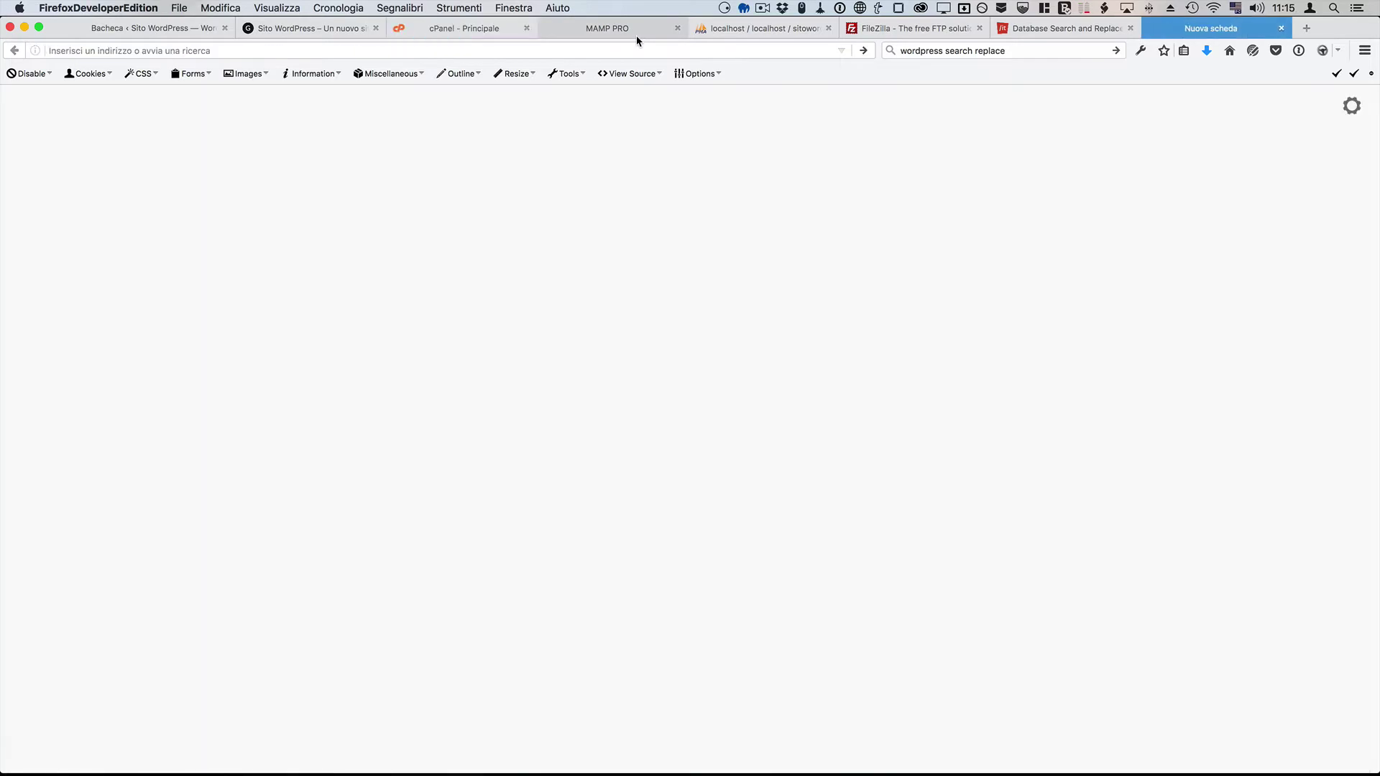
key("super+v")
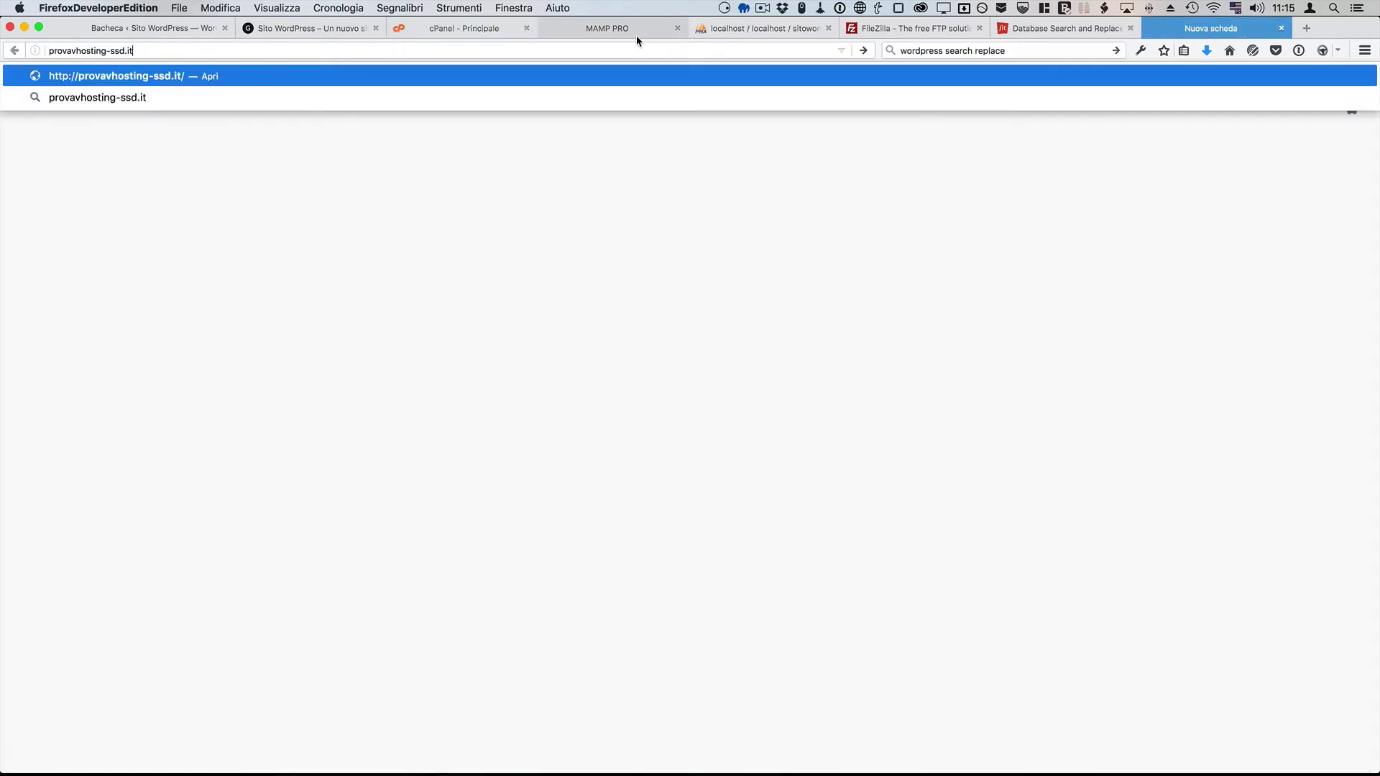
key("Return")
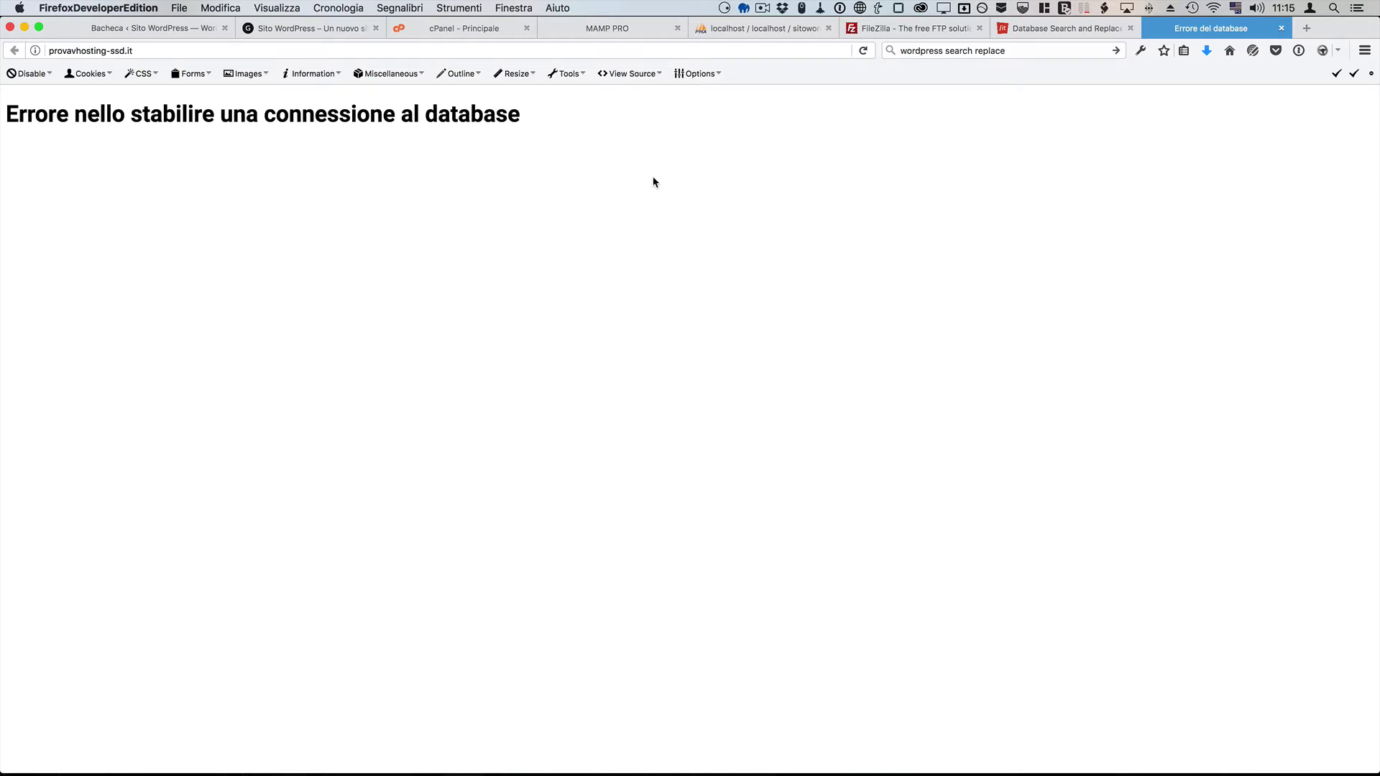
key("super+Tab")
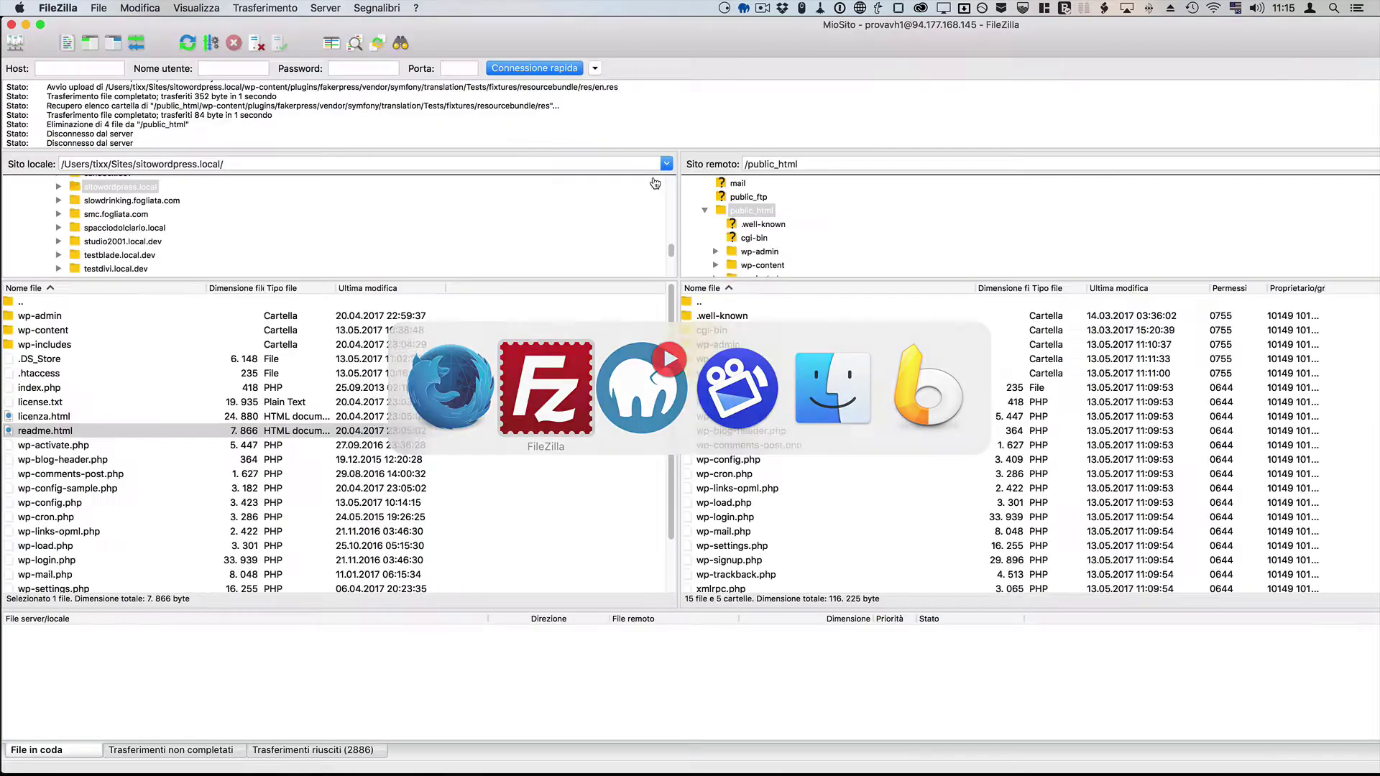
Step: Open the server's wp-config.php in Sublime Text
left_click(740, 463)
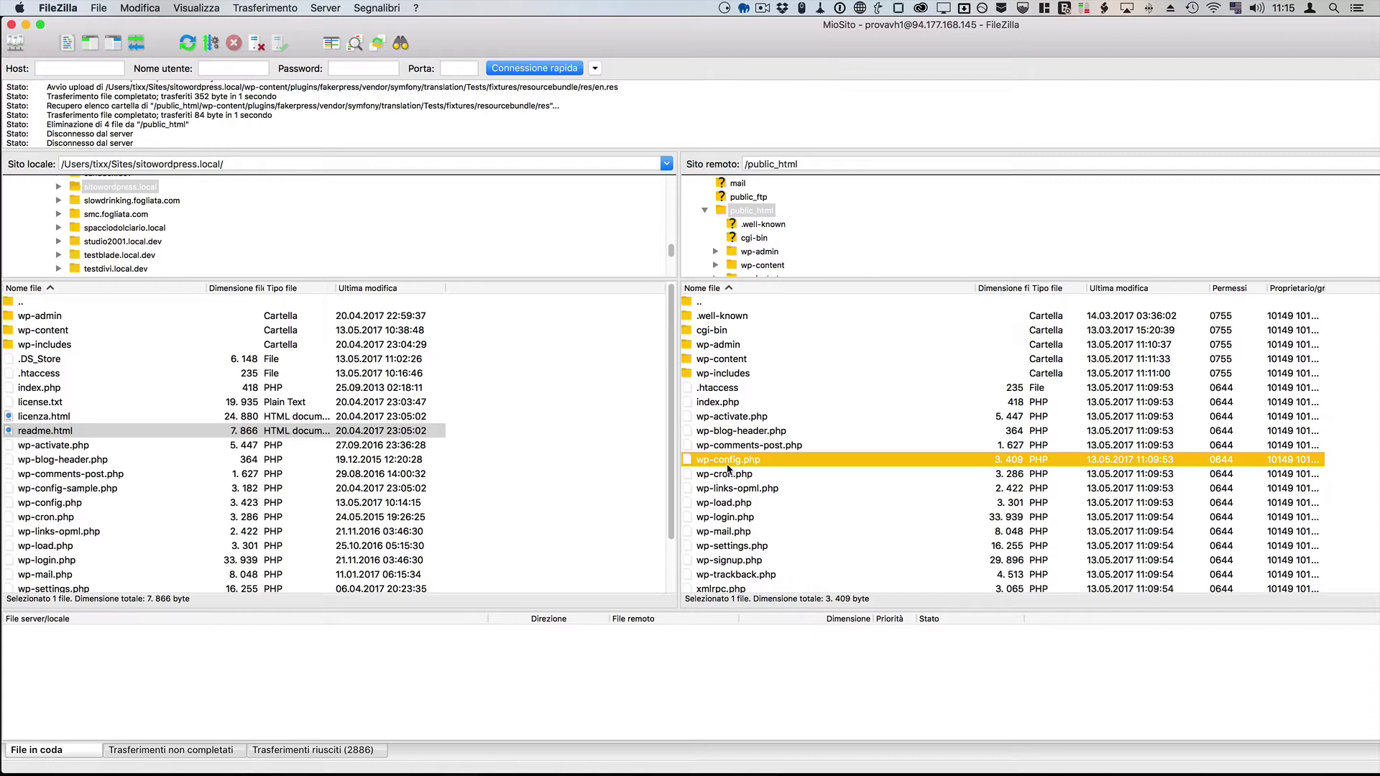
right_click(752, 461)
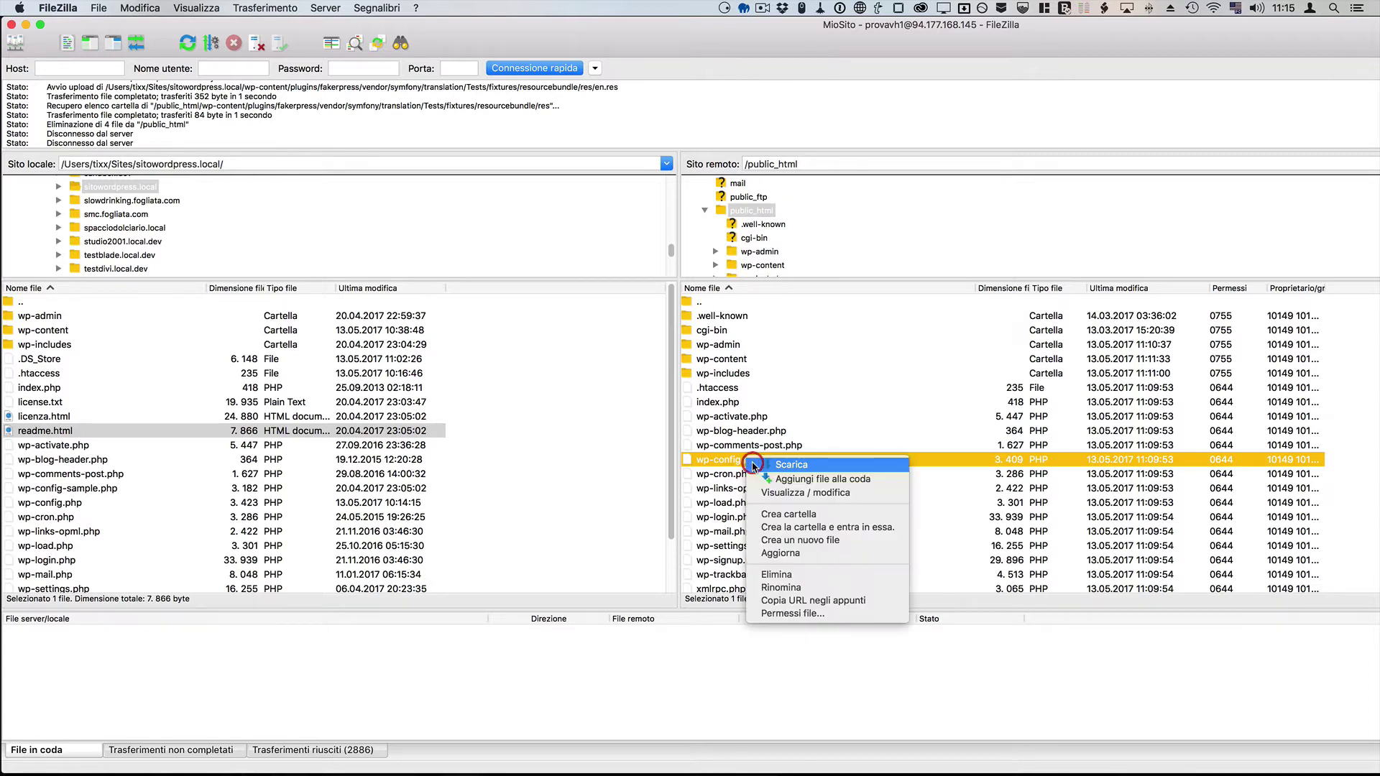
left_click(859, 494)
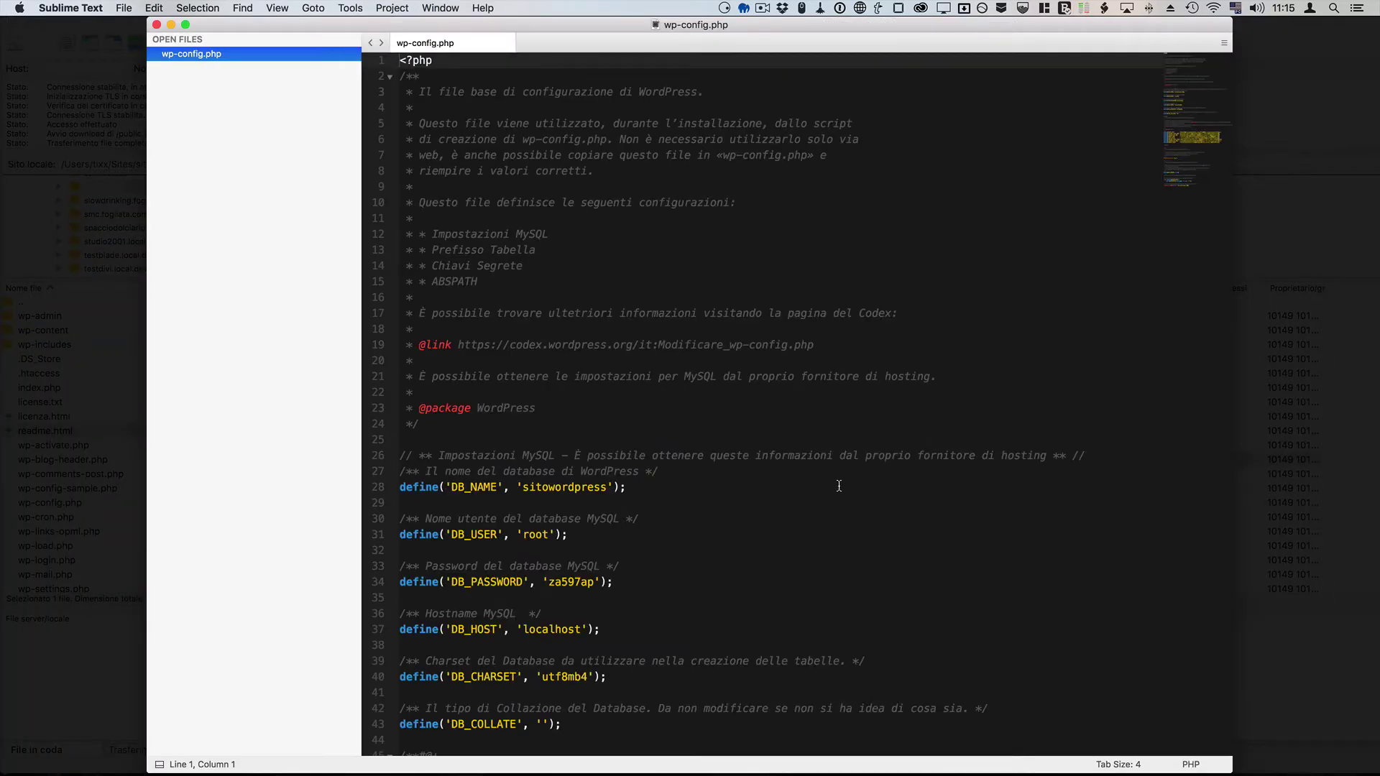
Step: Review the DB_NAME, DB_USER, DB_PASSWORD and DB_HOST lines (sitowordpress, root, localhost), then close the editor
scroll(839, 486, "down", 3)
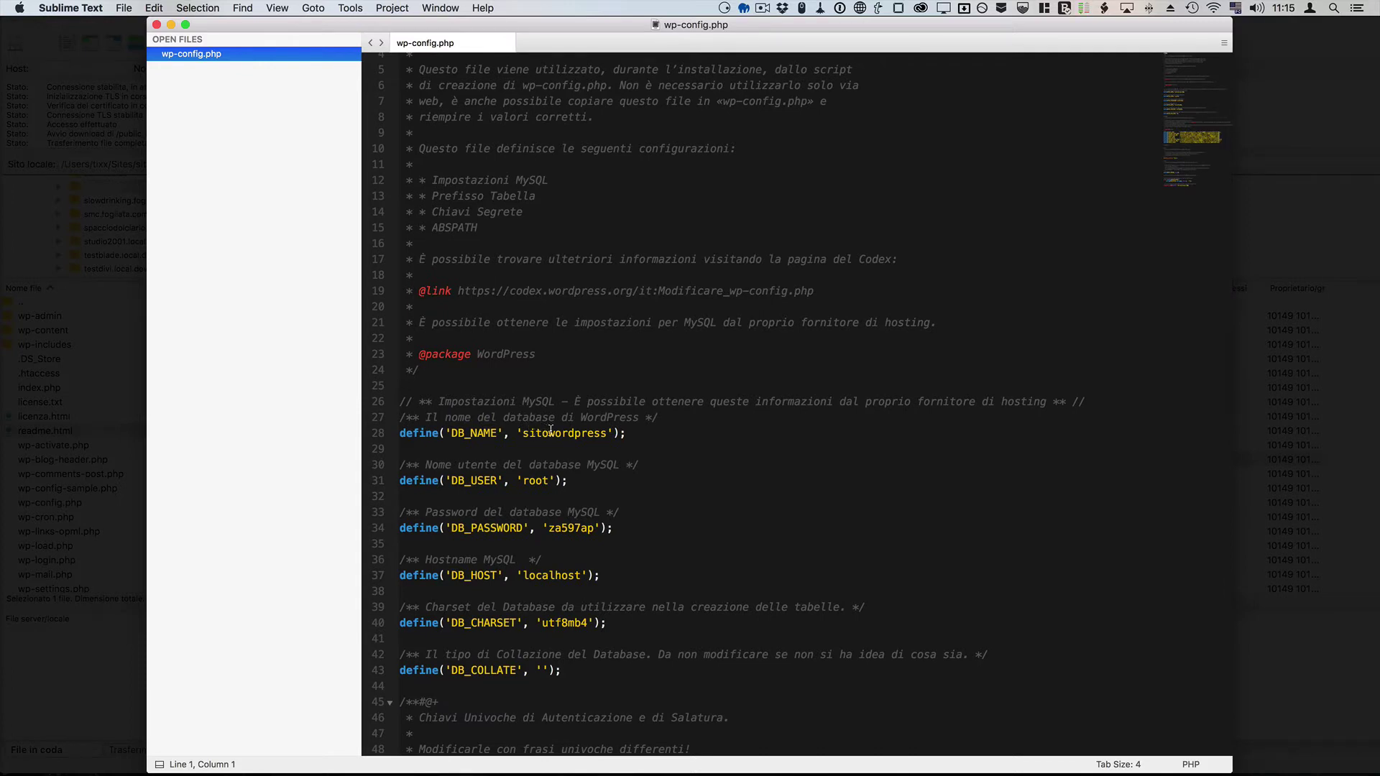
left_click(545, 430)
left_click(541, 483)
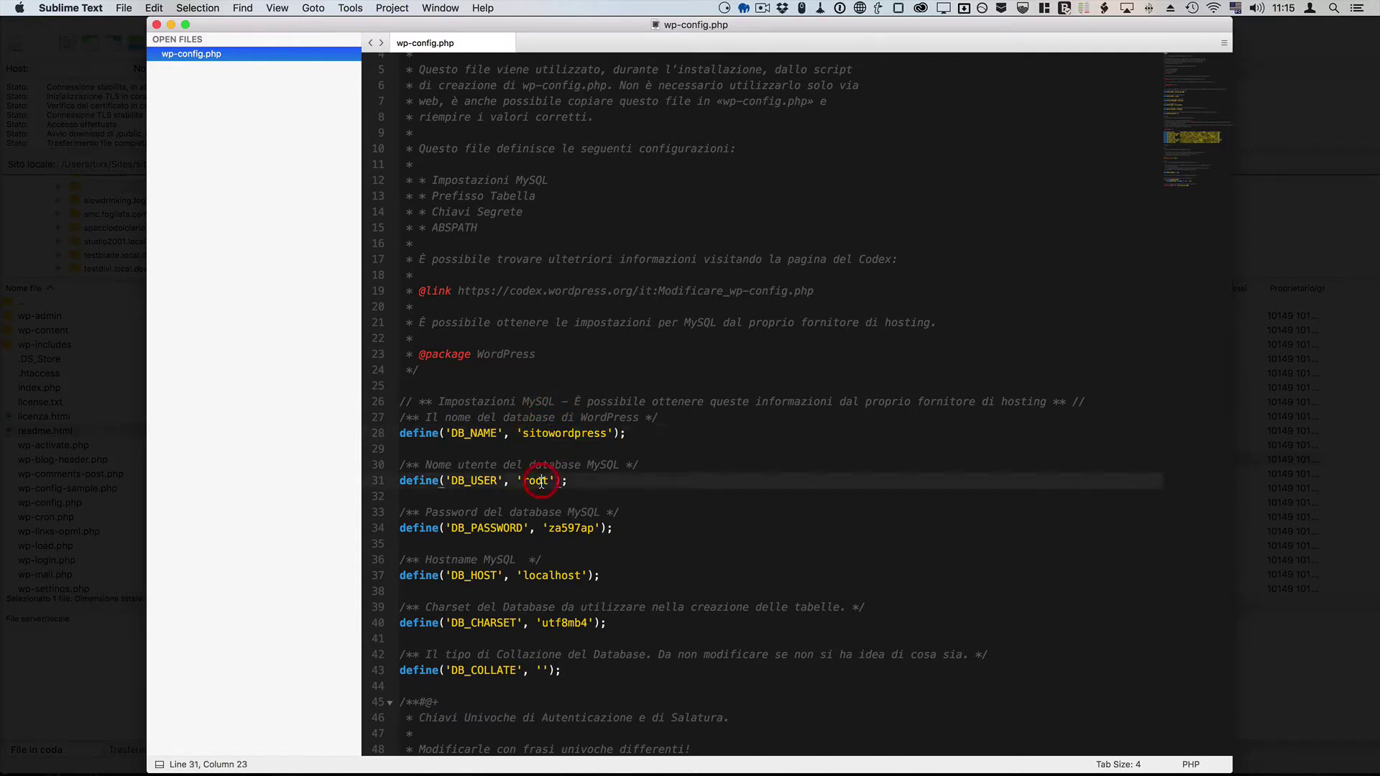
left_click(569, 529)
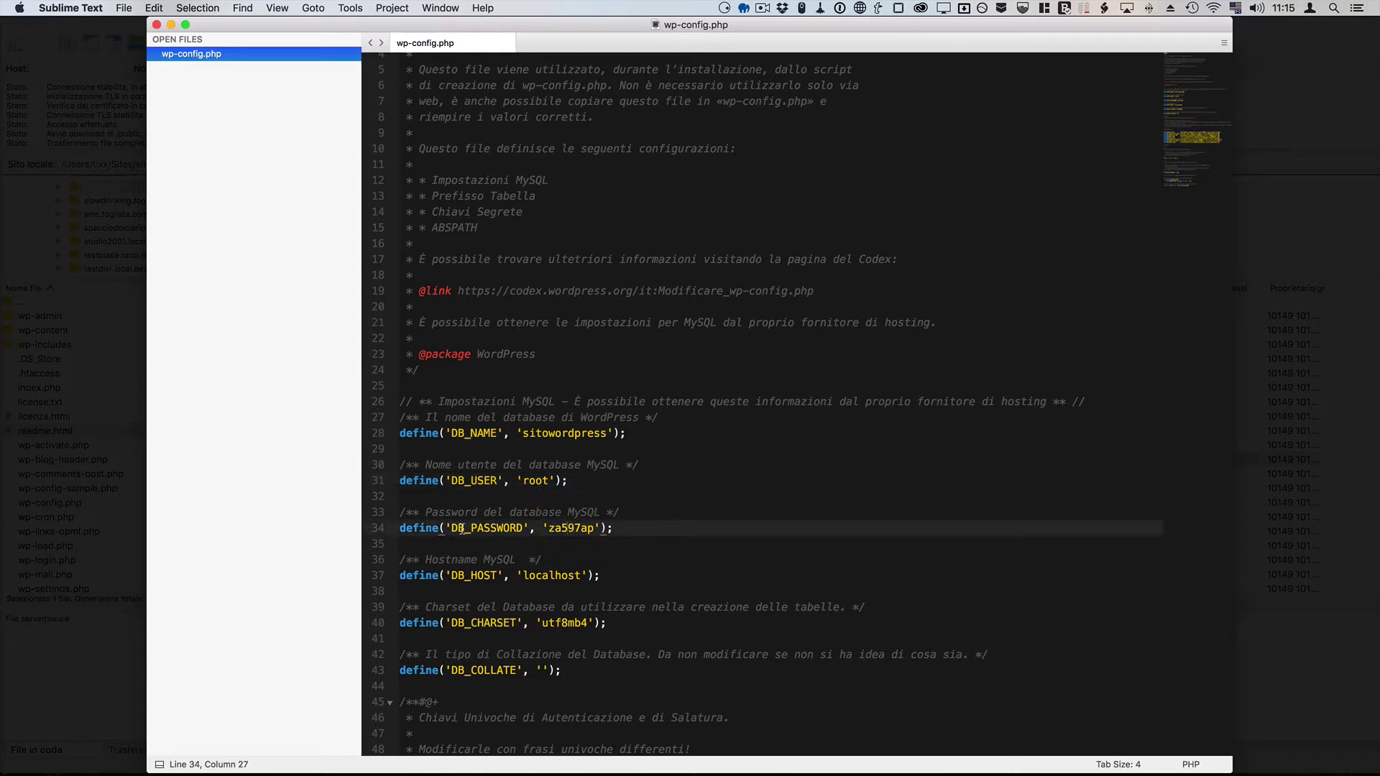
left_click(553, 578)
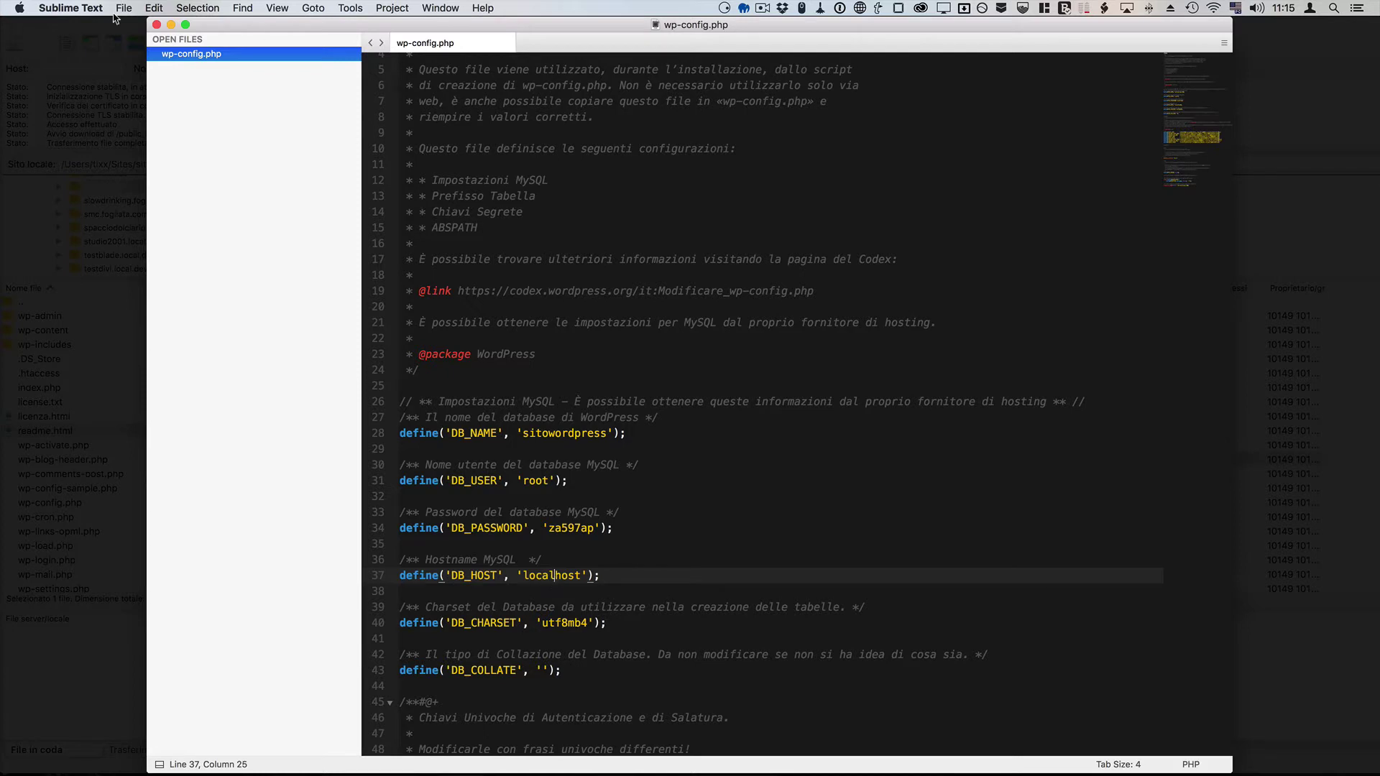
left_click(156, 25)
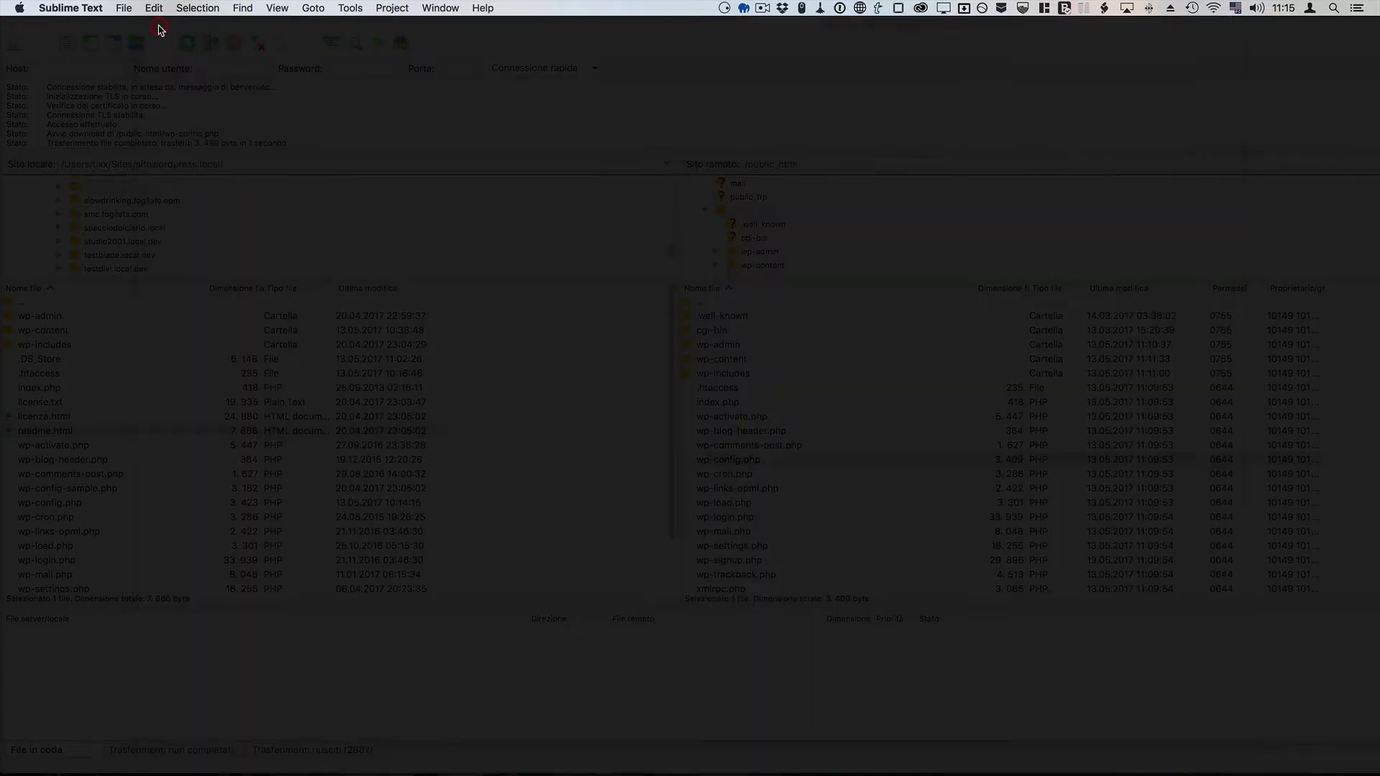
Step: Create a new MySQL database named test on cPanel's Database MySQL page
key("super+Tab")
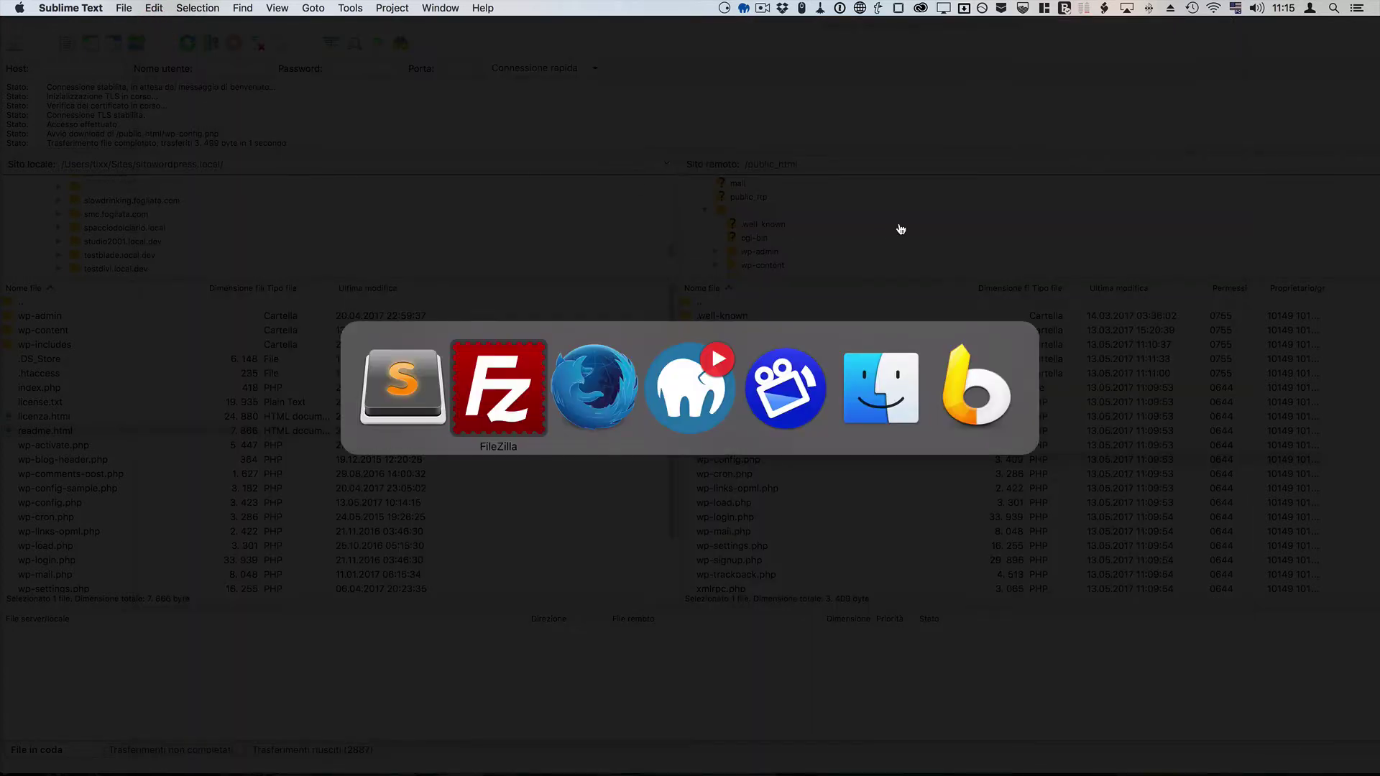
key("super+Tab")
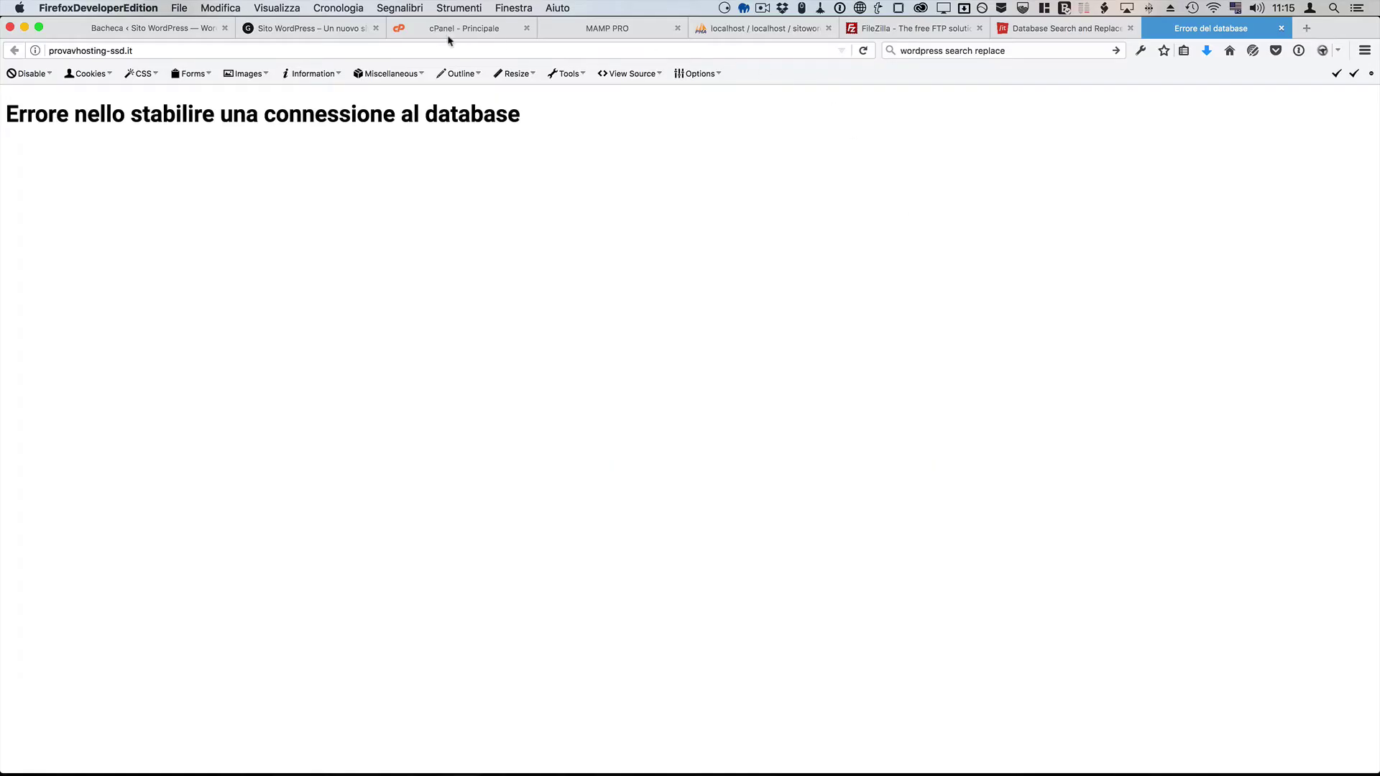
left_click(463, 28)
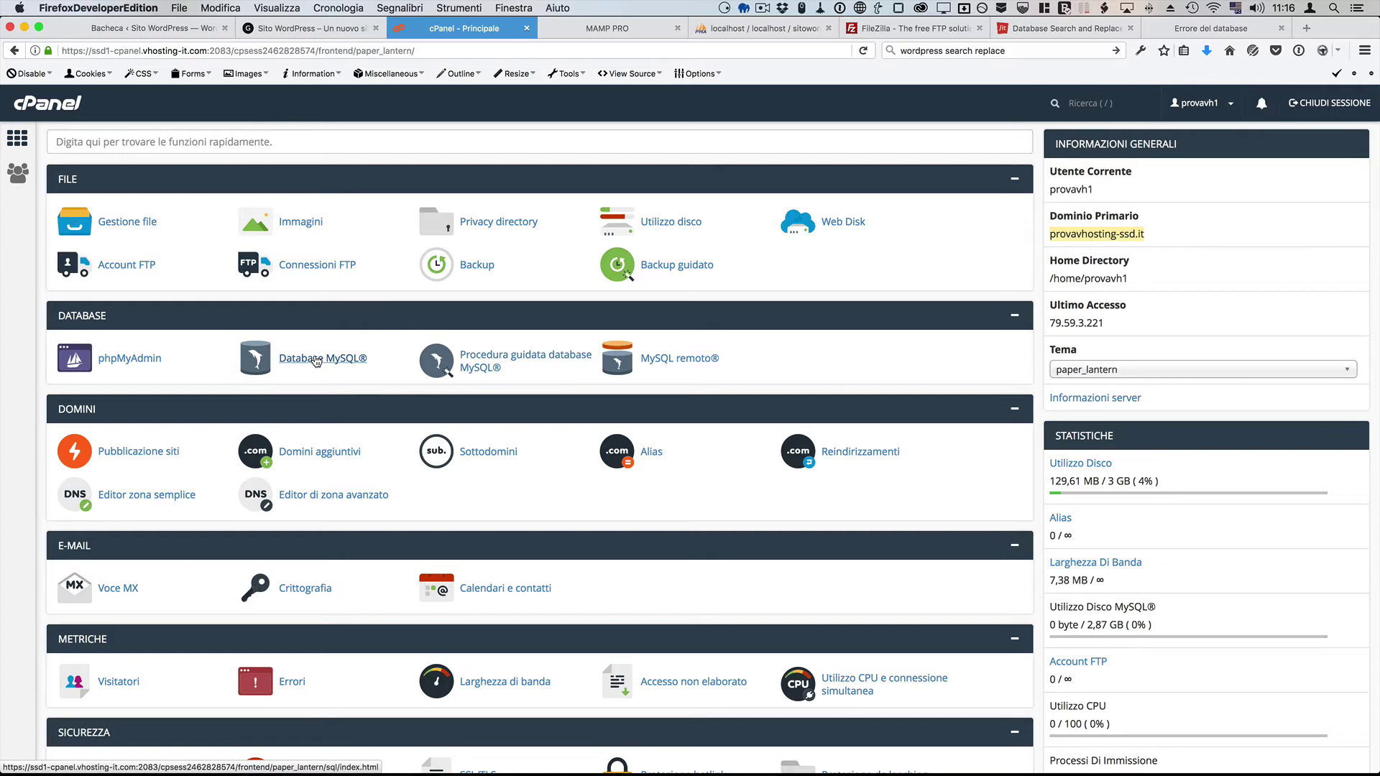
left_click(317, 360)
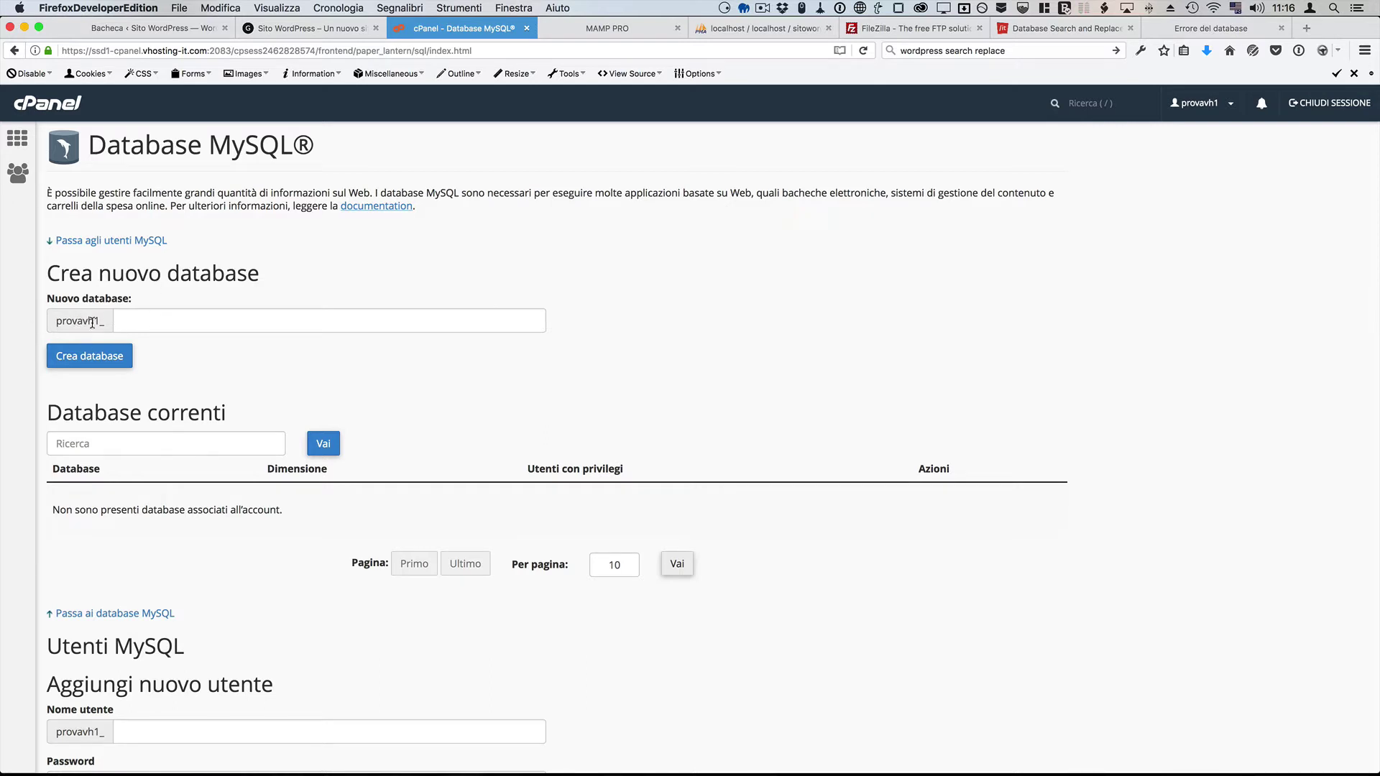
left_click(173, 321)
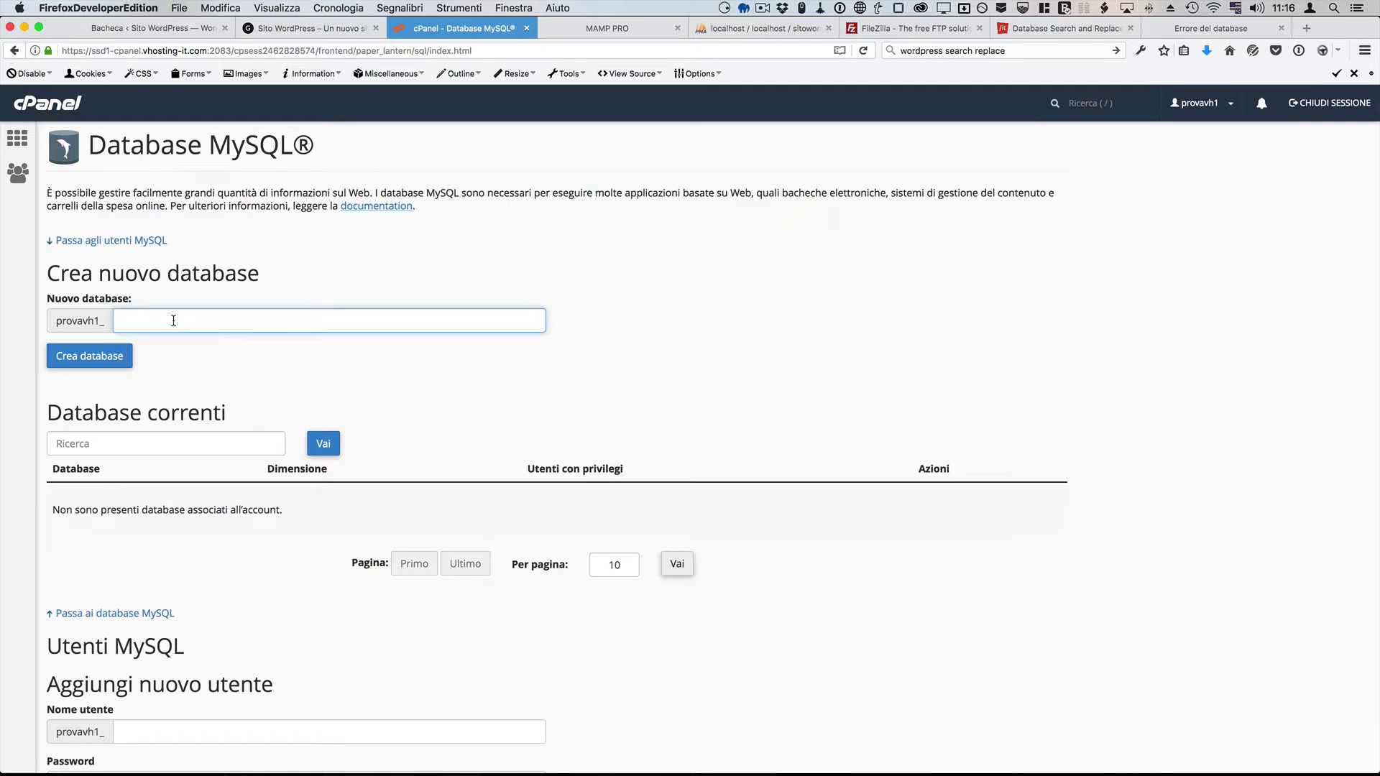
type("test")
left_click(103, 359)
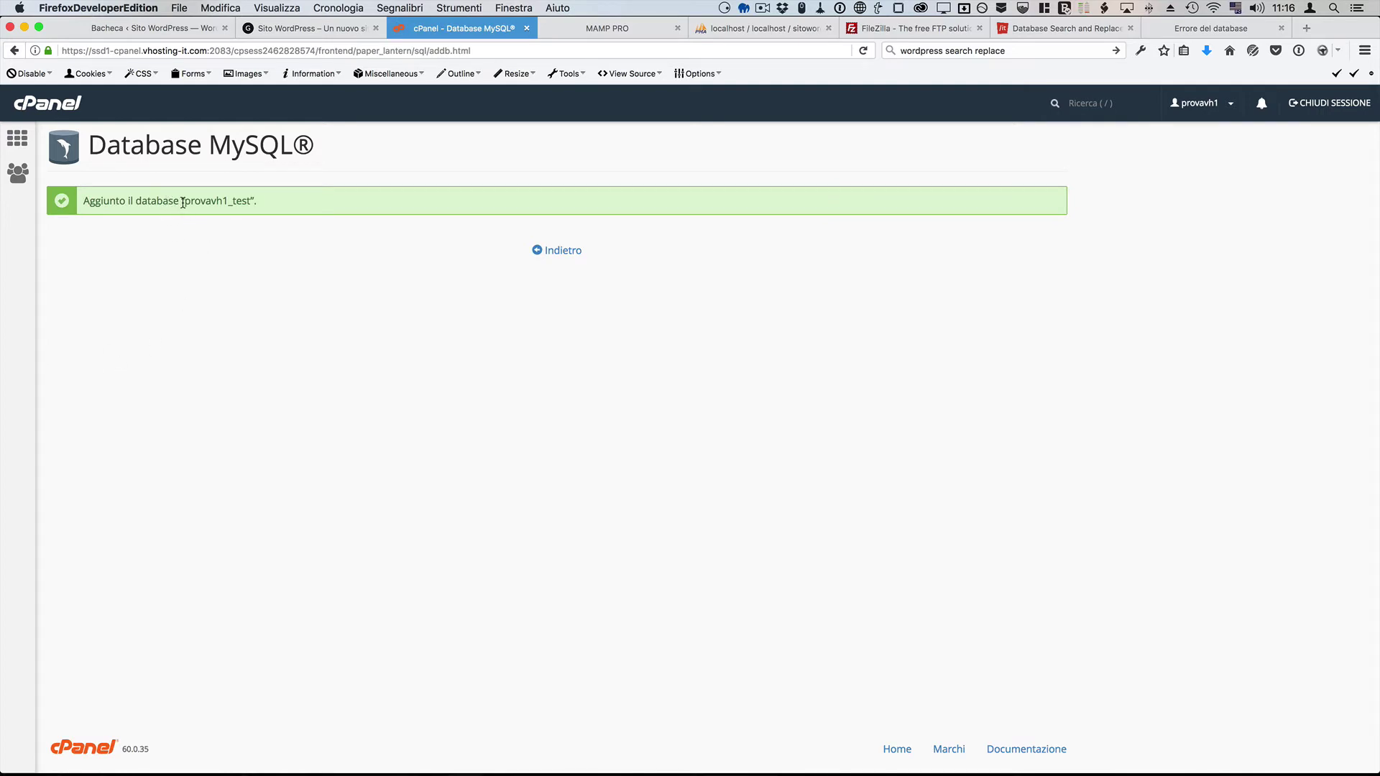
Step: Copy the new database name provavh1_test from the confirmation message and return to FileZilla
left_click_drag(183, 203, 252, 203)
right_click(252, 203)
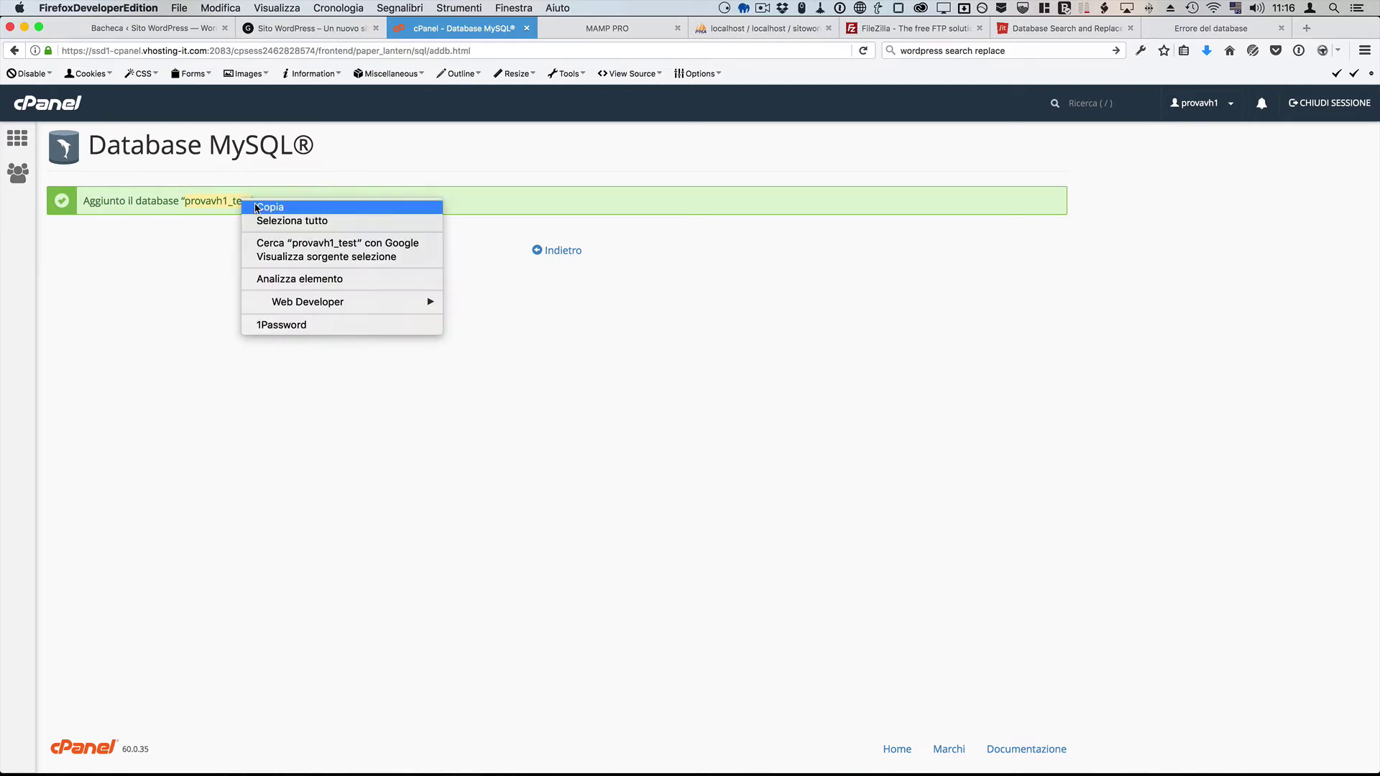
left_click(256, 204)
key("super+Tab")
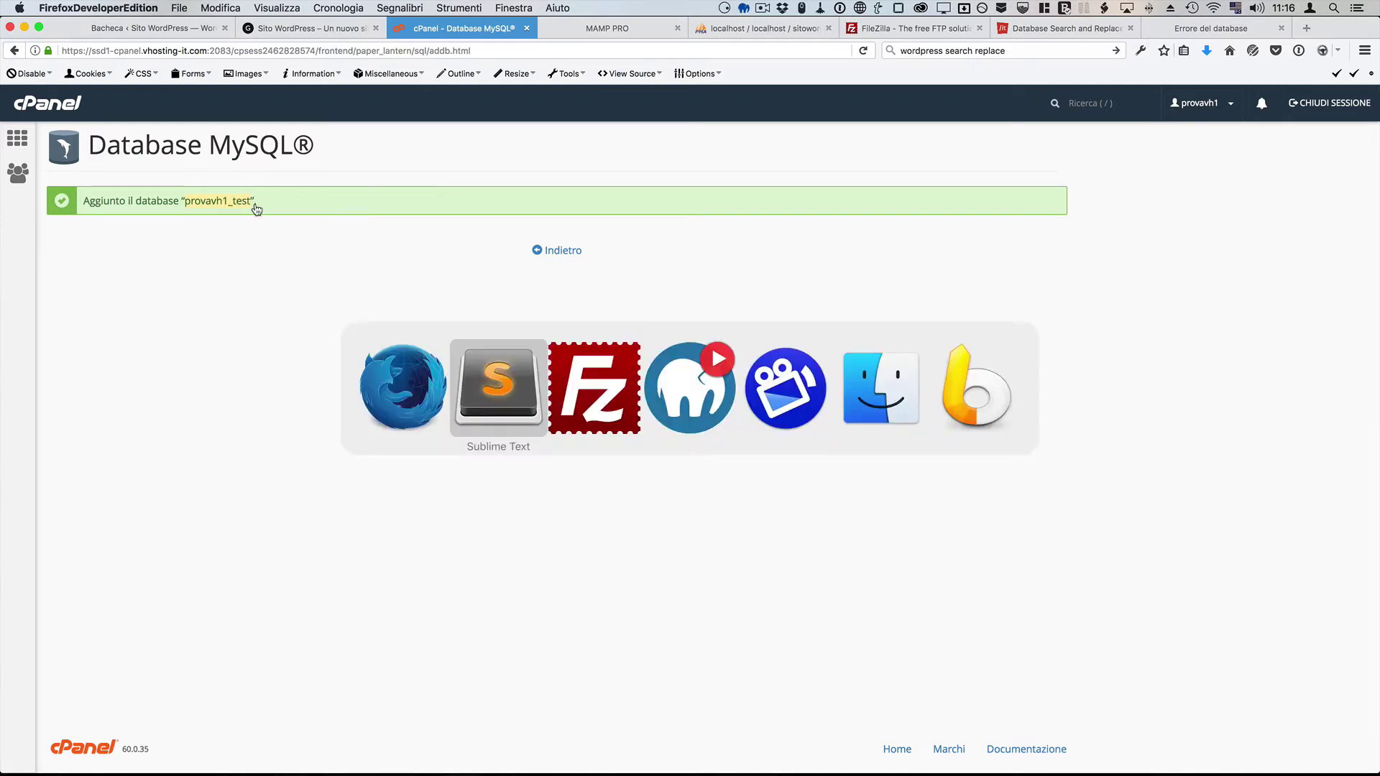
key("super+Tab")
key("super+Tab")
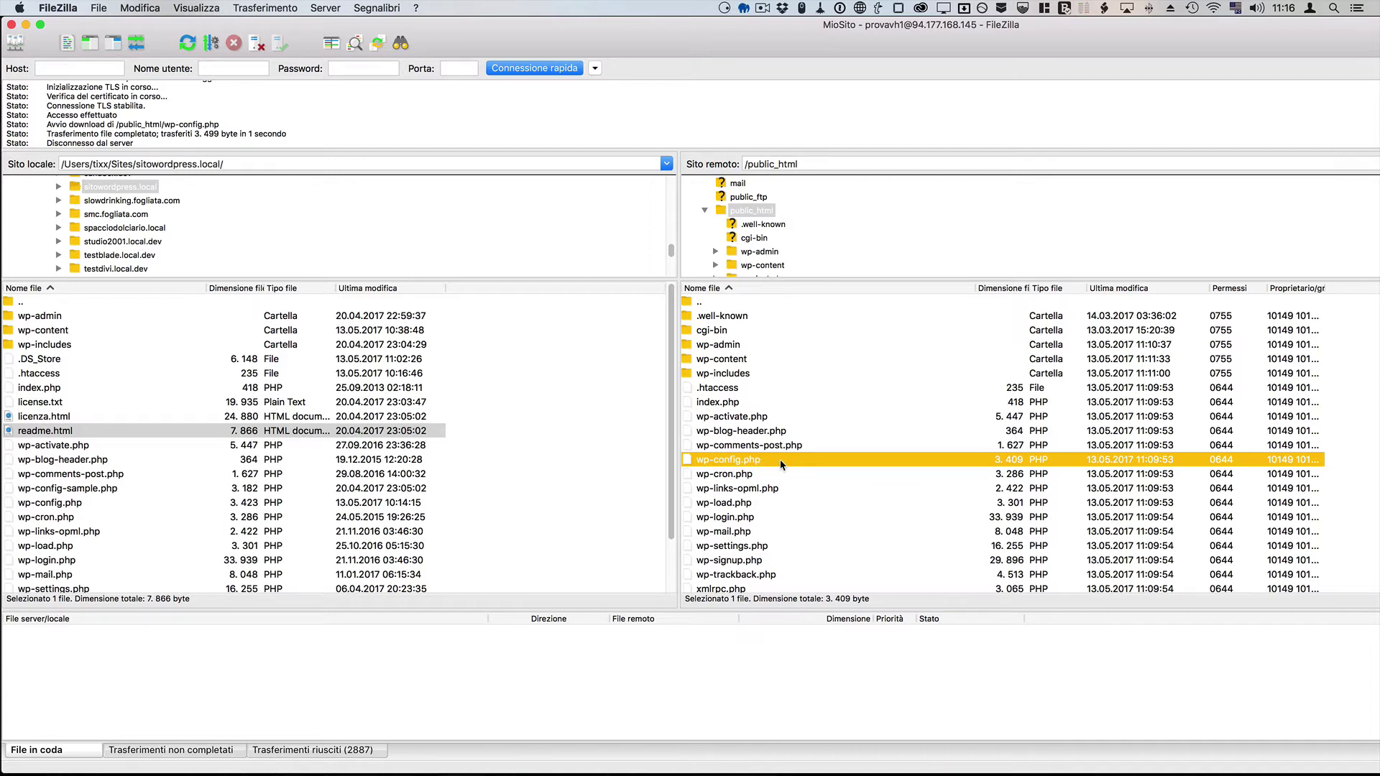
Step: Reopen the remote wp-config.php in Sublime Text, keeping the existing local copy
right_click(781, 461)
left_click(804, 490)
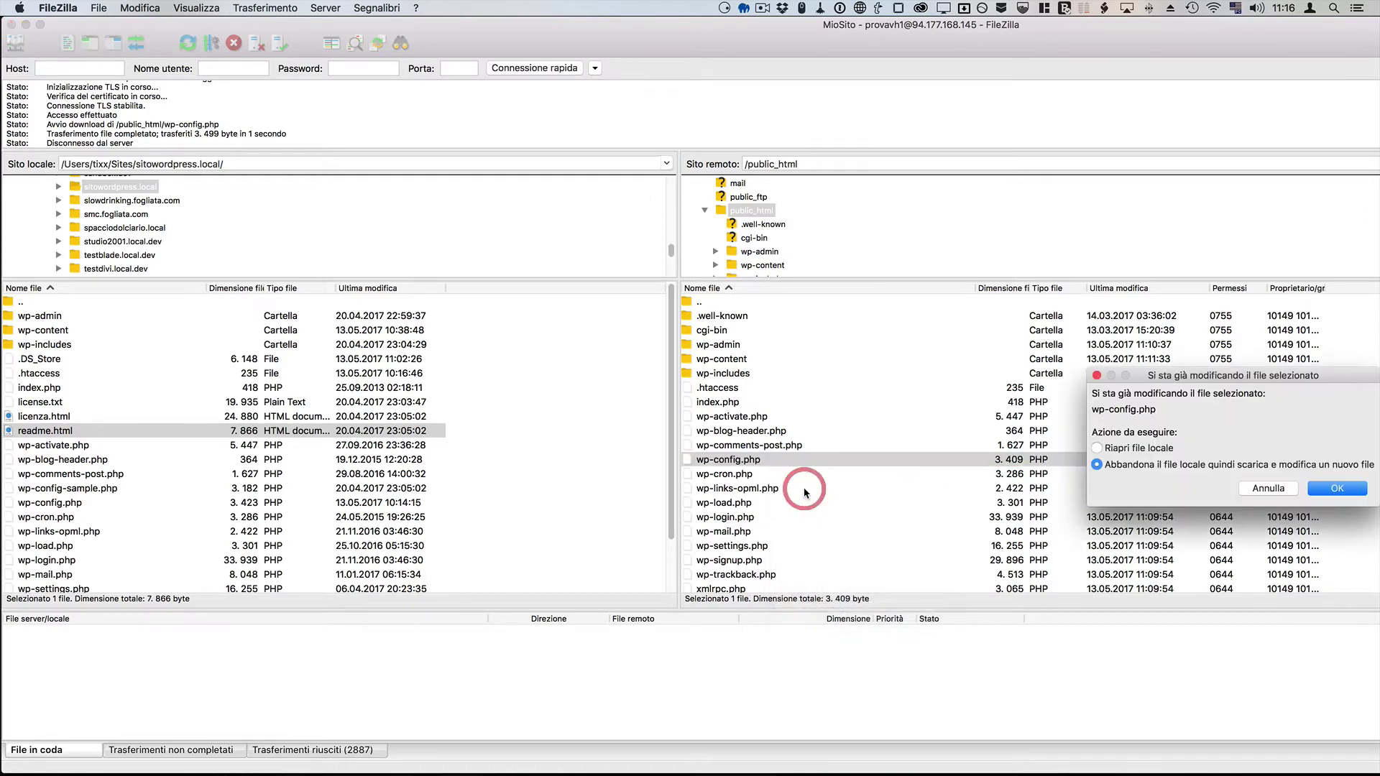
left_click_drag(1258, 375, 1069, 359)
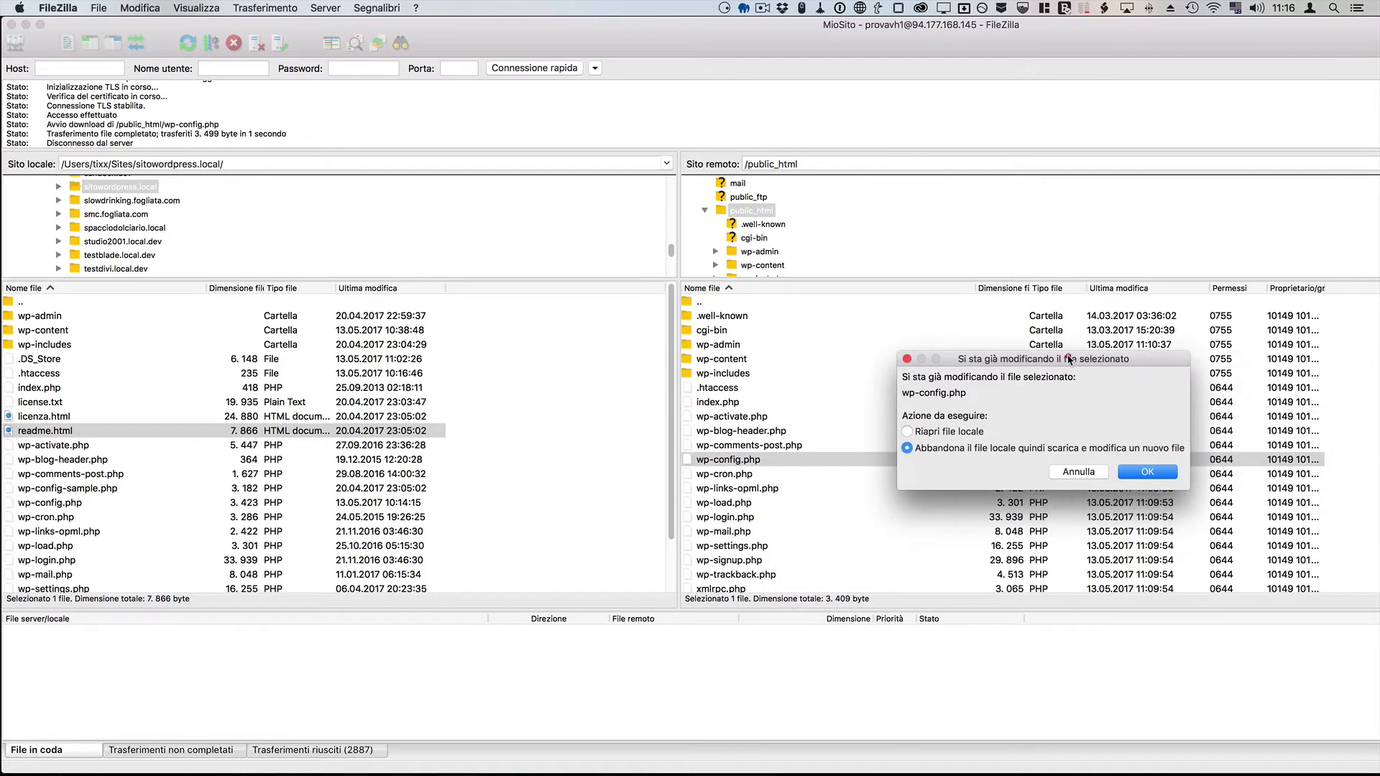
left_click(944, 433)
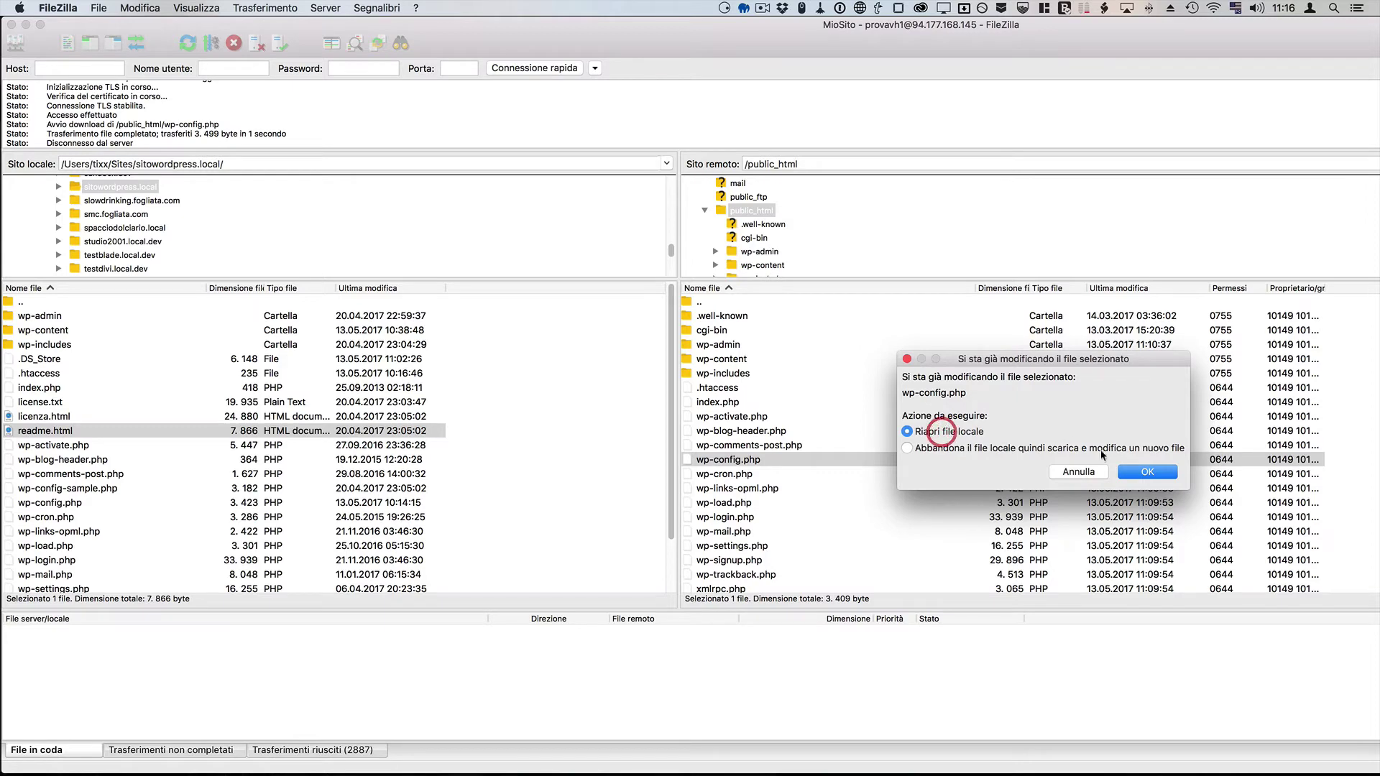
left_click(1136, 473)
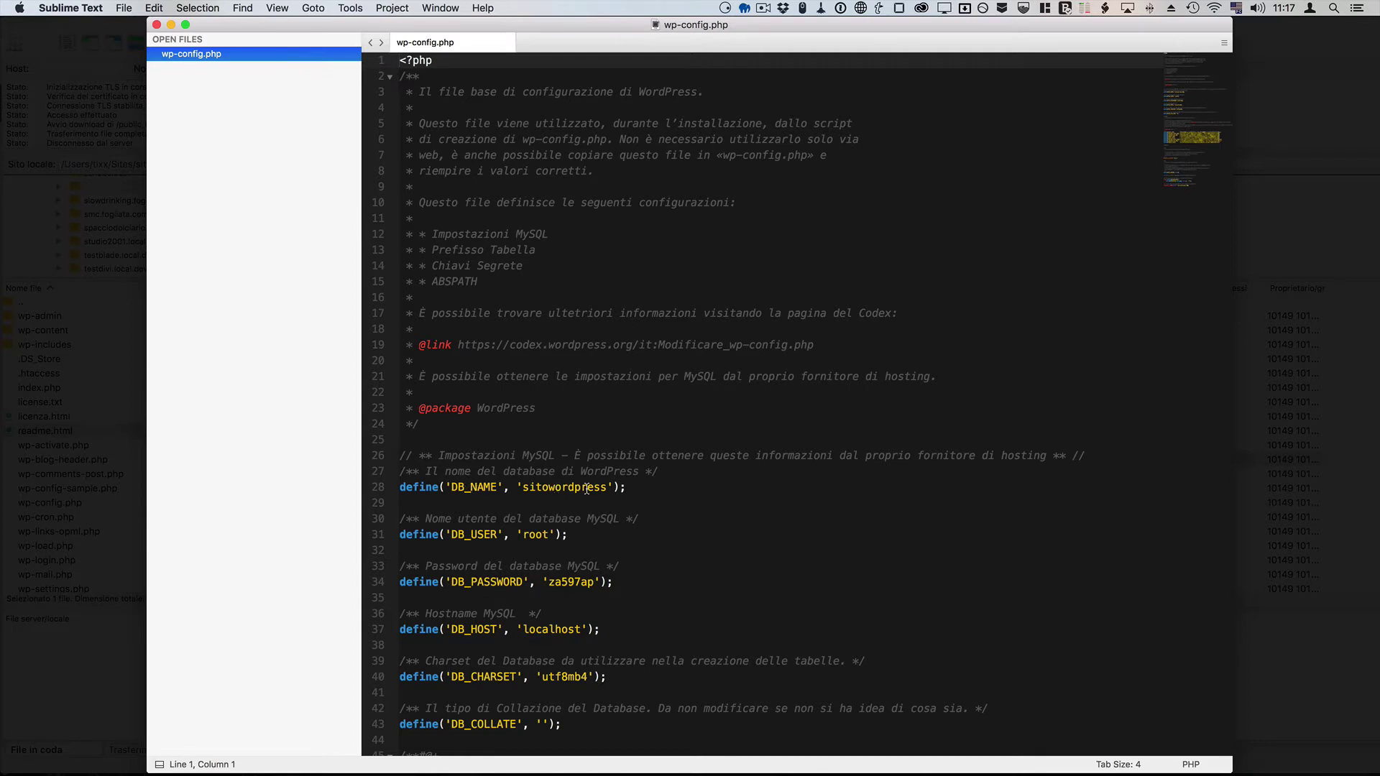
Step: Replace DB_NAME sitowordpress with the pasted provavh1_test
double_click(586, 488)
key("super+v")
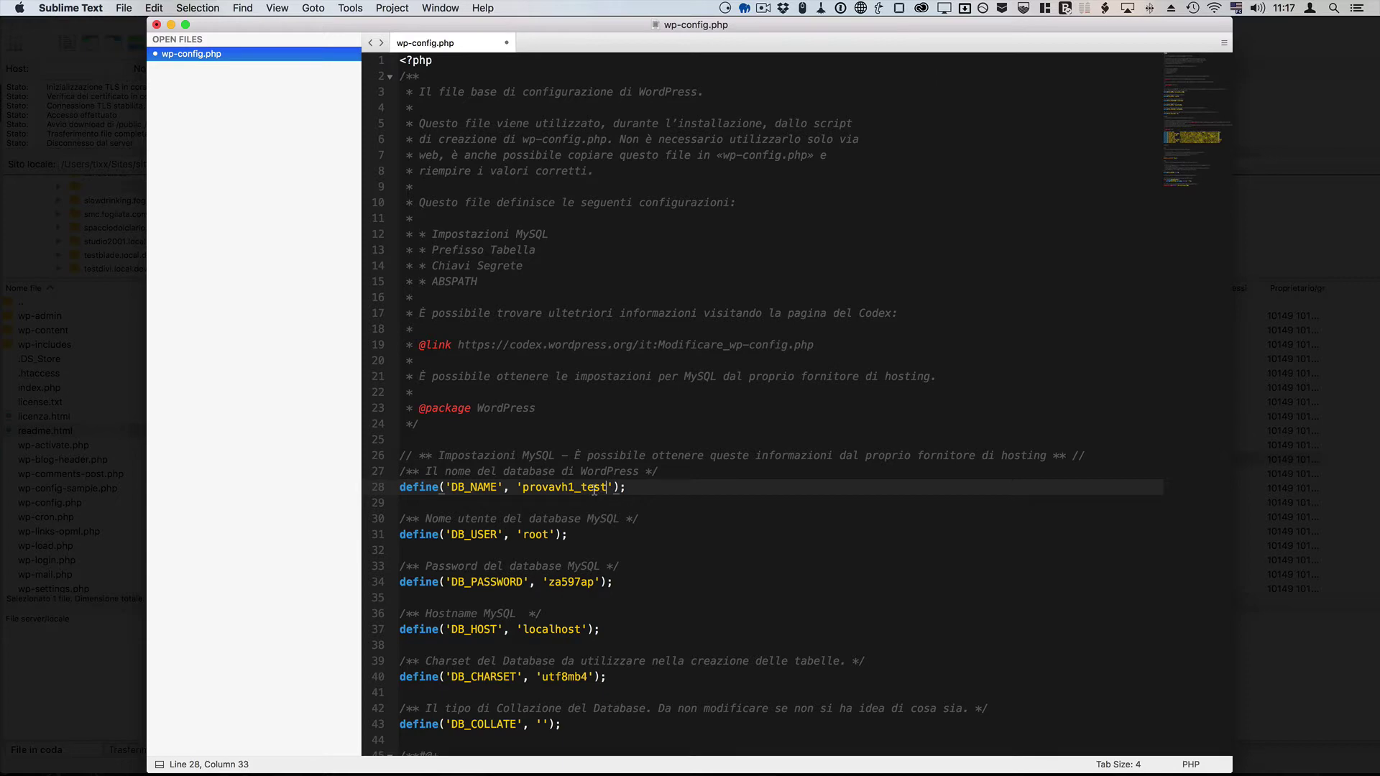
key("super+Tab")
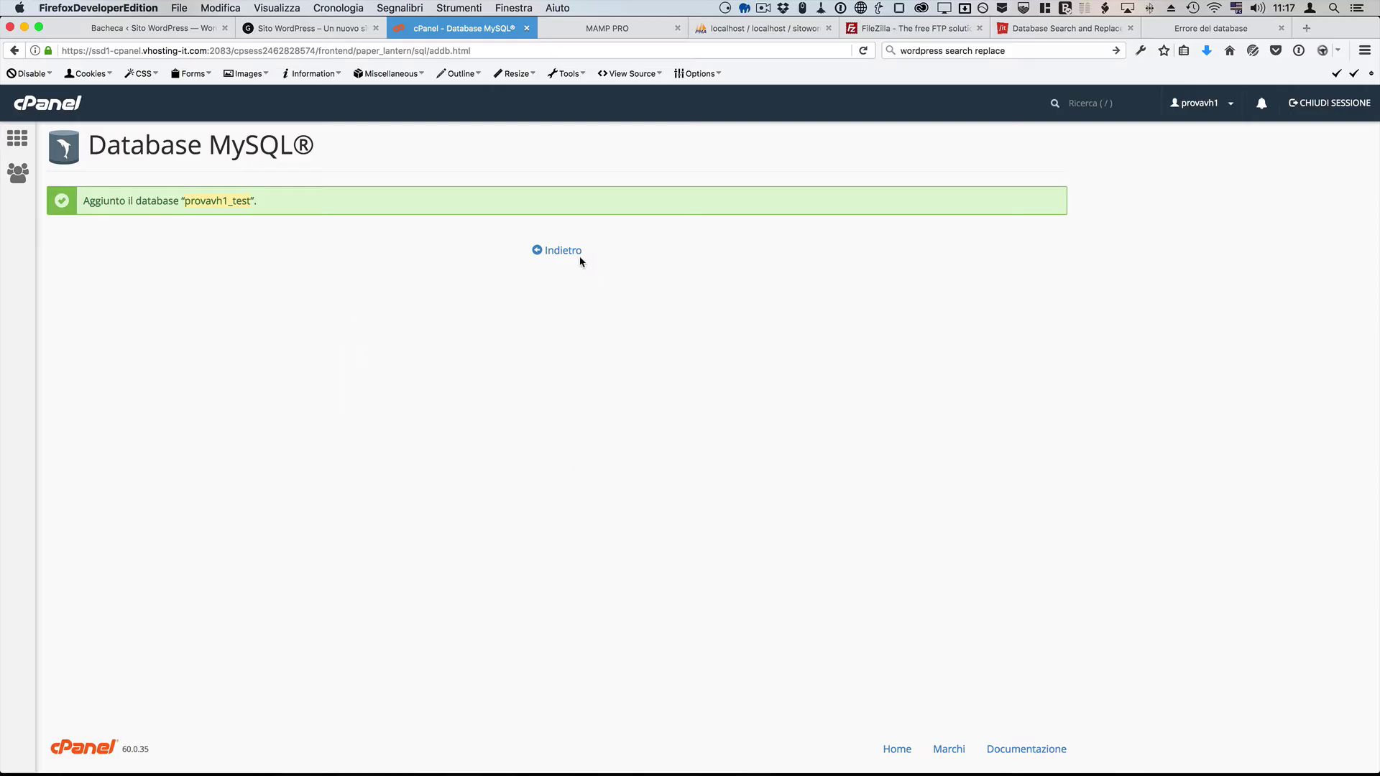
Step: Go back to the MySQL page and enter user as the new MySQL username
left_click(572, 251)
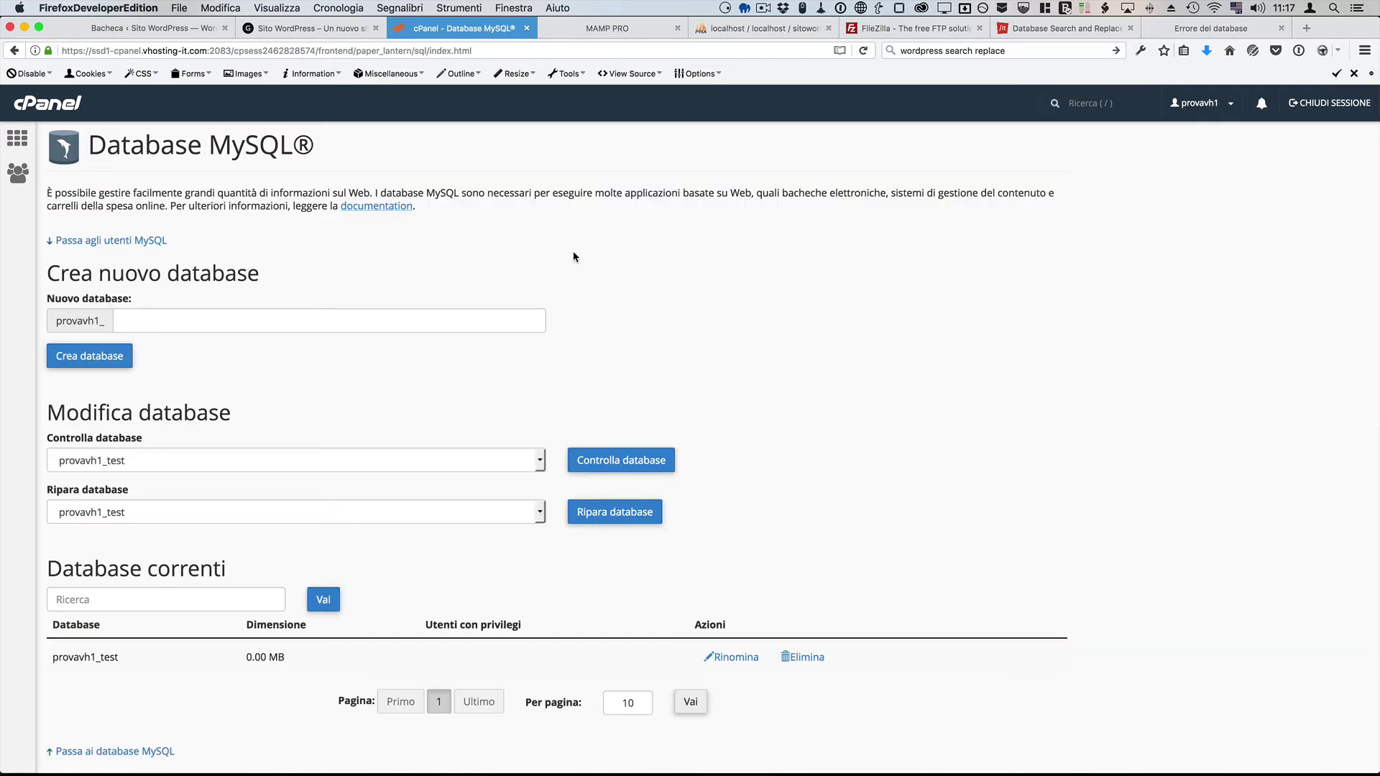
scroll(573, 256, "down", 1)
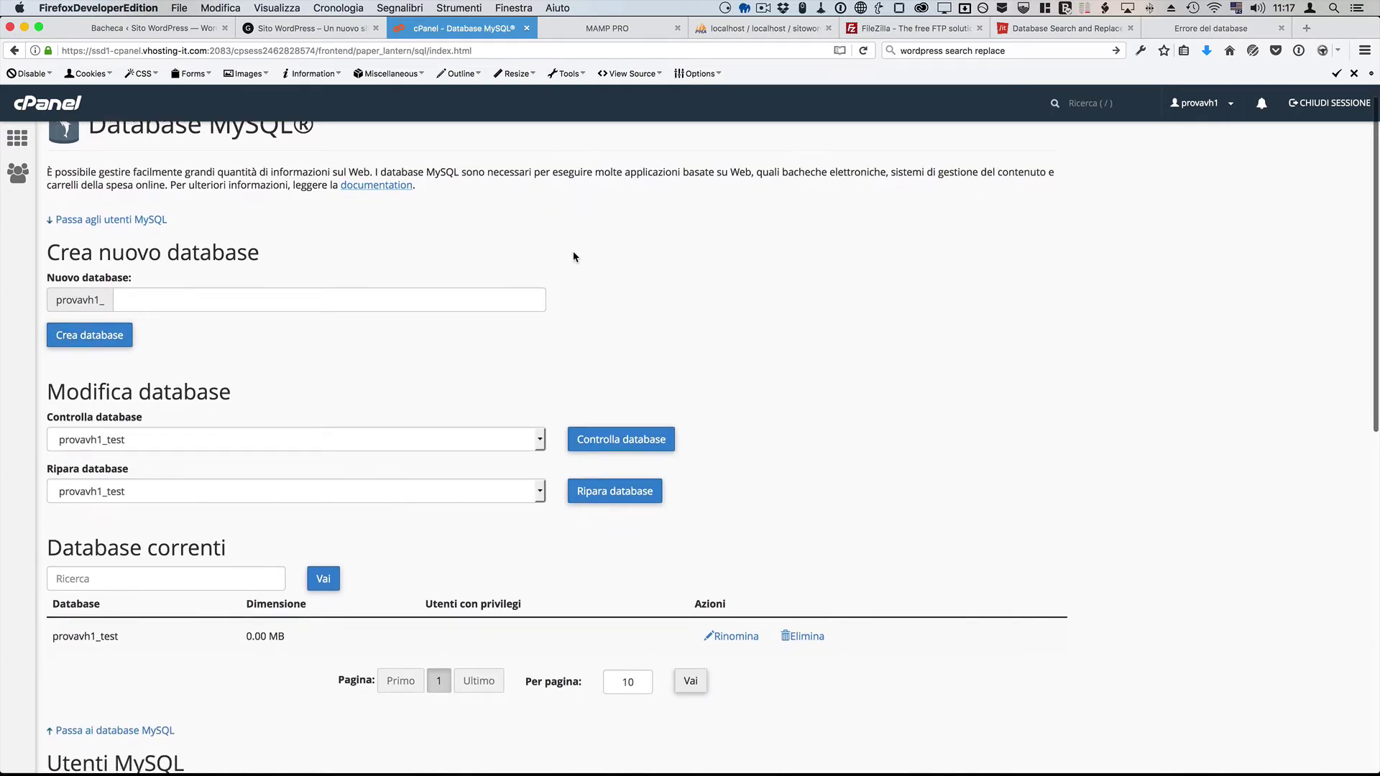
scroll(572, 257, "down", 5)
scroll(573, 256, "down", 5)
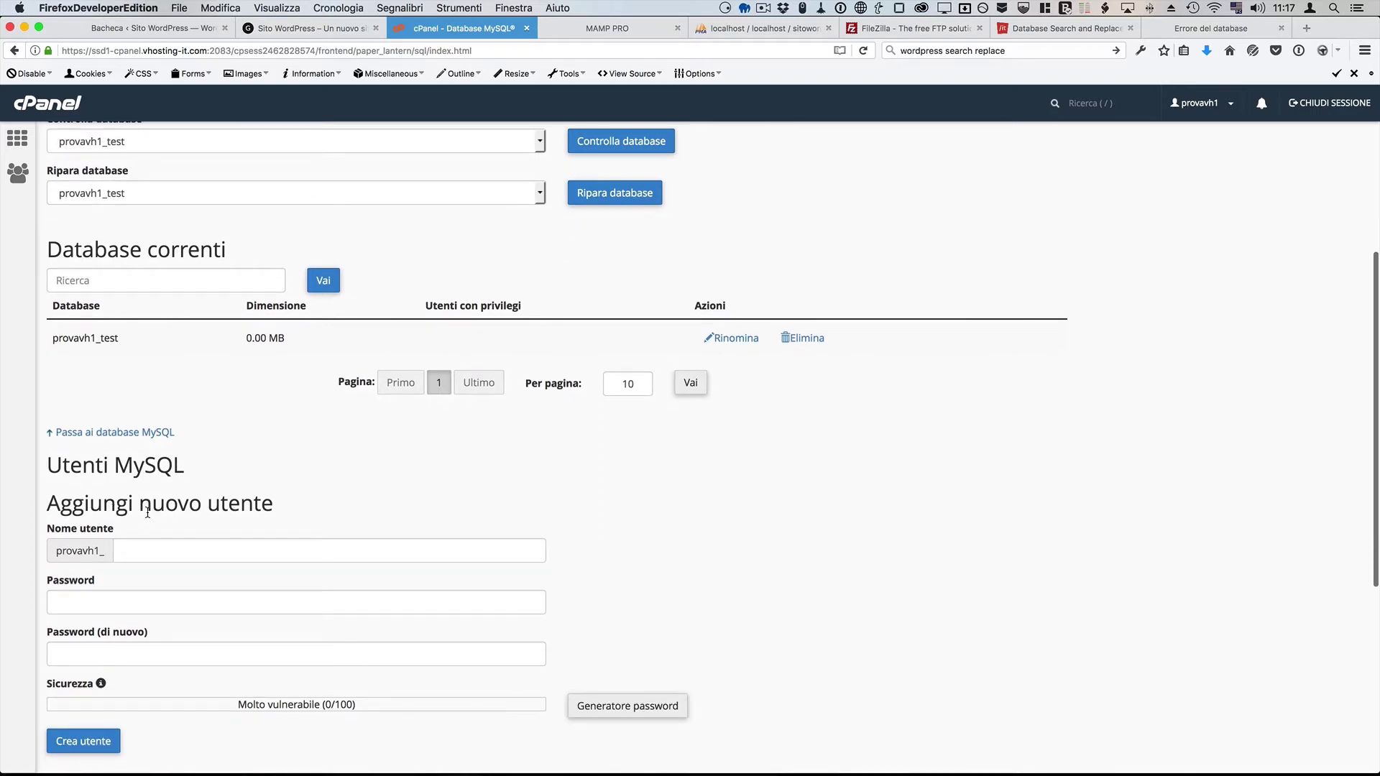
left_click(166, 549)
type("user")
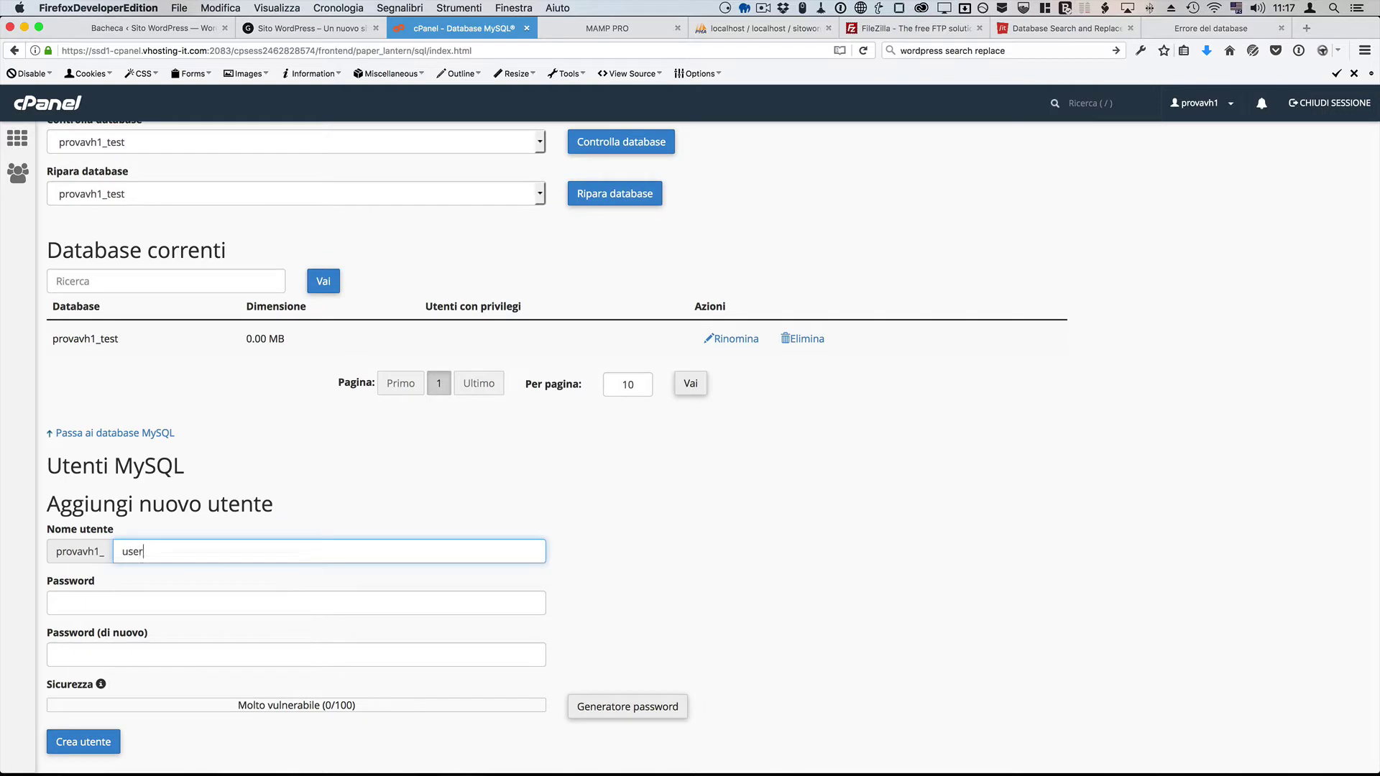
Step: Generate and copy a very strong password, apply it, and create the provavh1_user MySQL user
scroll(168, 548, "down", 1)
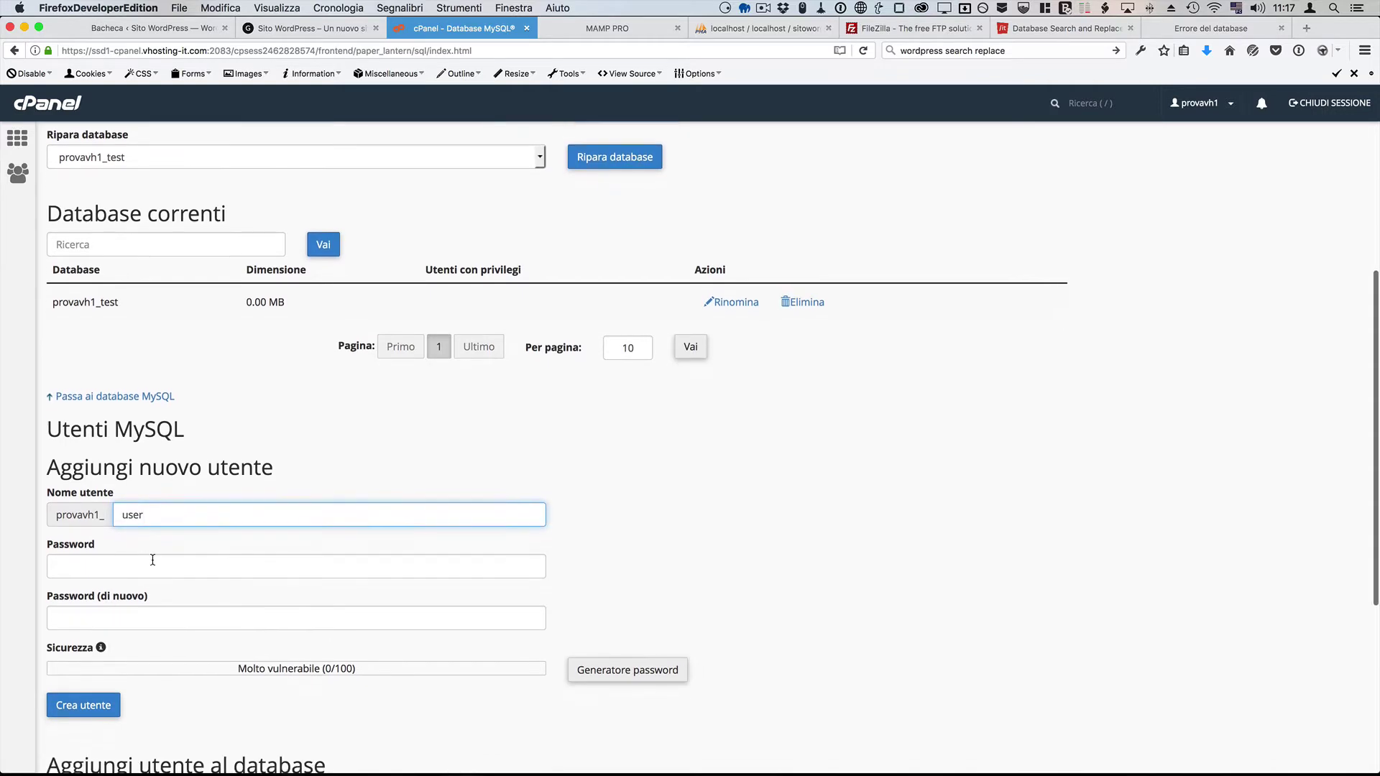
left_click(635, 672)
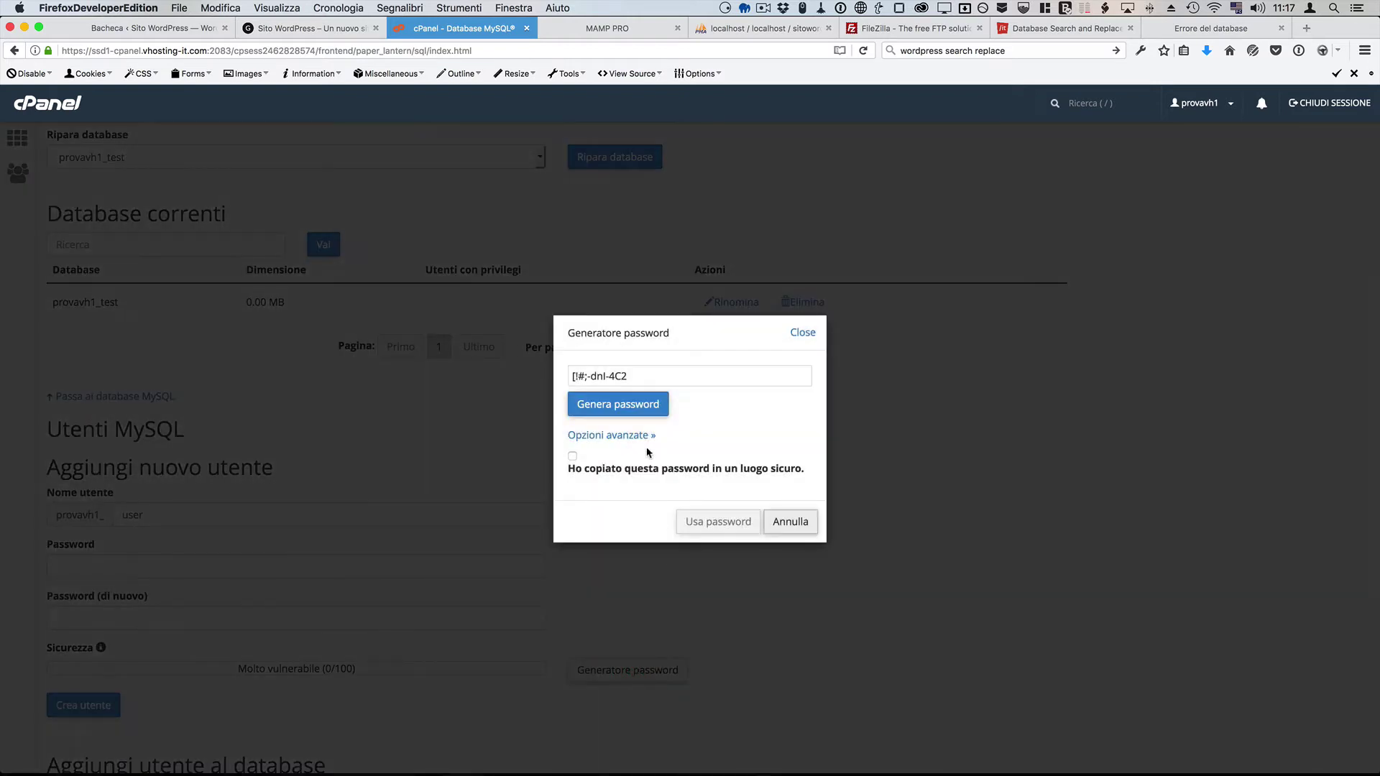
left_click(639, 405)
left_click(639, 406)
left_click(639, 405)
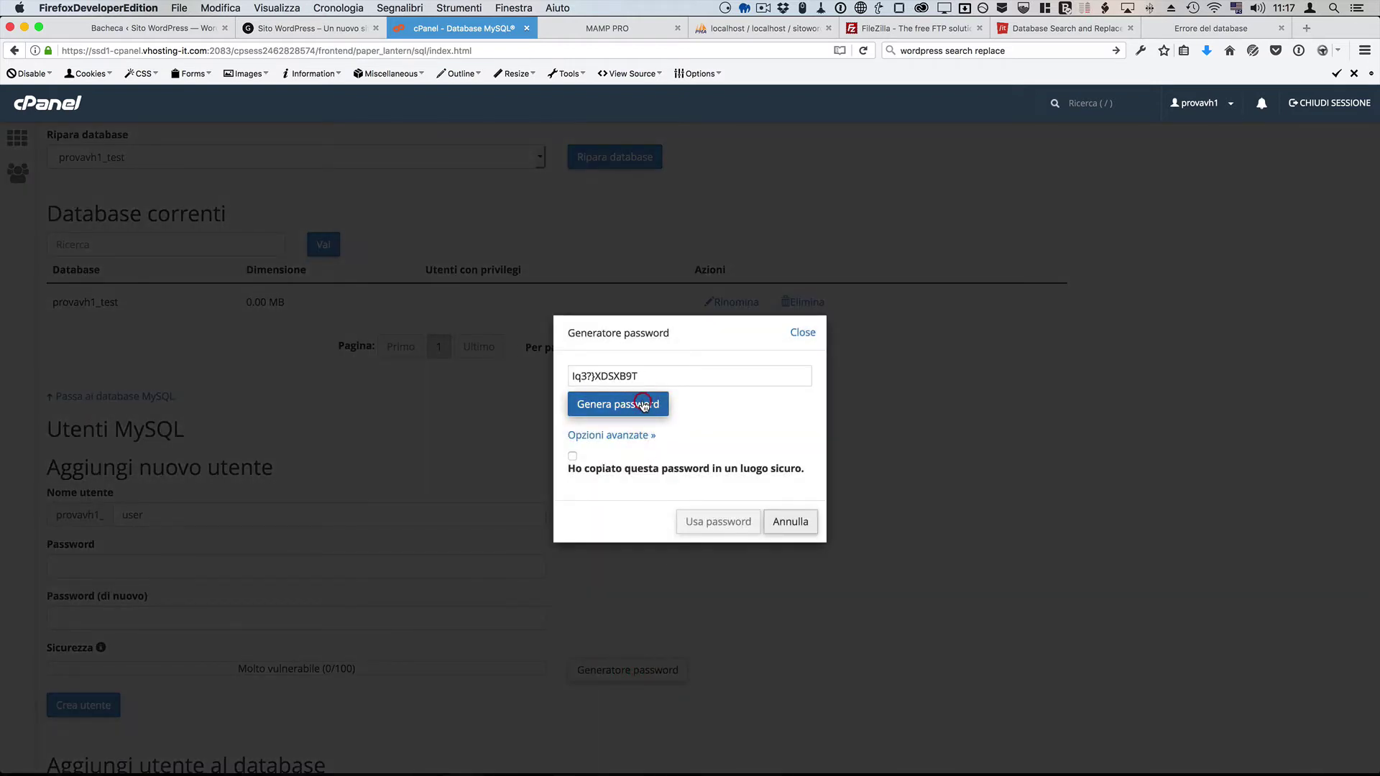
left_click(624, 384)
key("super+c")
right_click(615, 374)
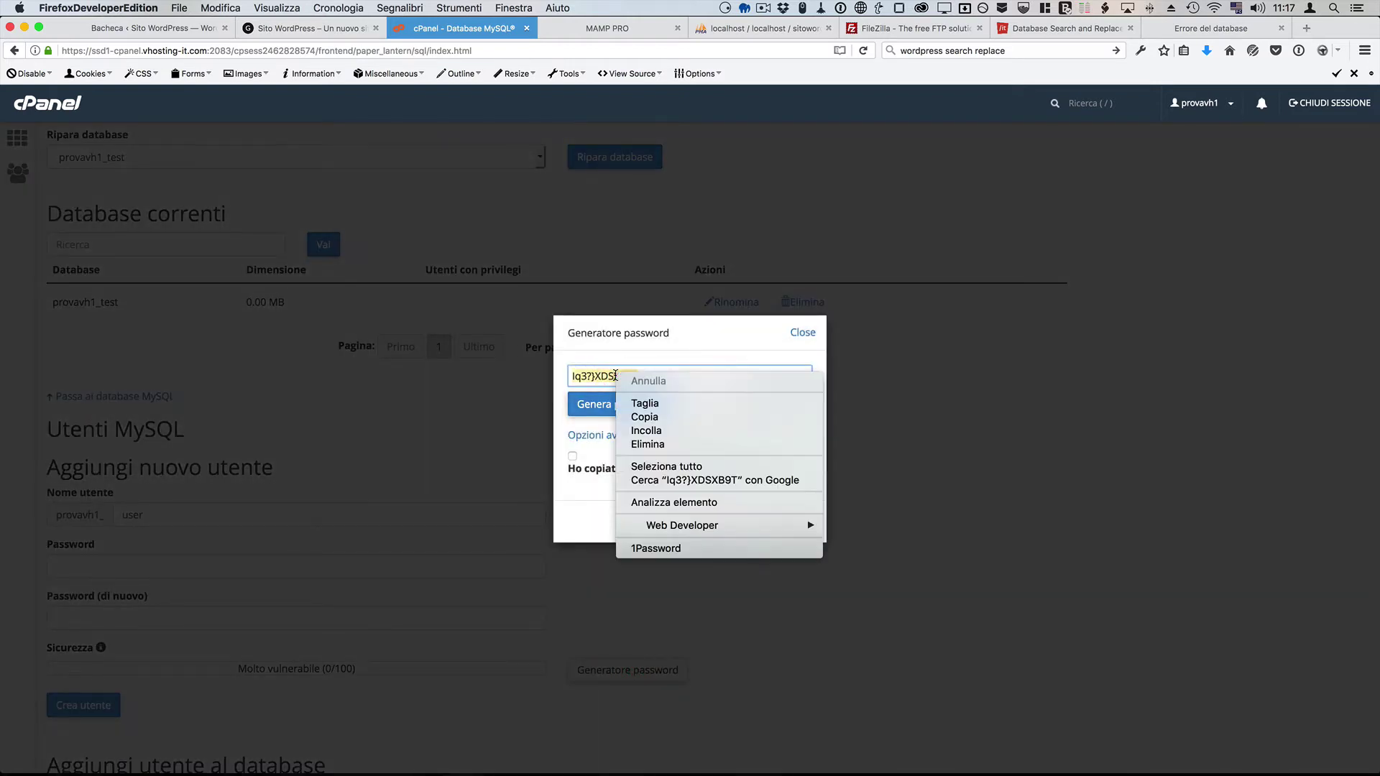
left_click(647, 417)
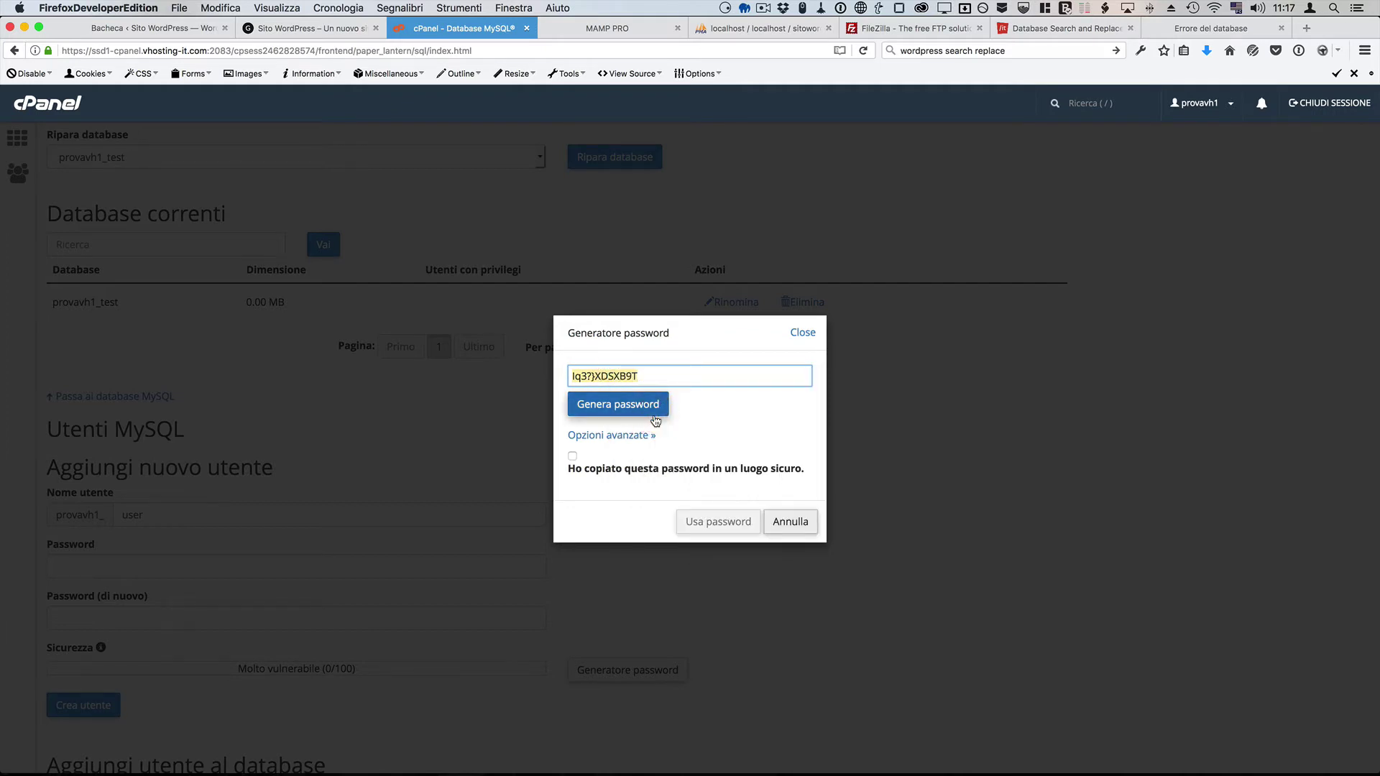
left_click(572, 455)
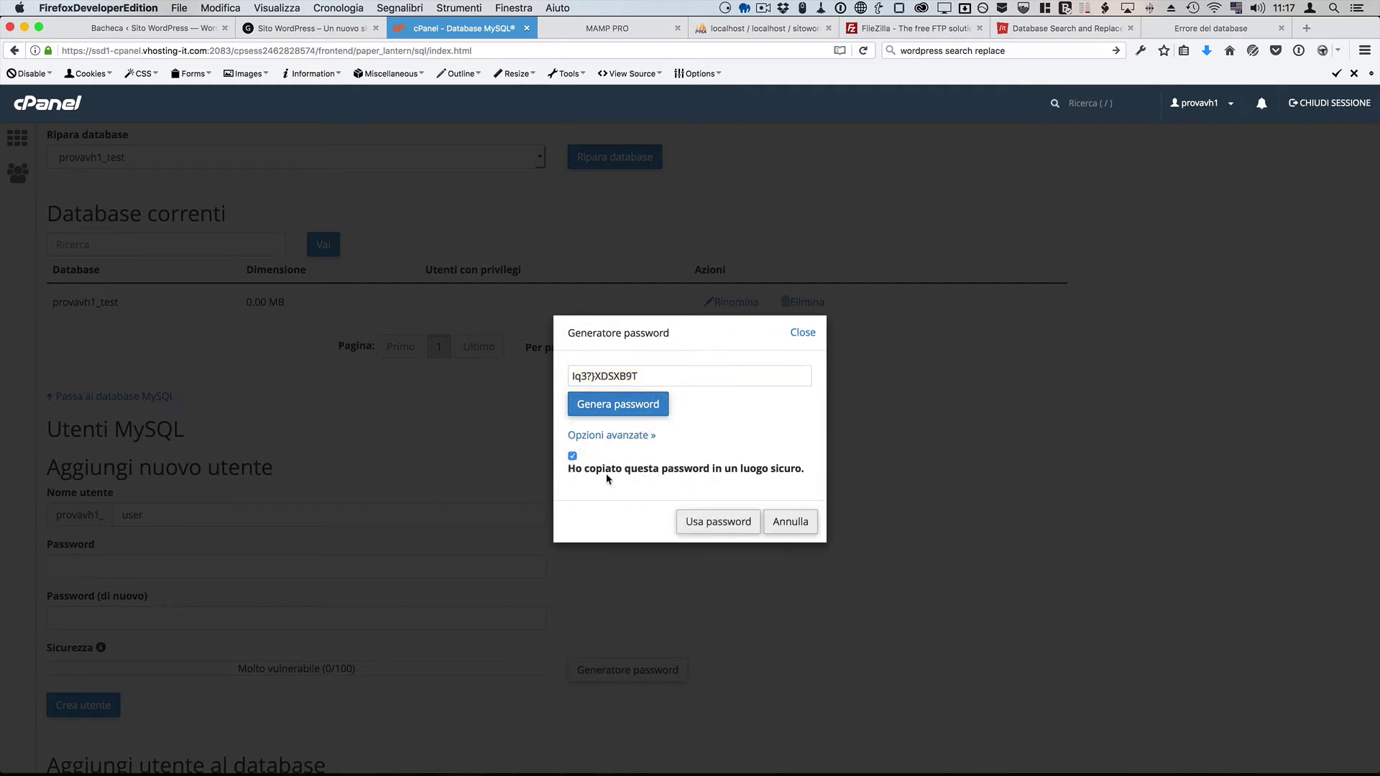
left_click(719, 522)
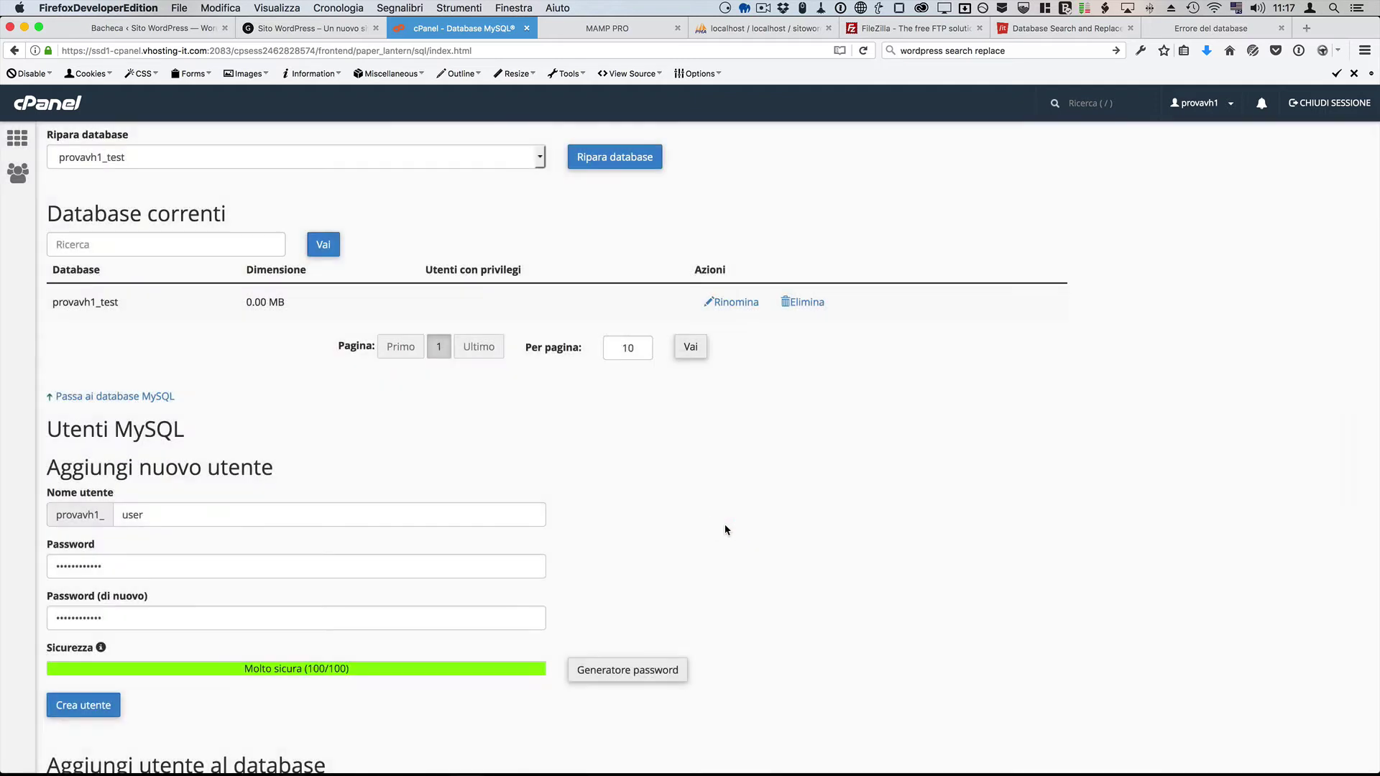
left_click(88, 707)
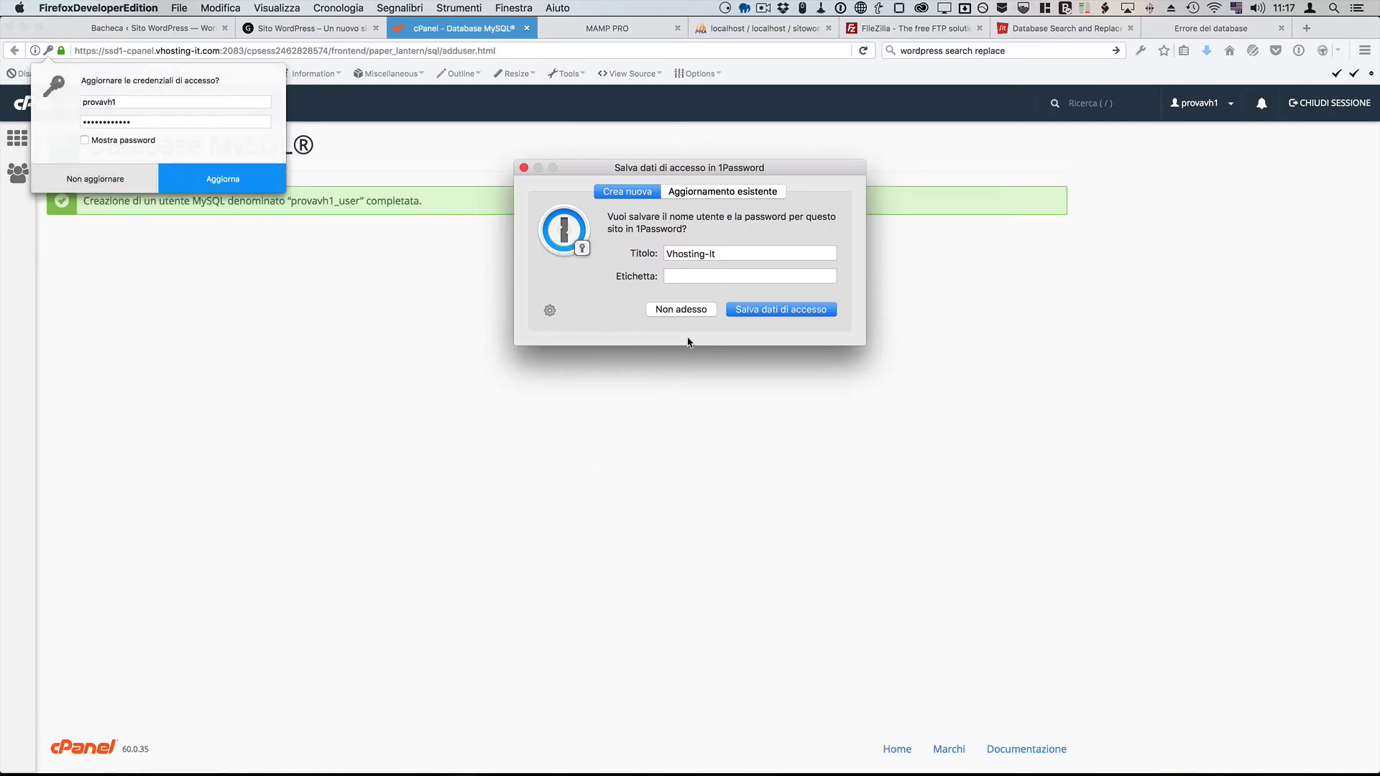
Step: Paste the generated password into DB_PASSWORD in wp-config.php
left_click(692, 312)
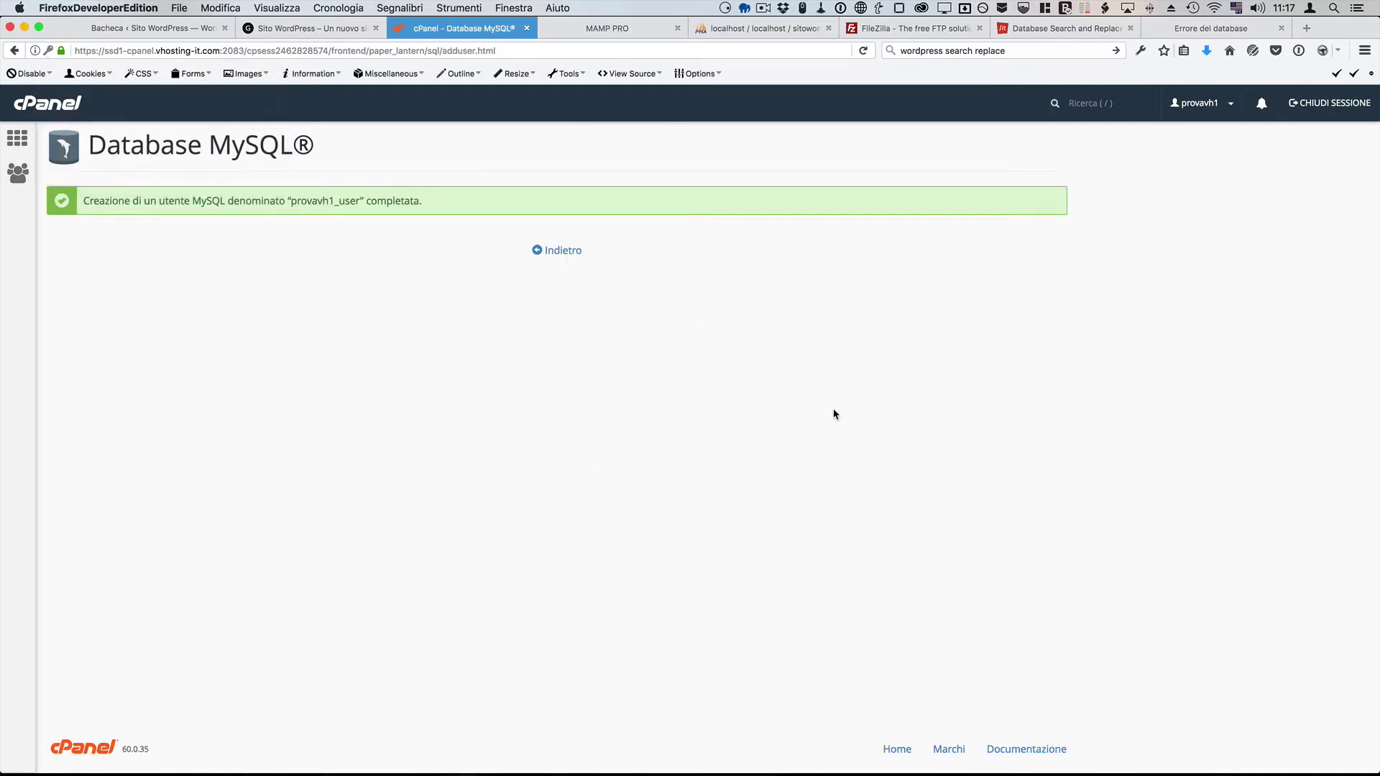
key("super+Tab")
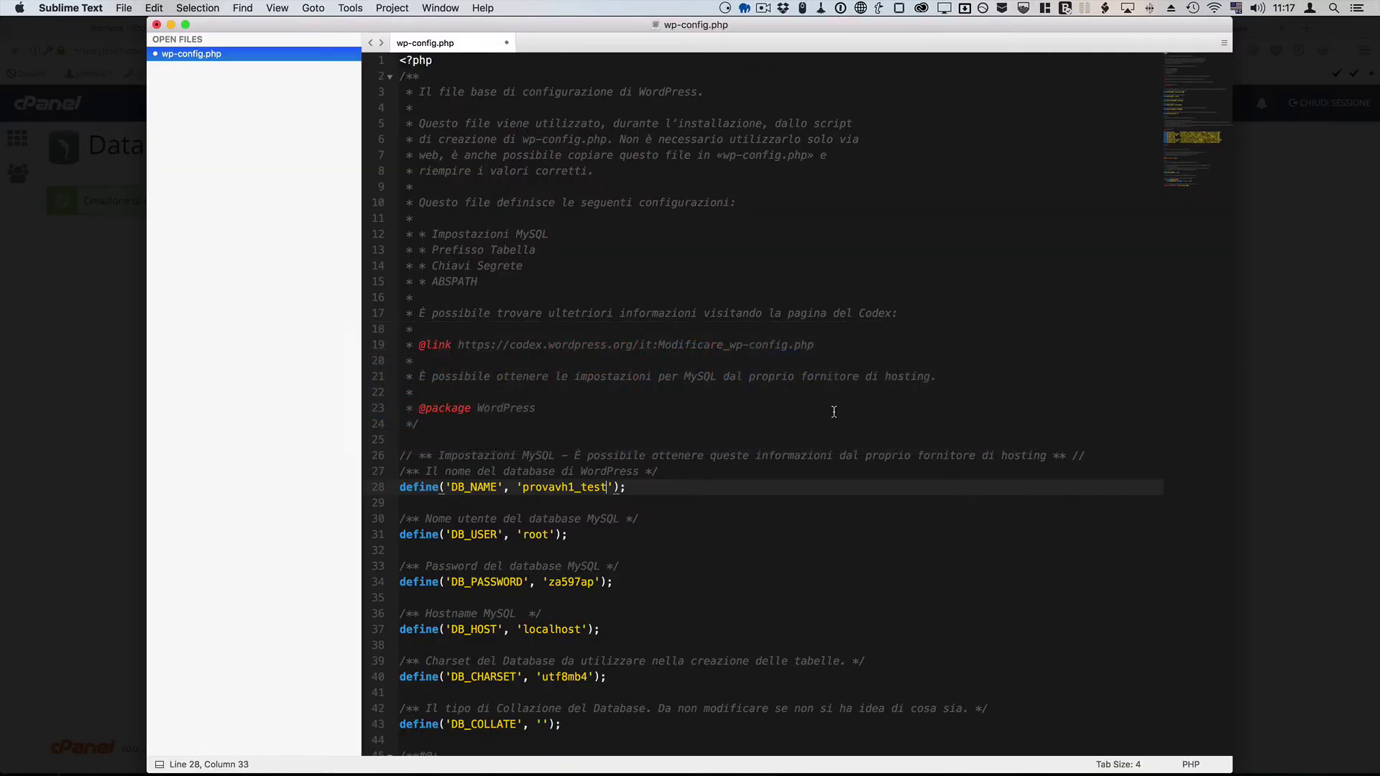
double_click(562, 582)
key("super+v")
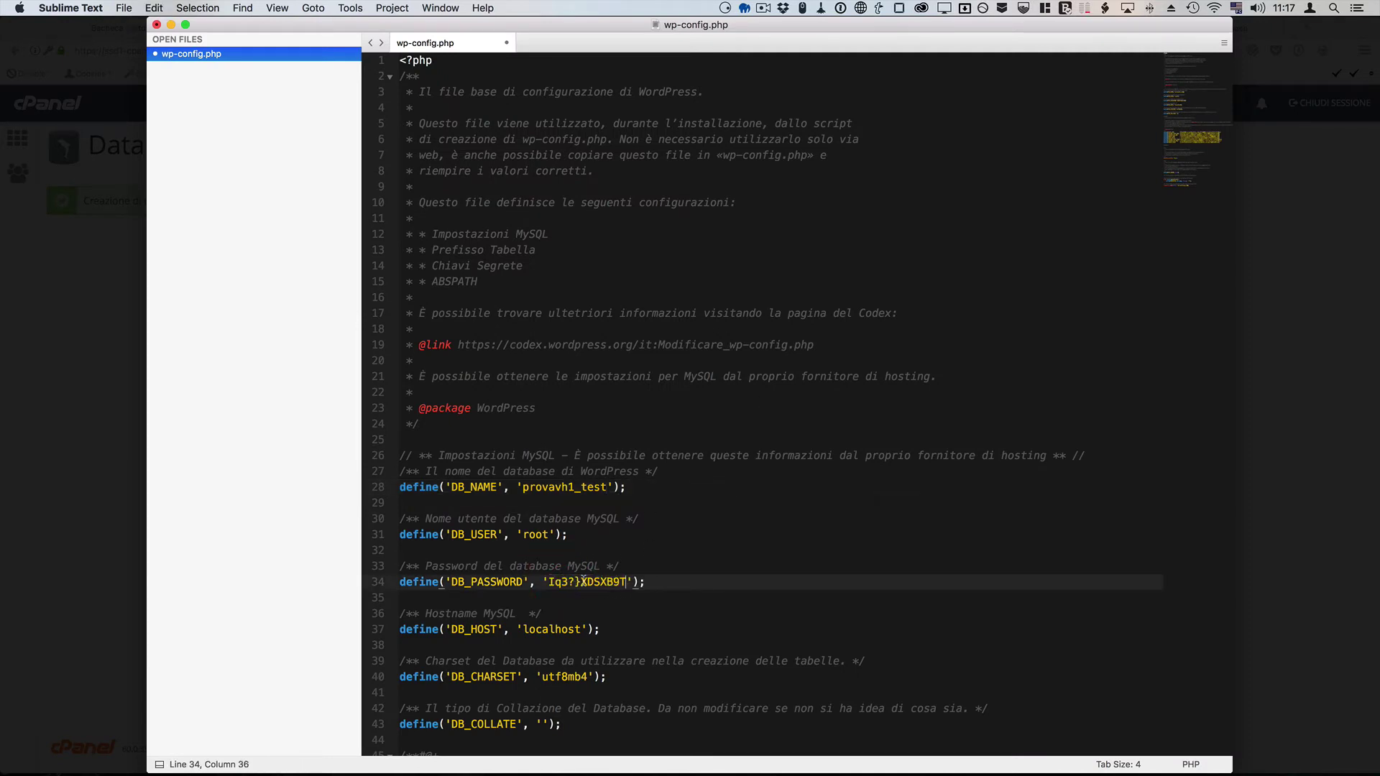
key("super+Tab")
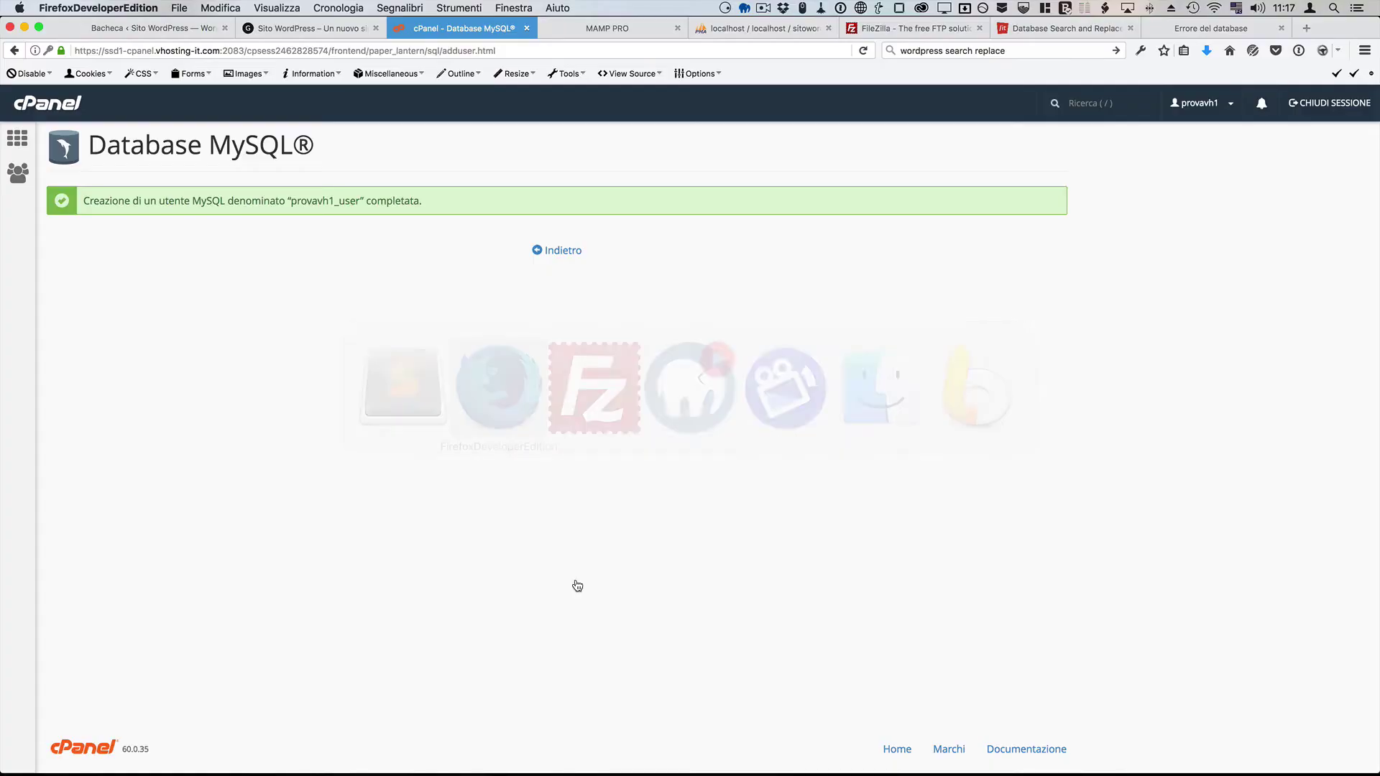
Step: Replace DB_USER root with provavh1_user and save wp-config.php
left_click_drag(291, 203, 361, 201)
key("super+c")
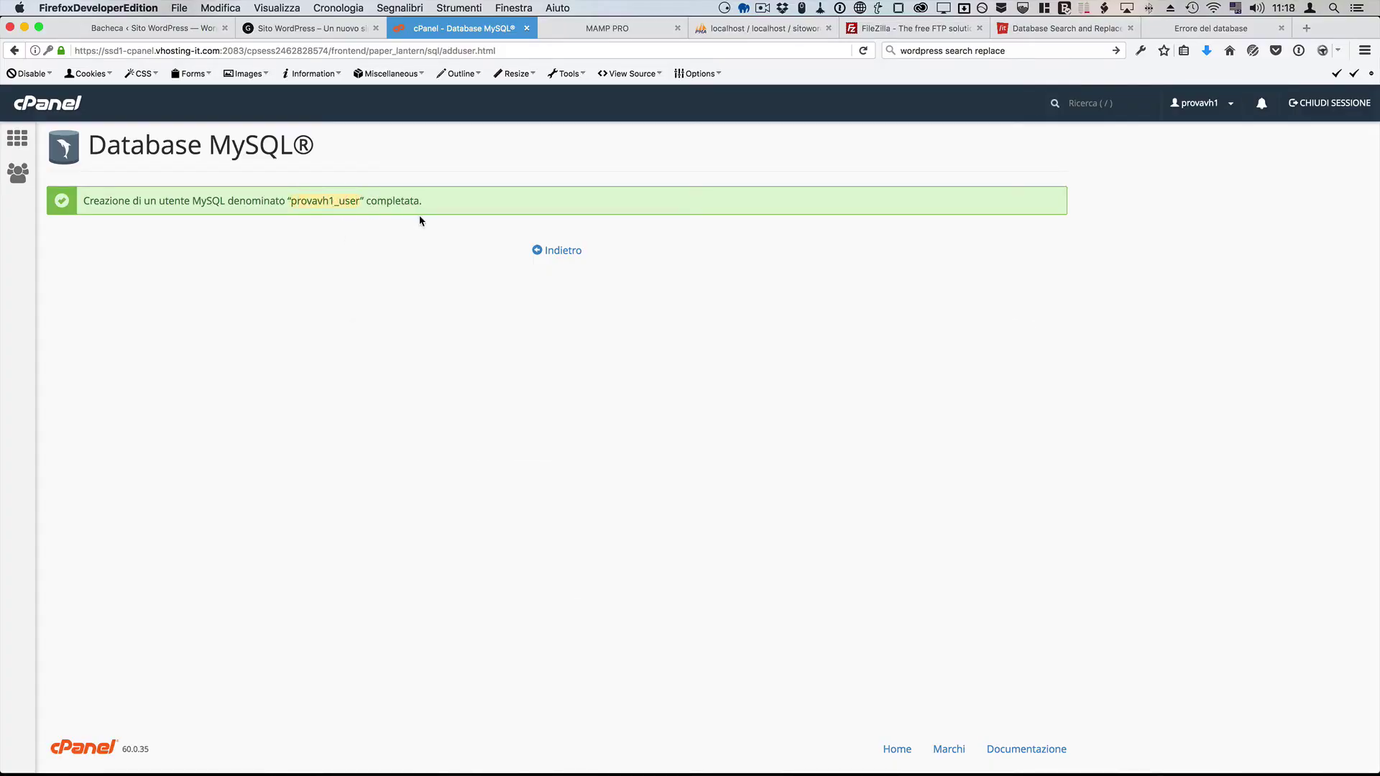
key("super+Tab")
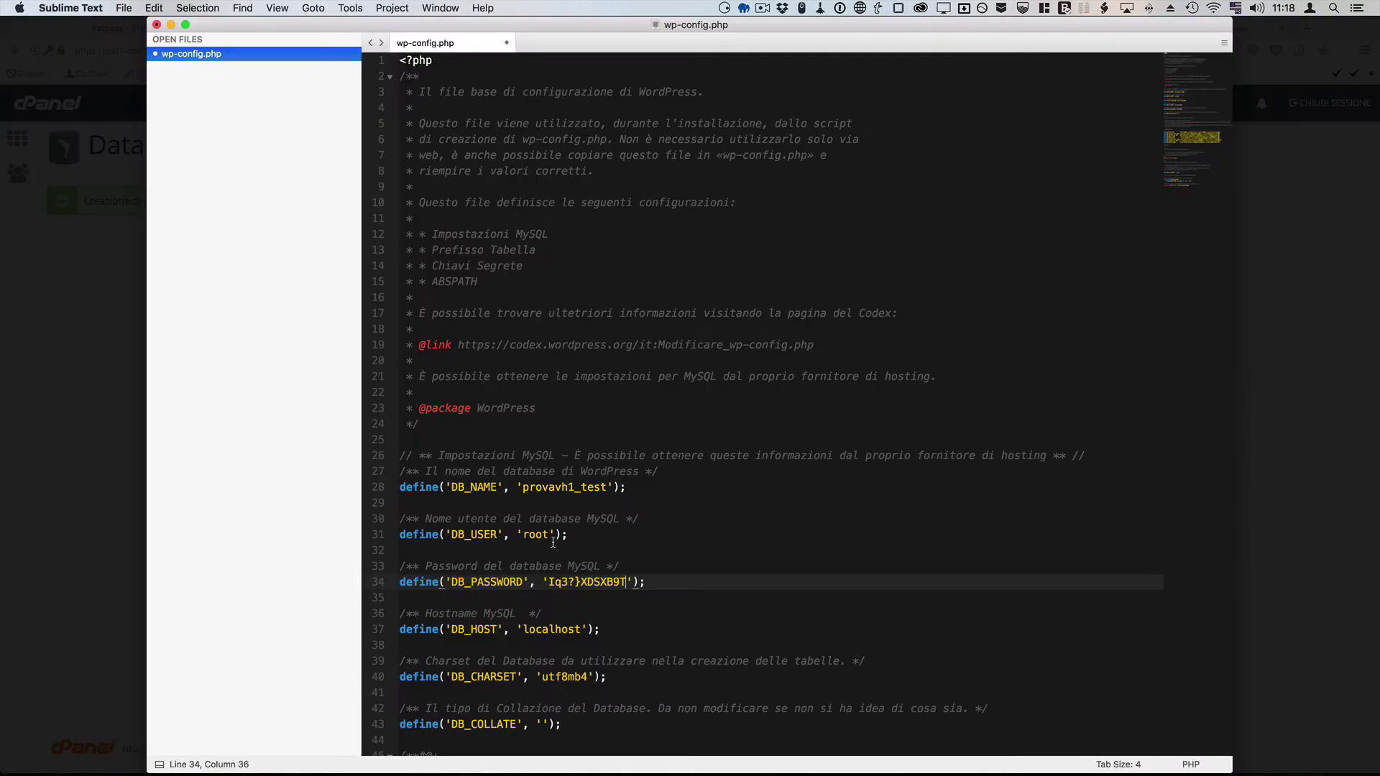
double_click(537, 537)
key("super+v")
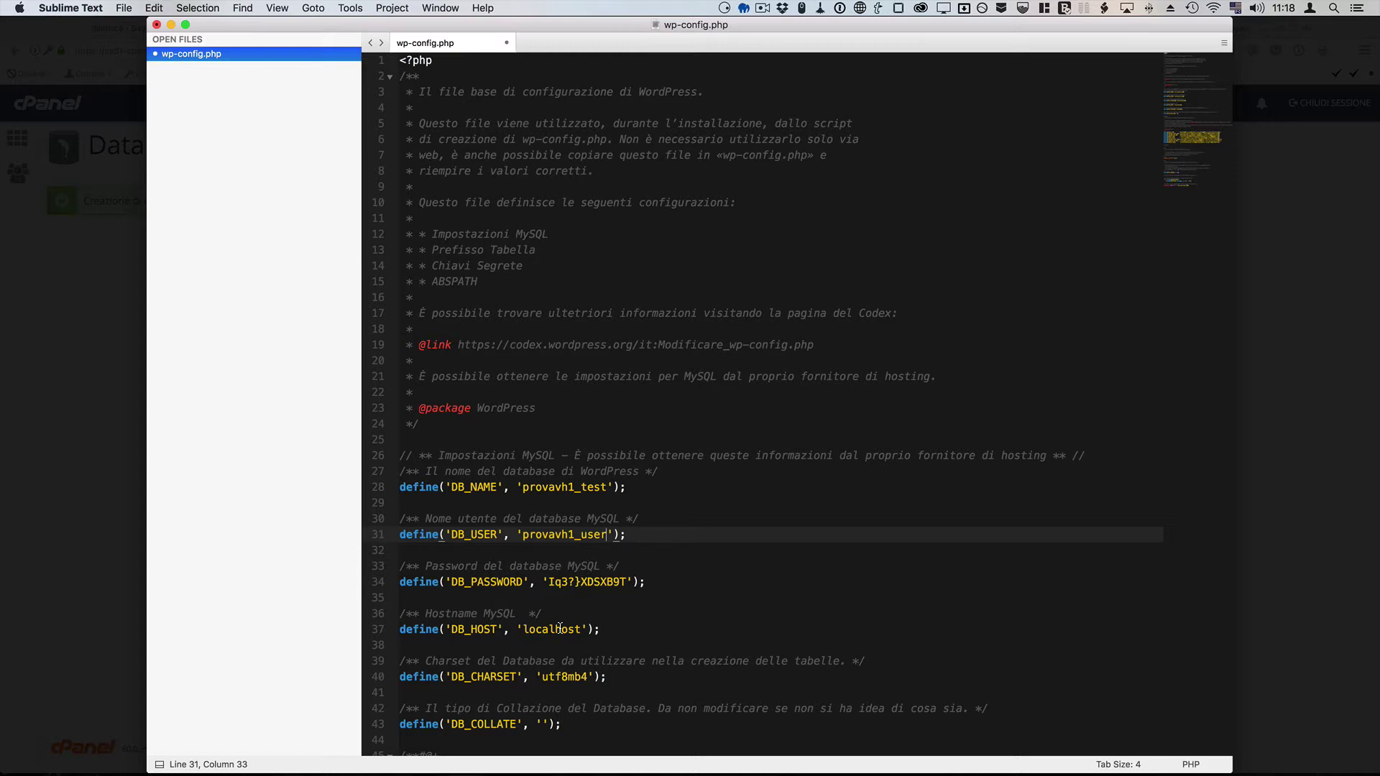
left_click(124, 7)
left_click(153, 93)
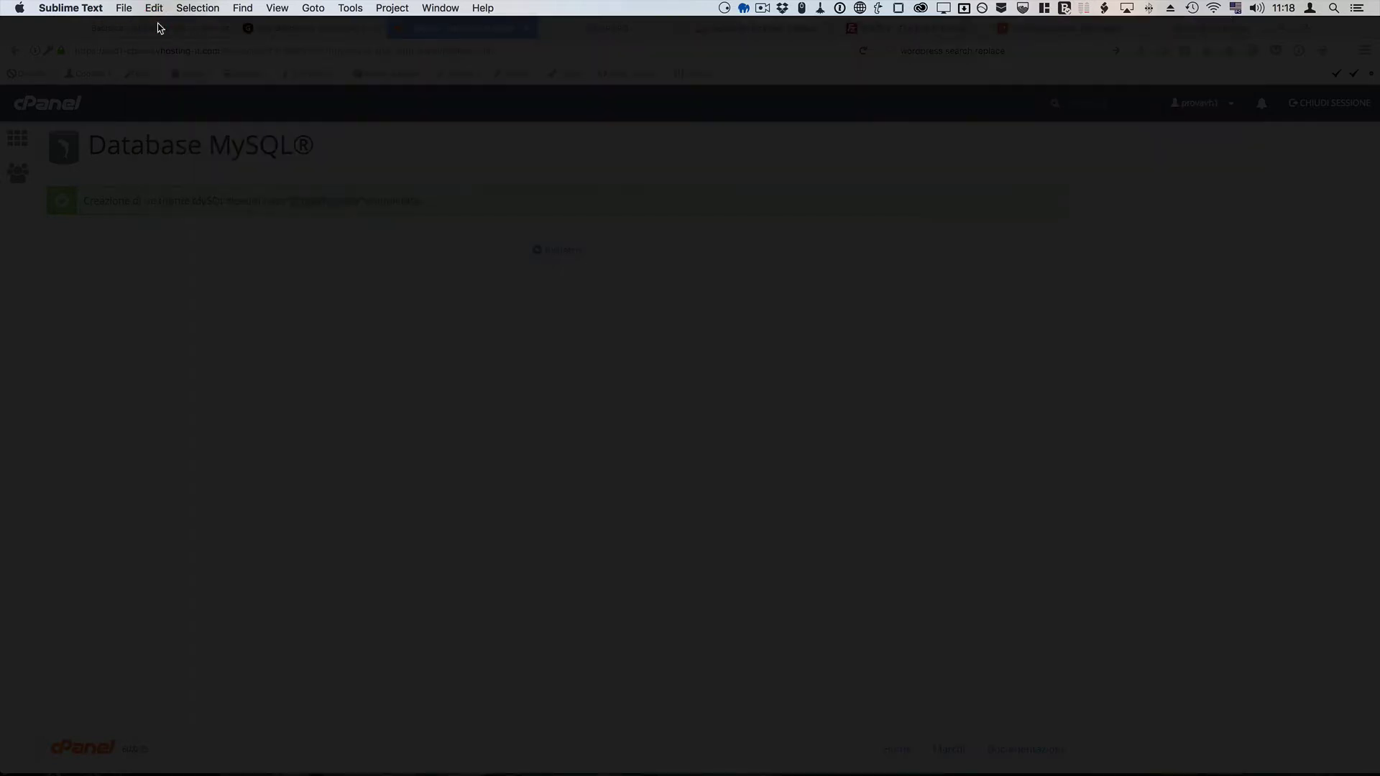
Step: Upload the edited wp-config.php to /public_html, then re-download the remote copy to check it and close Sublime
key("super+Tab")
key("super+Tab")
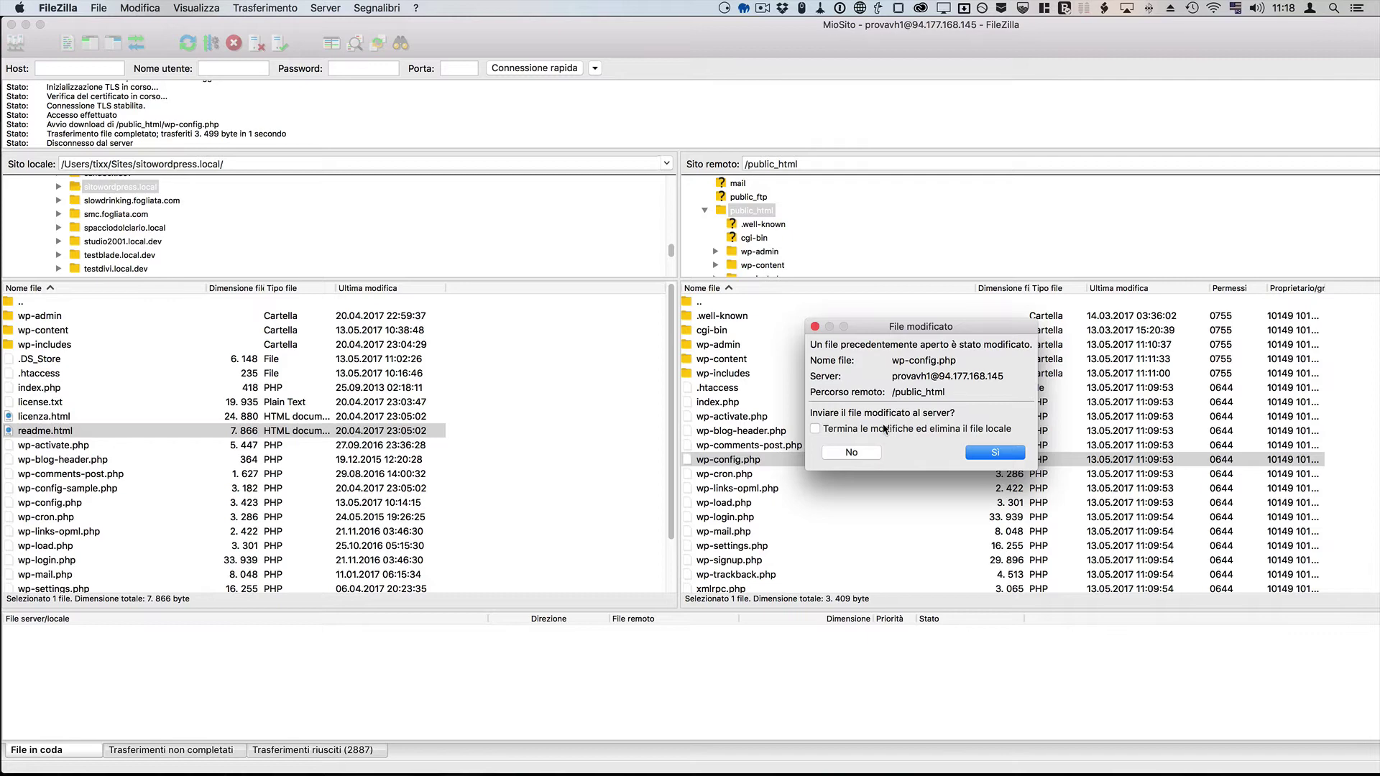
left_click(991, 452)
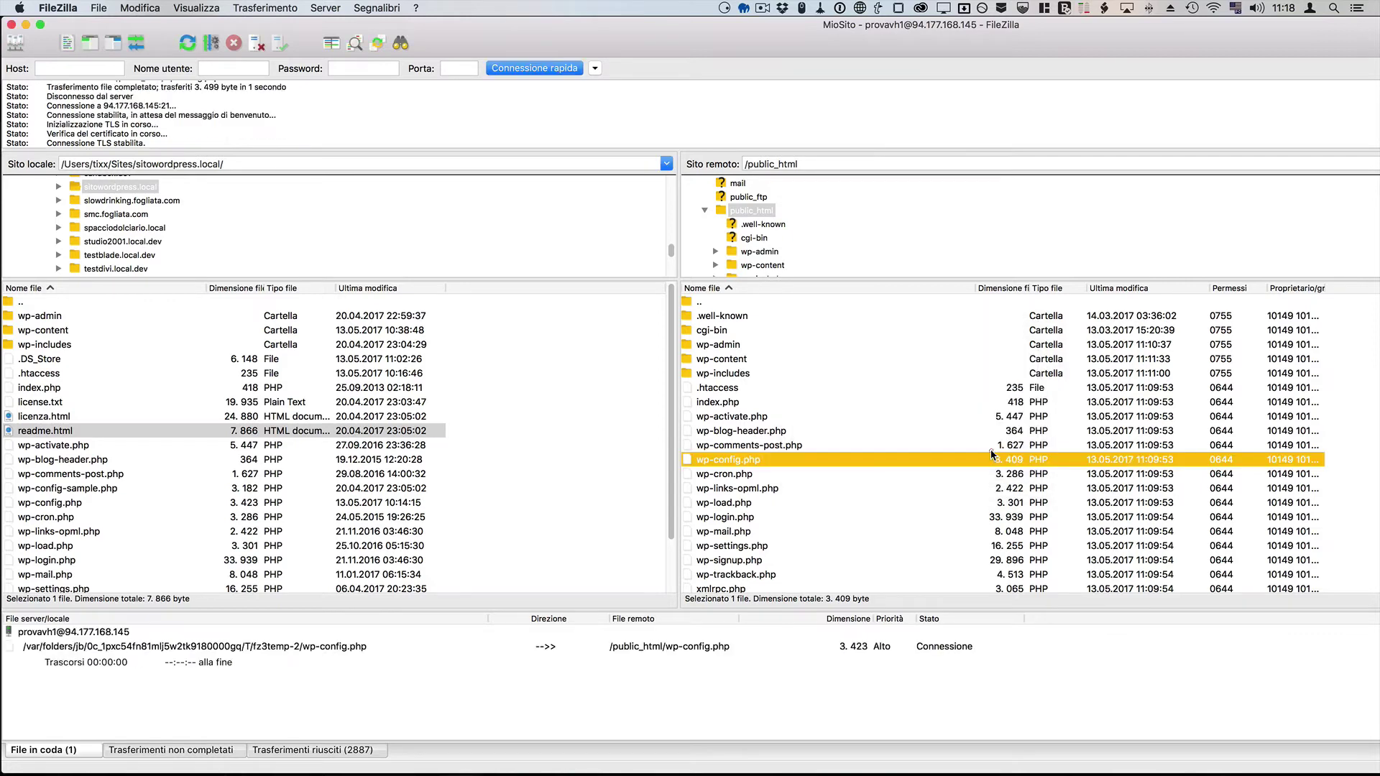
right_click(782, 454)
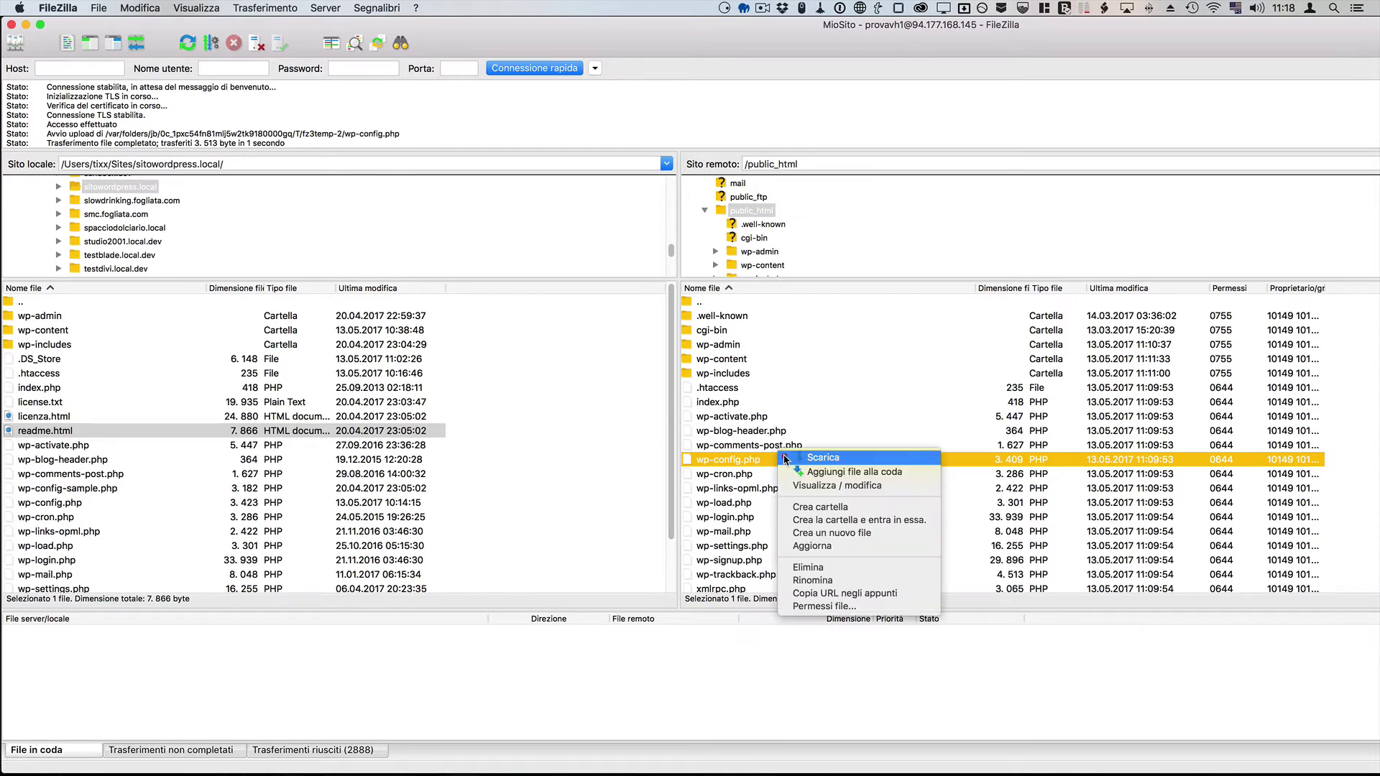
left_click(801, 486)
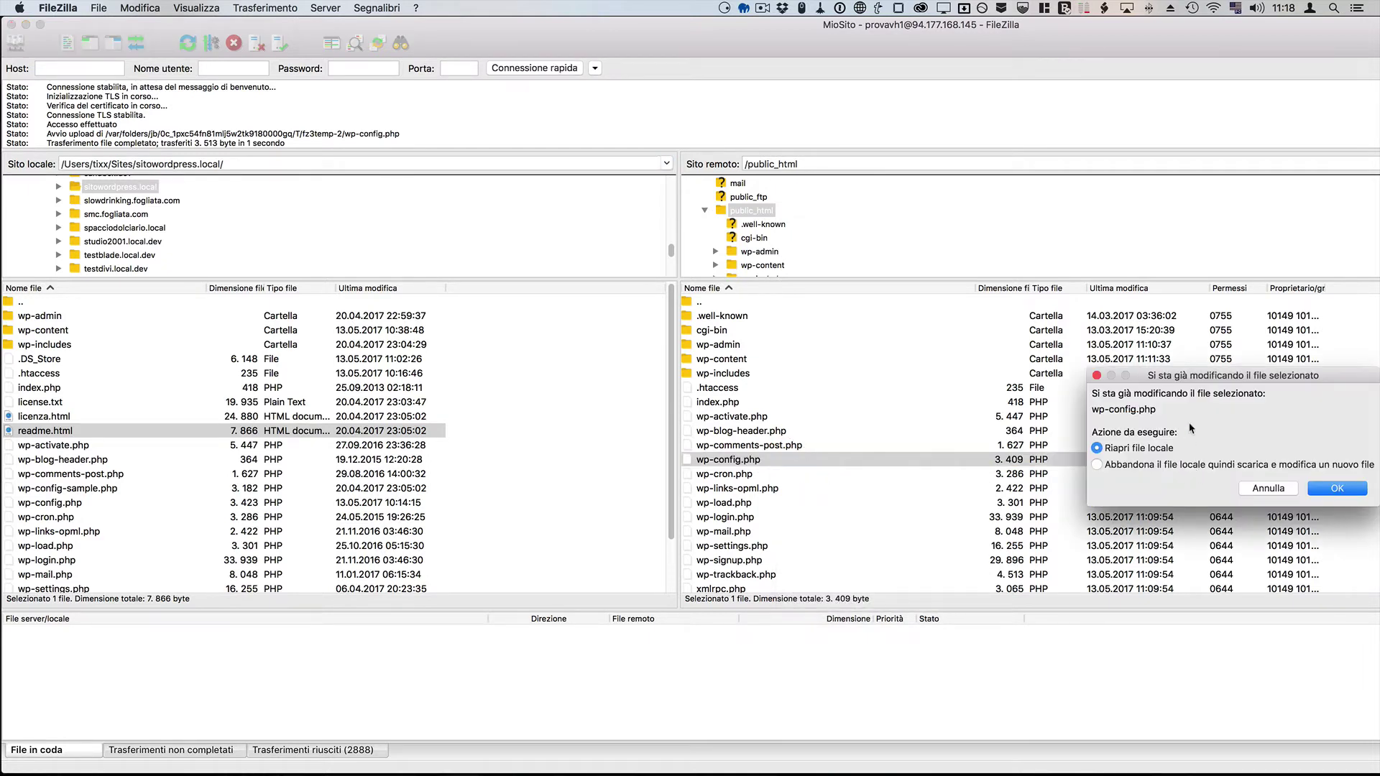
left_click_drag(1164, 371, 884, 353)
left_click(889, 446)
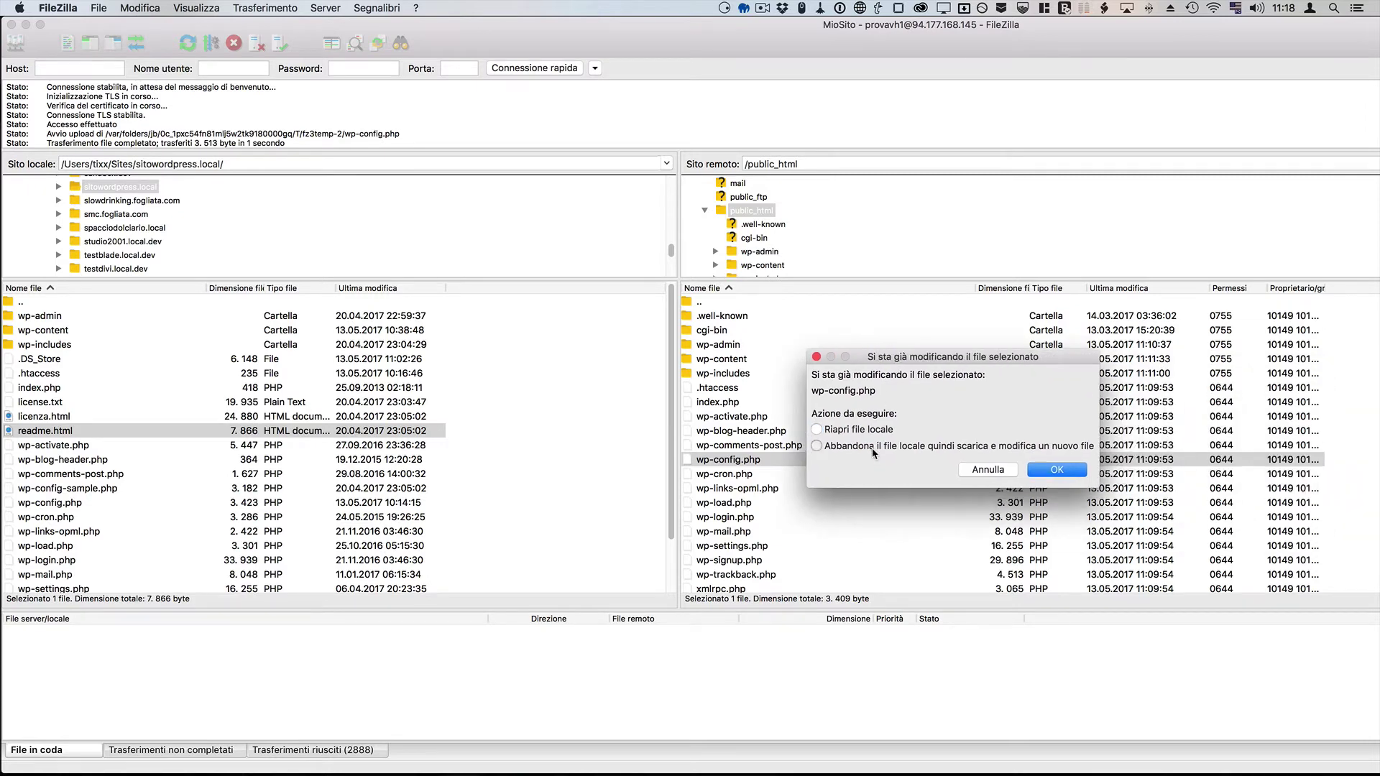
left_click(1060, 470)
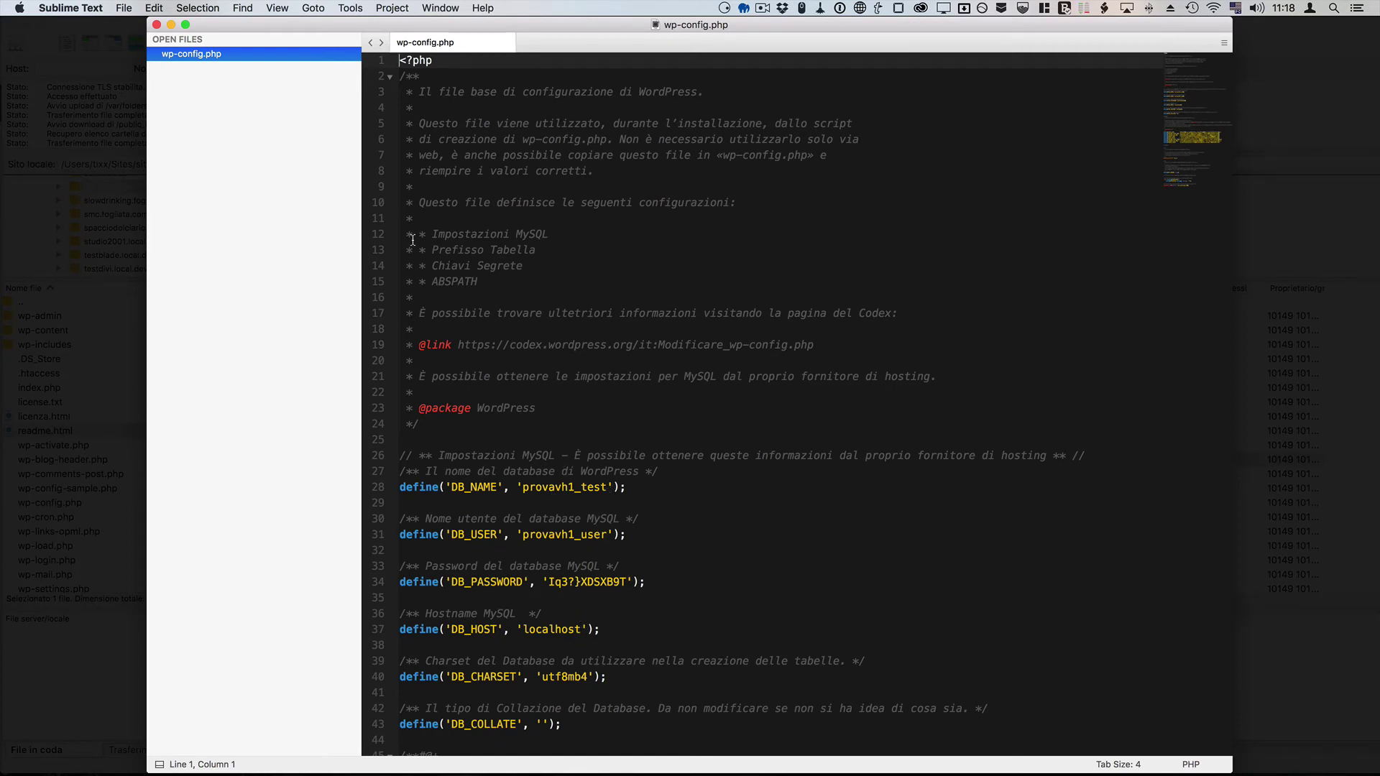
left_click(156, 25)
left_click(831, 534)
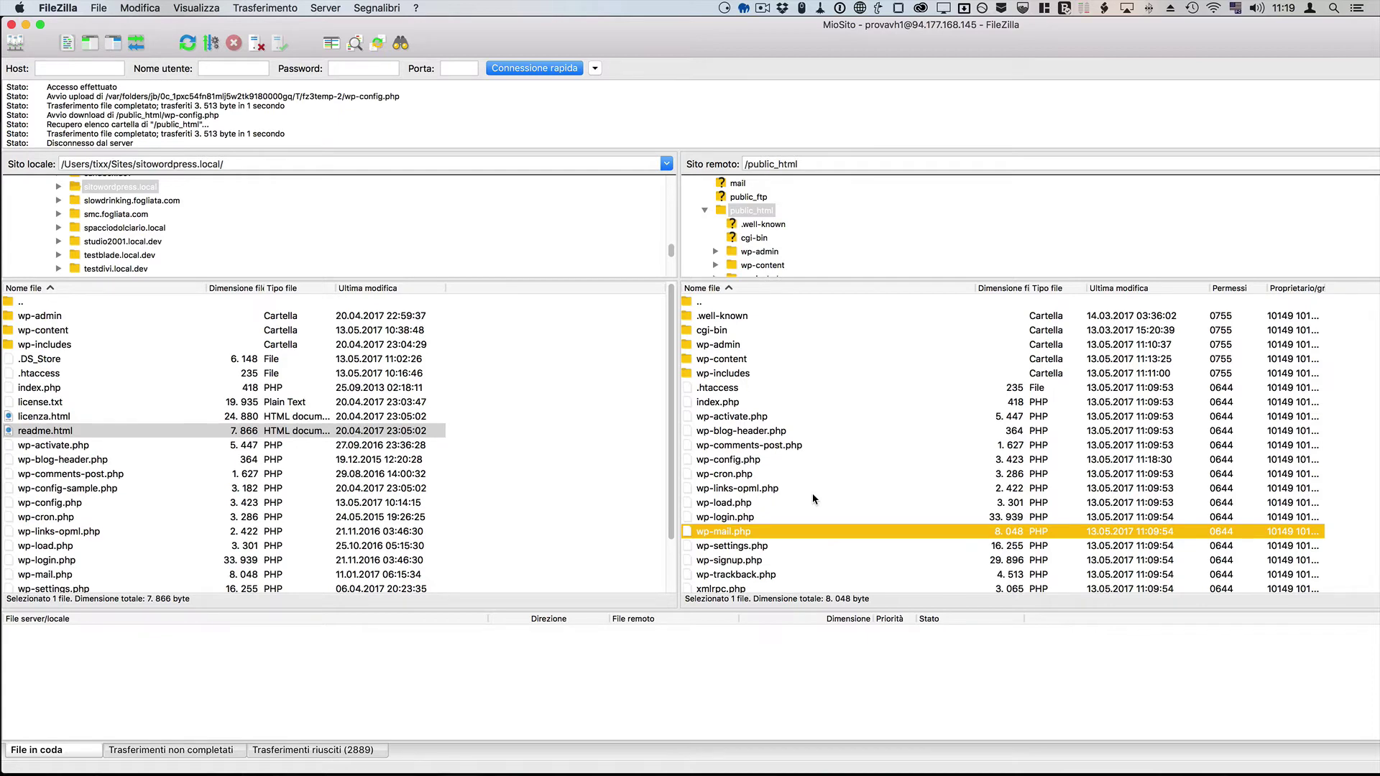
key("super+Tab")
key("super+Tab")
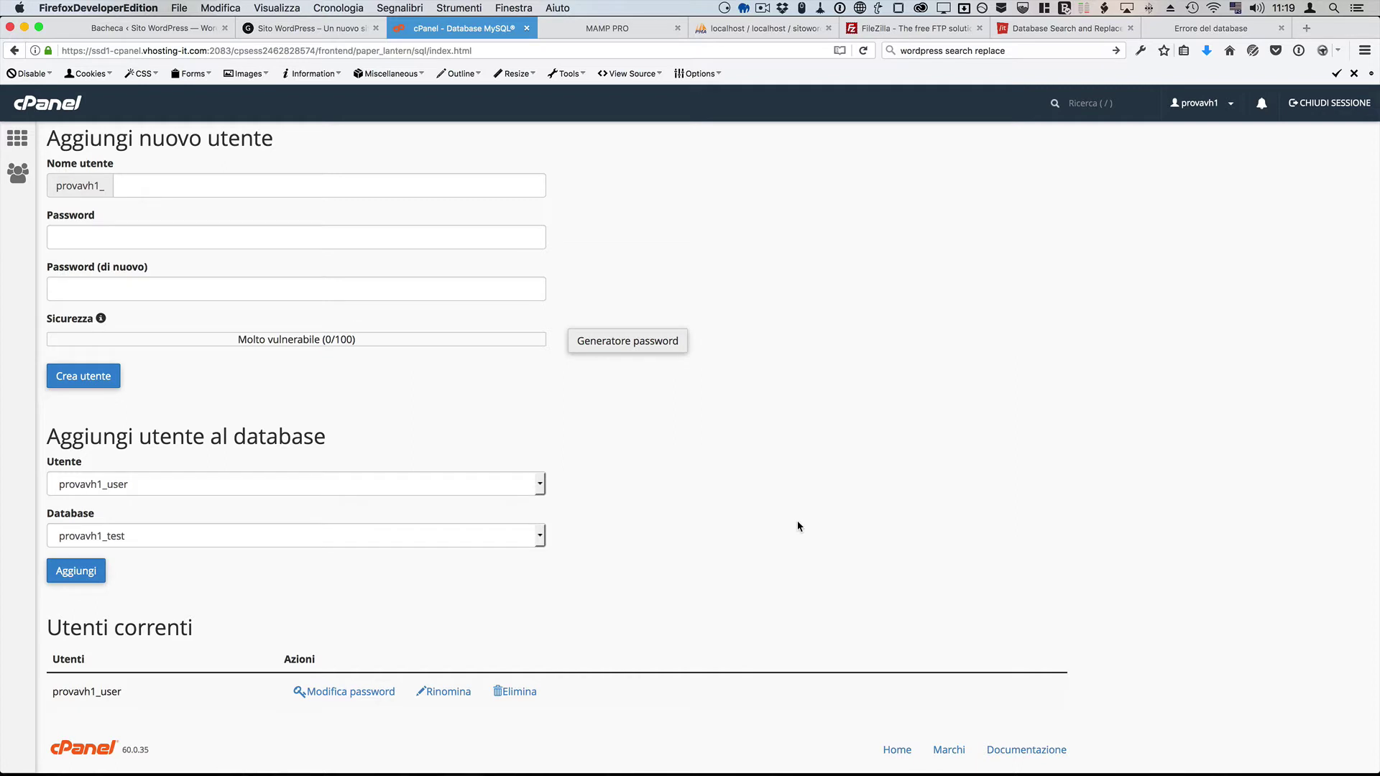
Step: Add provavh1_user to the provavh1_test database with TUTTI I PRIVILEGI
left_click(523, 493)
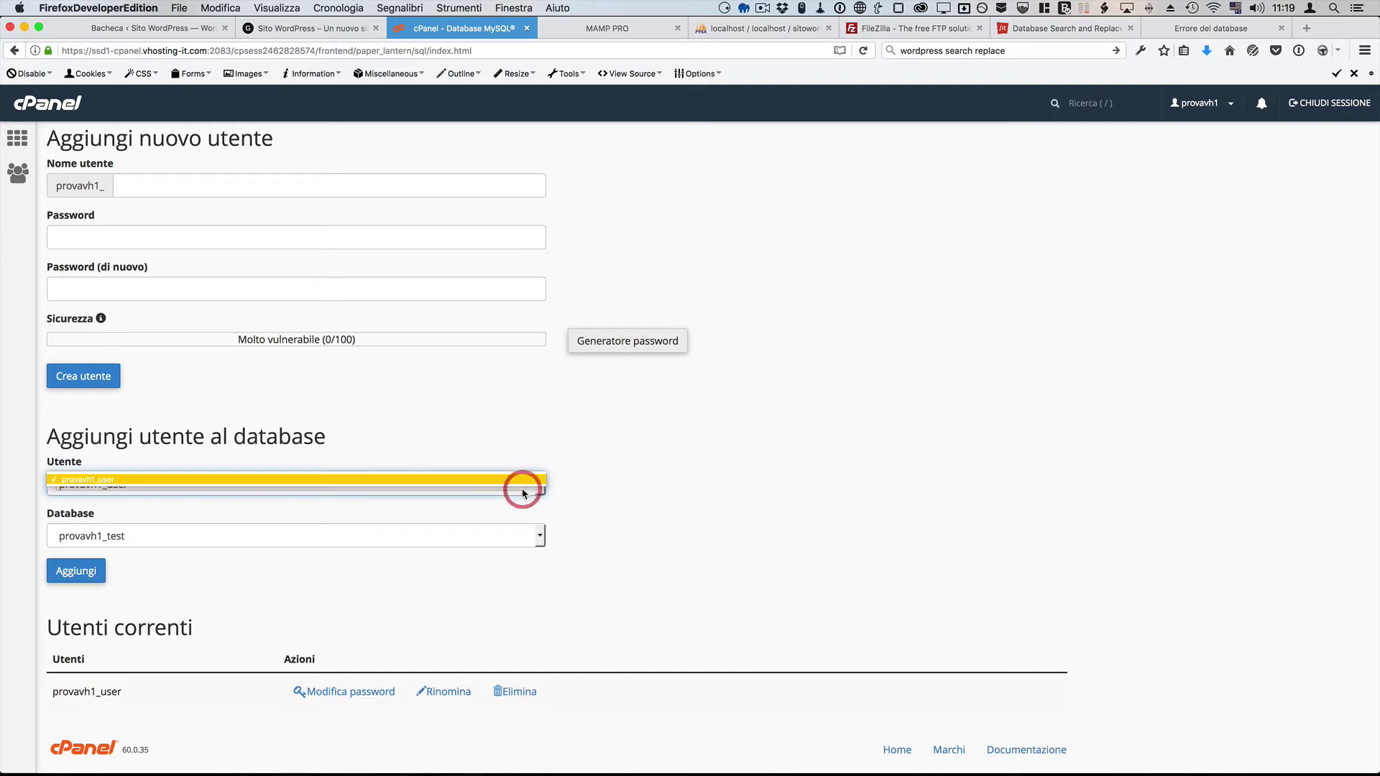
left_click(482, 479)
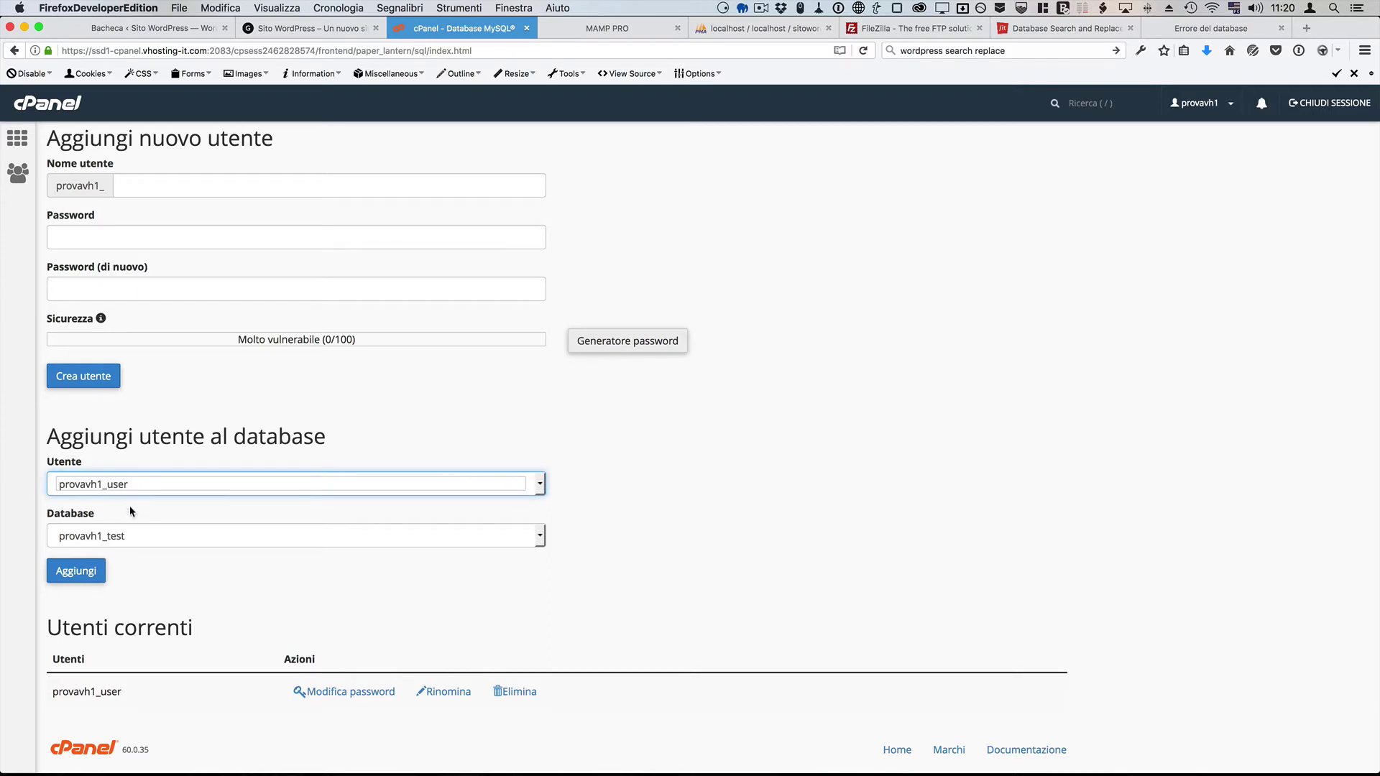
left_click(121, 535)
left_click(117, 539)
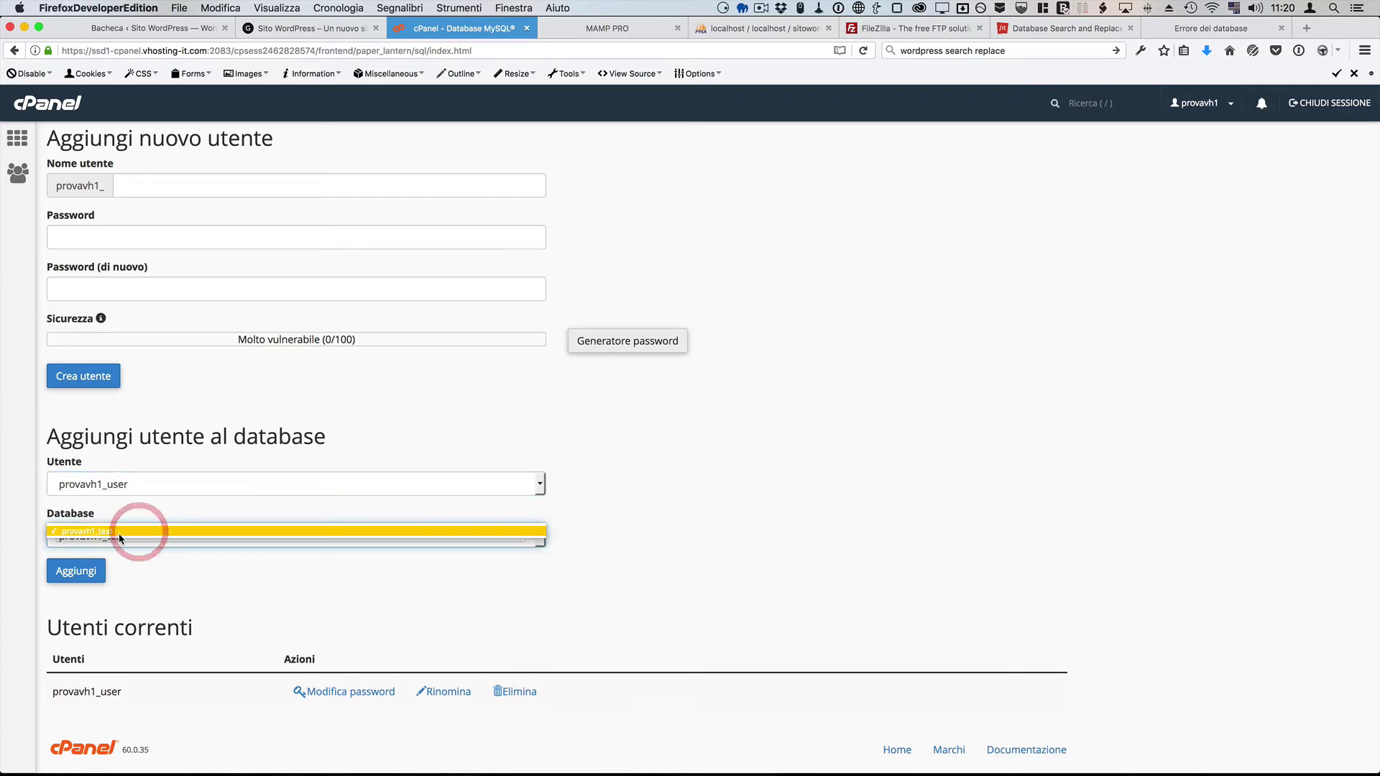
left_click(89, 573)
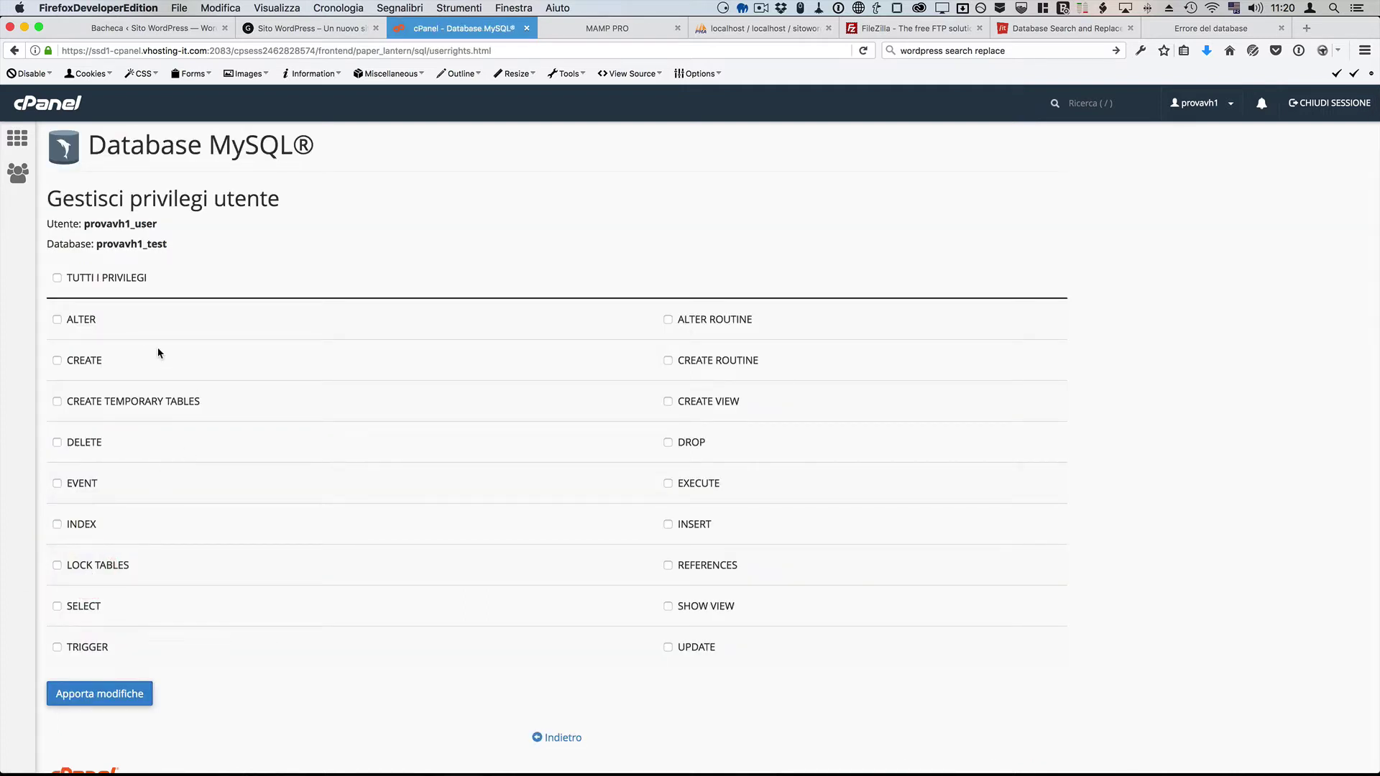
left_click(75, 278)
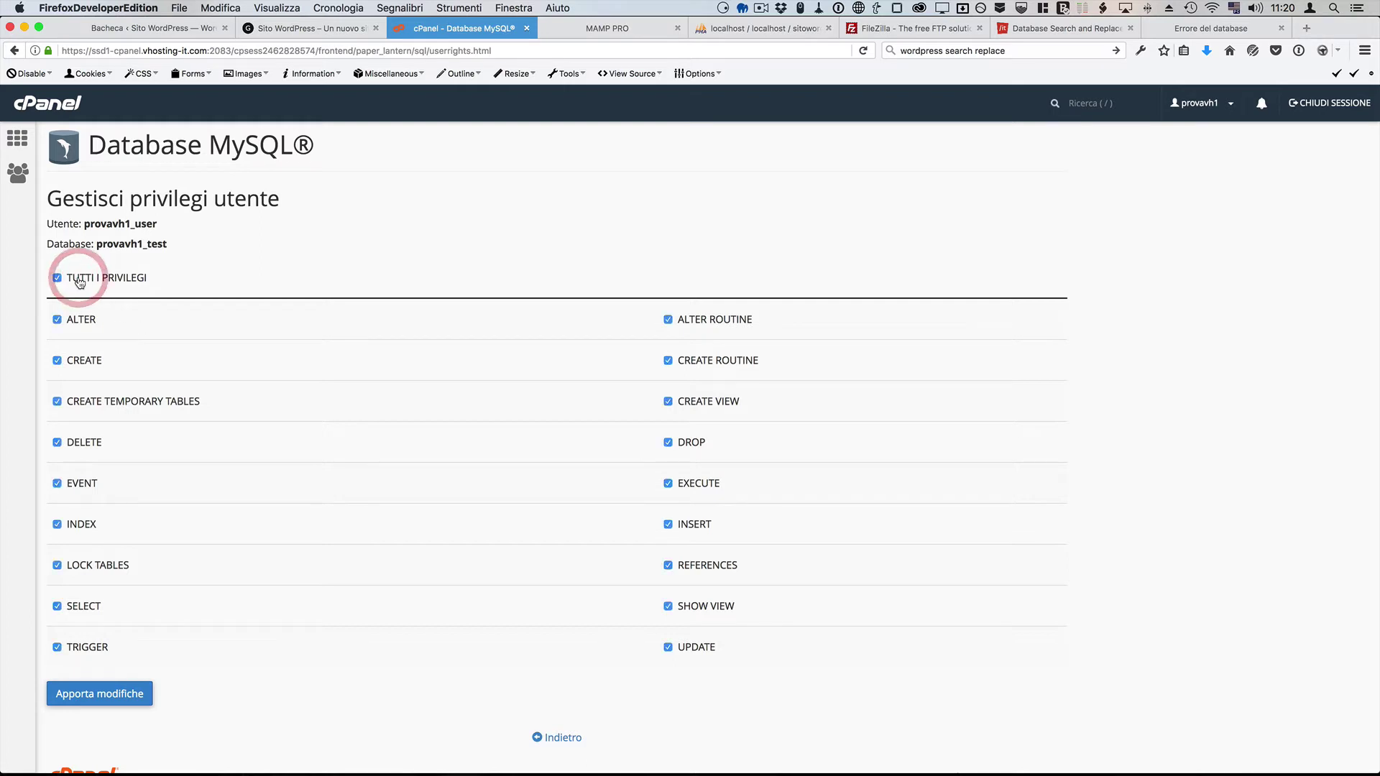
left_click(122, 702)
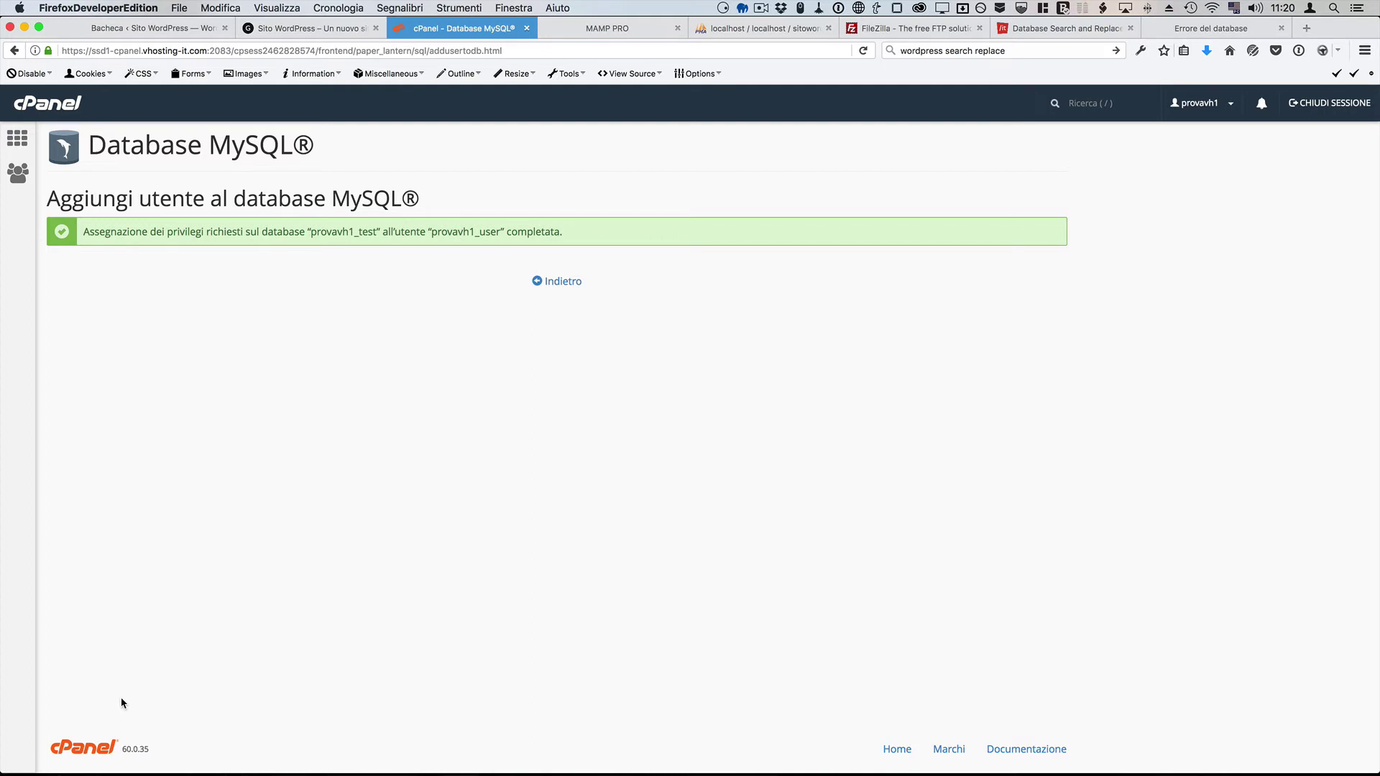
left_click(1215, 29)
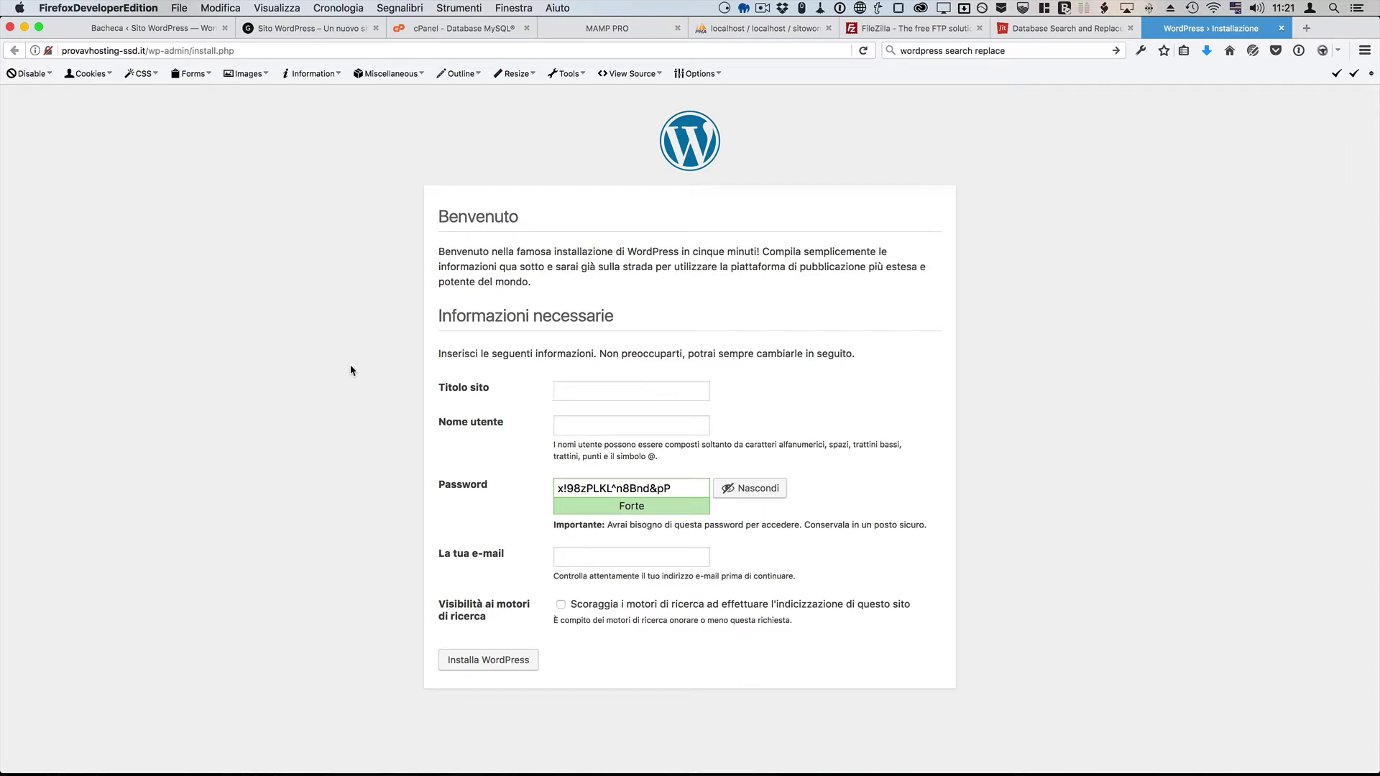
Step: Switch to the local MAMP PRO start page showing its MySQL connection details
left_click(601, 29)
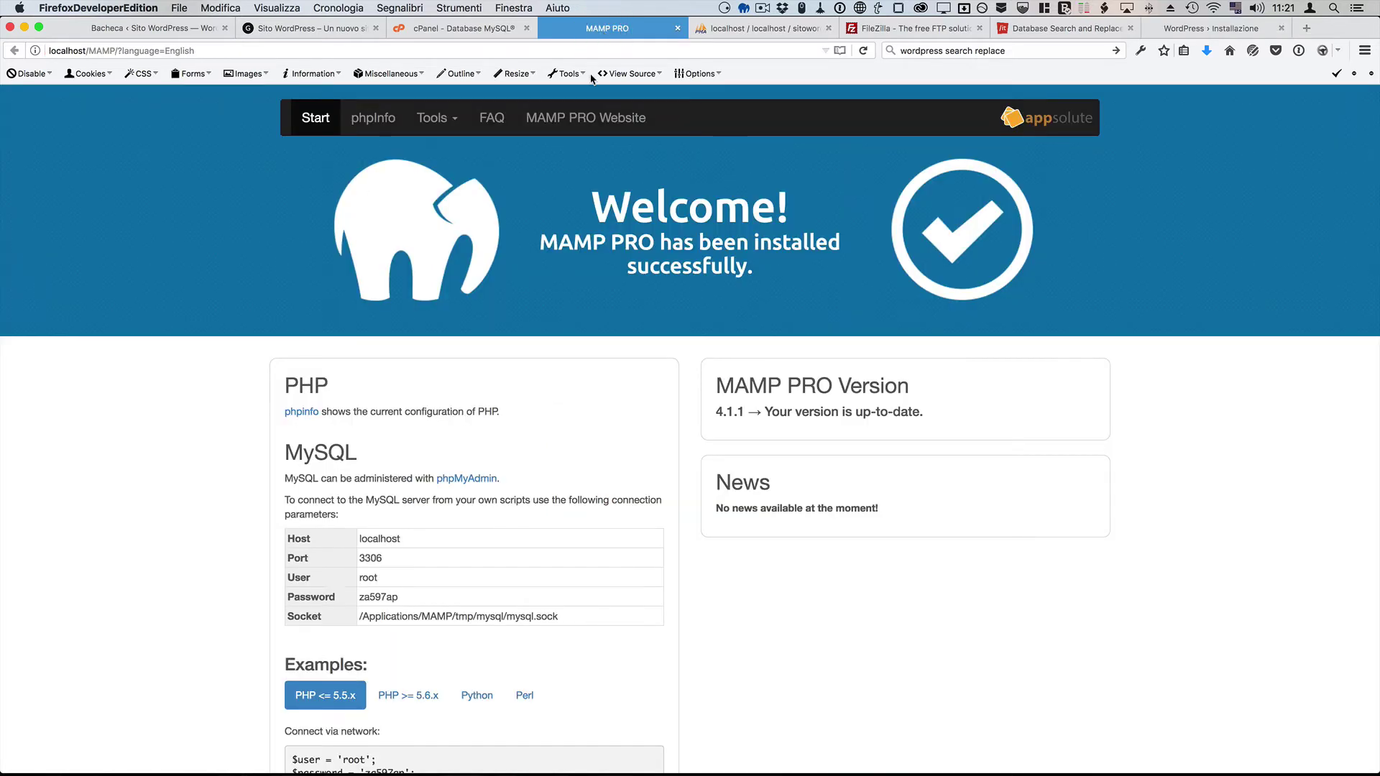
Step: Open MAMP's local phpMyAdmin to view sitowordpress's 12 wp_ tables, then switch to Finder
left_click(446, 118)
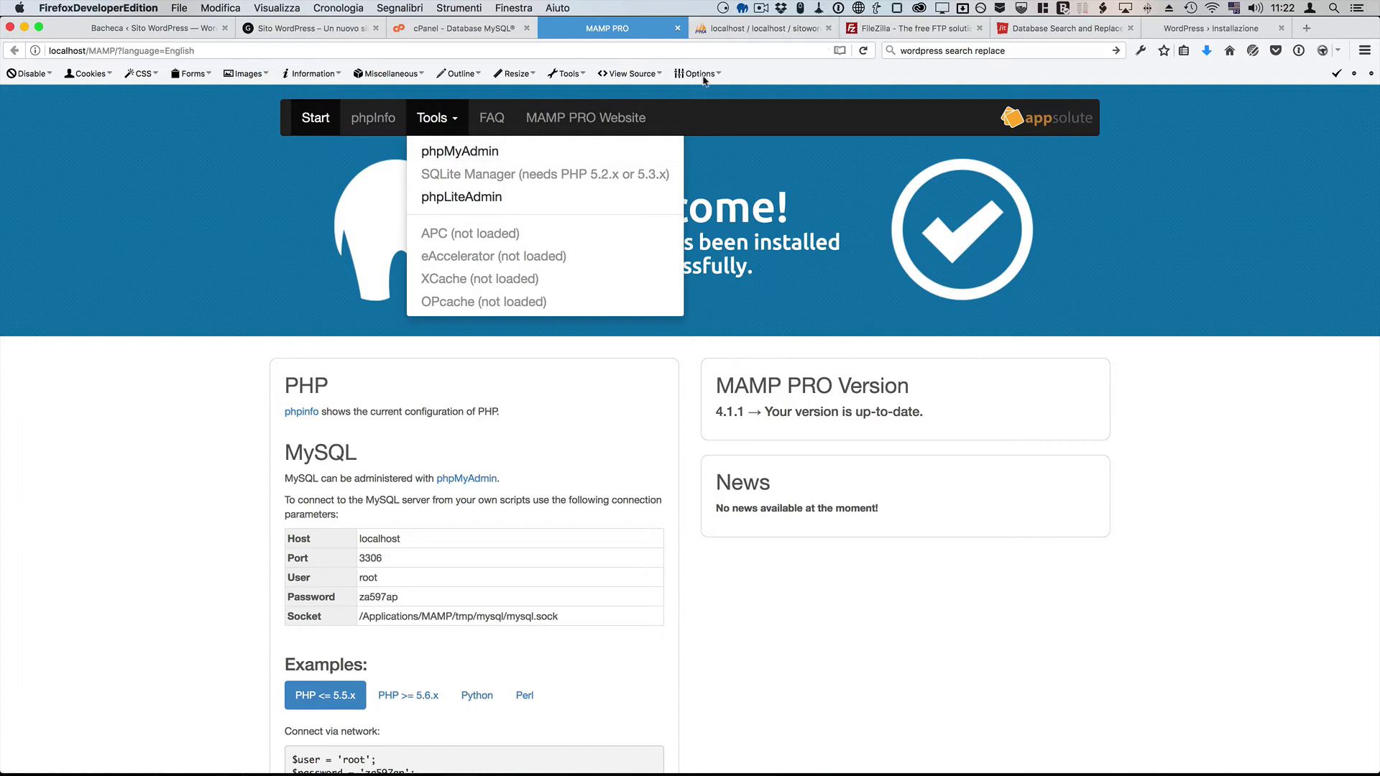
left_click(726, 32)
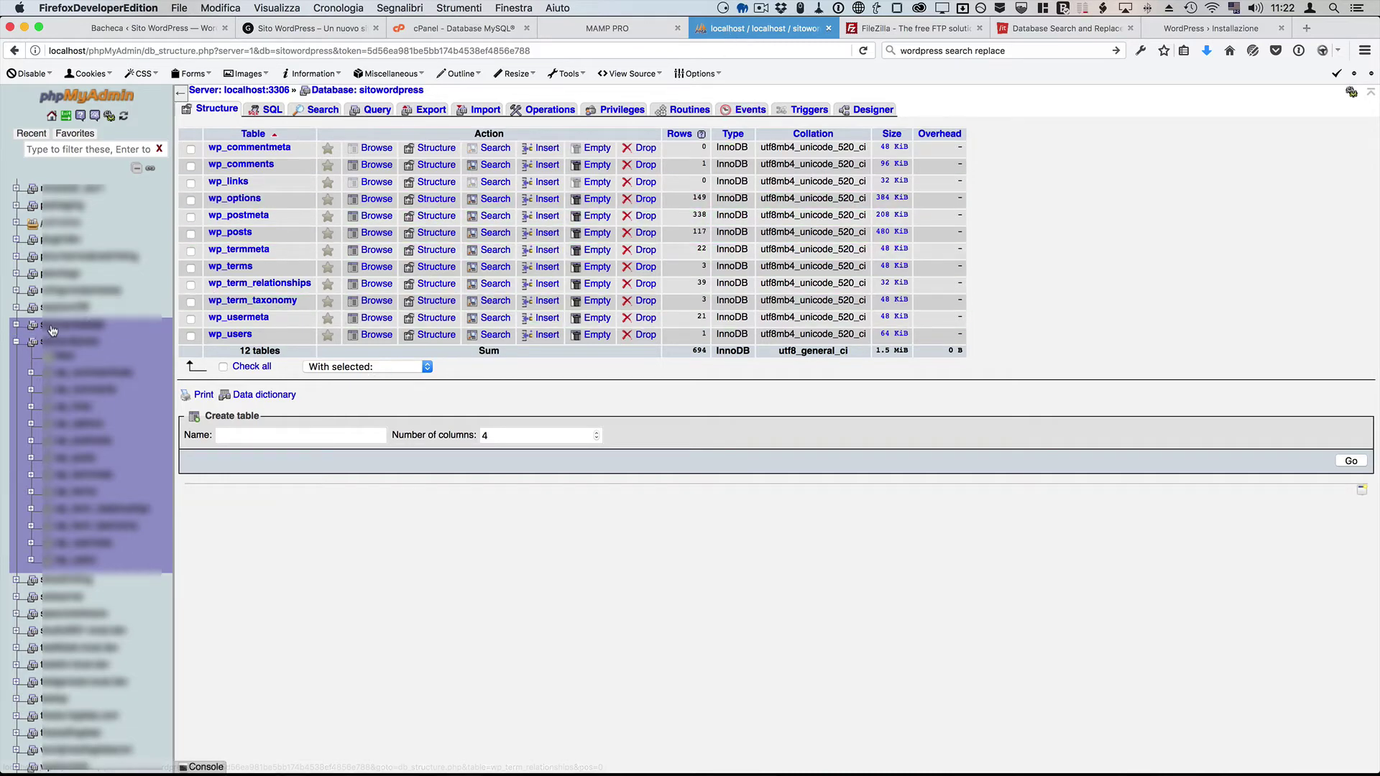
left_click(15, 343)
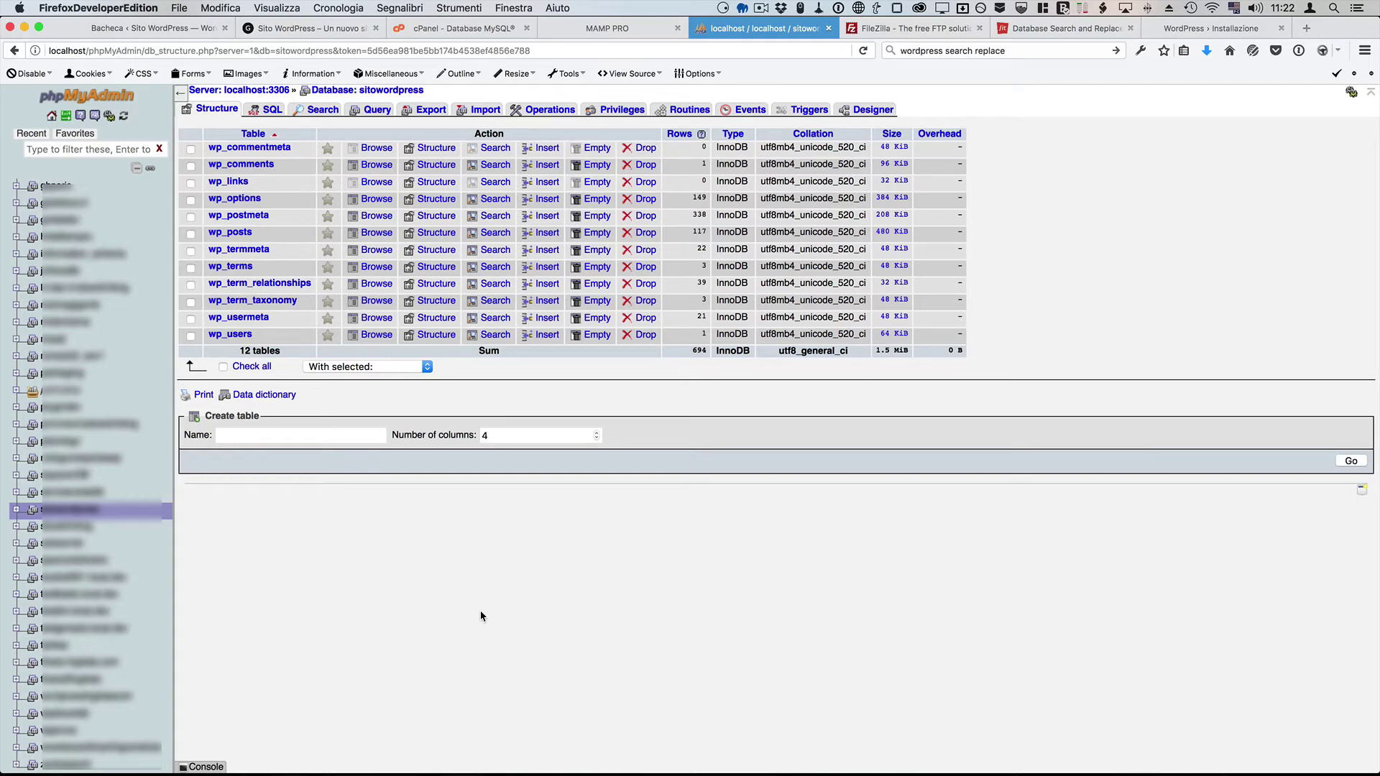
key("super+Tab")
key("super+Tab")
key("super+Tab")
key("super+Tab")
key("super+Tab")
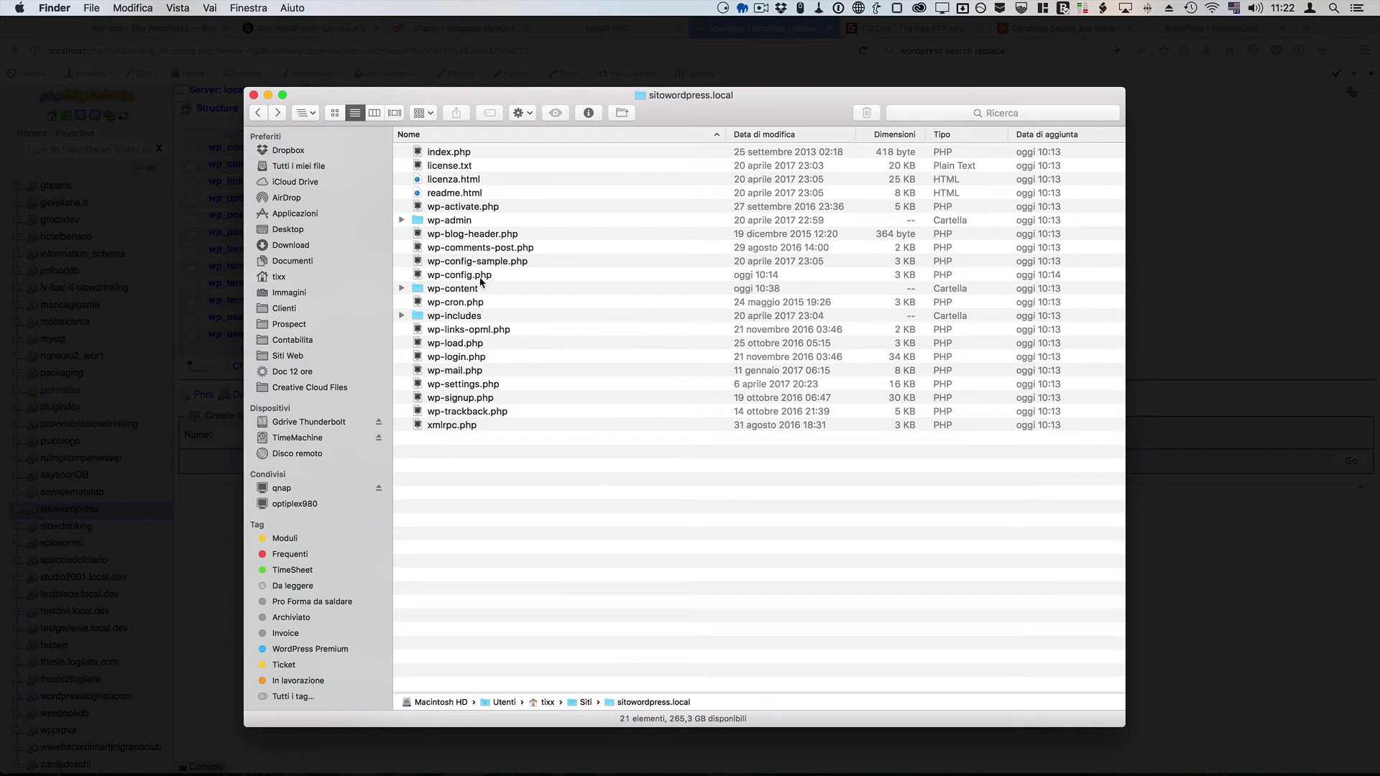
Step: Open the local wp-config.php, confirm DB_NAME is sitowordpress, then return to phpMyAdmin
left_click(479, 278)
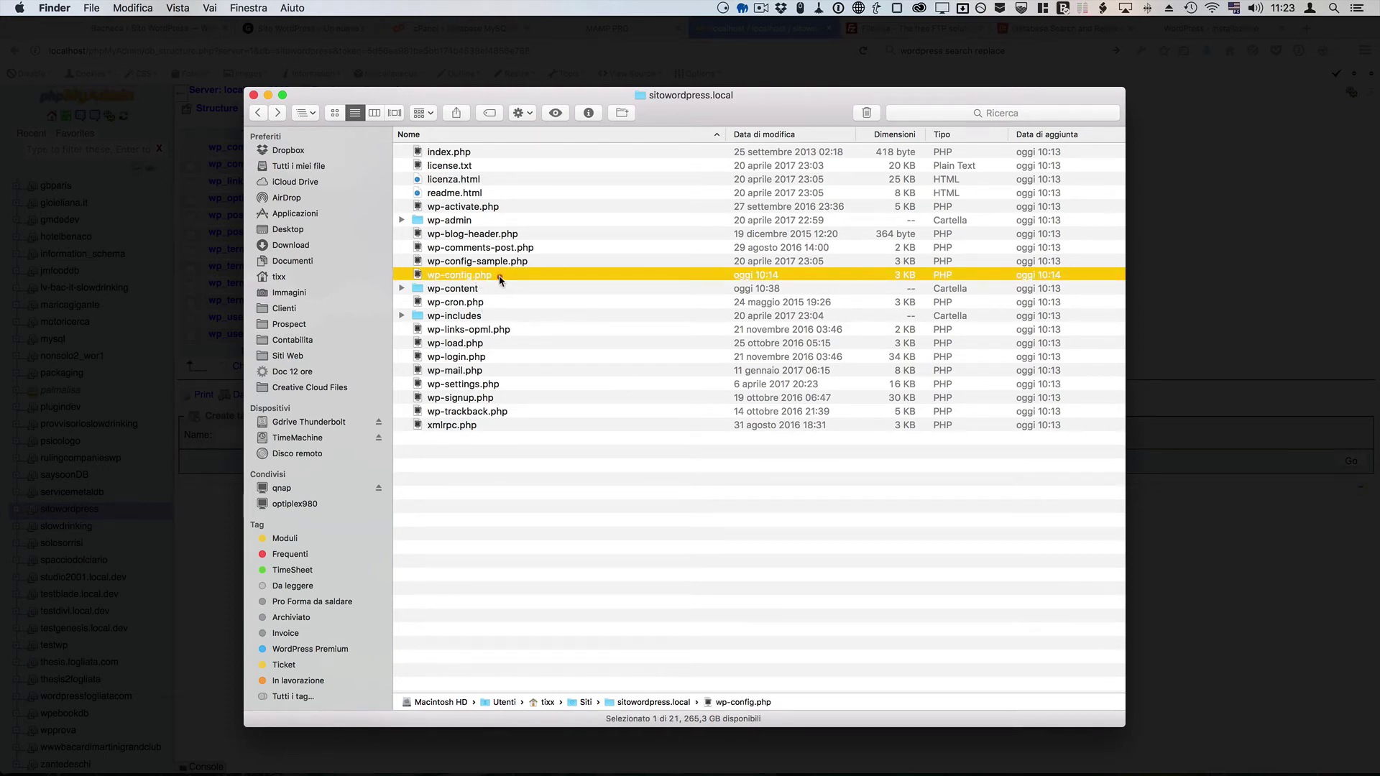
double_click(499, 275)
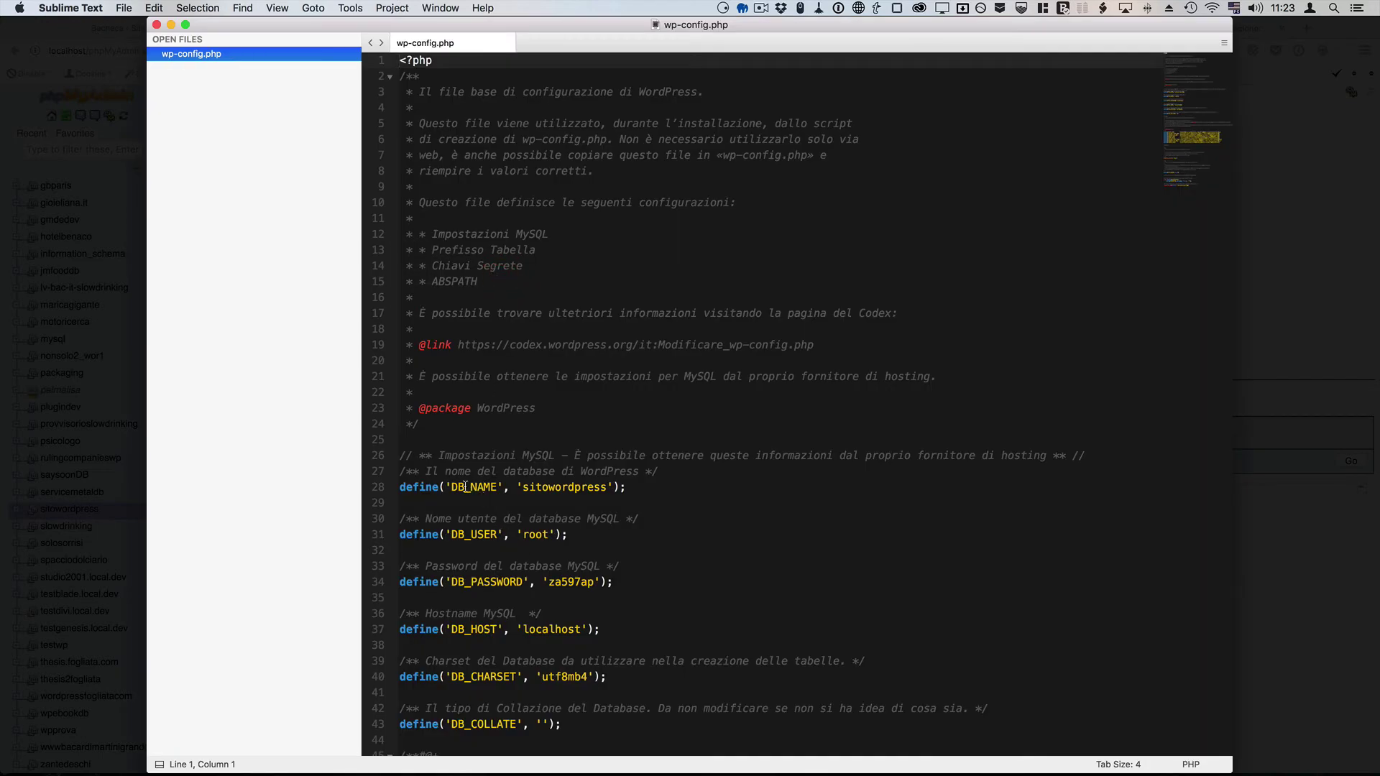
double_click(571, 487)
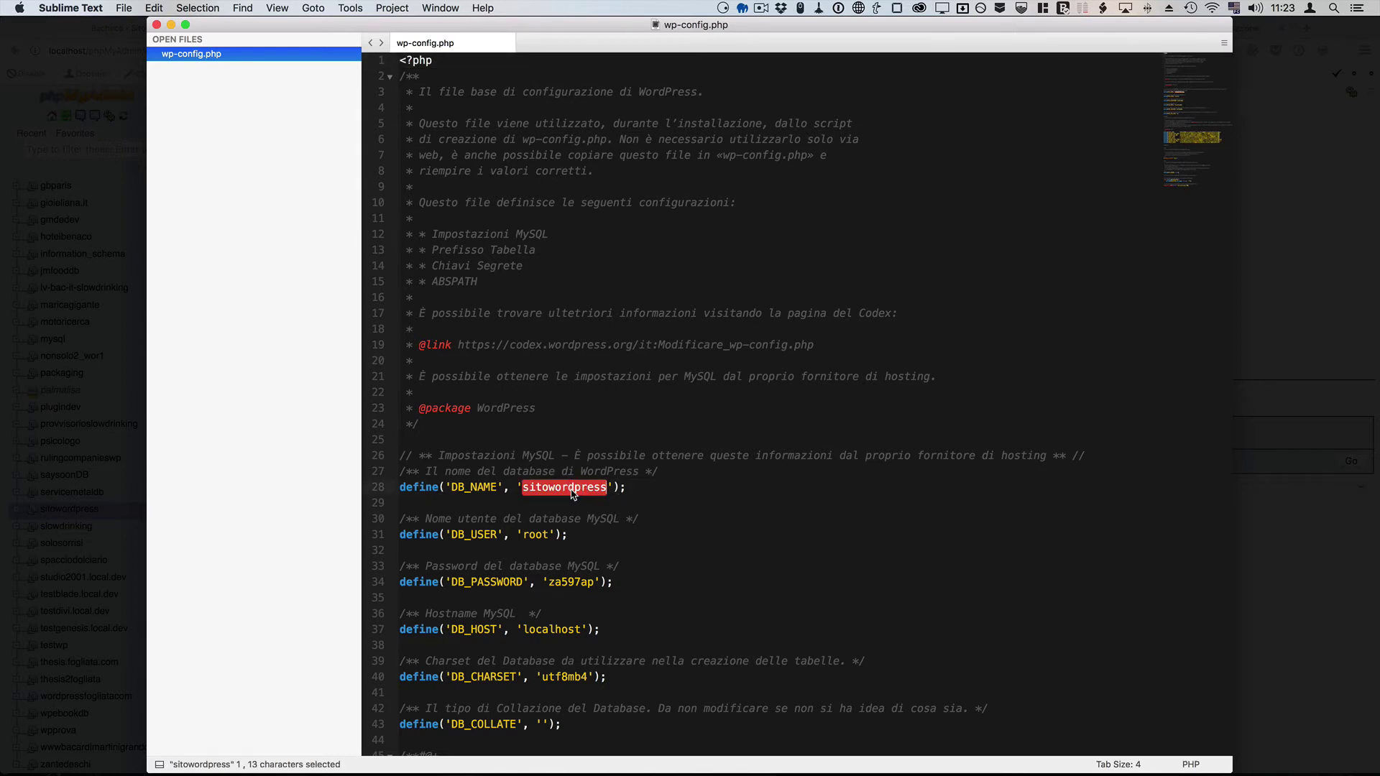
key("super+h")
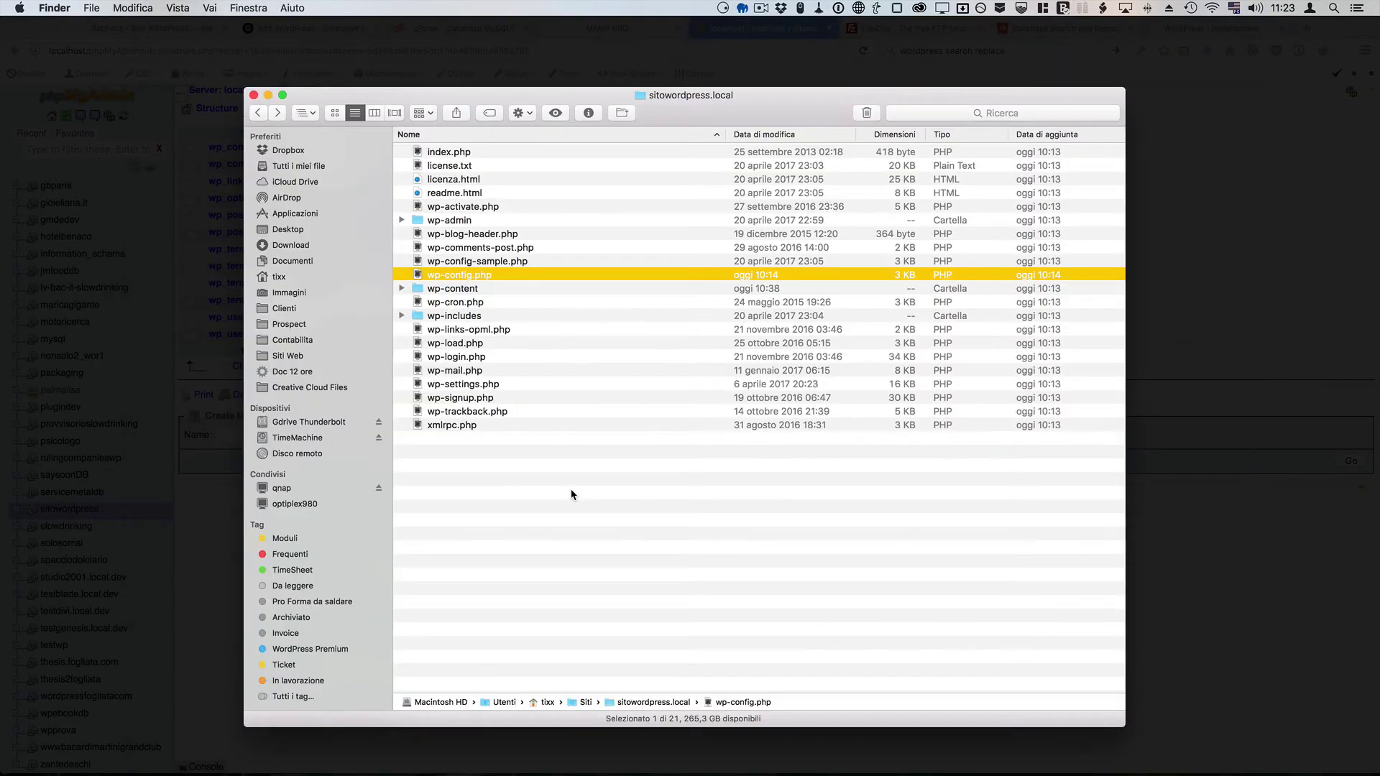
key("super+Tab")
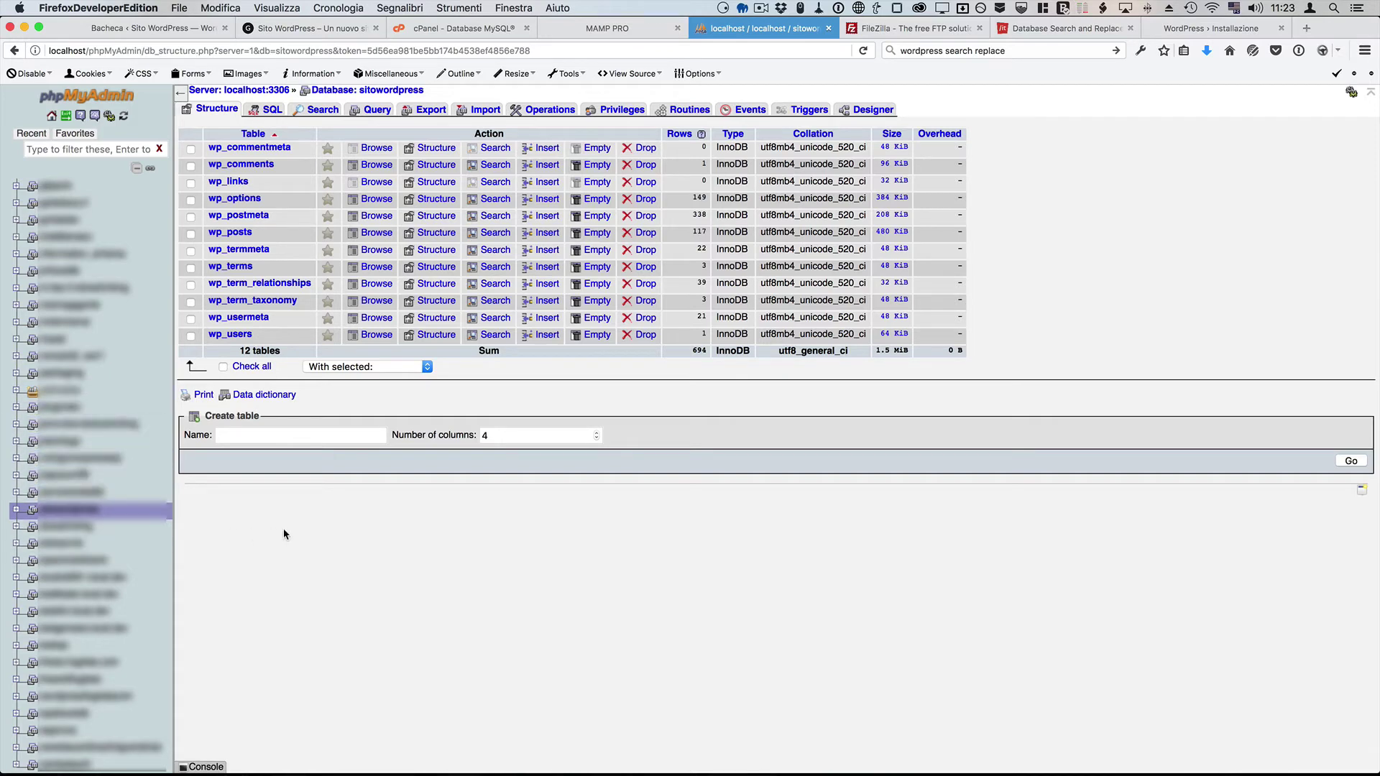
Step: Open the sitowordpress database's Export page with the Custom options shown
left_click(85, 510)
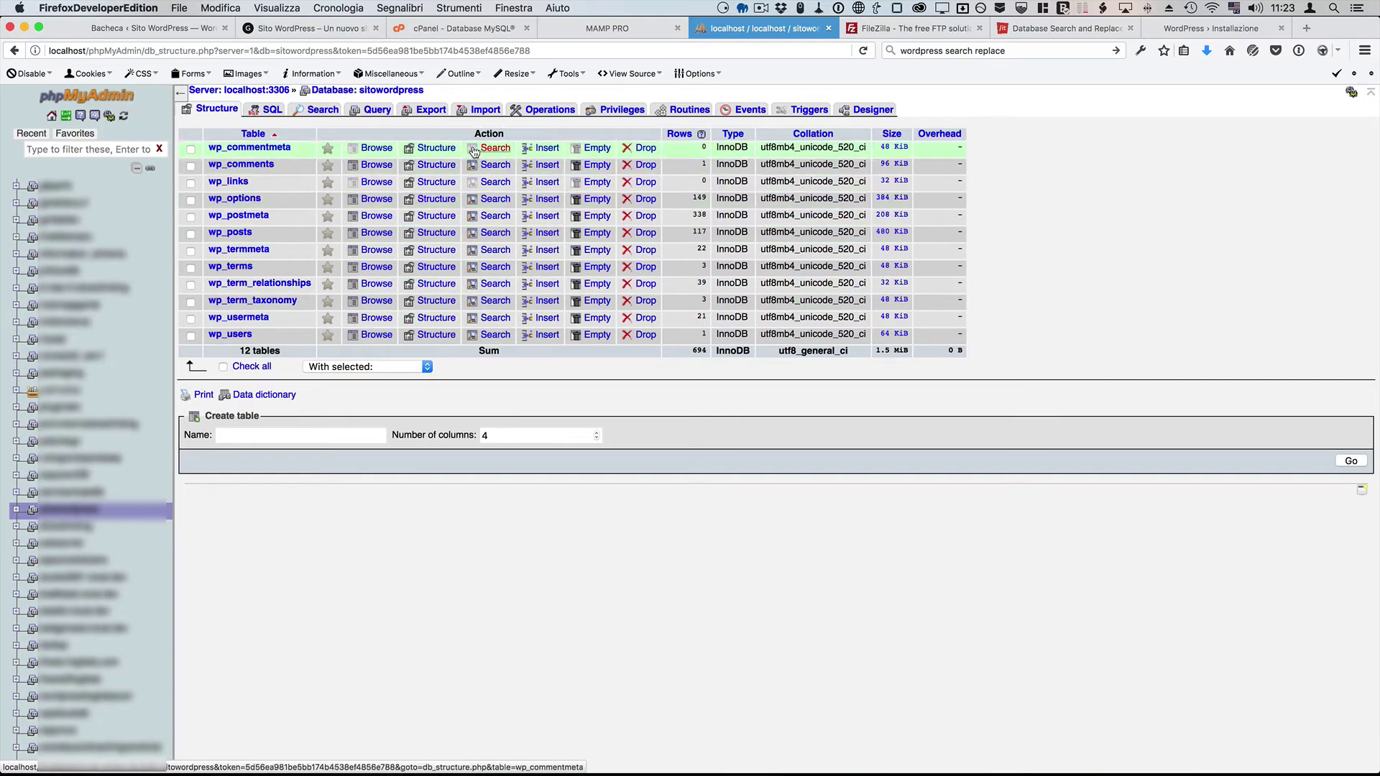
left_click(431, 109)
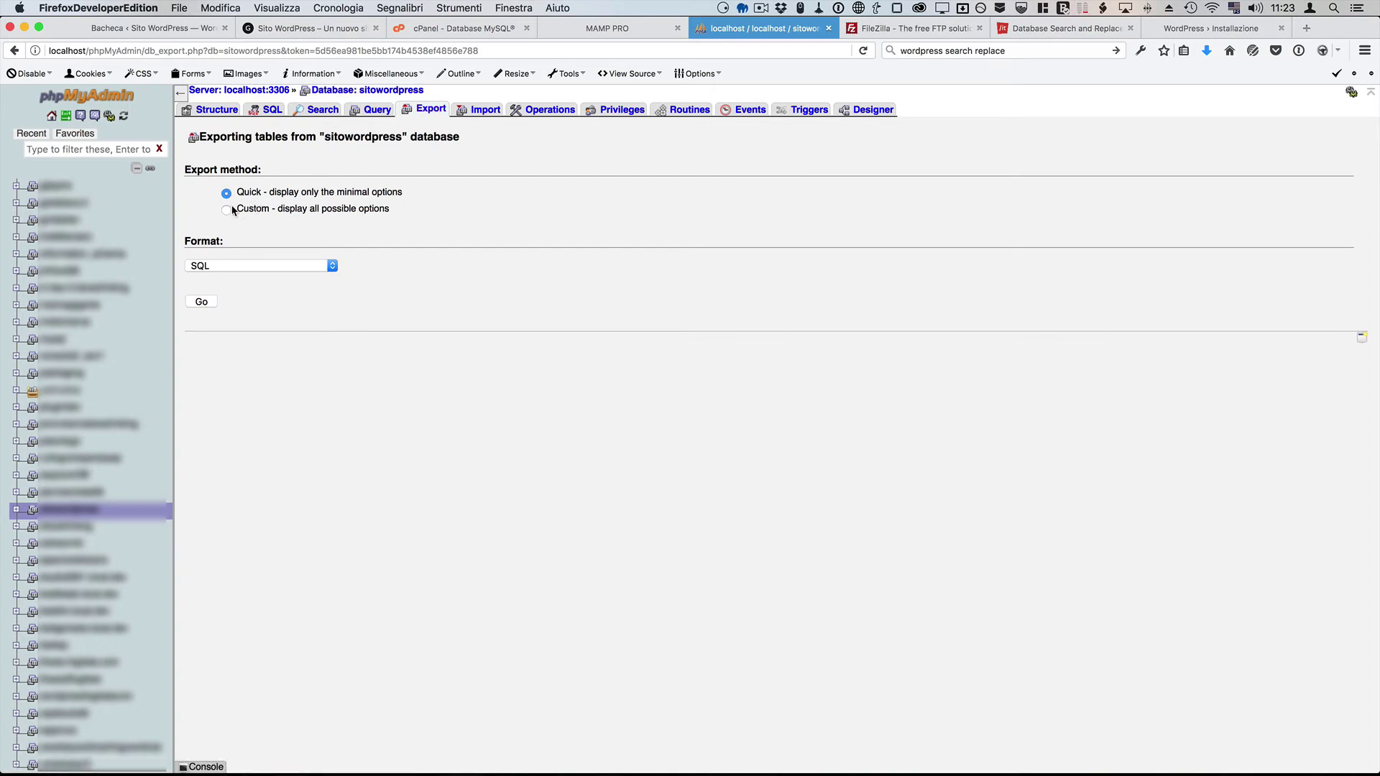
left_click(226, 211)
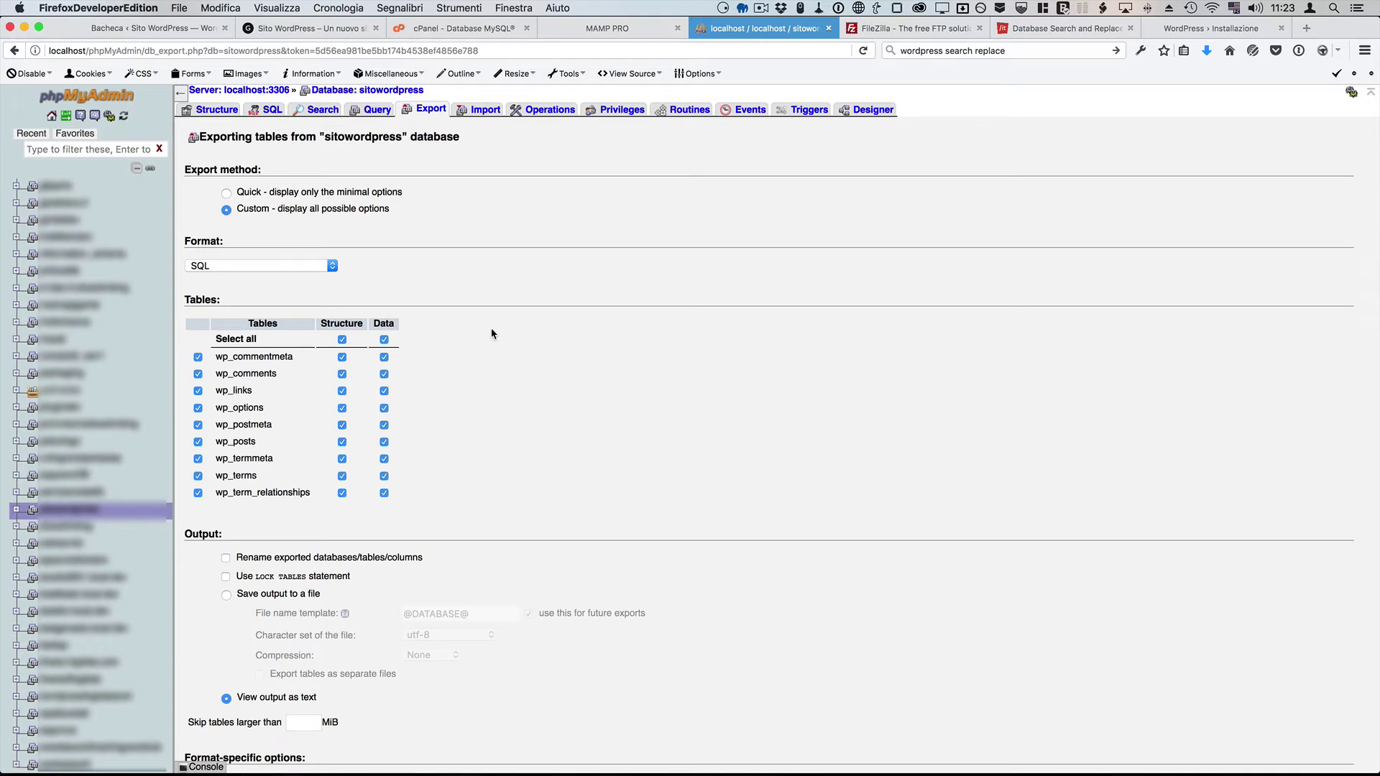
scroll(492, 334, "down", 2)
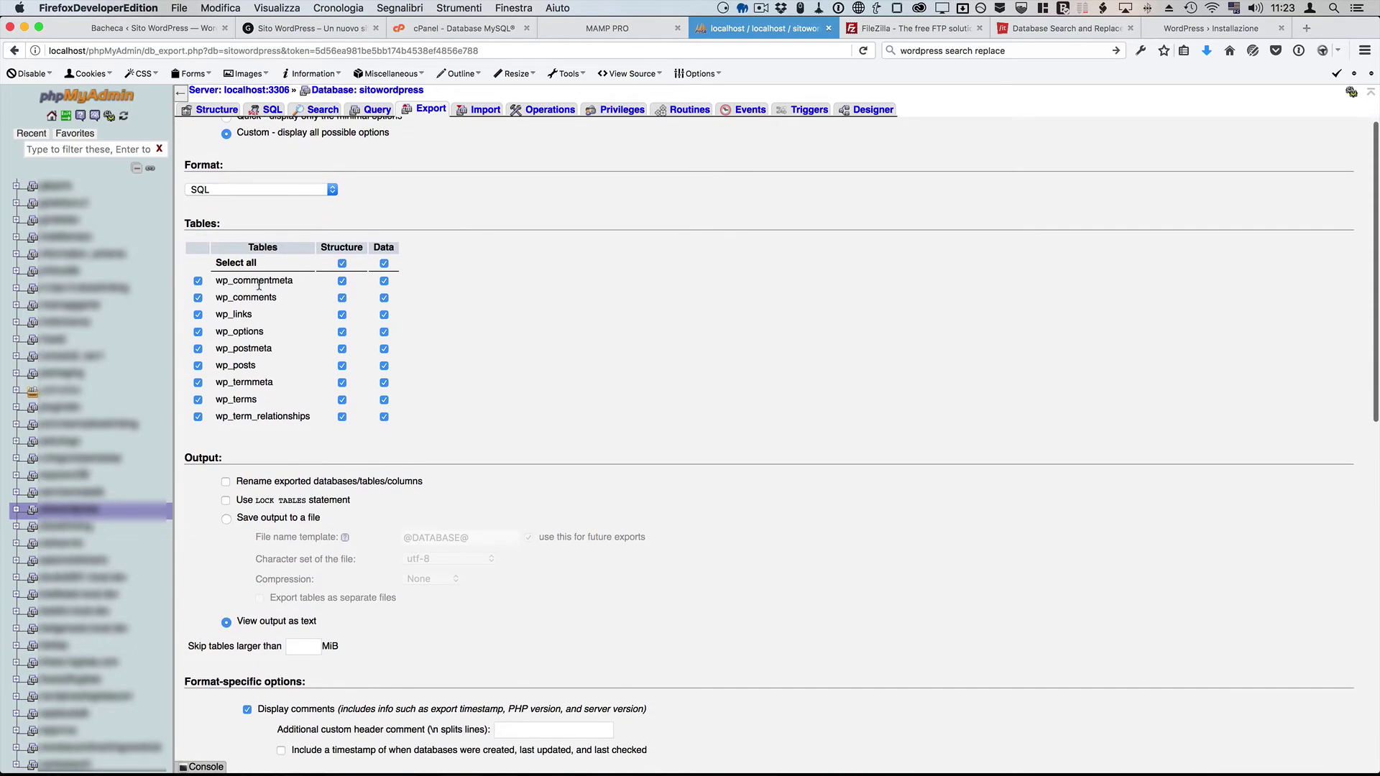
scroll(584, 313, "down", 2)
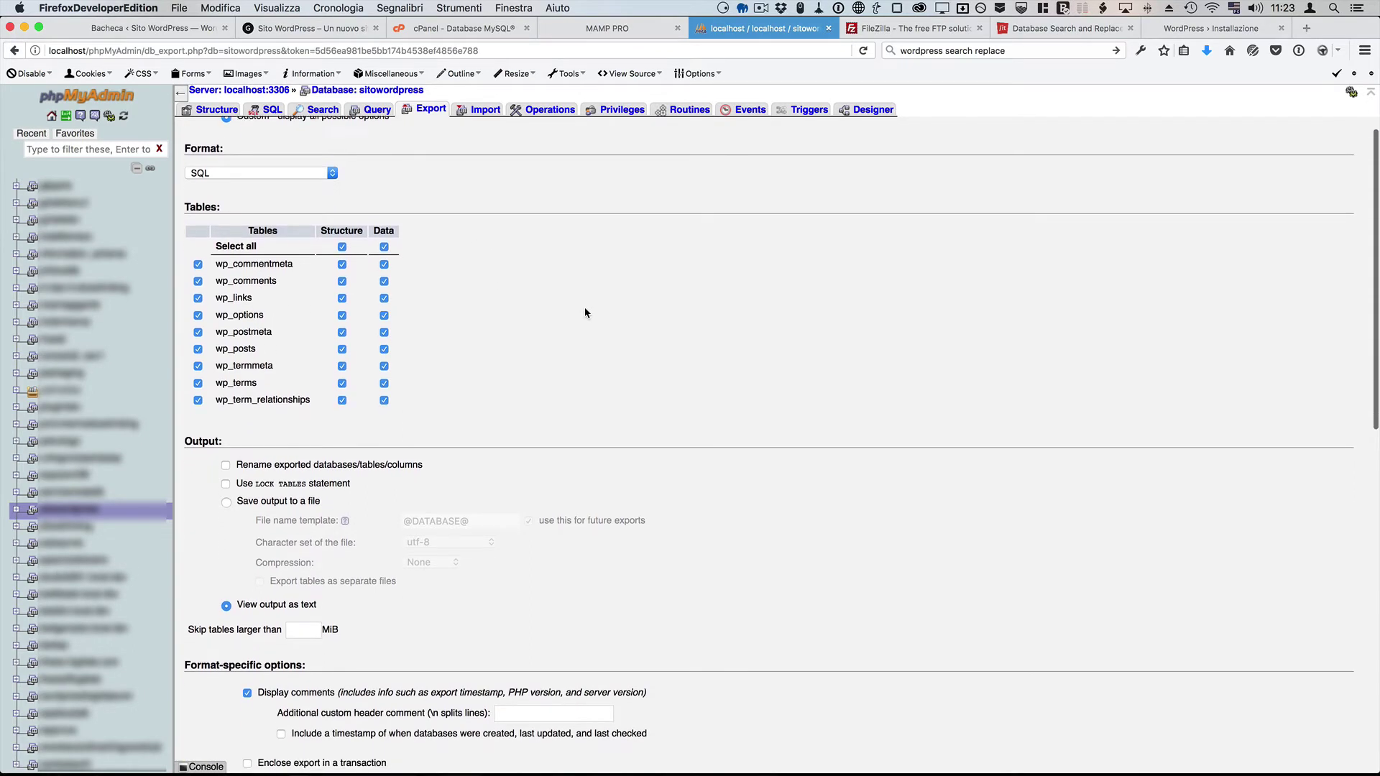
scroll(585, 313, "down", 2)
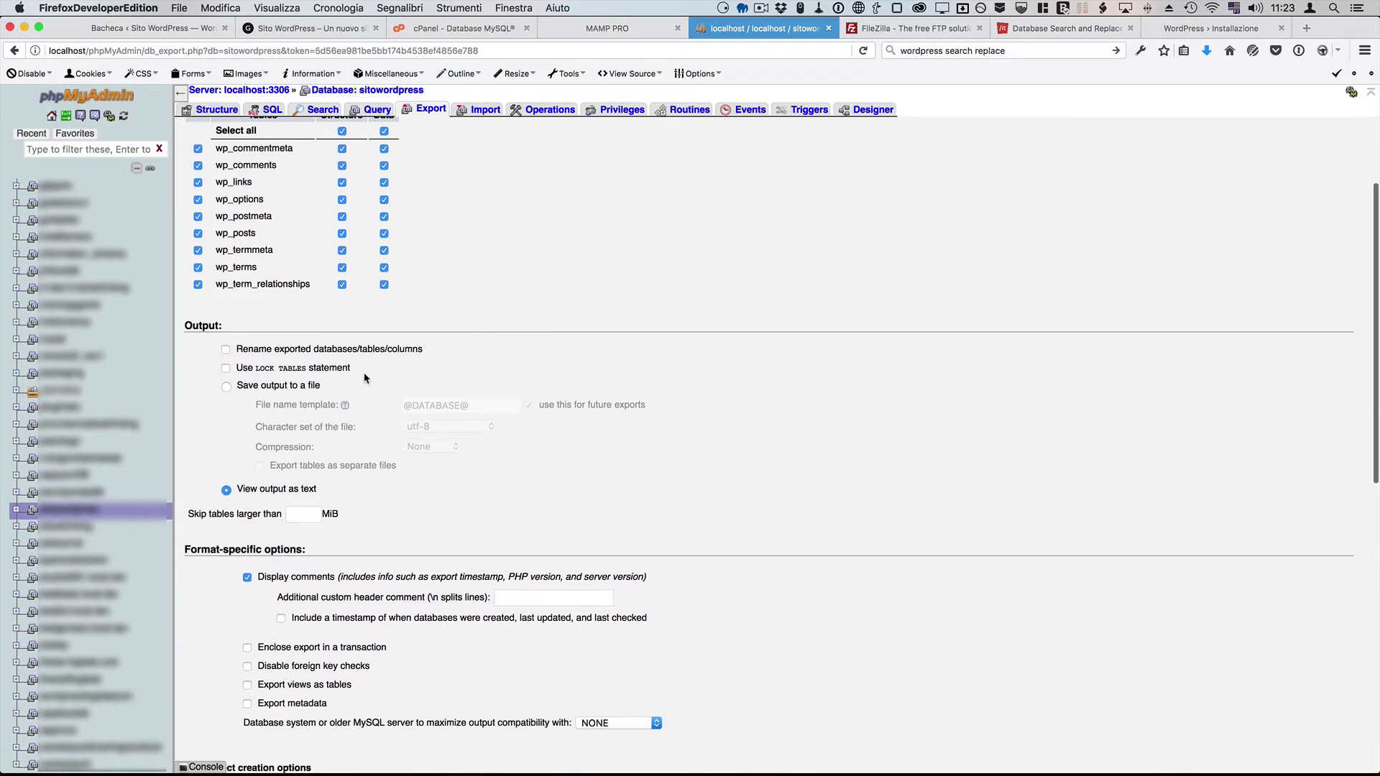
Step: Export to a zipped file and save sitowordpress.sql.zip, checking it in downloads
left_click(227, 392)
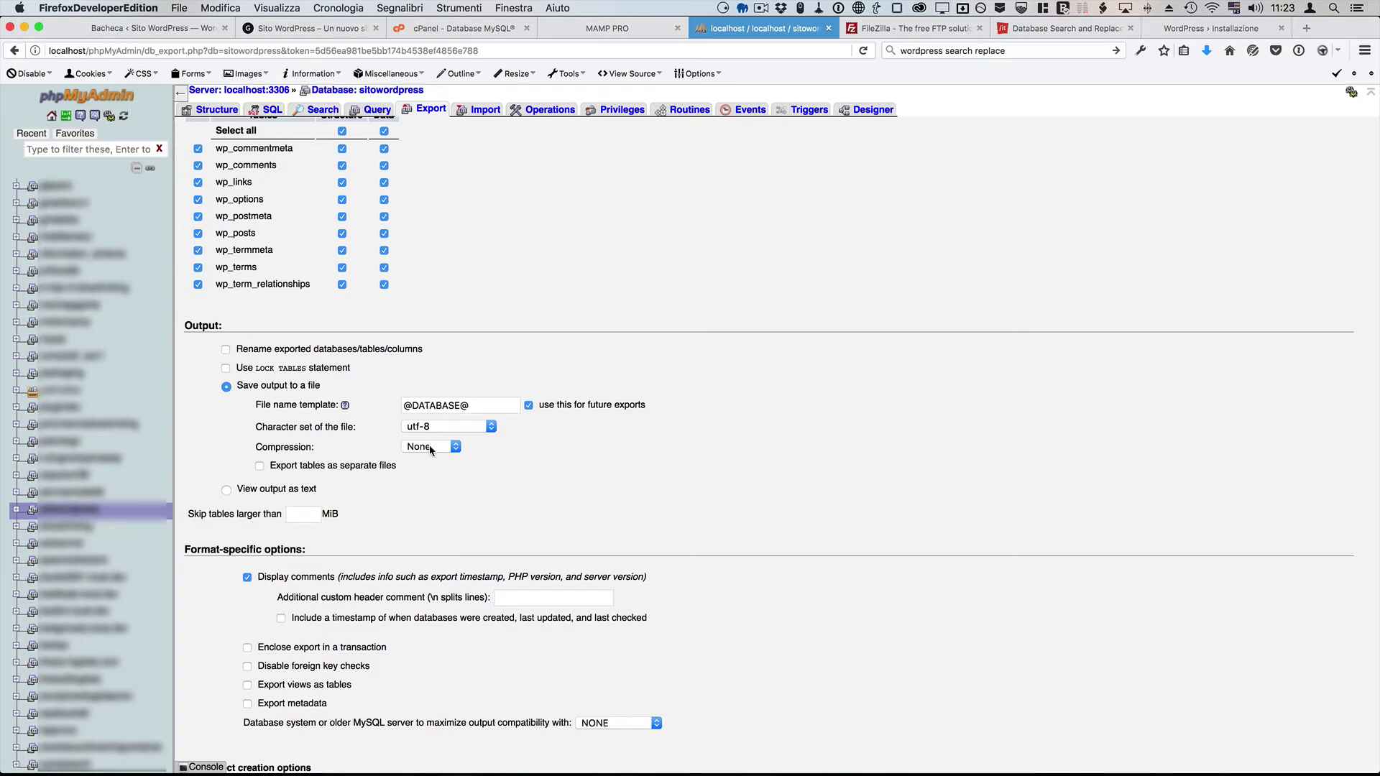
left_click(430, 448)
left_click(448, 458)
left_click(480, 460)
scroll(621, 457, "down", 5)
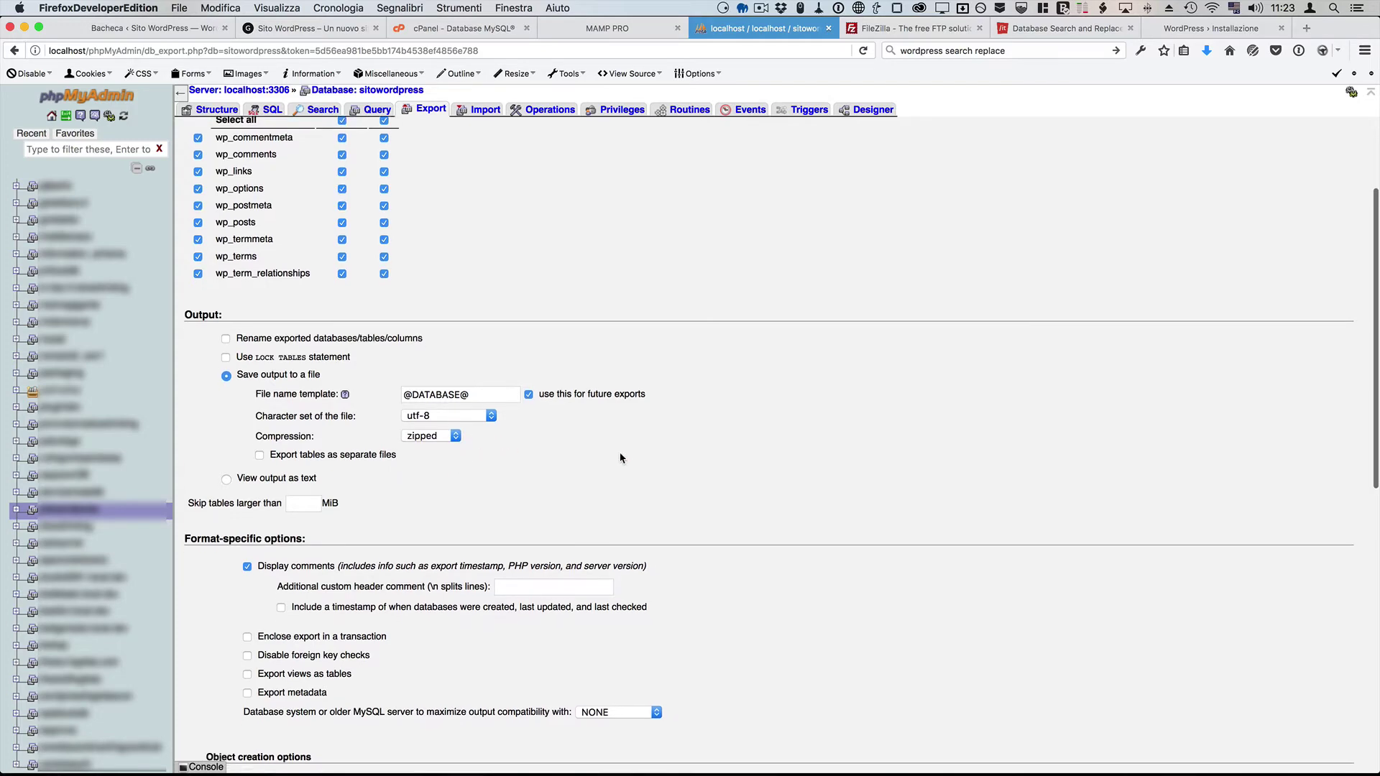
scroll(621, 458, "down", 8)
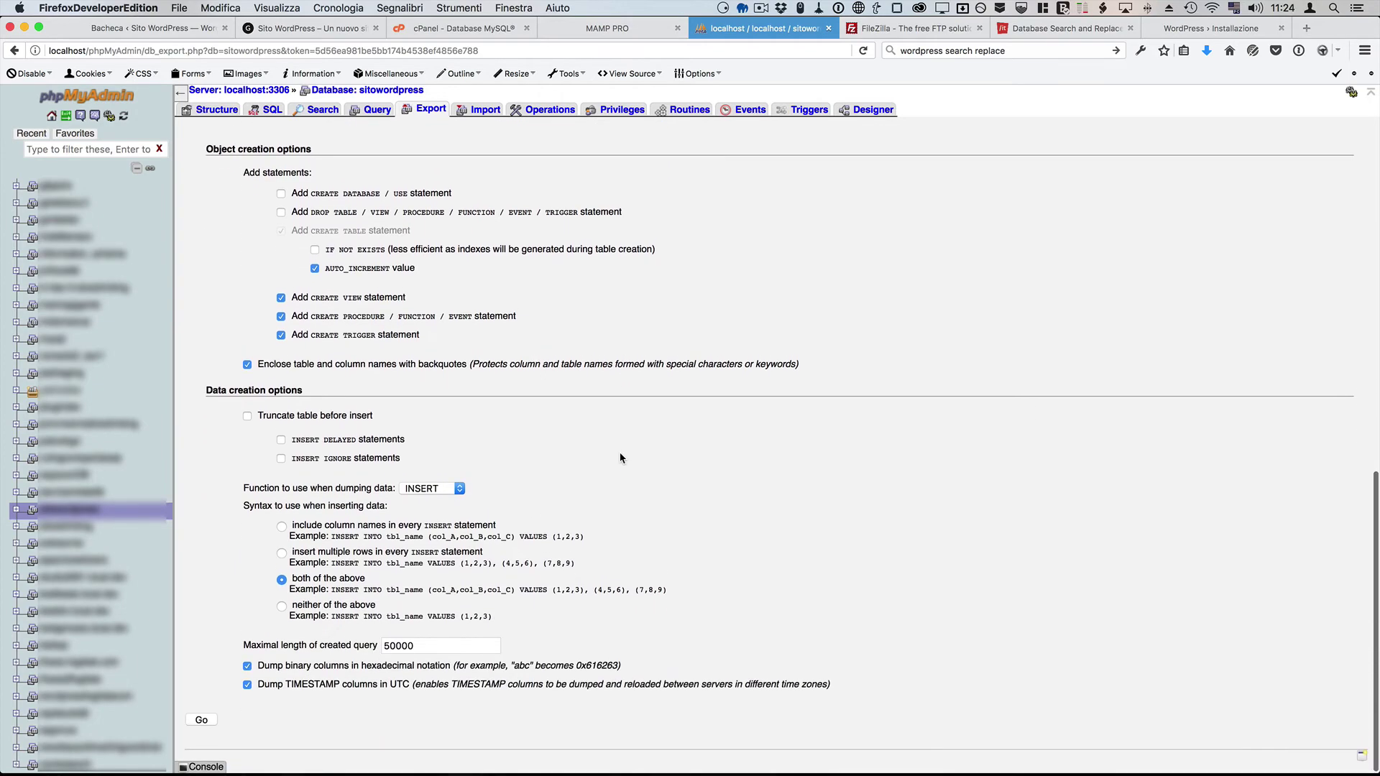
left_click(202, 721)
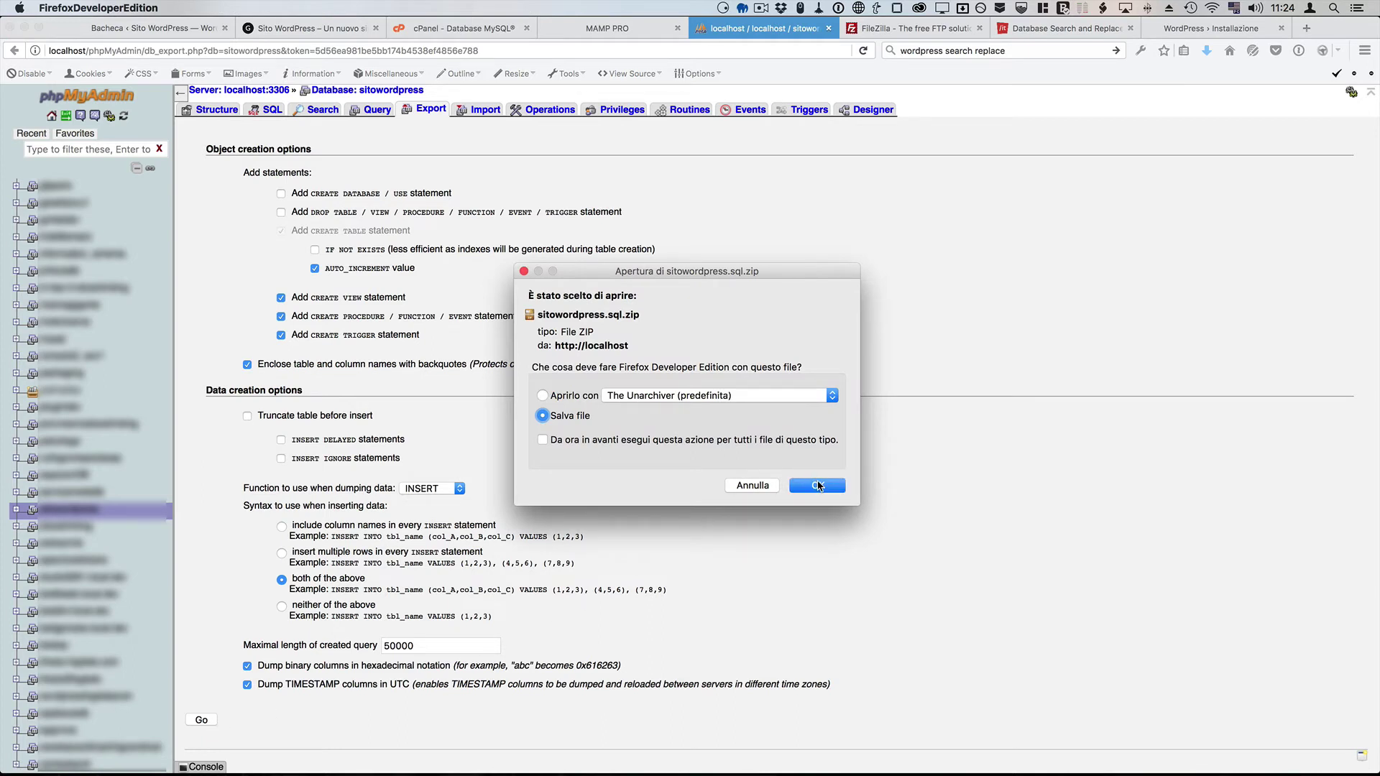
left_click(818, 486)
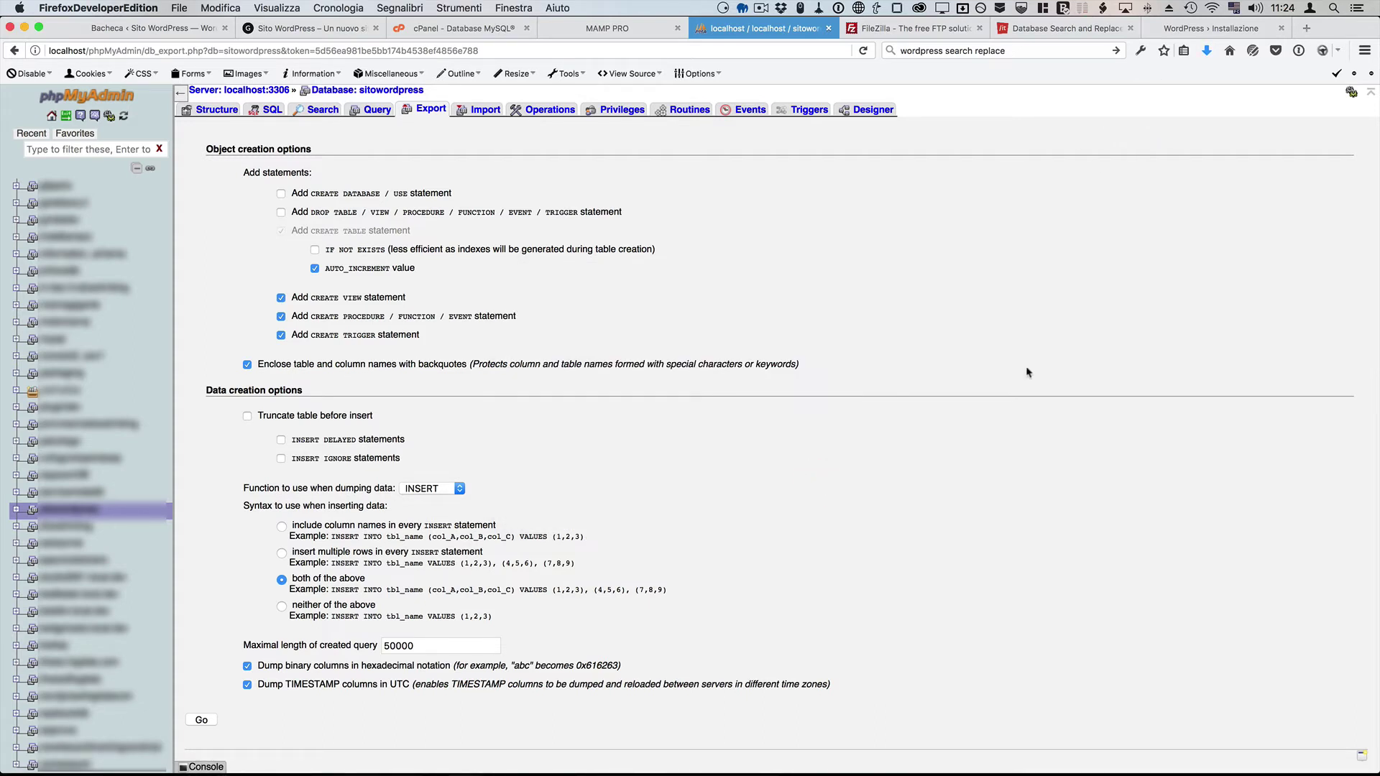
left_click(1207, 51)
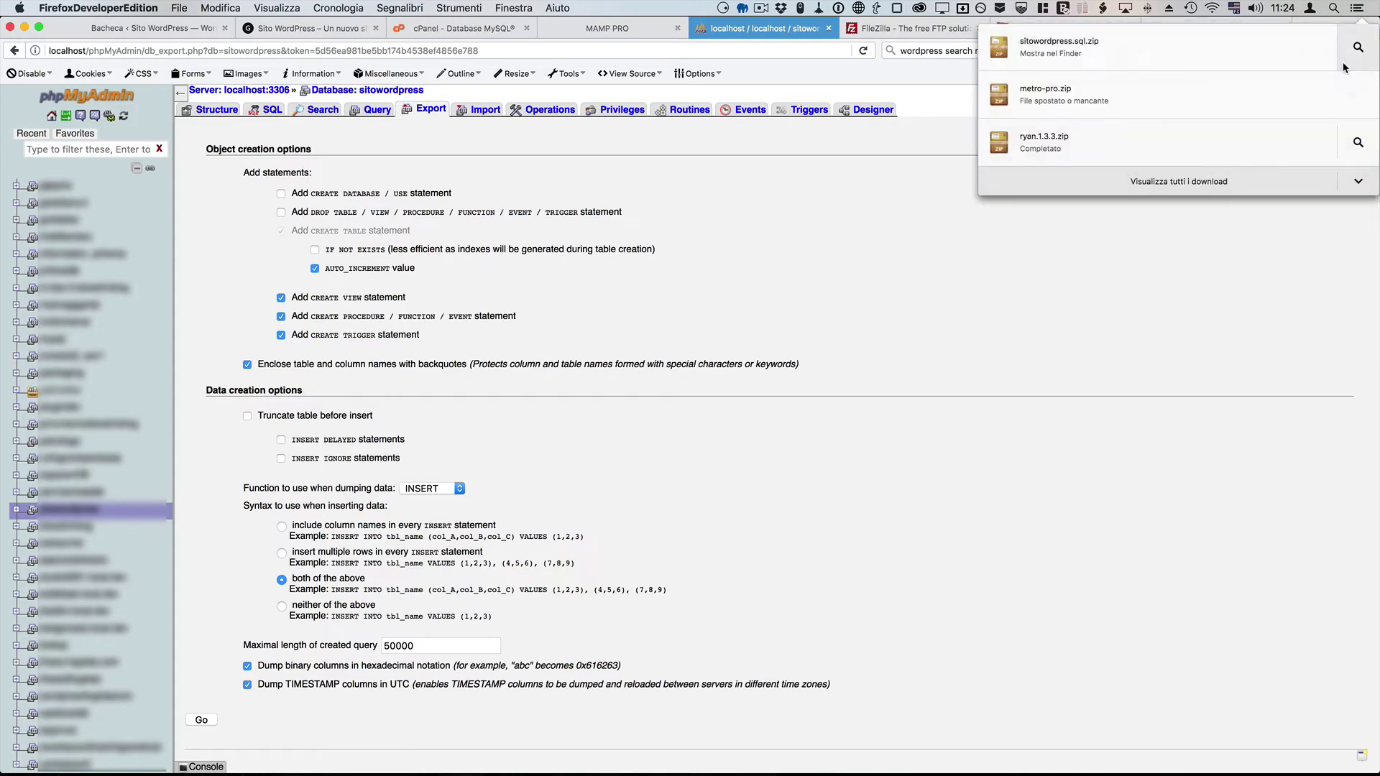
left_click(1358, 47)
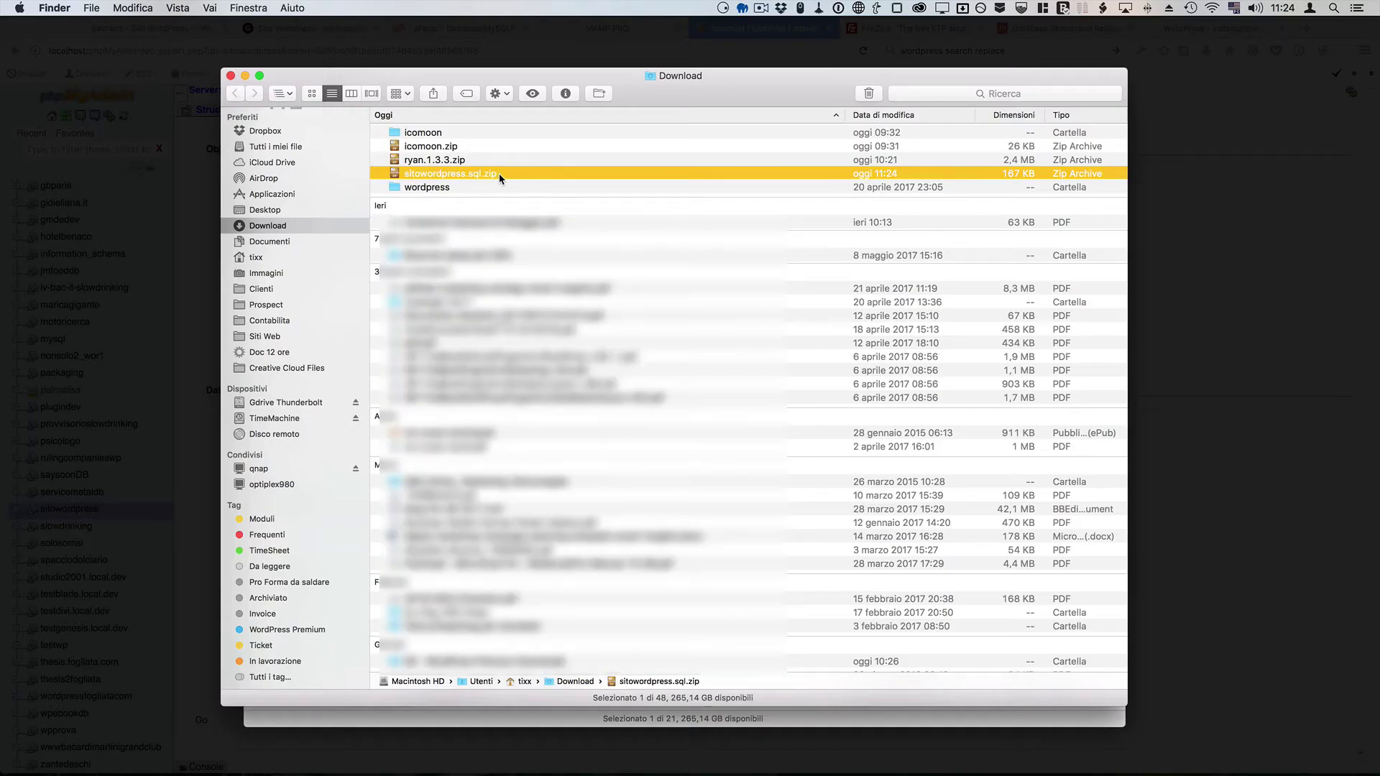
key("super+Tab")
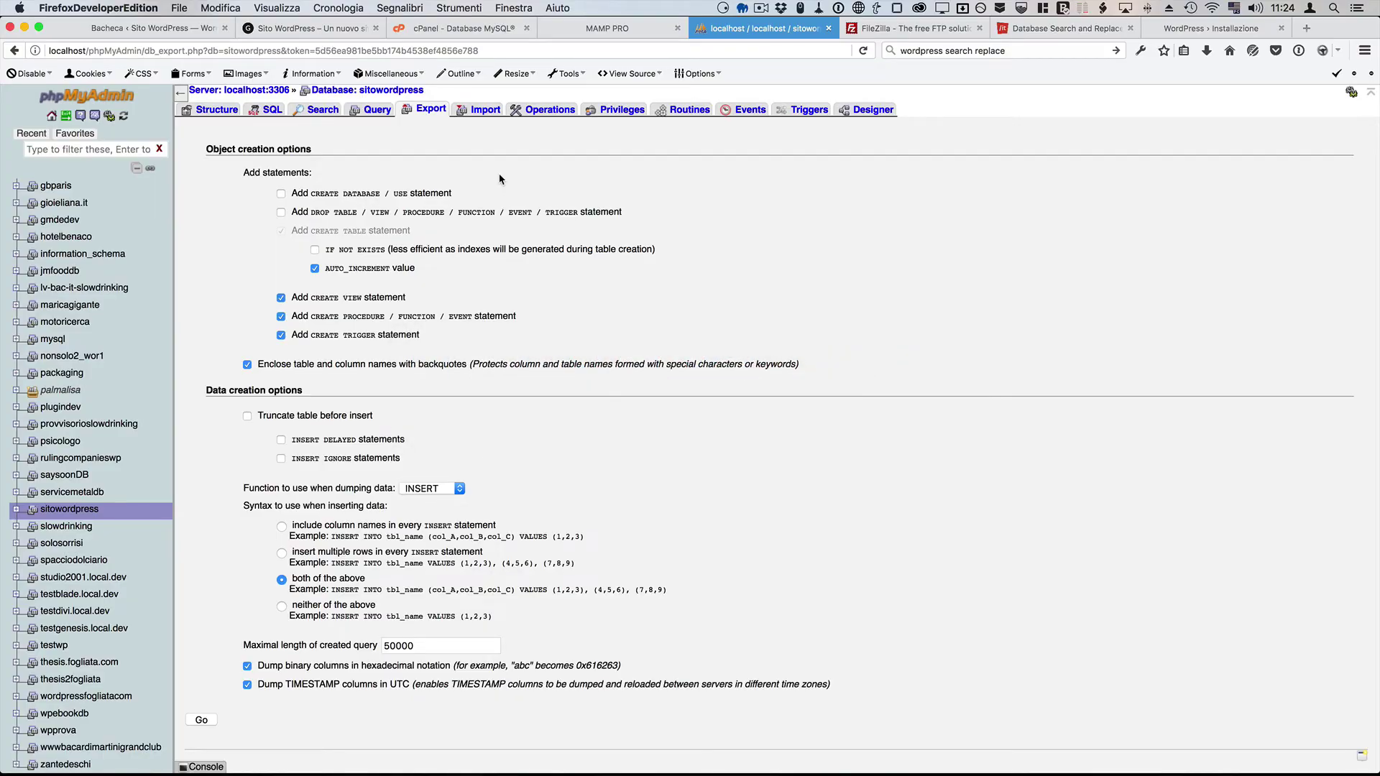
Step: Close the local phpMyAdmin tab and open cPanel's phpMyAdmin on the empty provavh1_test database
left_click(830, 28)
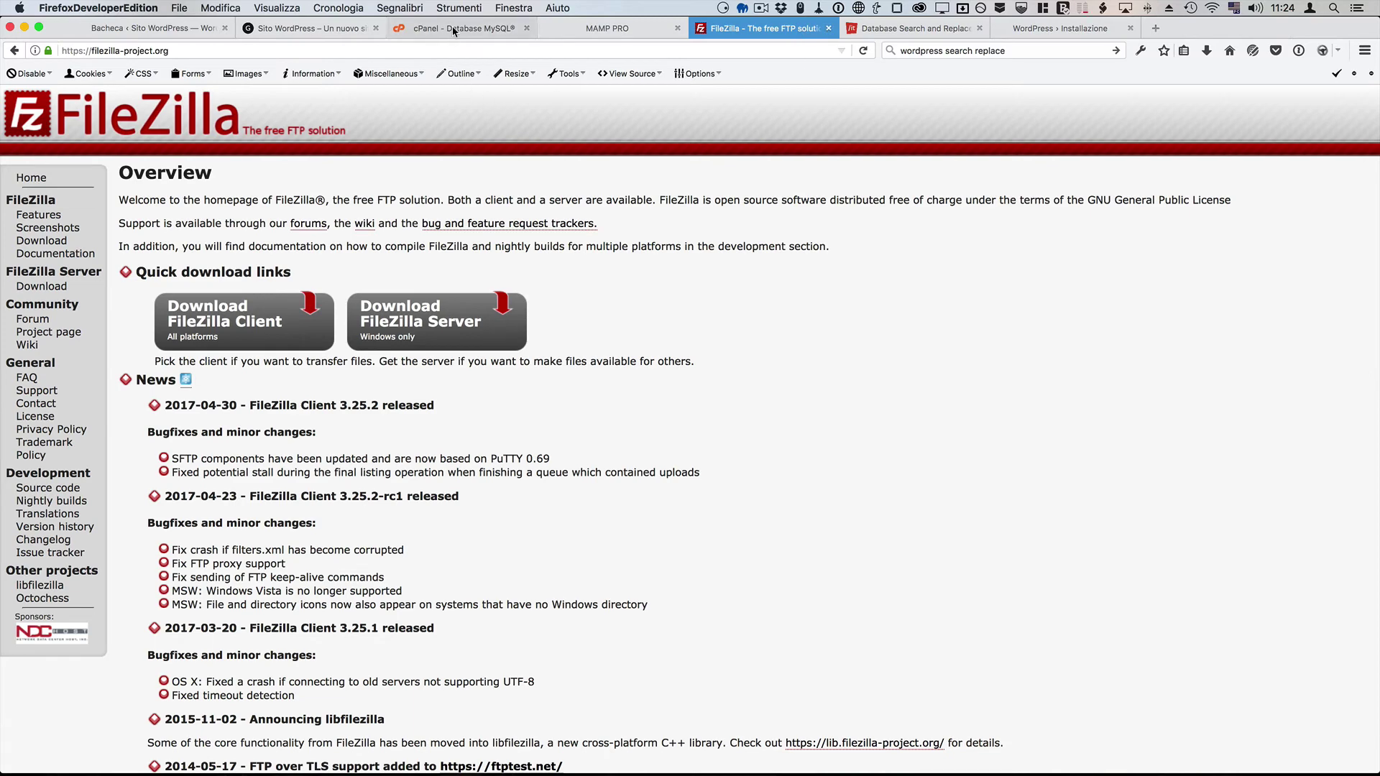
left_click(452, 29)
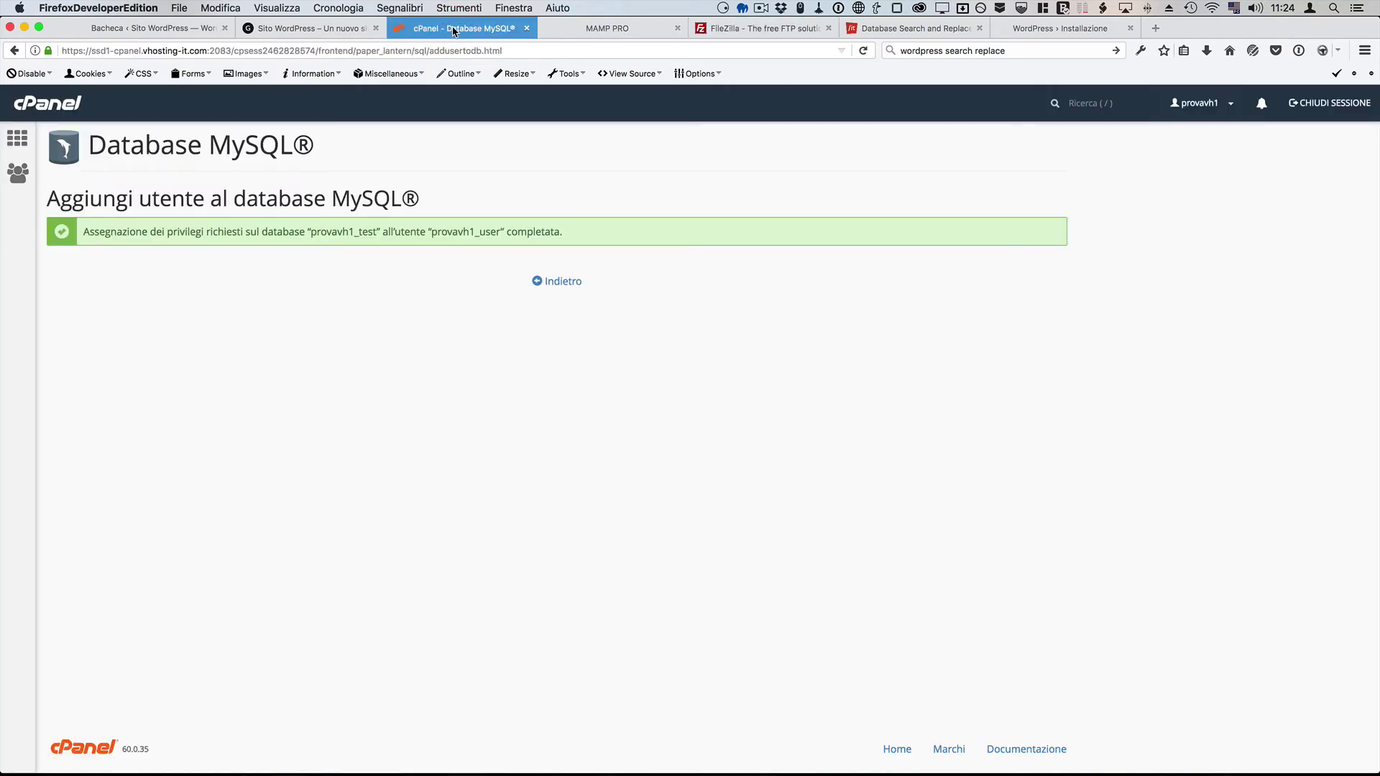
left_click(69, 106)
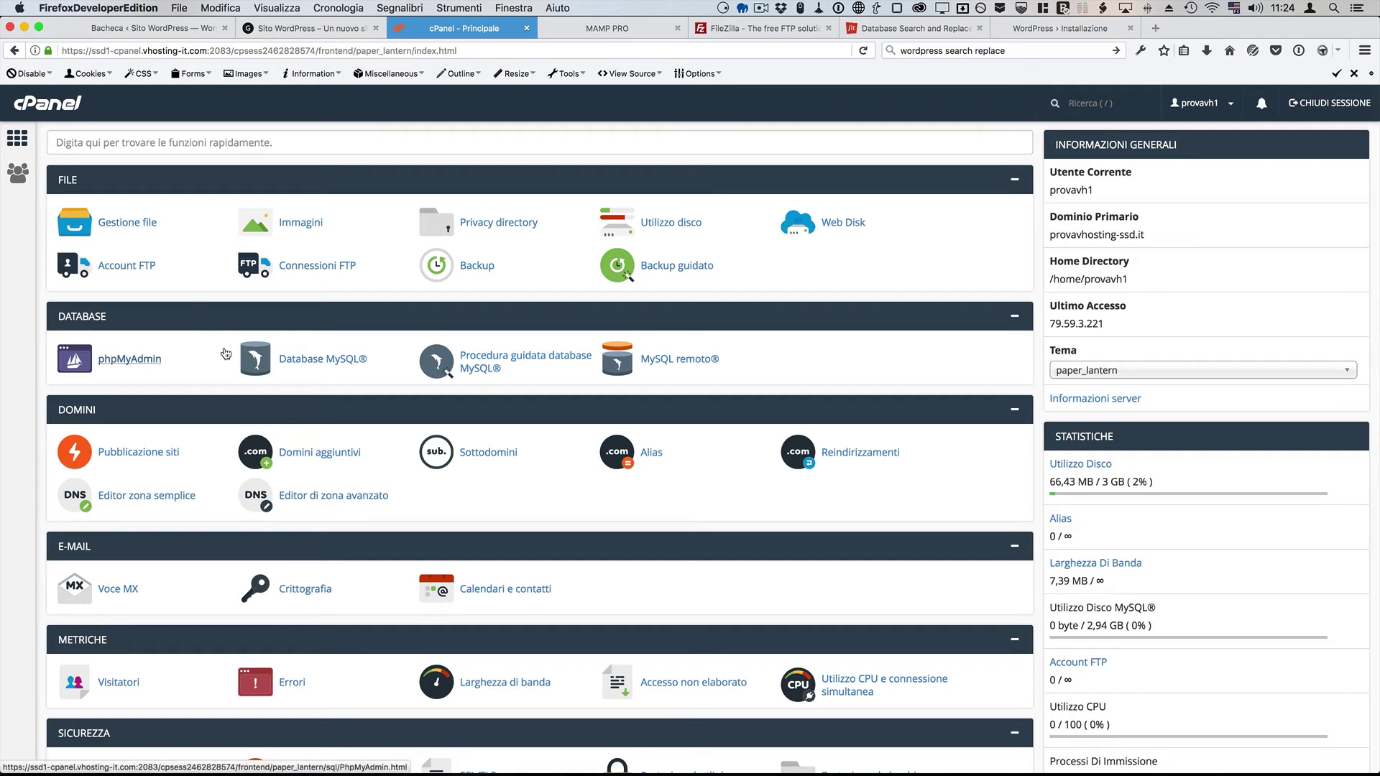
left_click(150, 365)
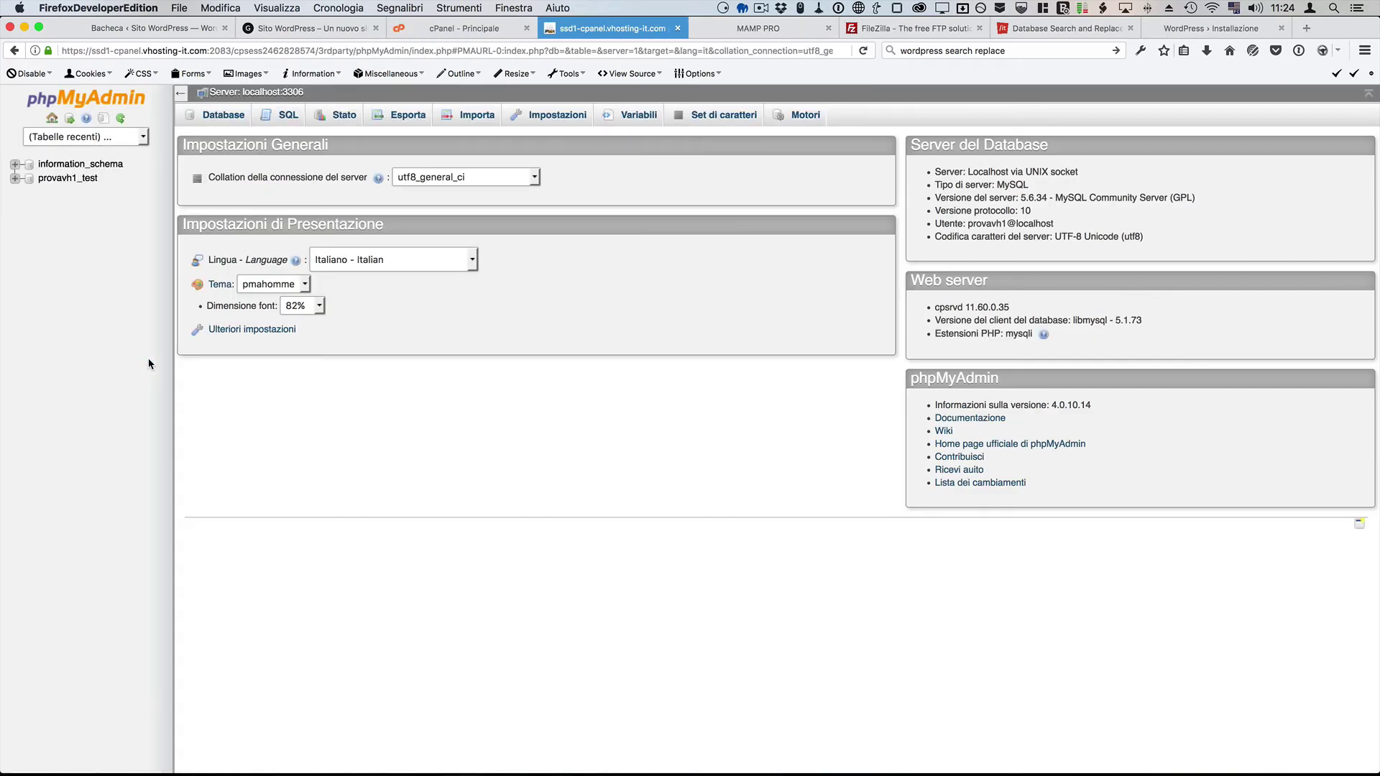
left_click(79, 182)
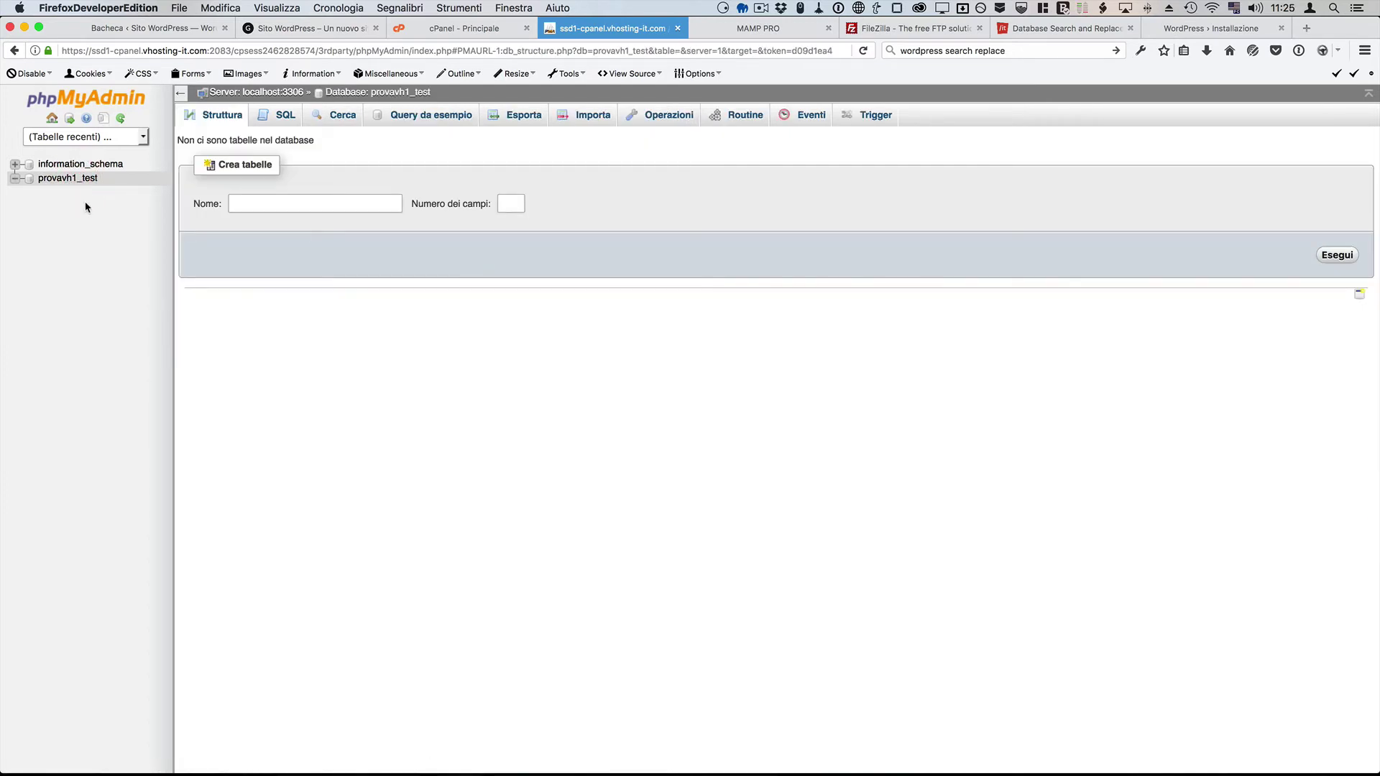
Step: Import sitowordpress.sql.zip from Downloads into provavh1_test and view its 12 wp_ tables
left_click(589, 120)
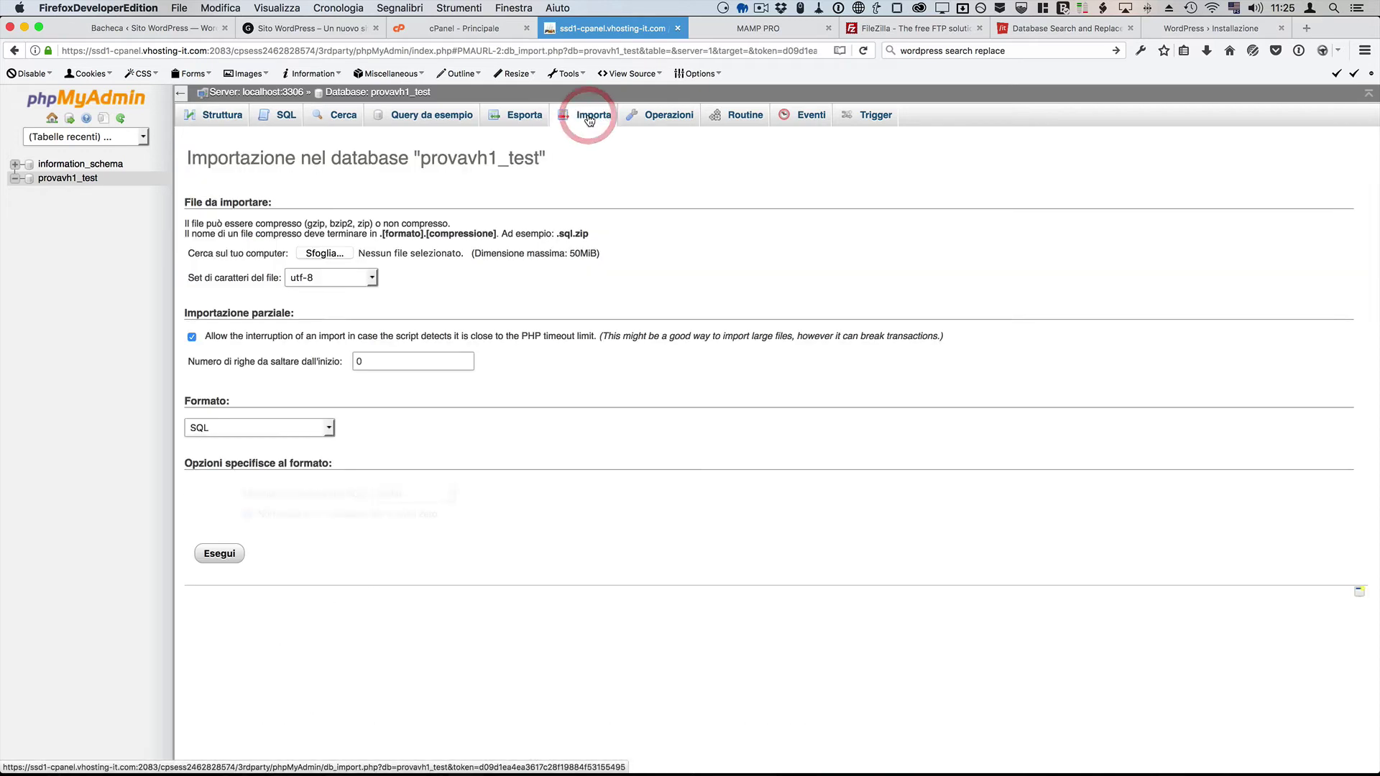
left_click(339, 255)
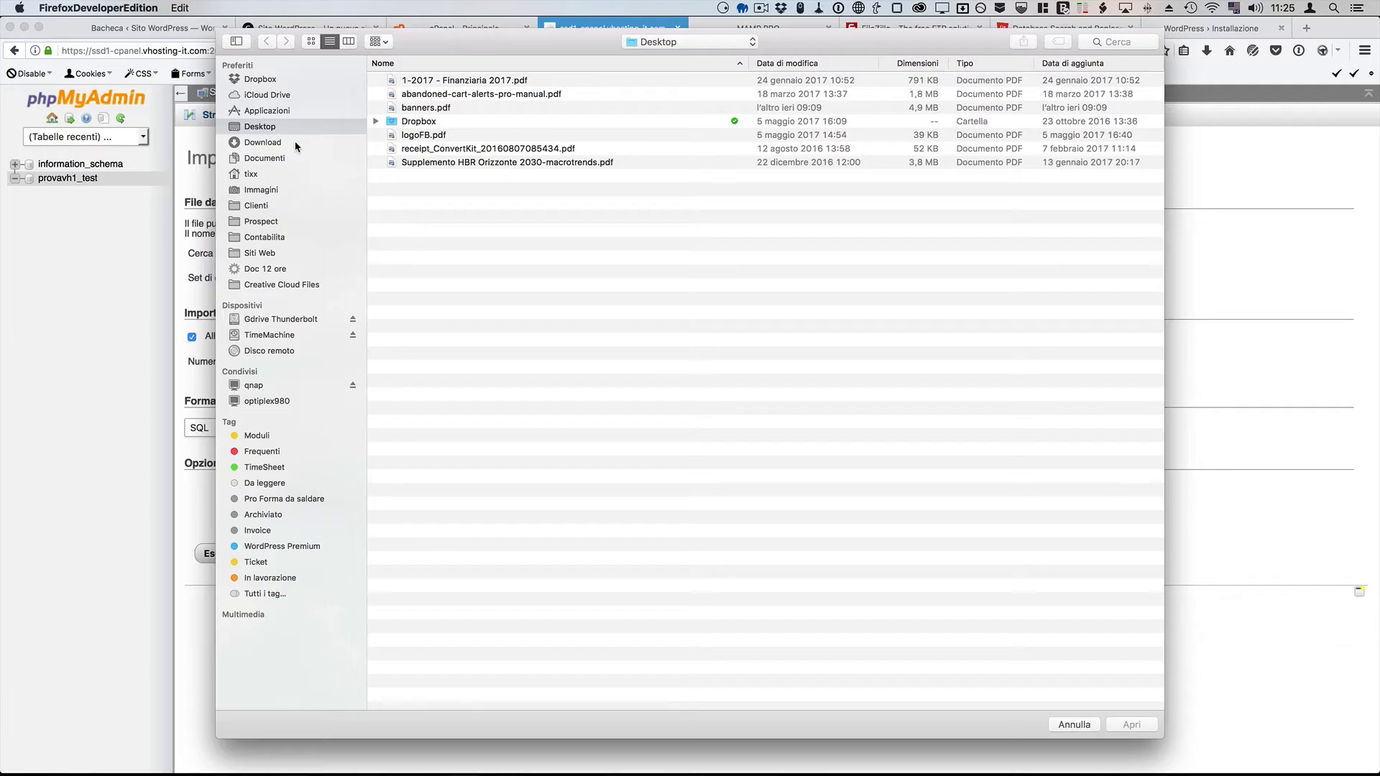
left_click(295, 143)
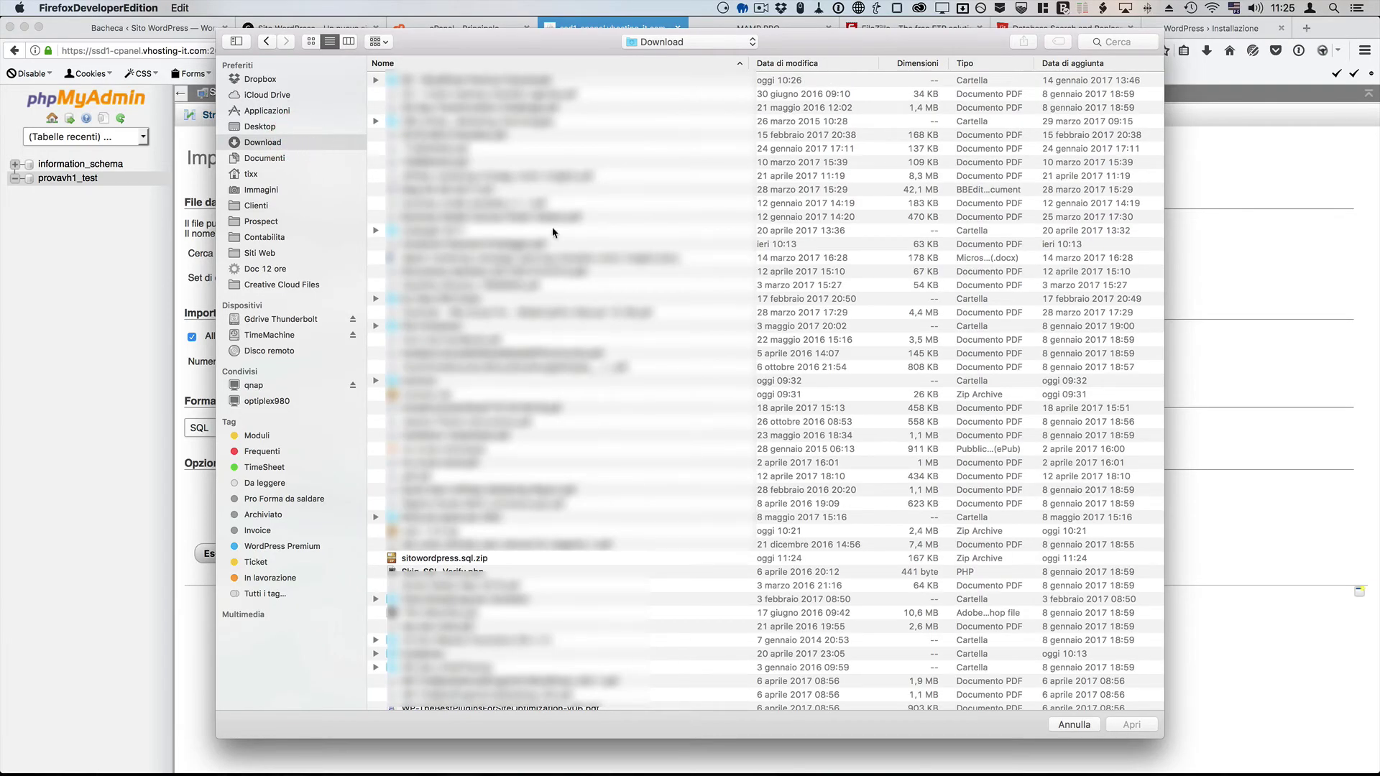
left_click(476, 560)
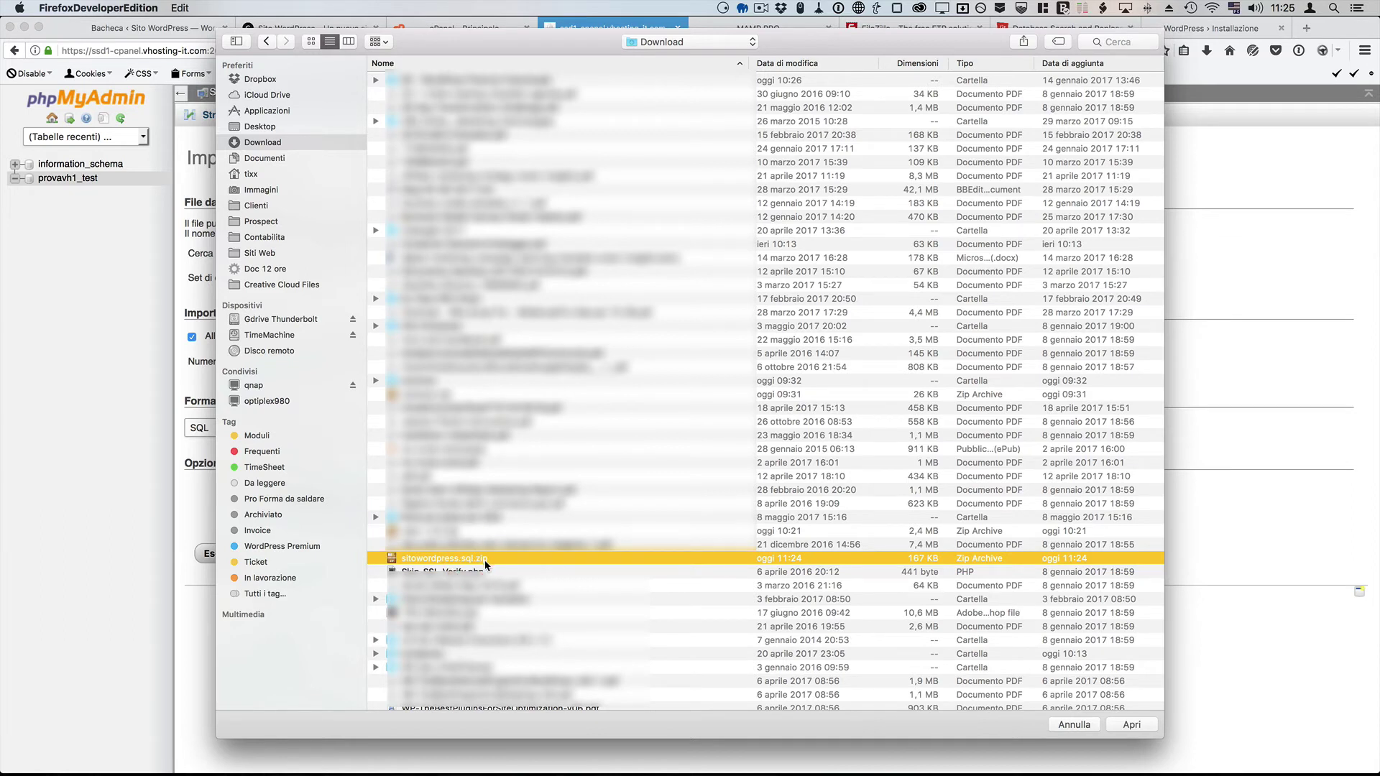
left_click(1152, 726)
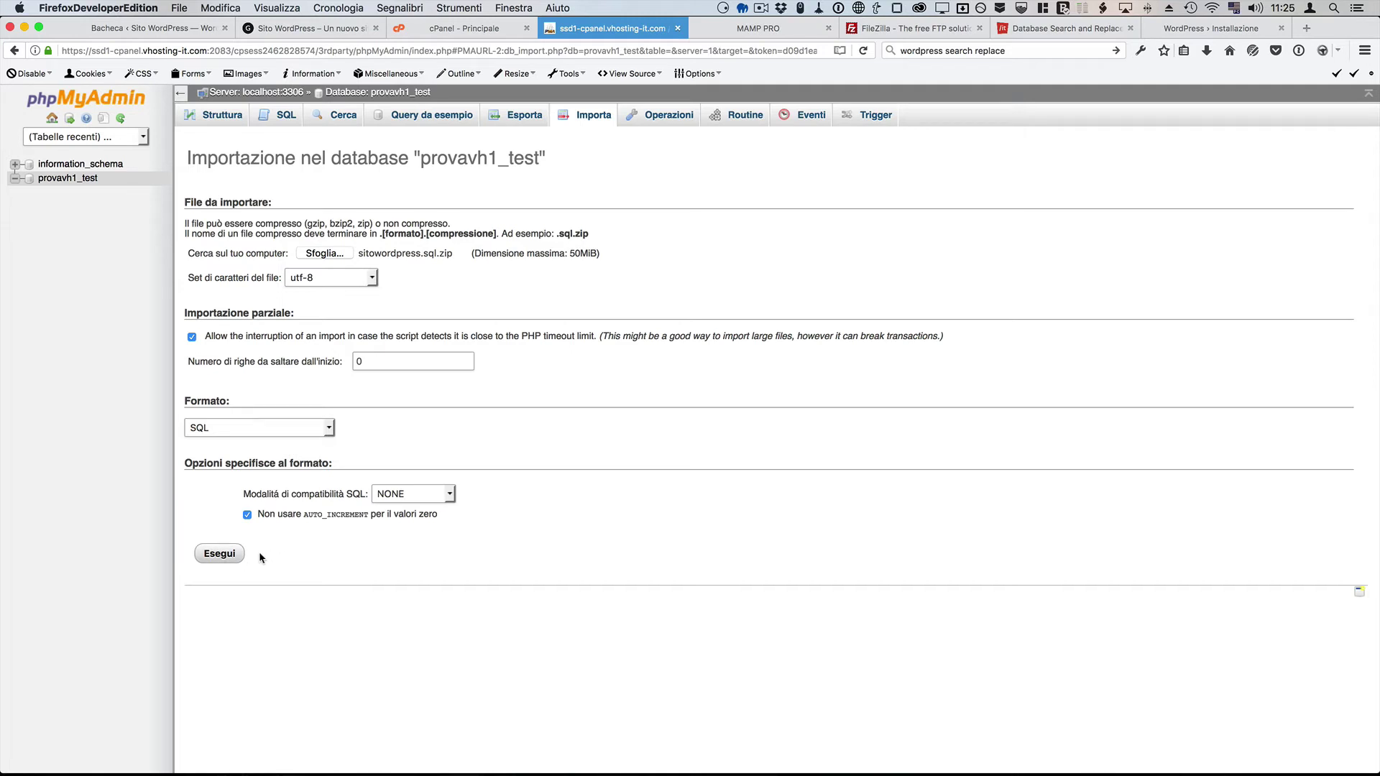
left_click(240, 555)
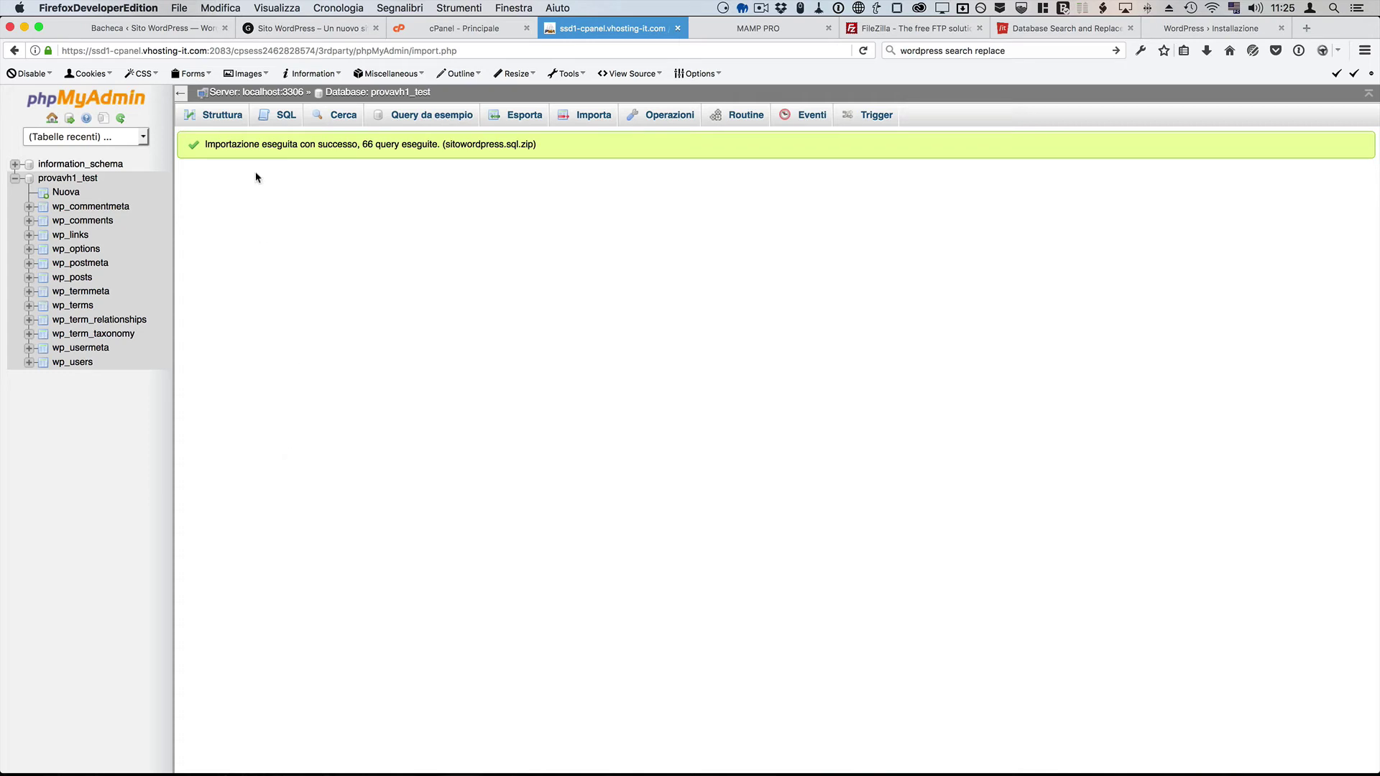
left_click(222, 121)
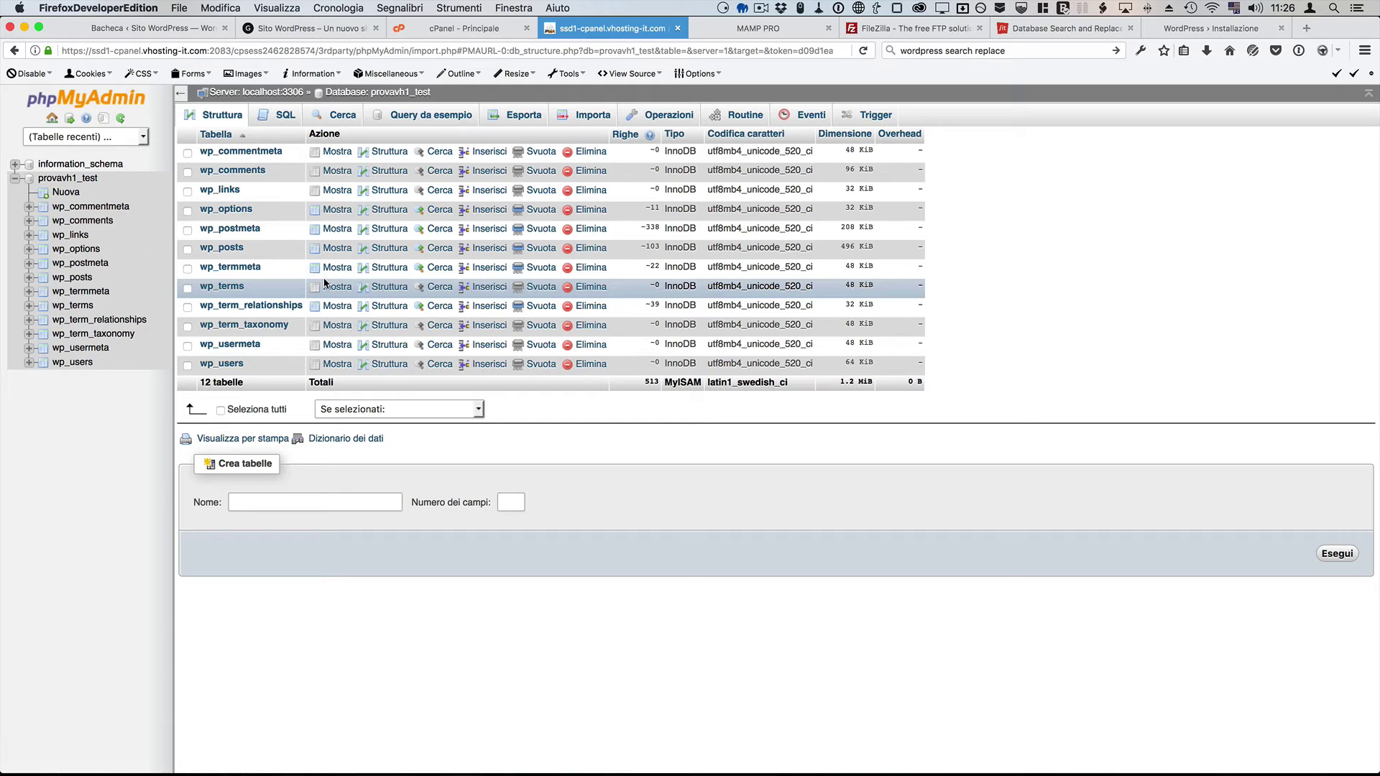
key("super+Tab")
key("super+Tab")
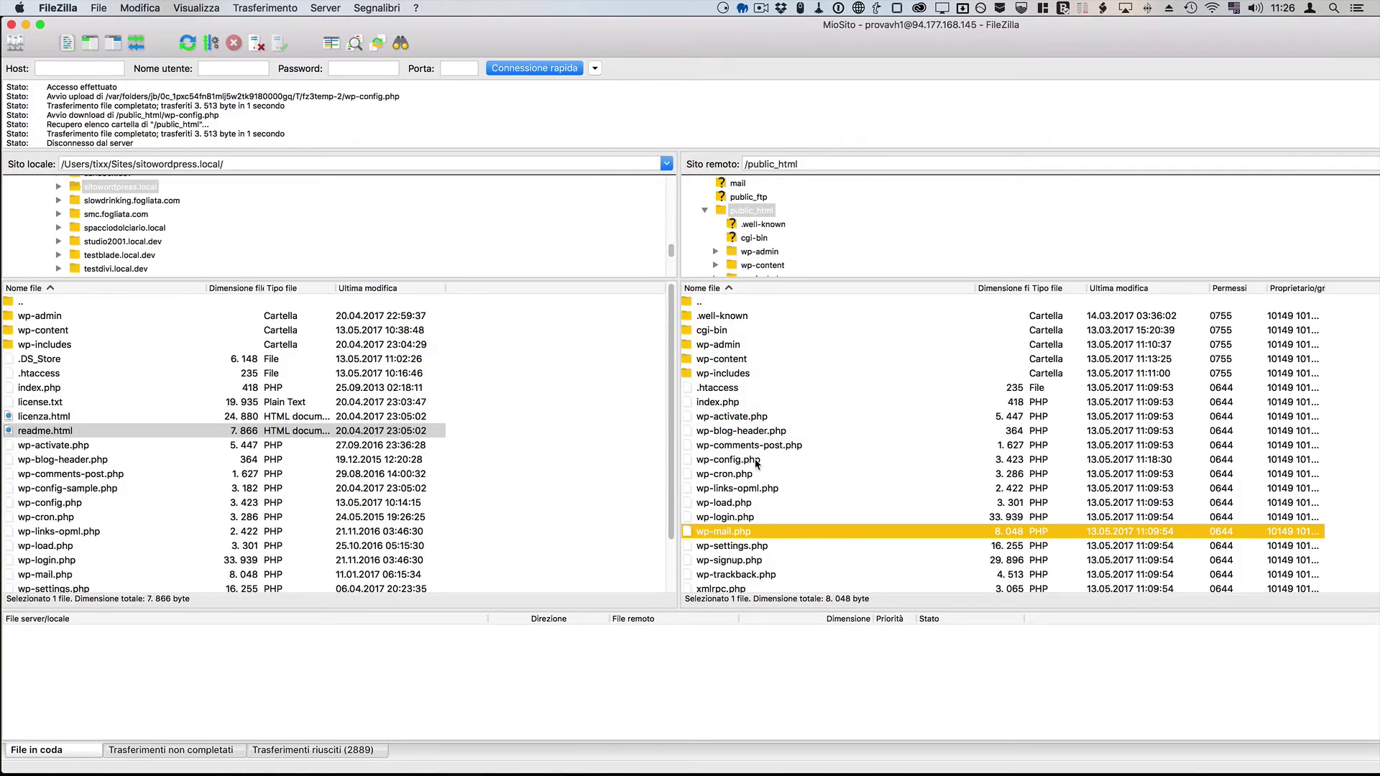
left_click(754, 459)
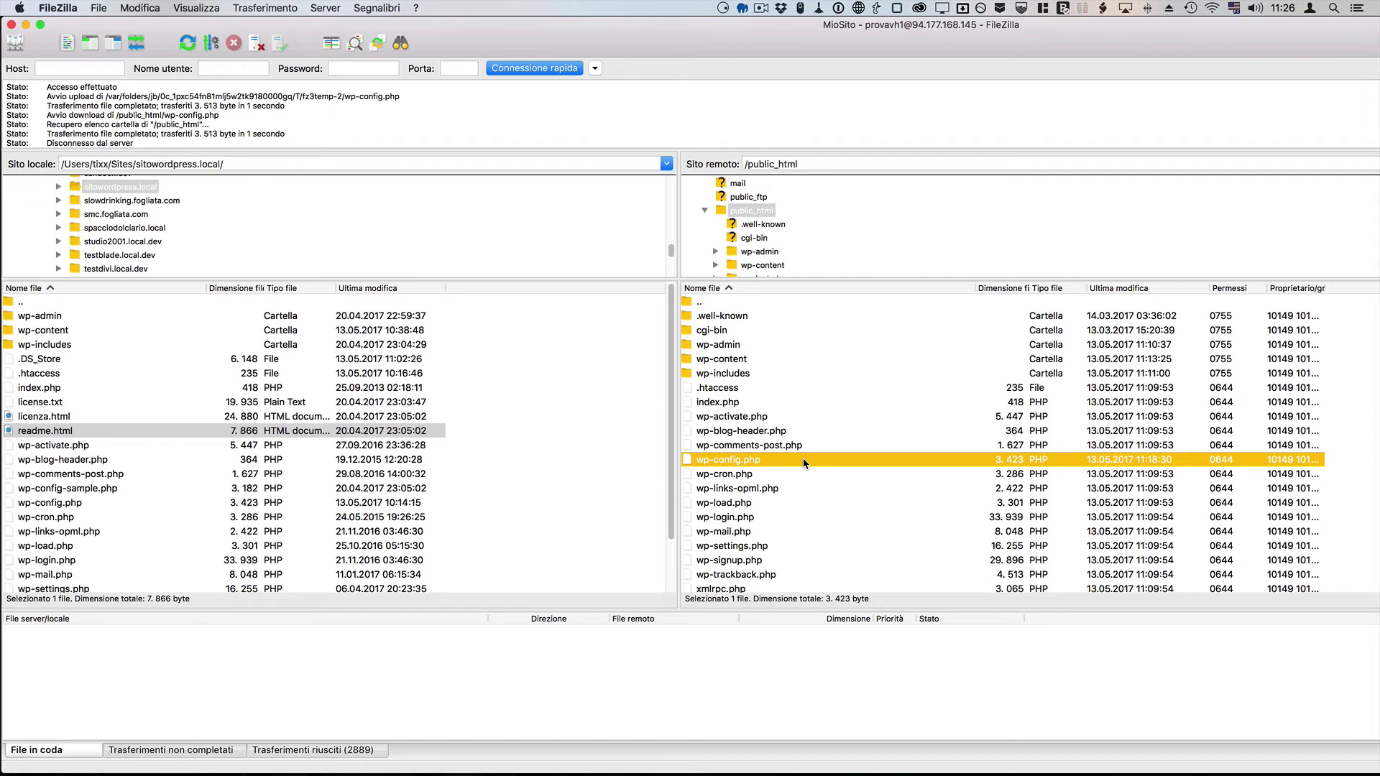
key("super+Tab")
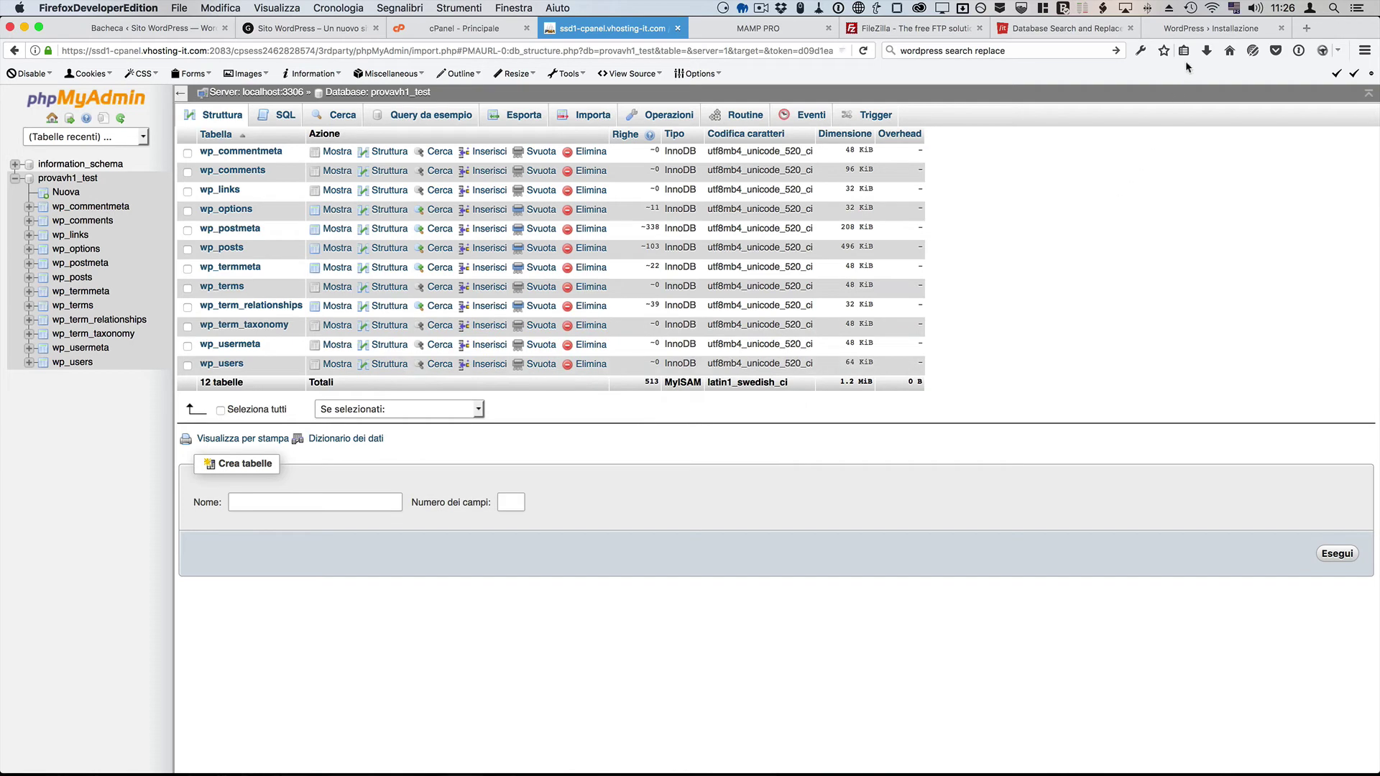
Step: Remove the install path from the address to load the live provavhosting-ssd.it homepage
left_click(1201, 28)
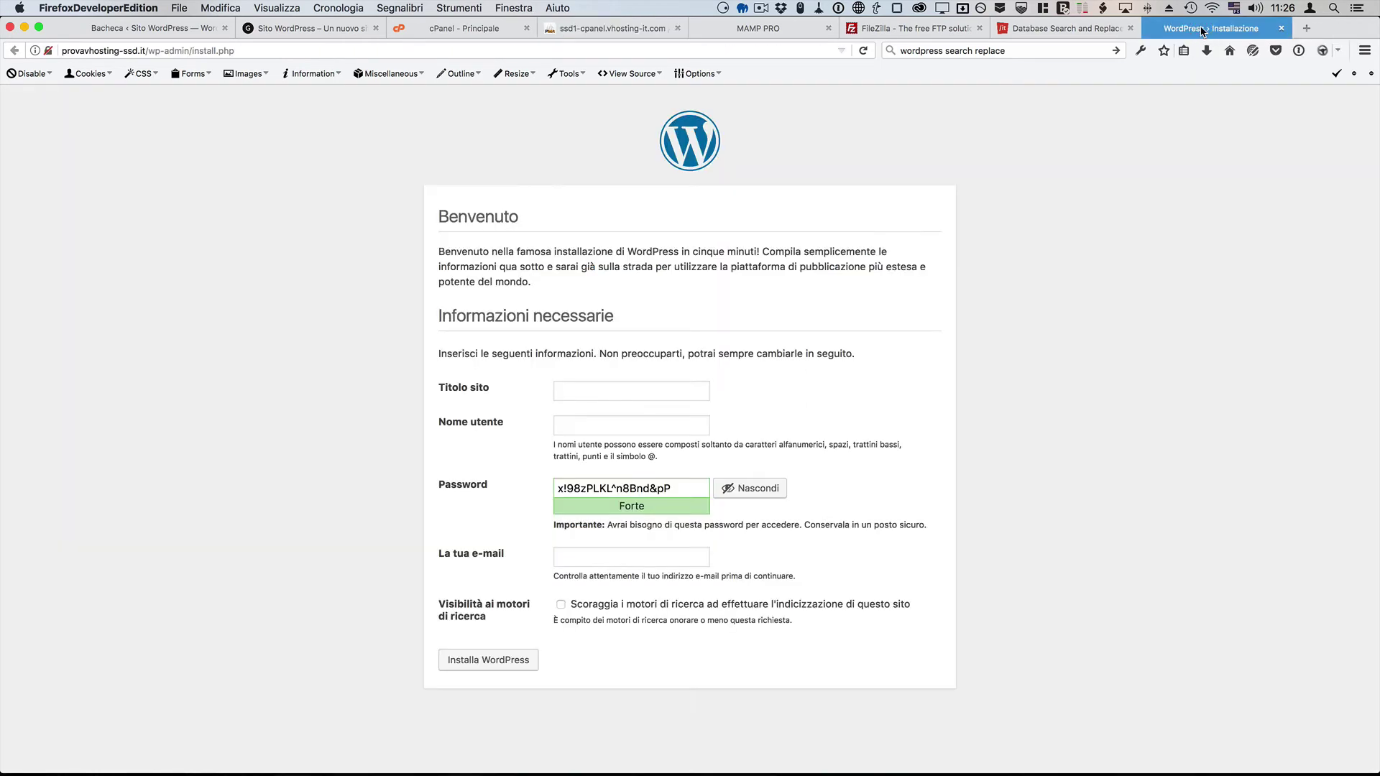
left_click_drag(150, 51, 279, 50)
key("BackSpace")
key("BackSpace")
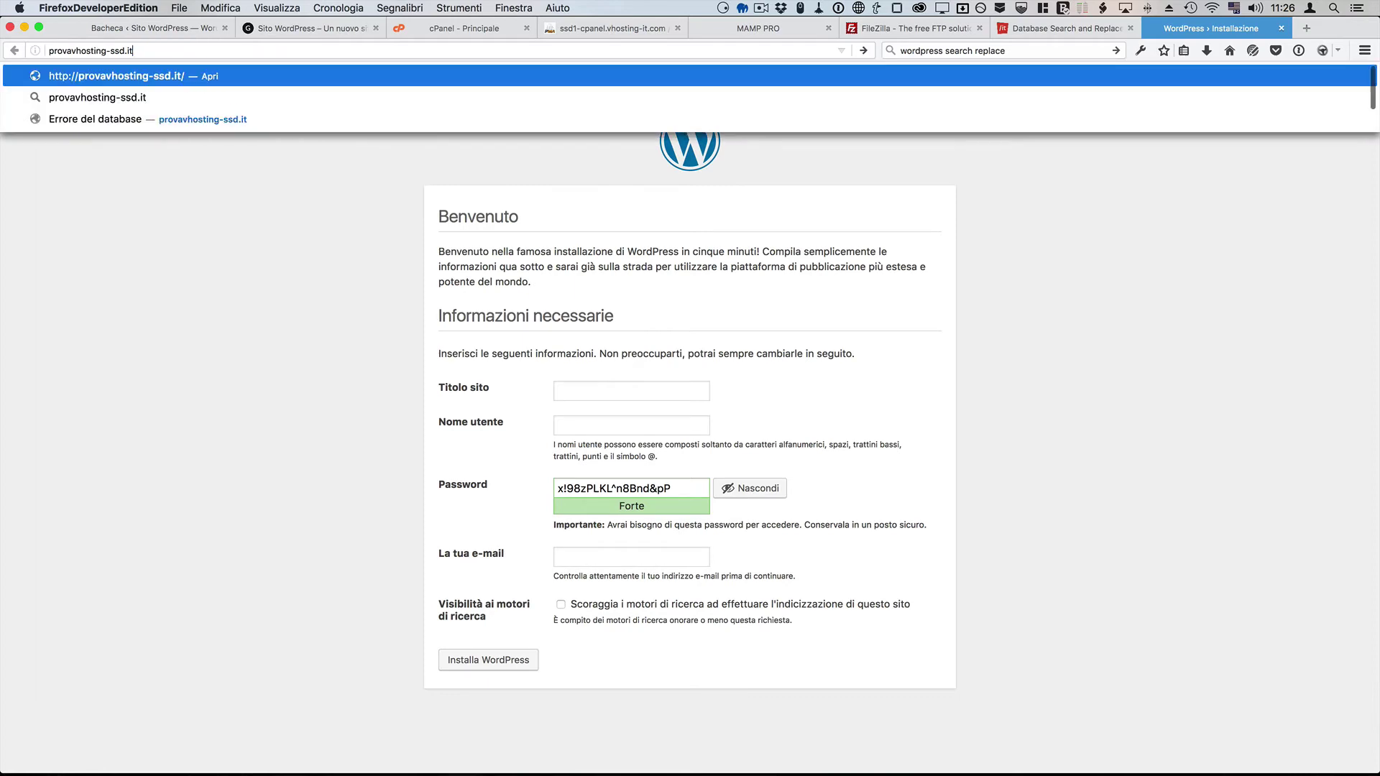
key("Return")
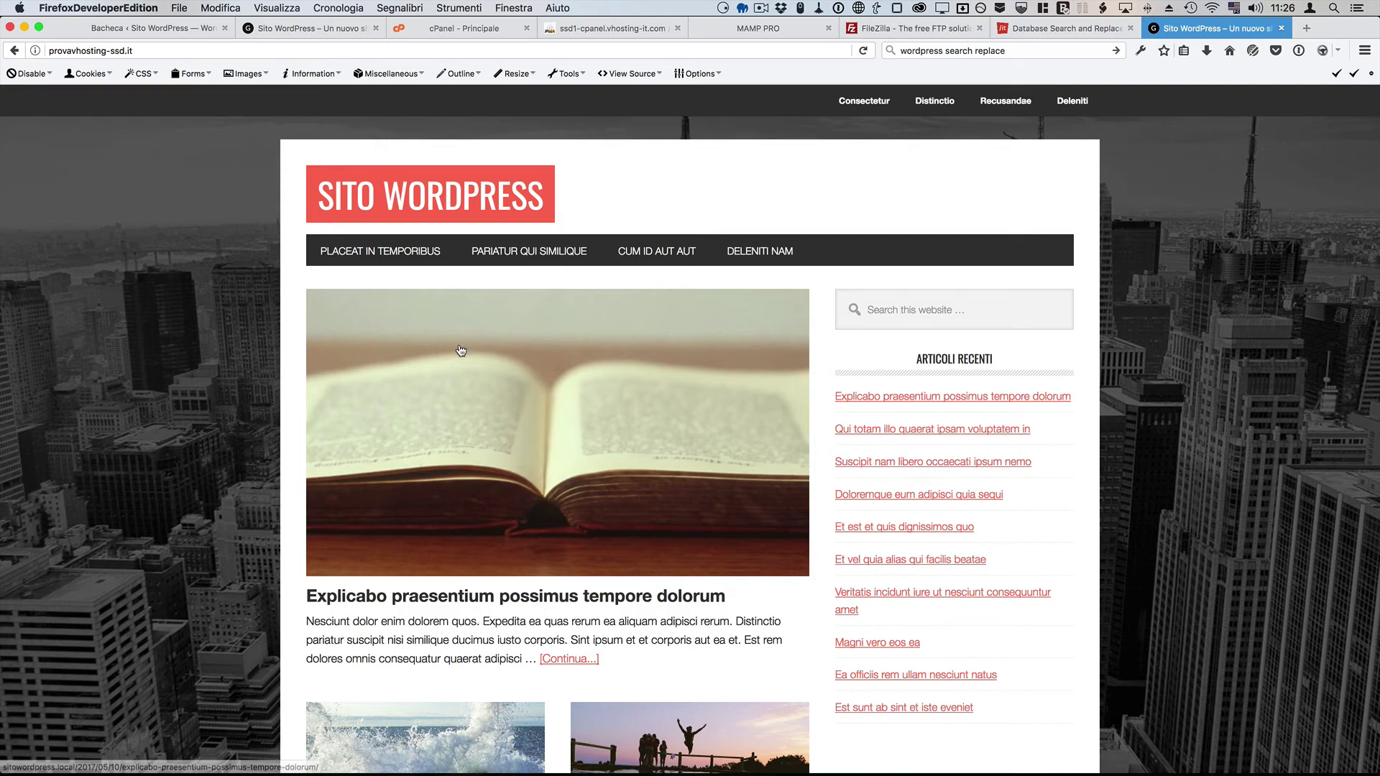
Step: Scroll through the SITO WORDPRESS homepage's posts and images, then back to the top
scroll(460, 349, "down", 5)
scroll(460, 350, "down", 8)
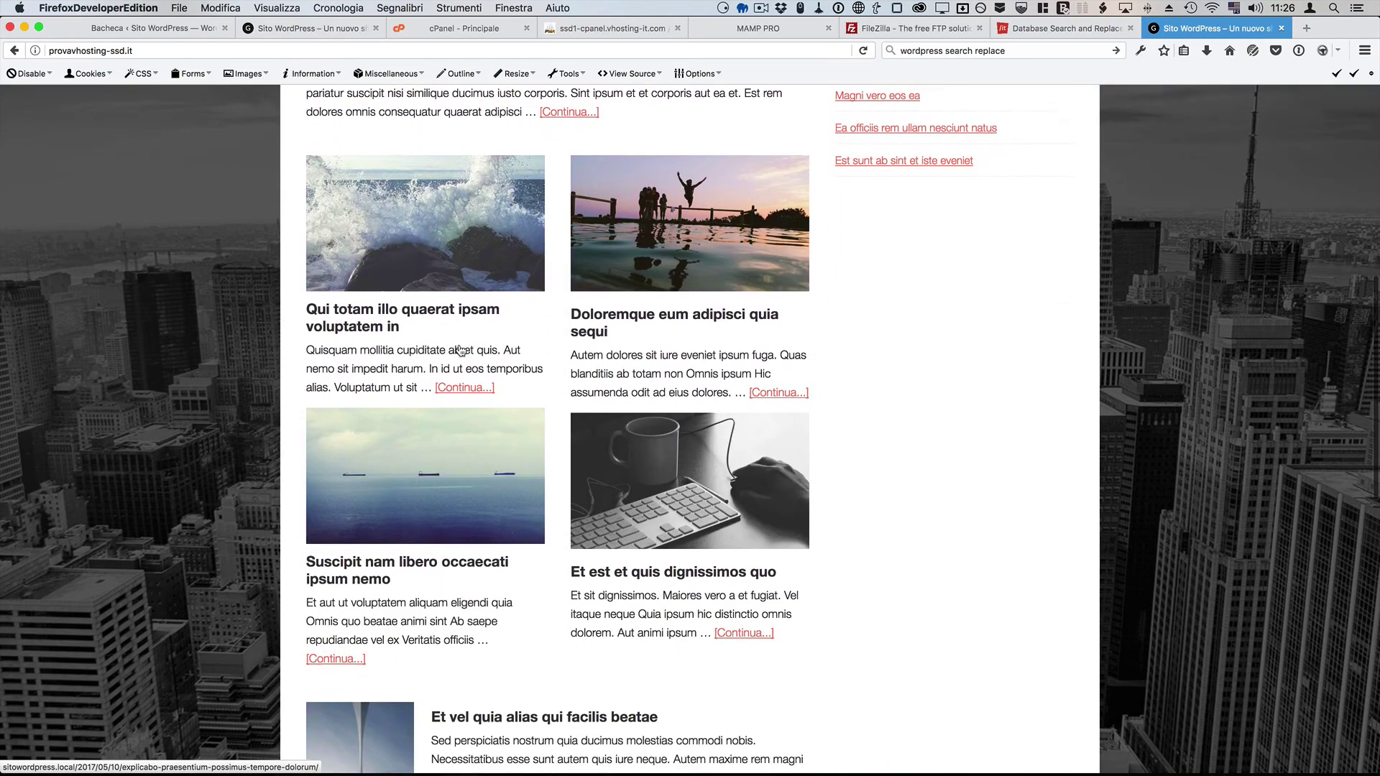
scroll(460, 350, "up", 2)
scroll(459, 349, "up", 10)
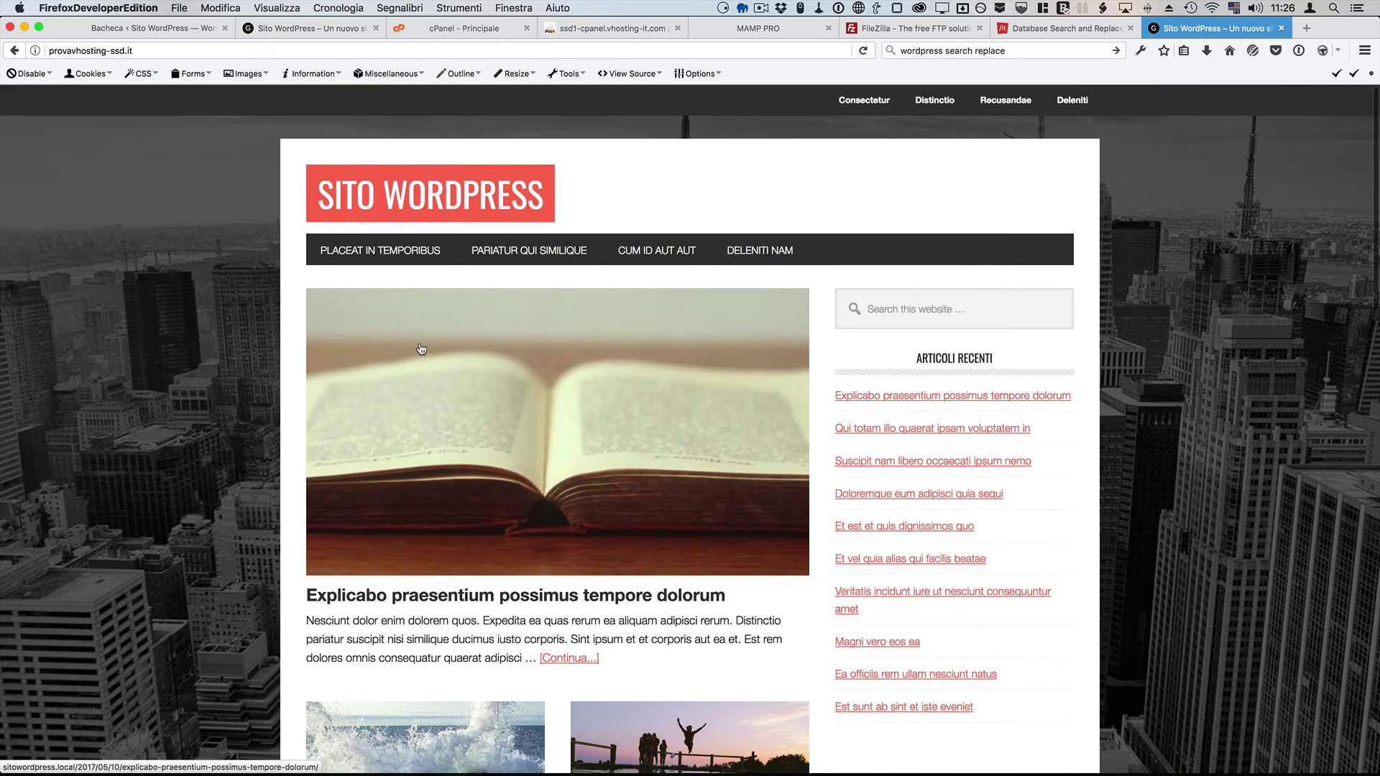
left_click(247, 47)
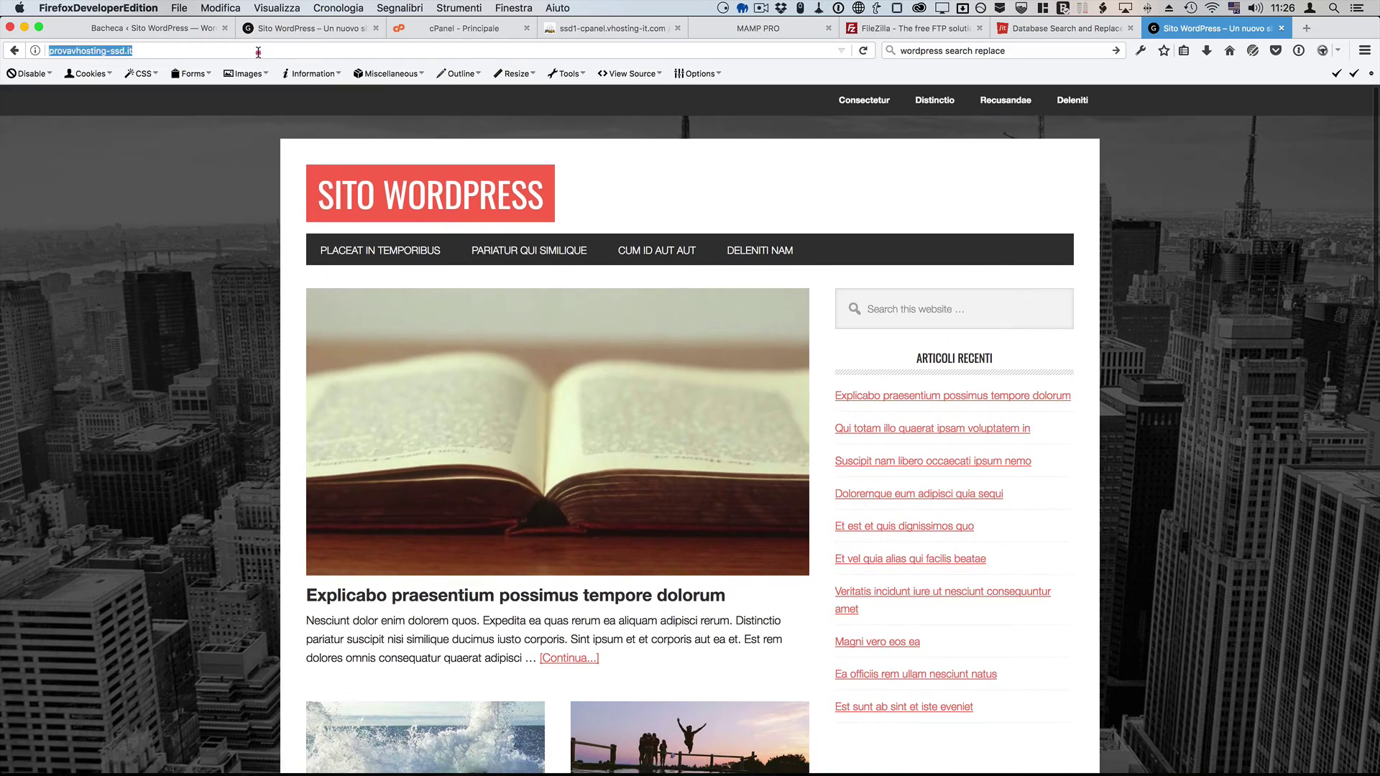
left_click(257, 47)
type("/wp-admin")
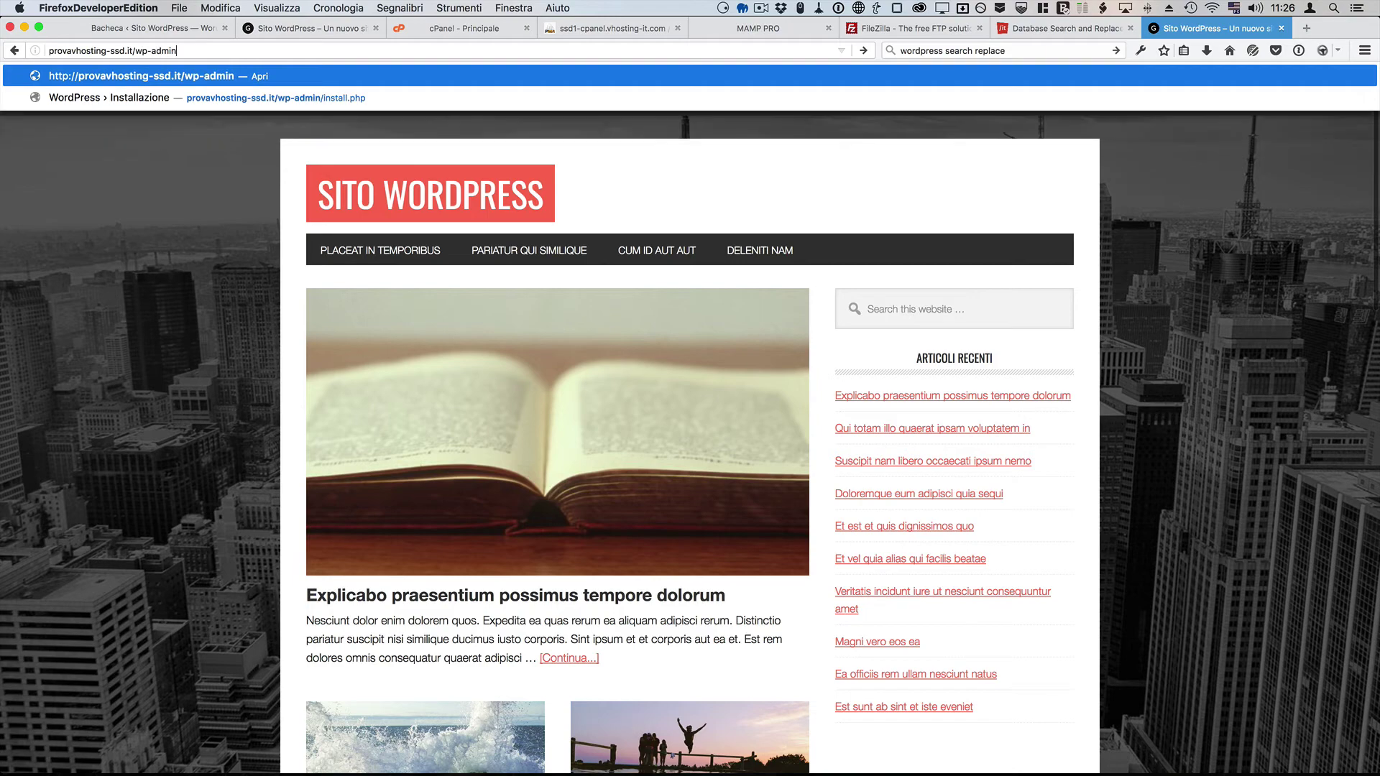
key("Return")
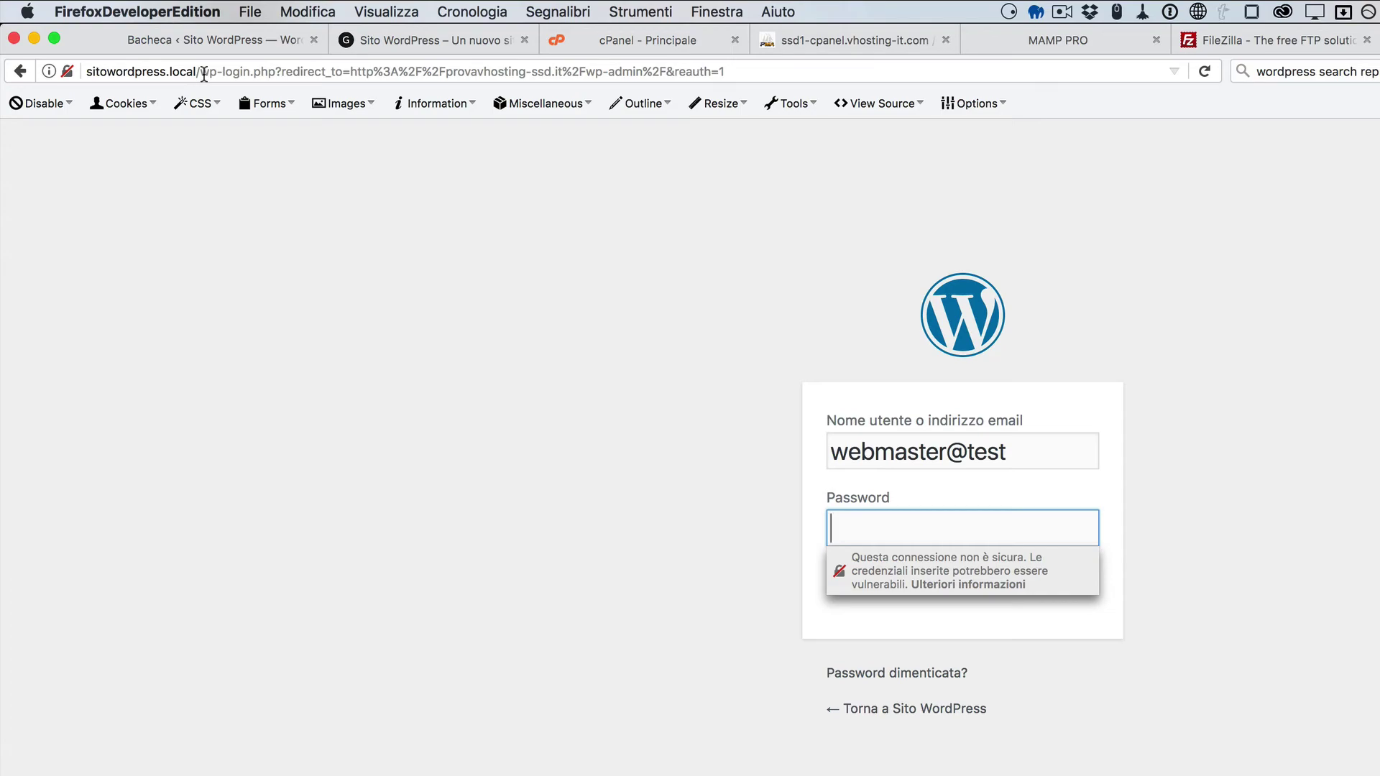
left_click(20, 72)
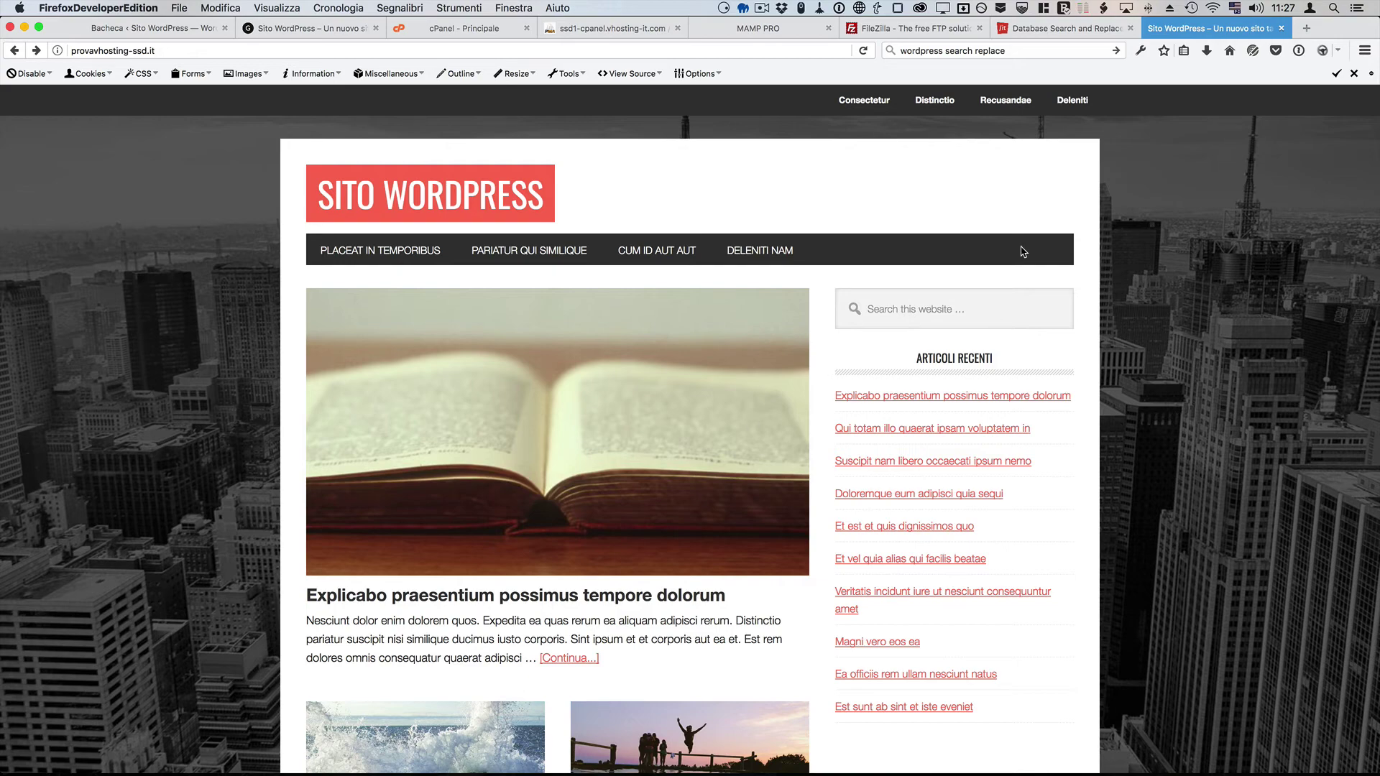
Step: Switch to the Database Search and Replace tab offering Search Replace DB 3.1.0
left_click(1071, 29)
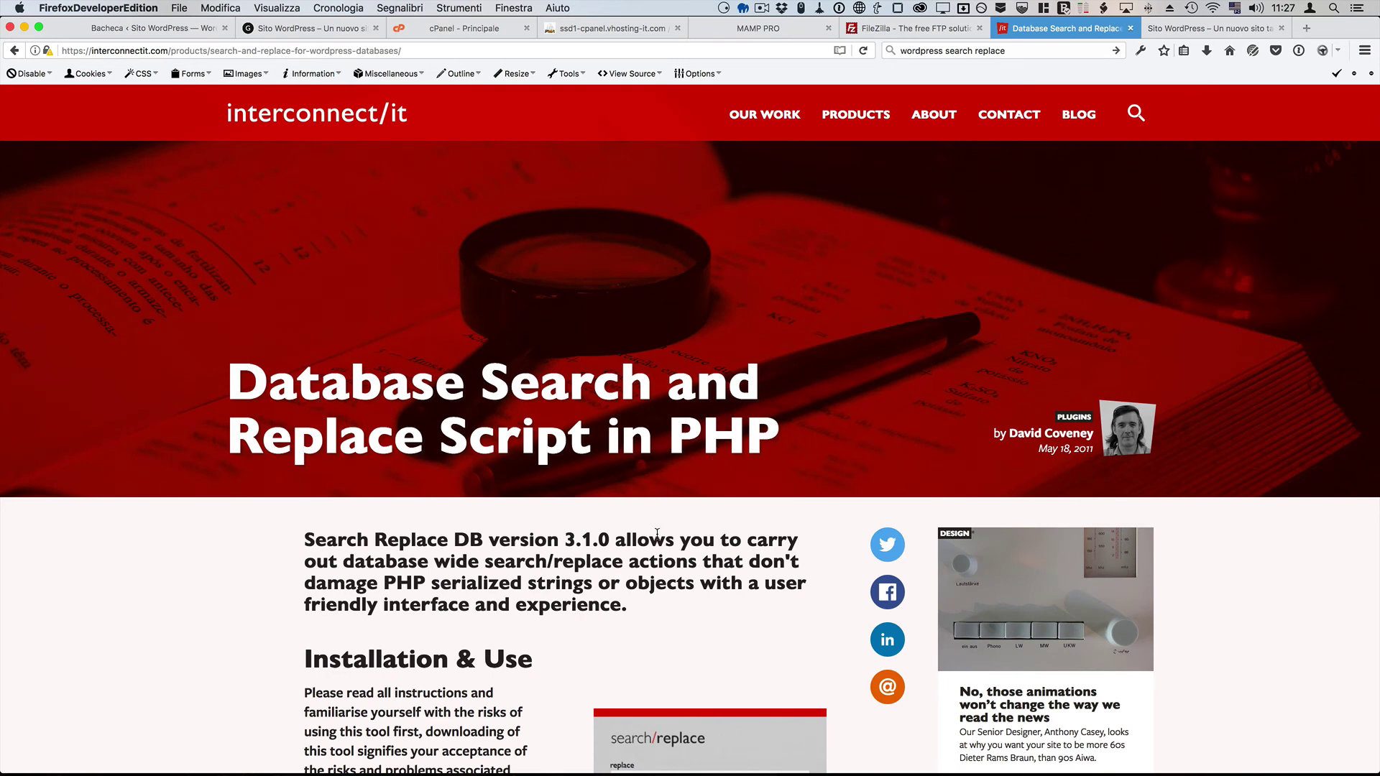
scroll(657, 534, "down", 1)
scroll(416, 480, "up", 1)
Step: Search 'wordpress search replace' and open the interconnect/it script page
left_click(959, 51)
left_click(1060, 50)
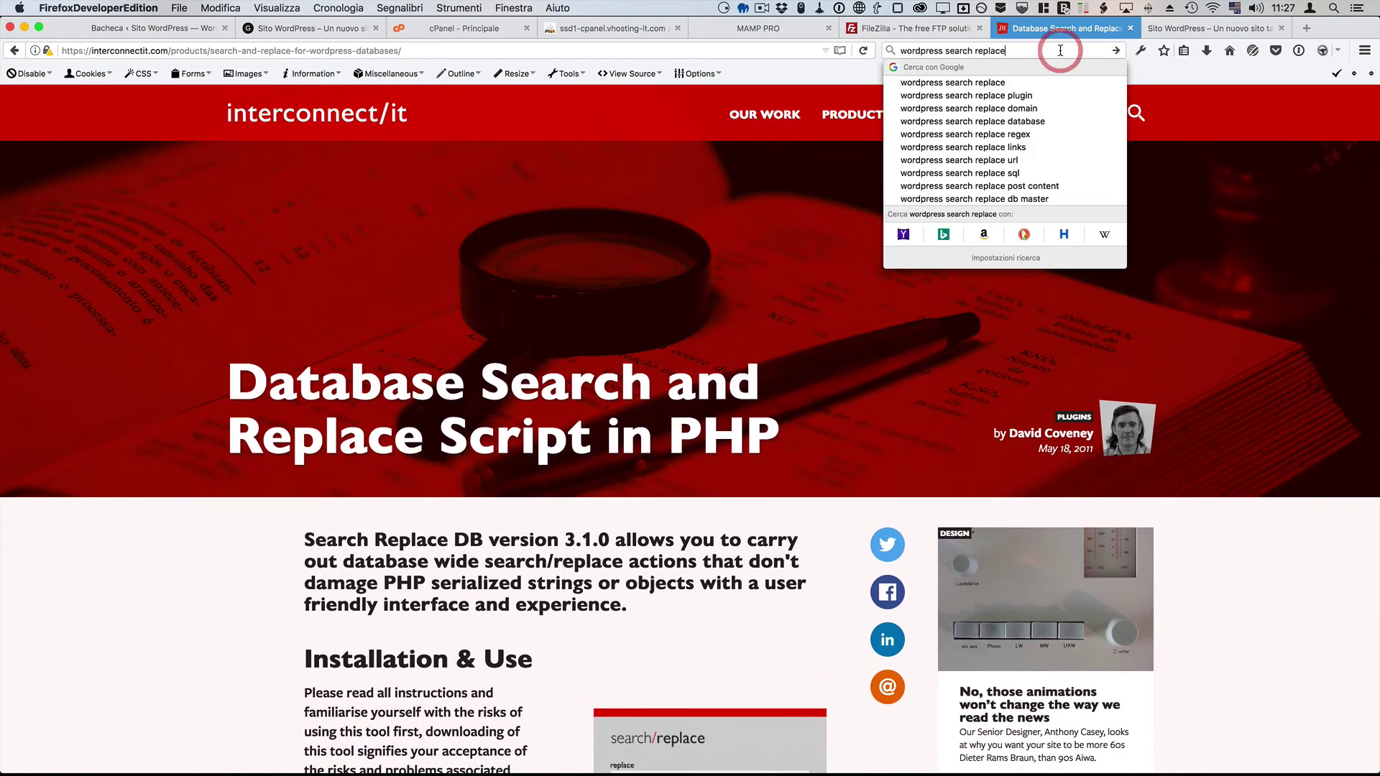
key("Return")
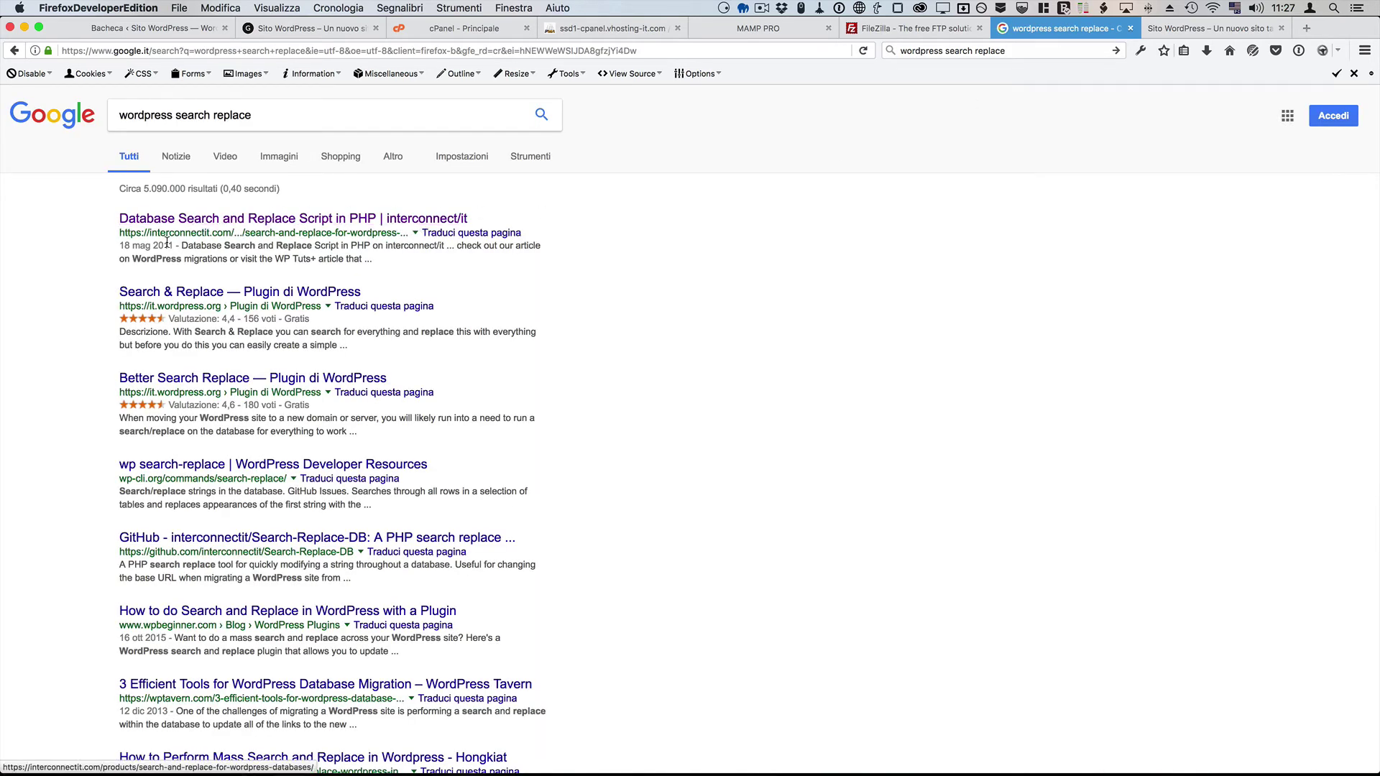
left_click(216, 220)
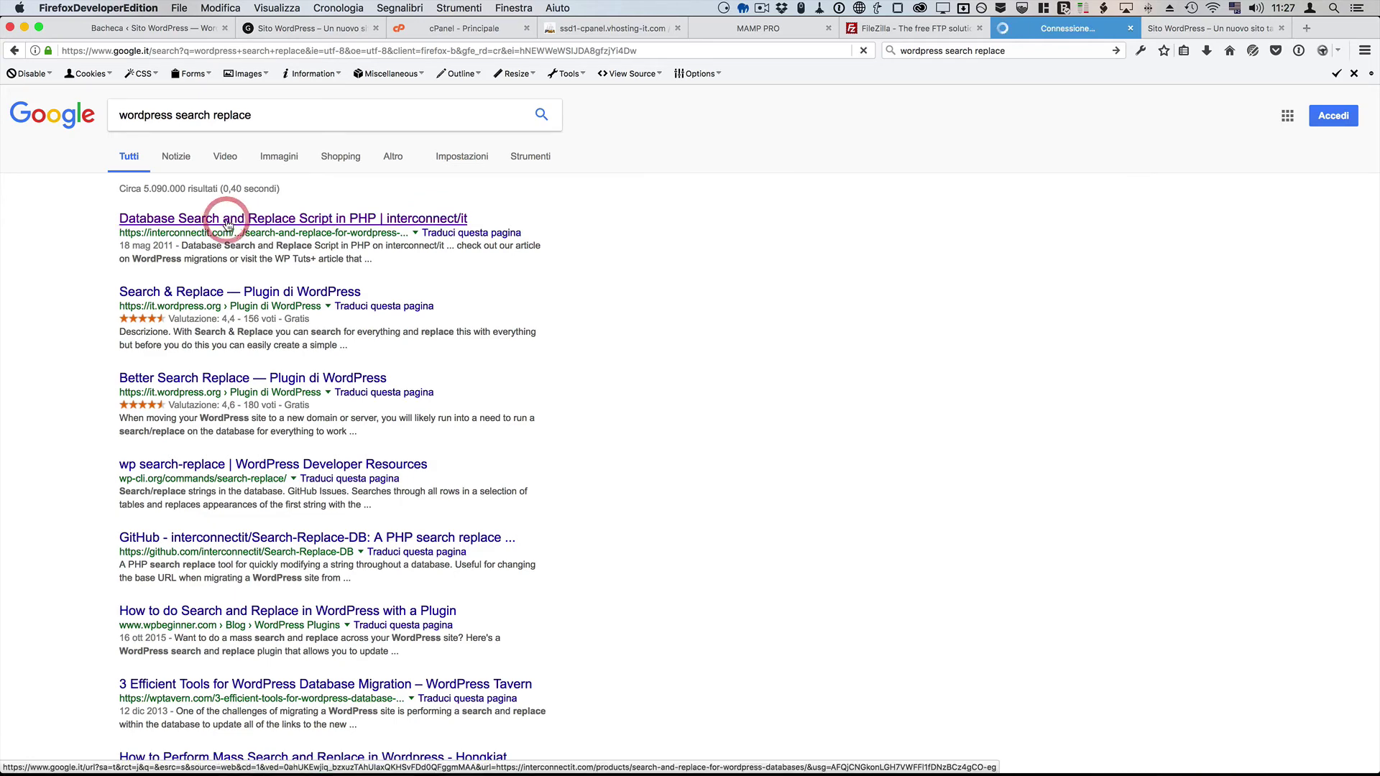
scroll(404, 325, "down", 5)
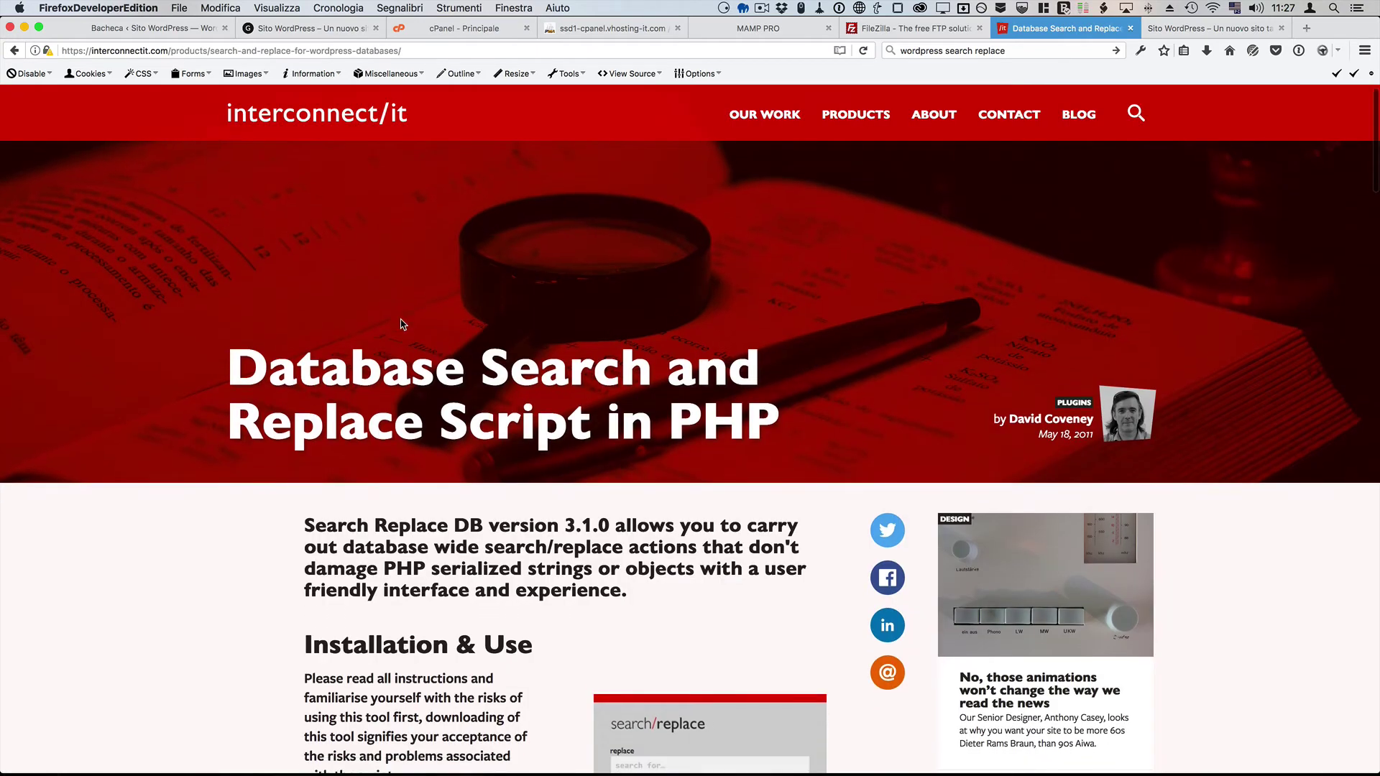
scroll(402, 324, "down", 7)
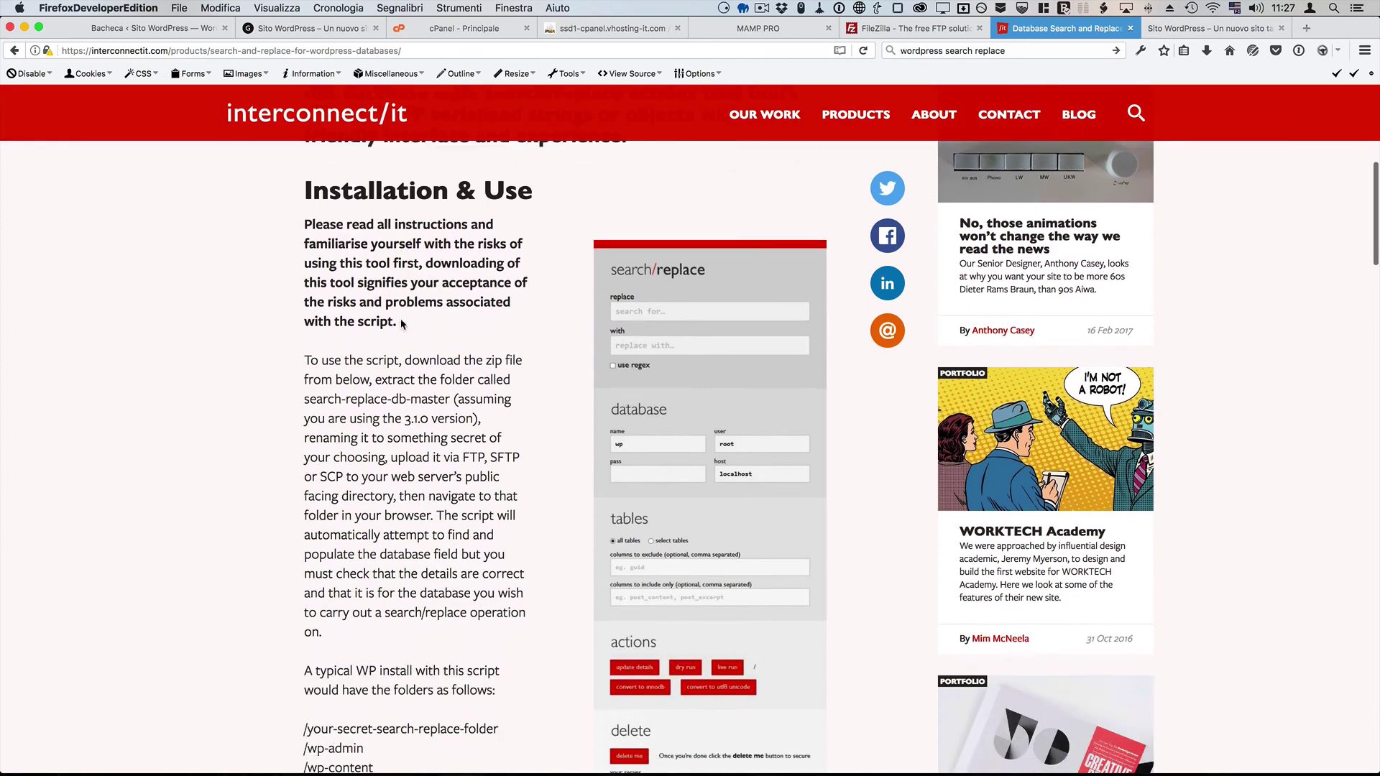
scroll(401, 319, "down", 9)
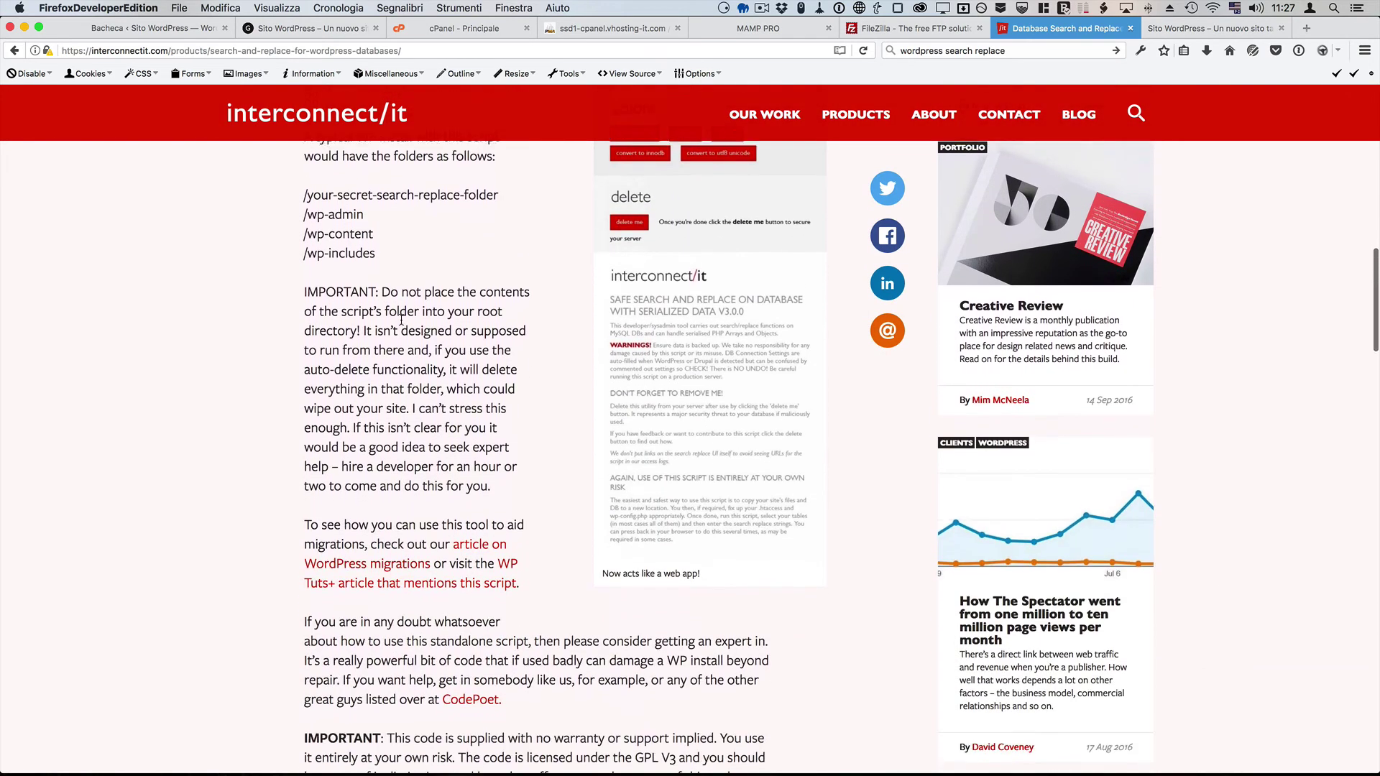
scroll(401, 319, "down", 2)
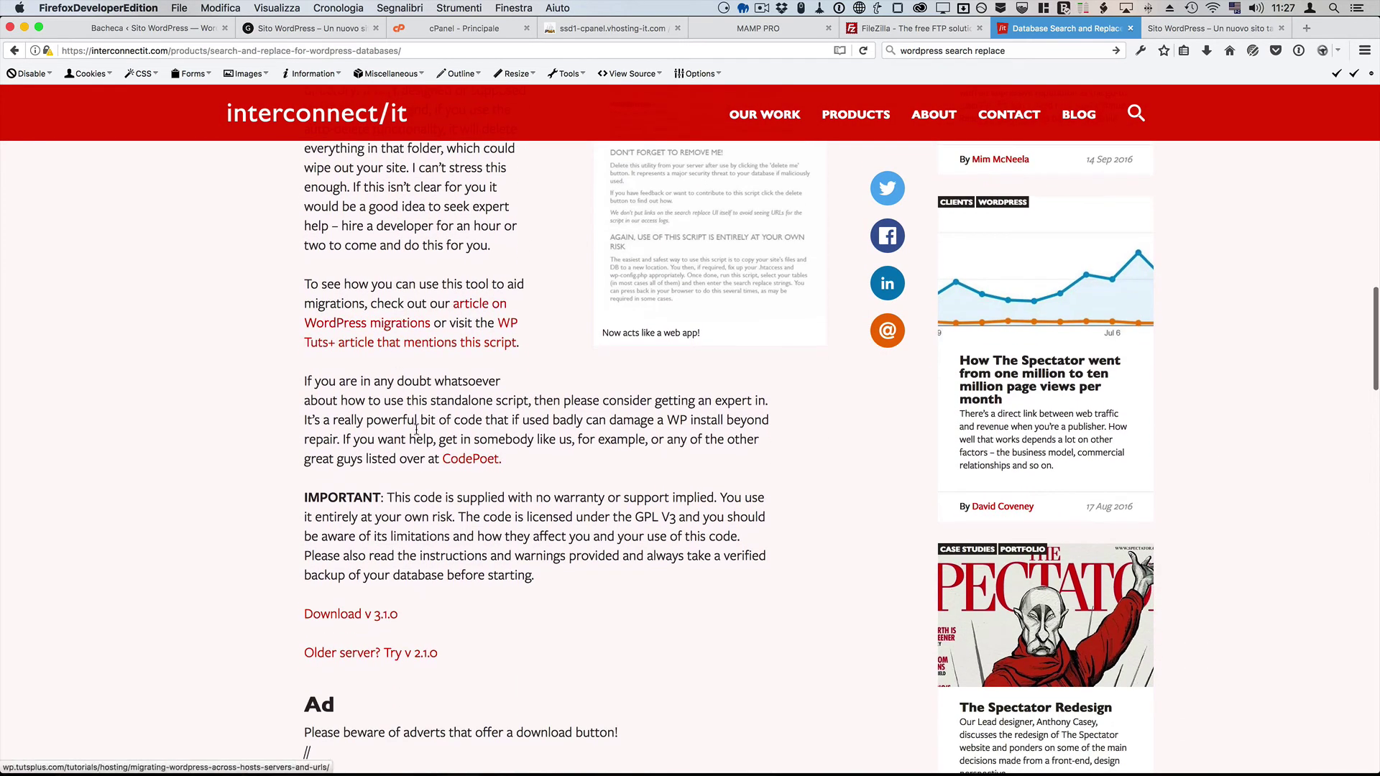
Step: Download Search-Replace-DB-master.zip (v 3.1.0) and reveal it in the Download folder
left_click(387, 617)
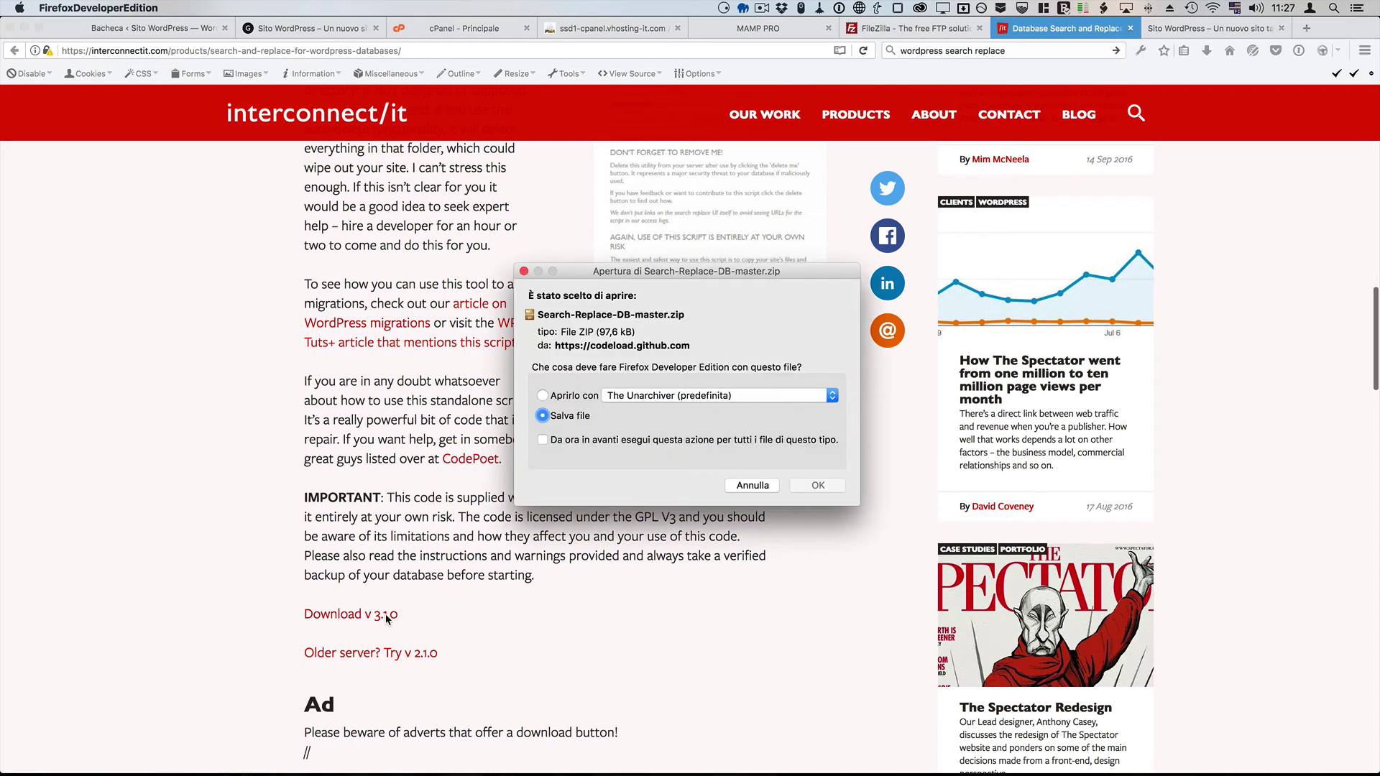
left_click(818, 487)
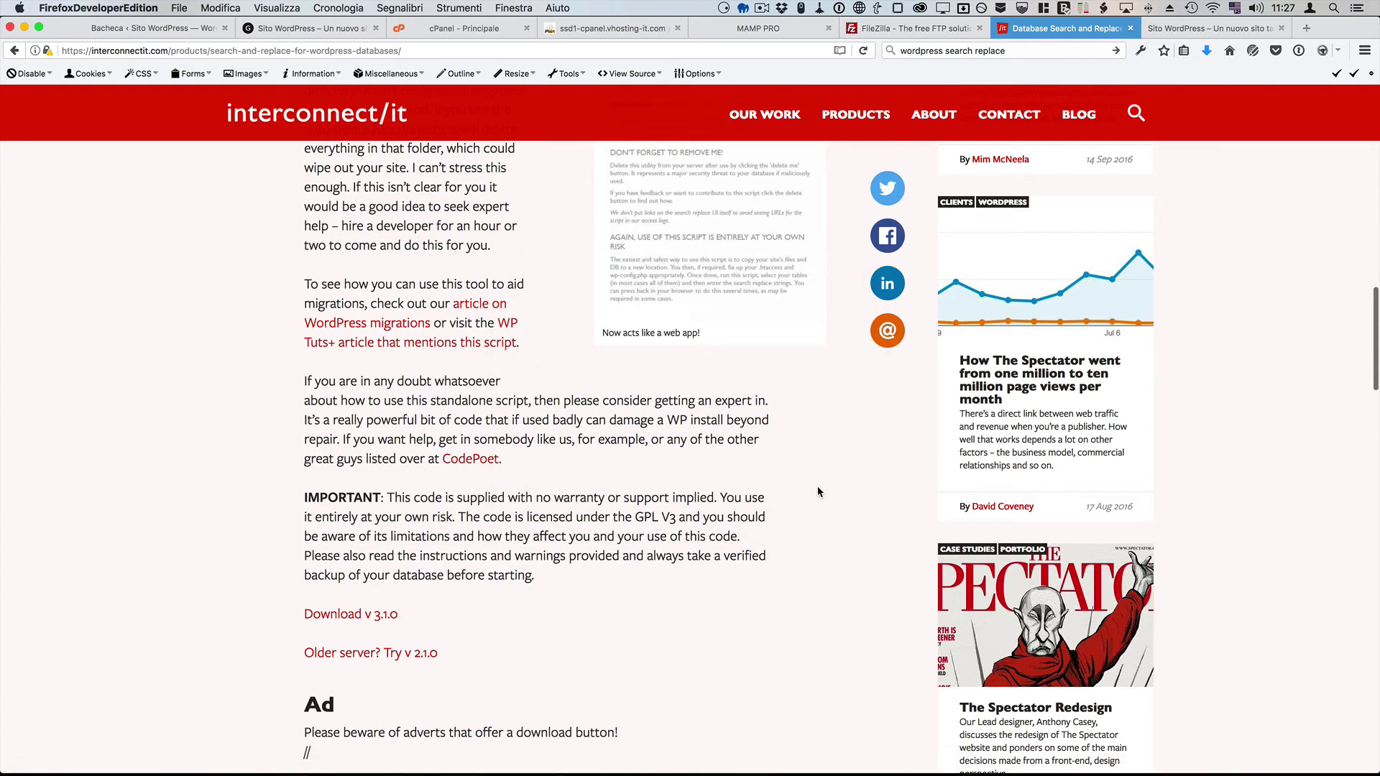
left_click(1208, 52)
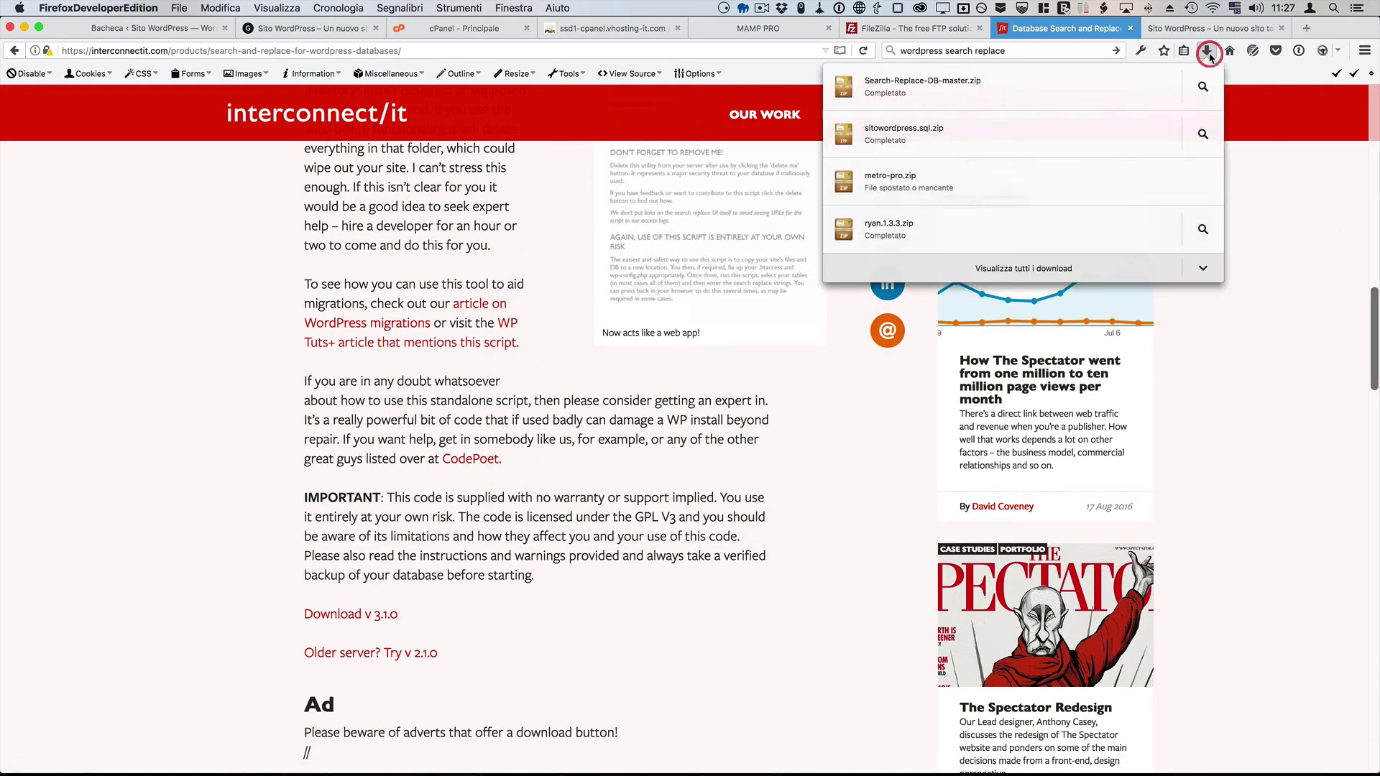
left_click(1210, 89)
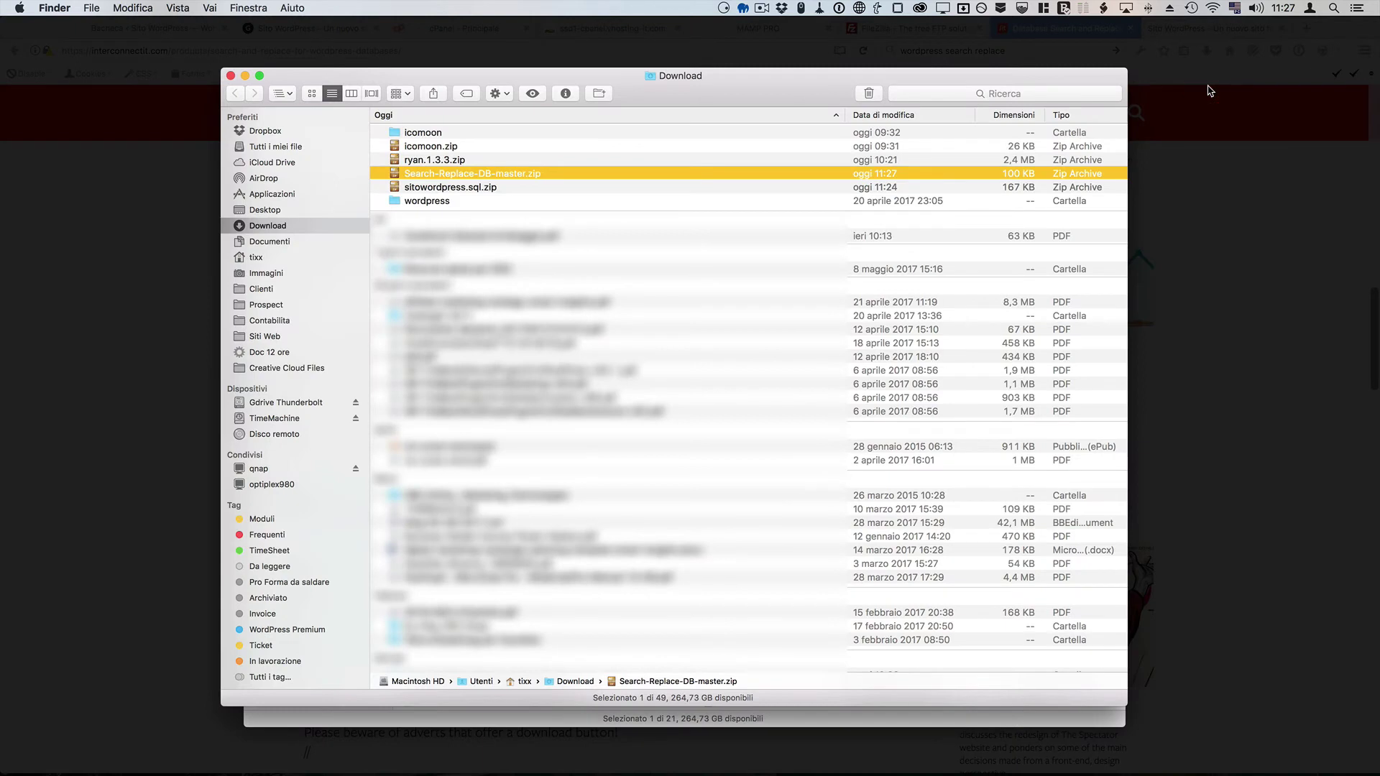
Step: Unzip Search-Replace-DB-master.zip into a folder in Download, then switch to FileZilla
double_click(455, 175)
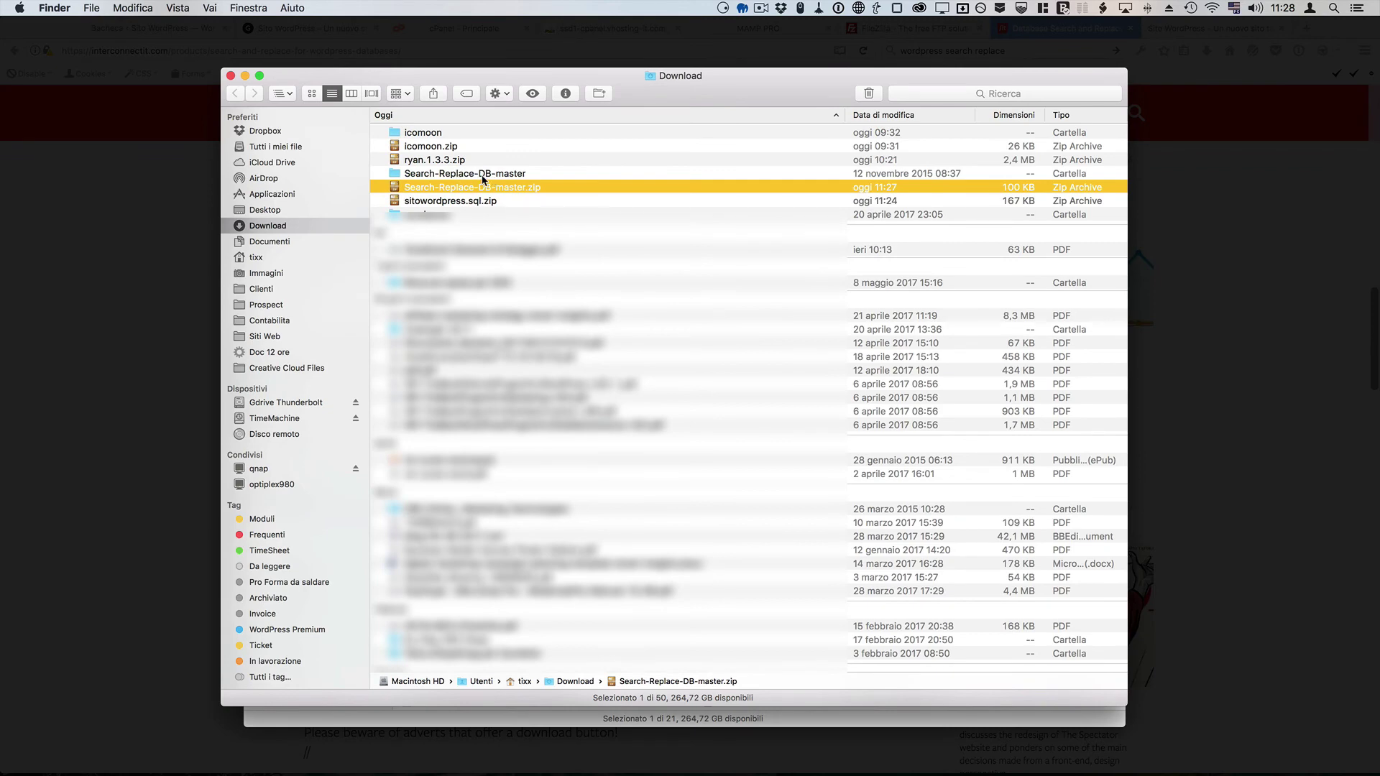
left_click(453, 176)
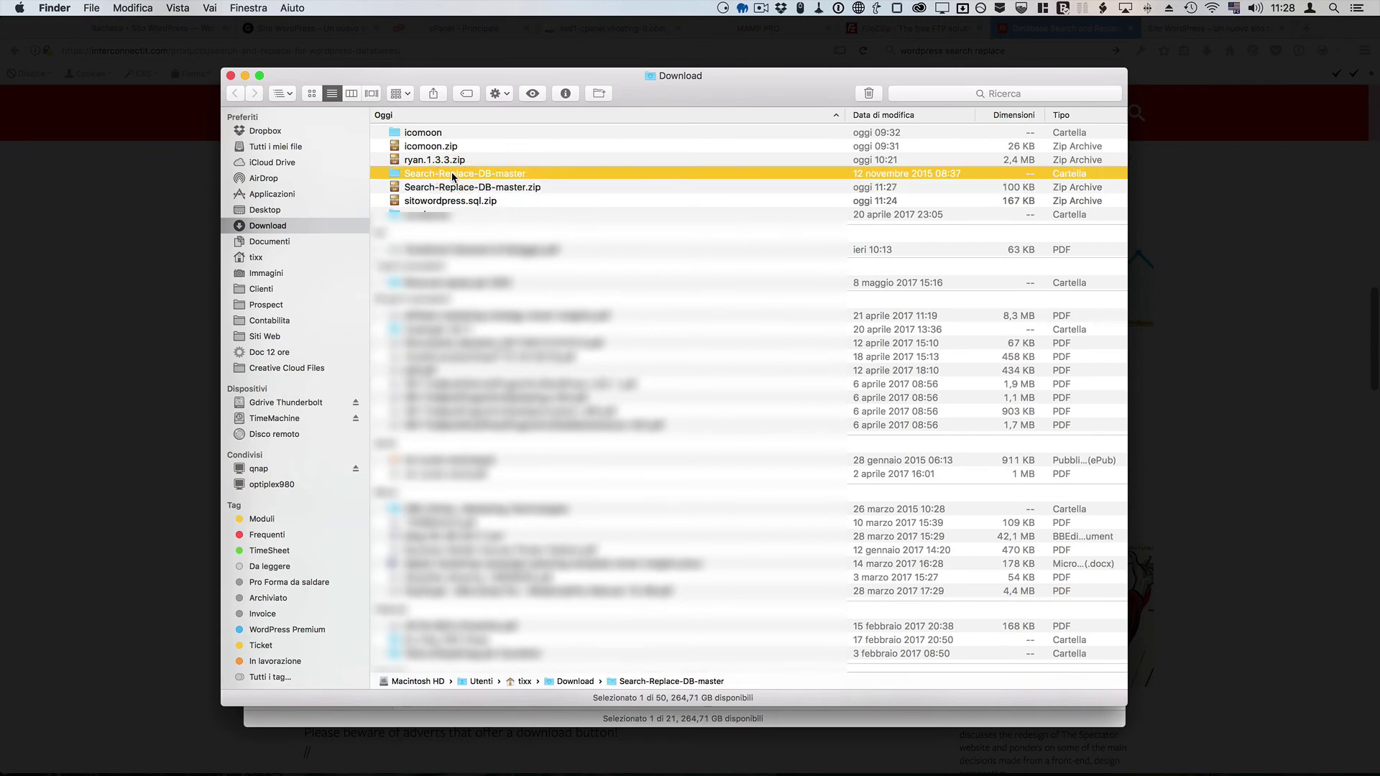
key("super+Tab")
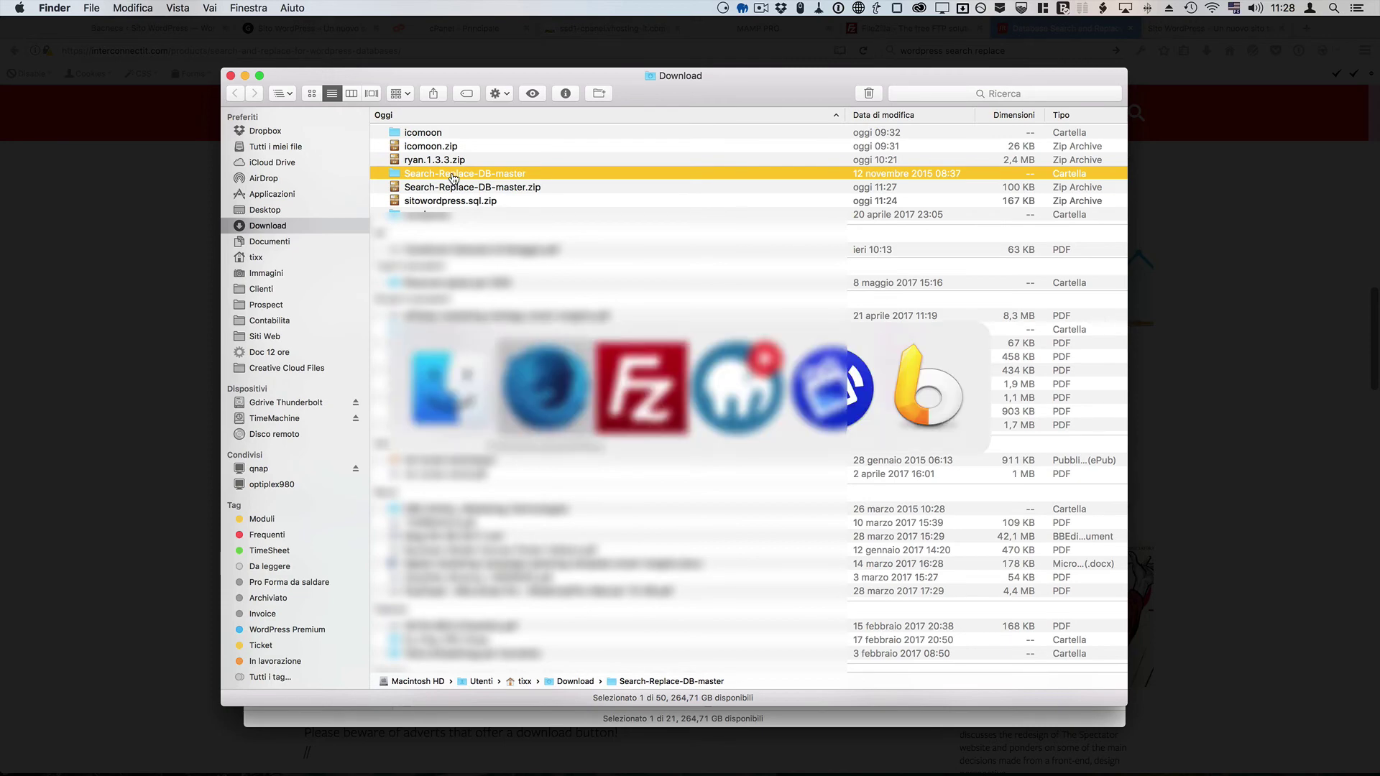
key("super+Tab")
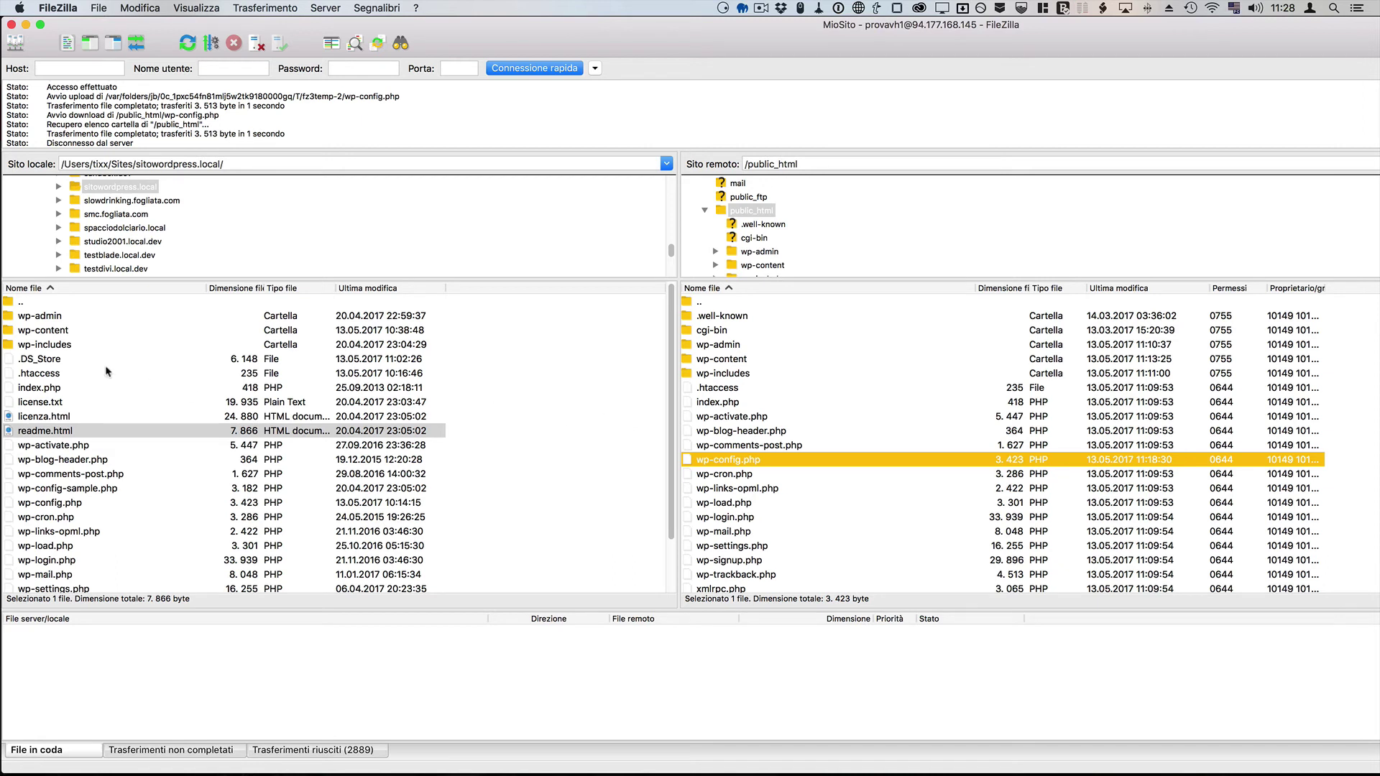
Step: Upload Search-Replace-DB-master from local Downloads into the server's public_html
double_click(34, 303)
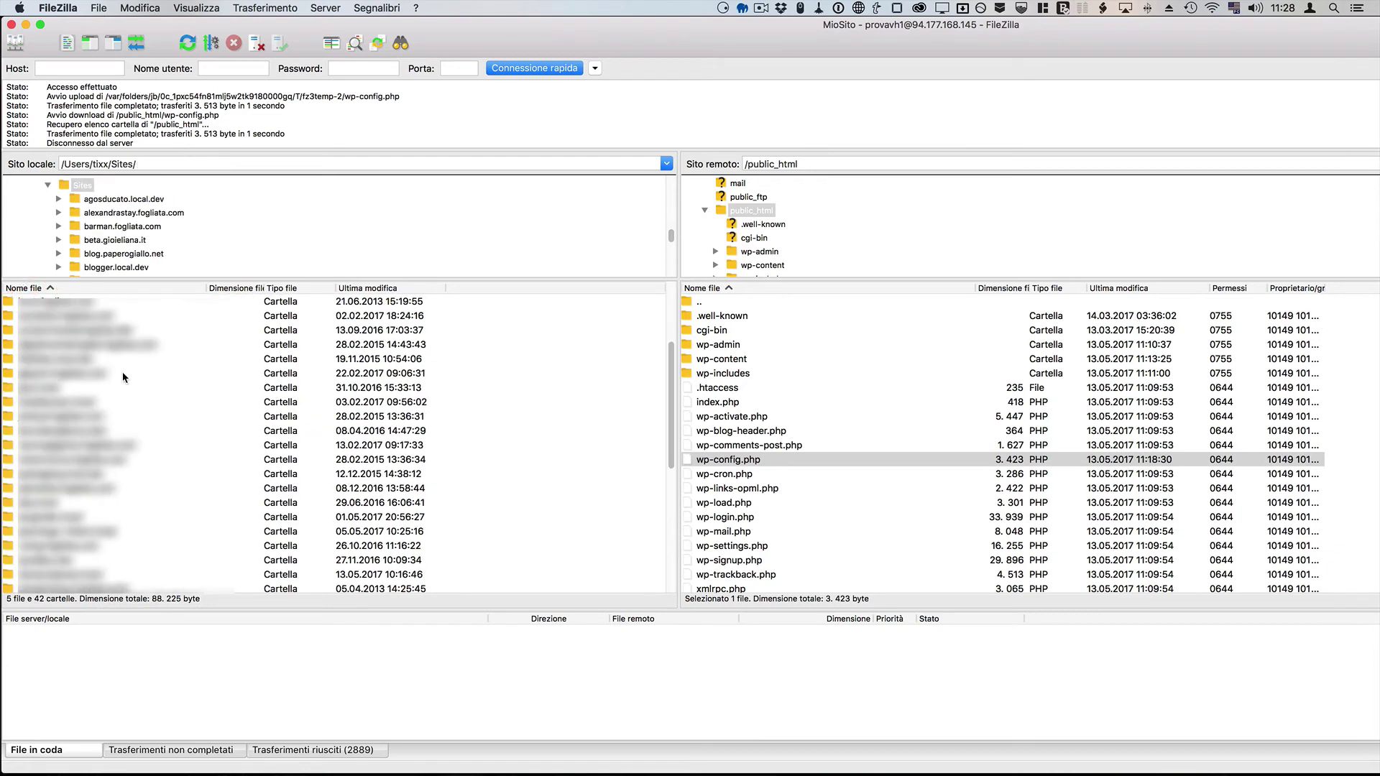
scroll(123, 373, "up", 3)
double_click(59, 299)
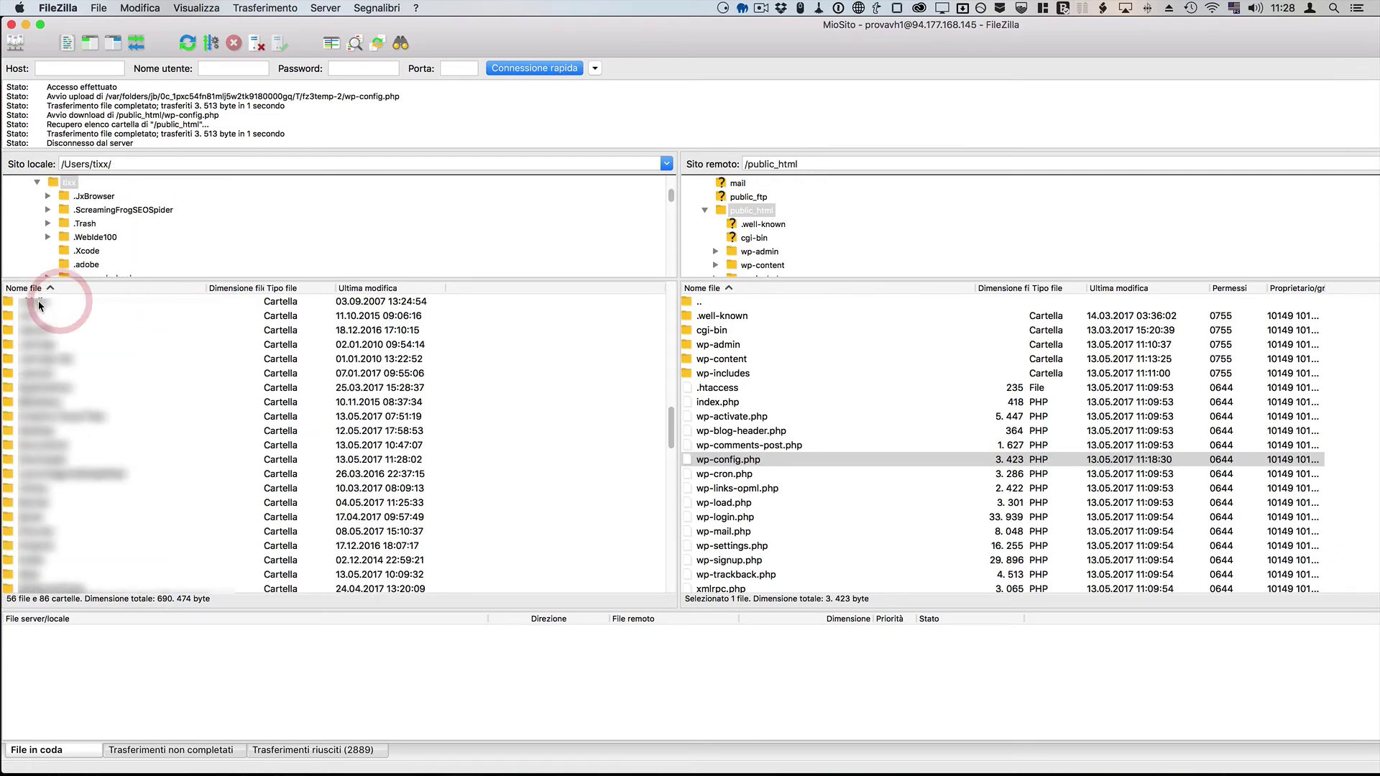
scroll(55, 317, "down", 5)
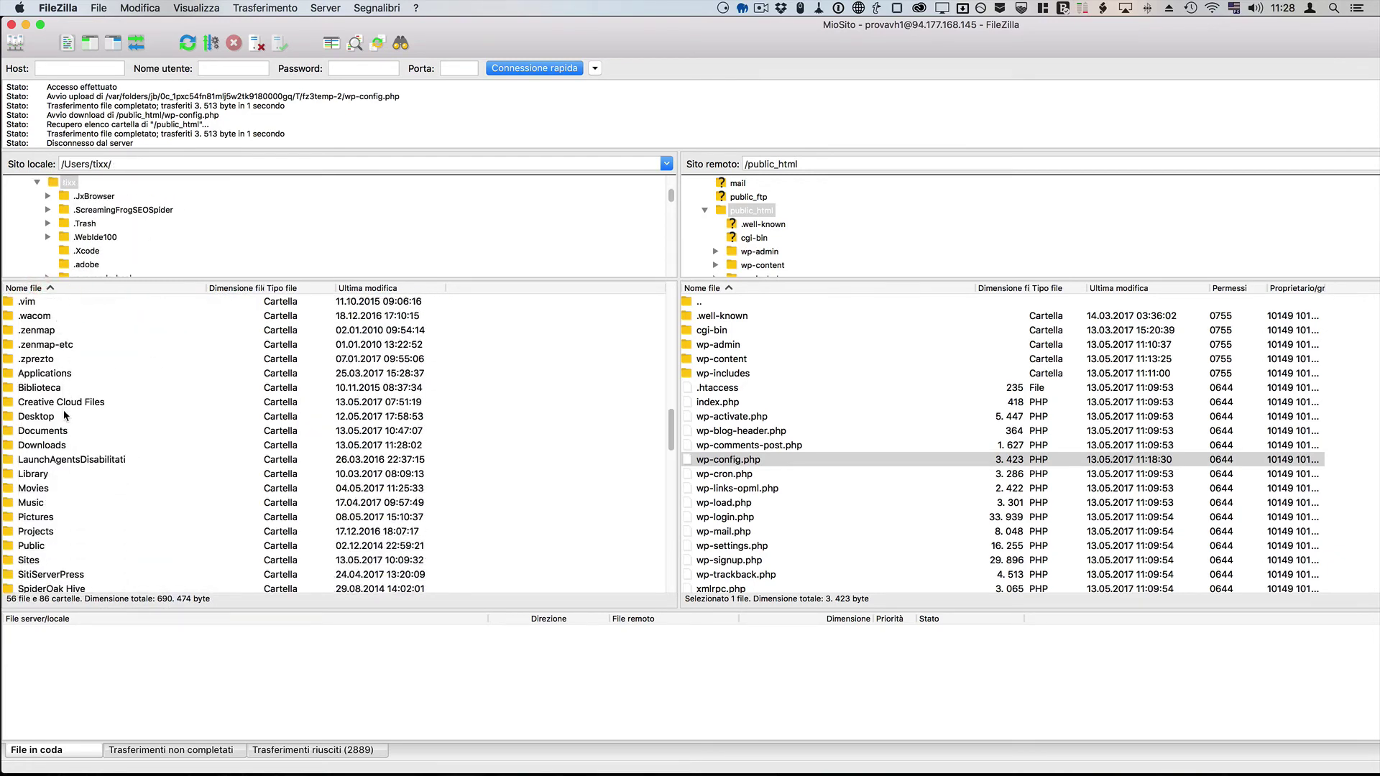
double_click(59, 446)
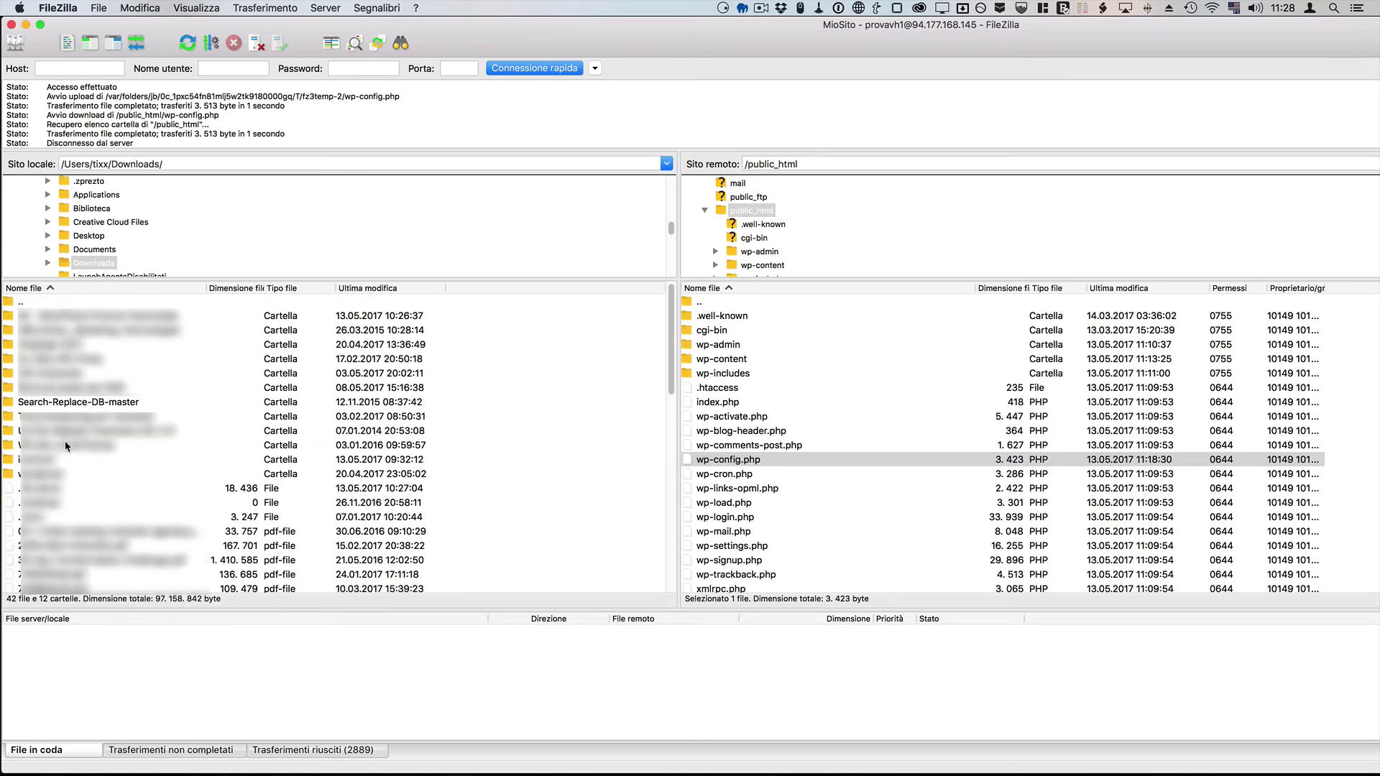
left_click(67, 404)
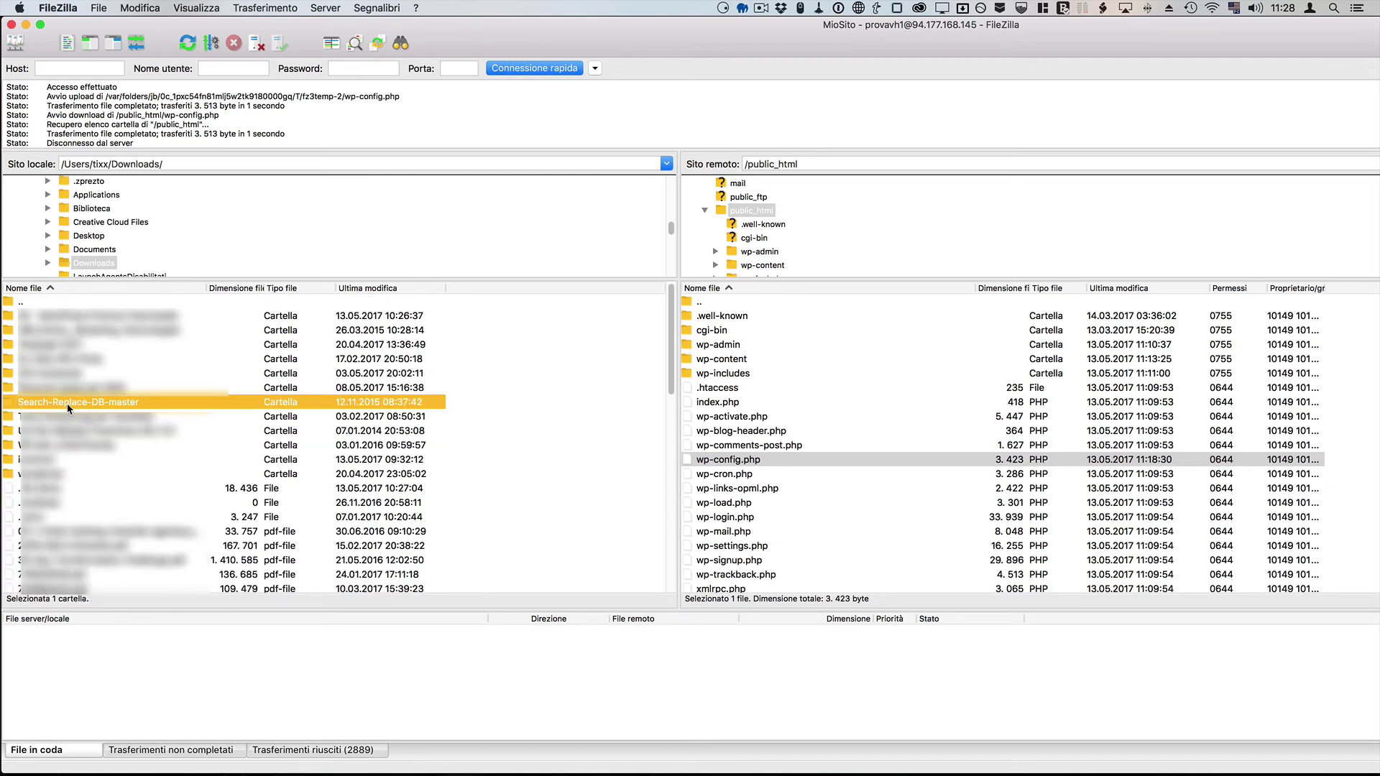
left_click_drag(67, 403, 127, 403)
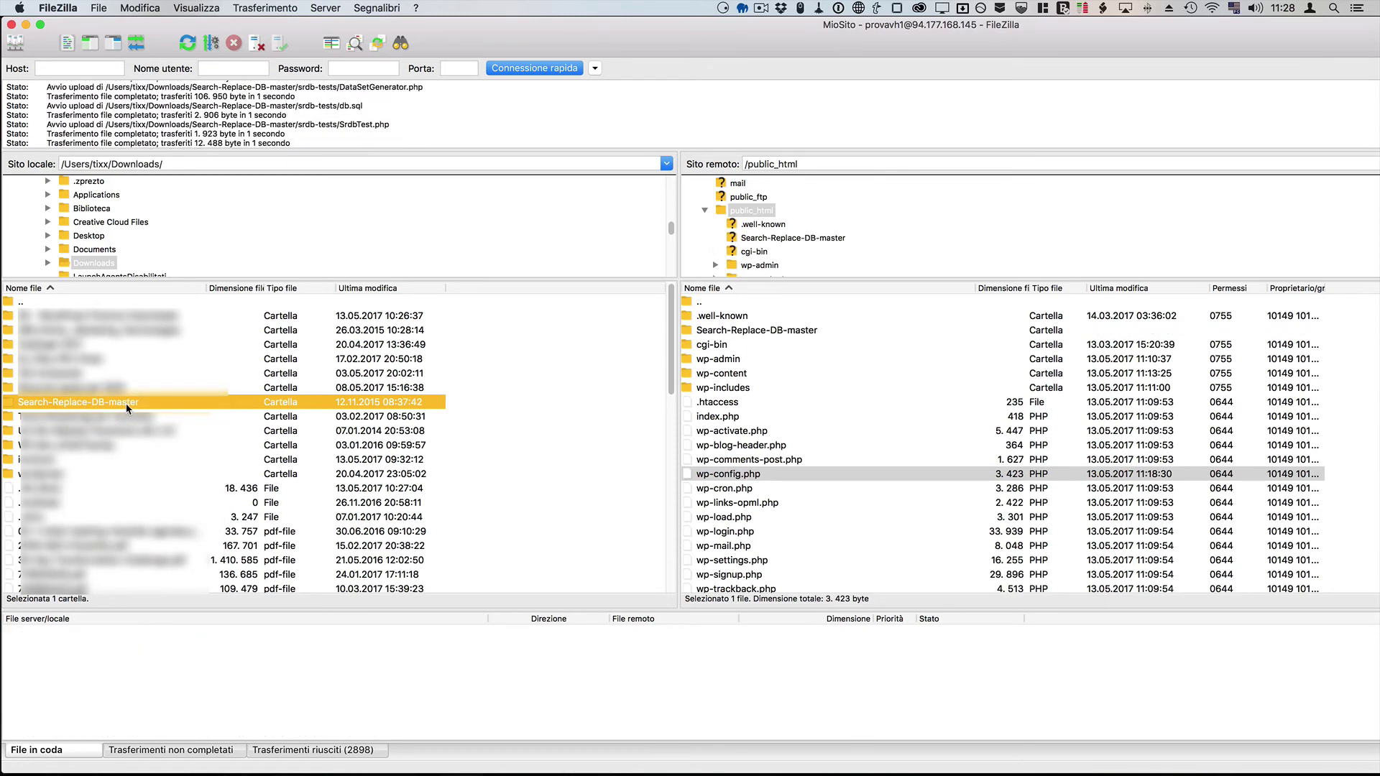
Step: Copy the uploaded Search-Replace-DB-master folder name, then return to Firefox
left_click(807, 333)
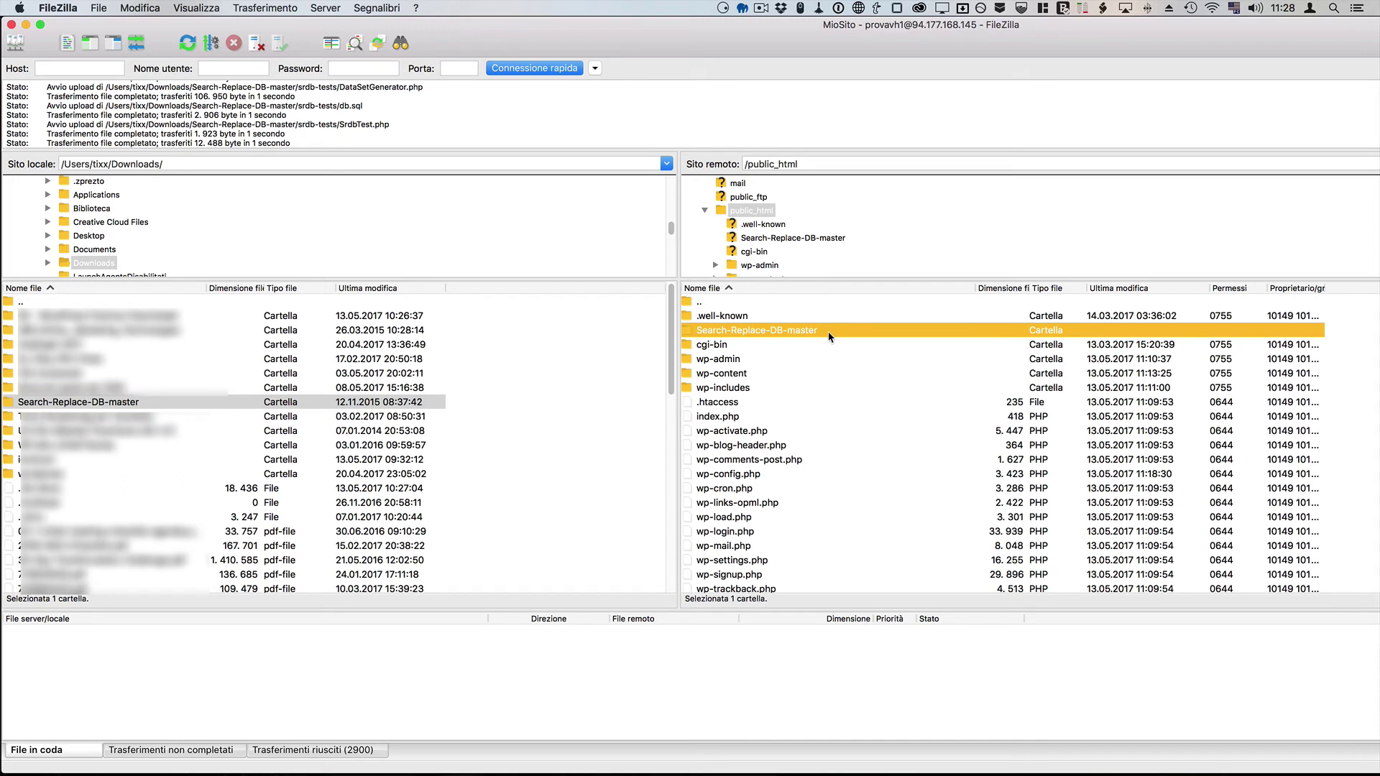
left_click(813, 331)
key("super+c")
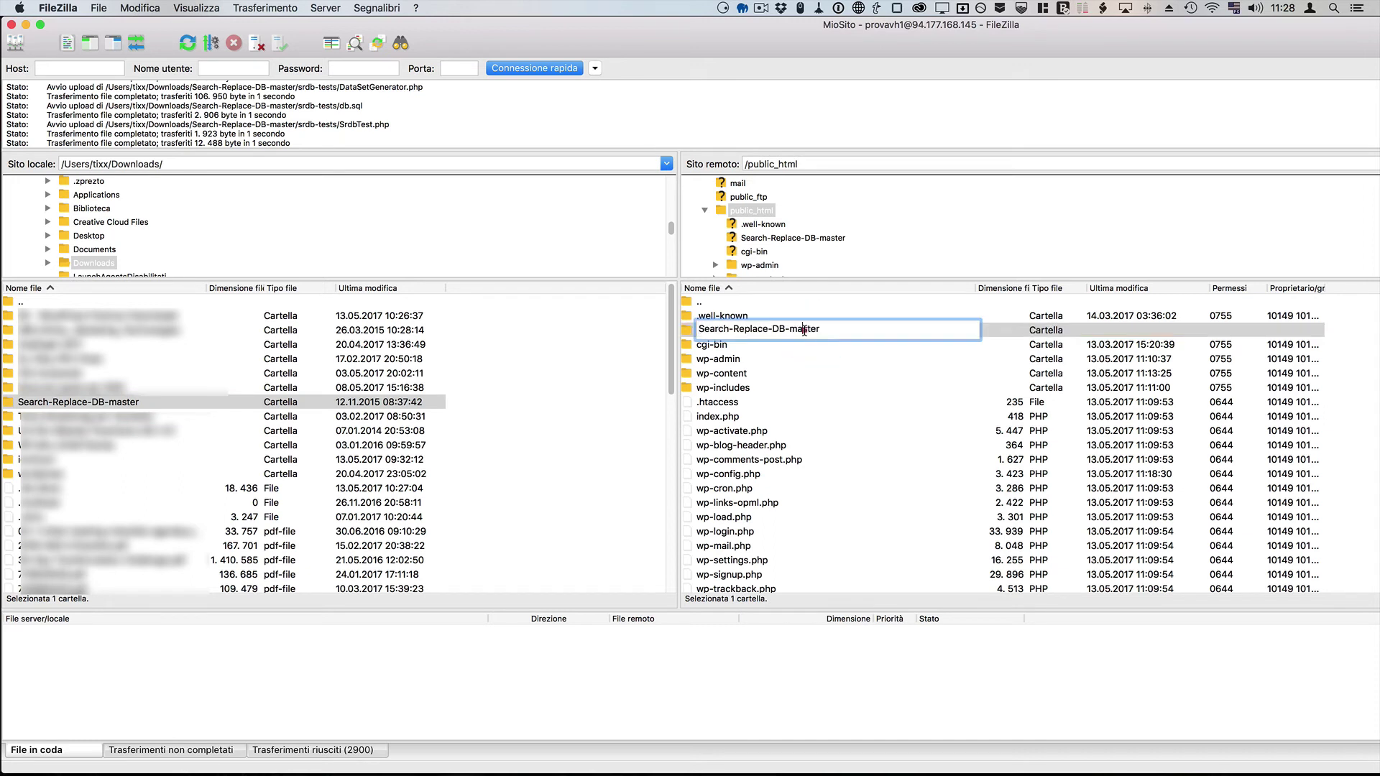
right_click(805, 330)
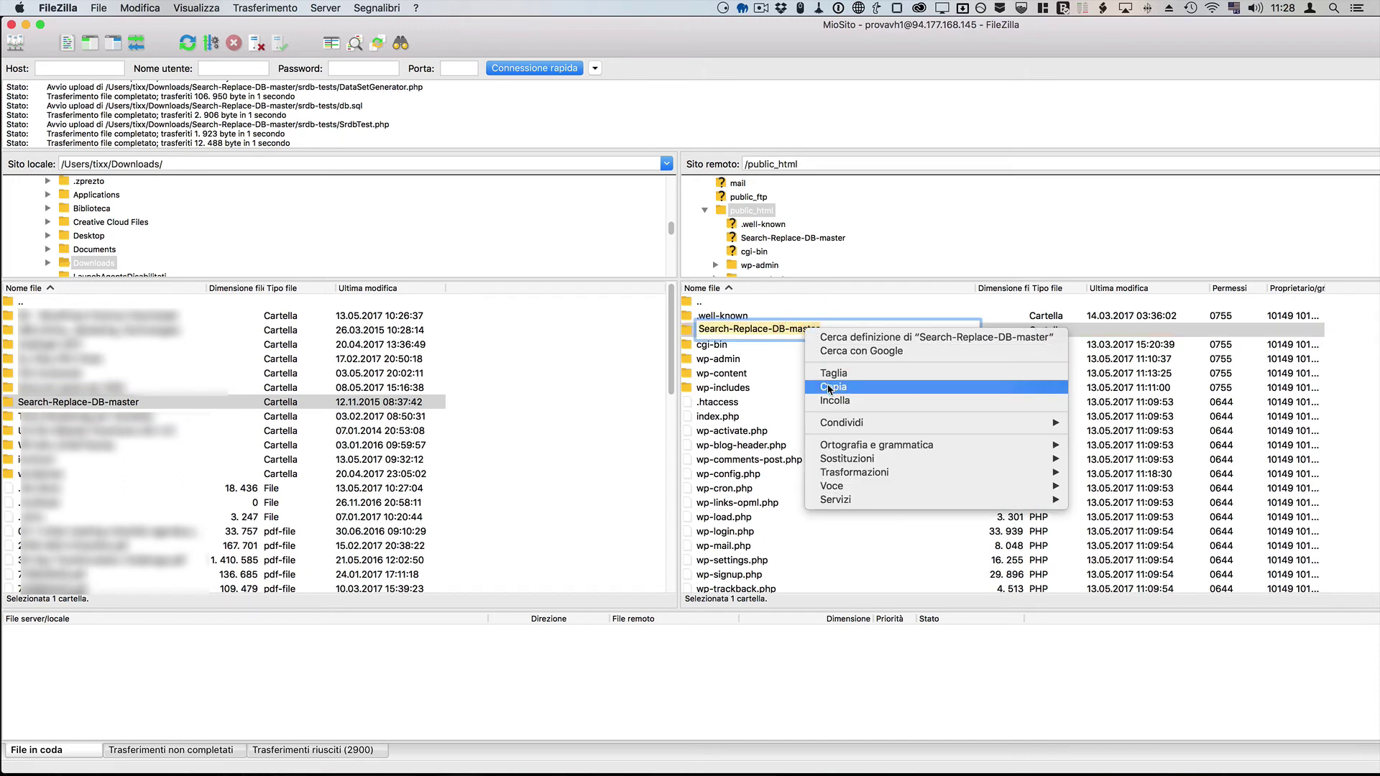
left_click(828, 386)
left_click(766, 360)
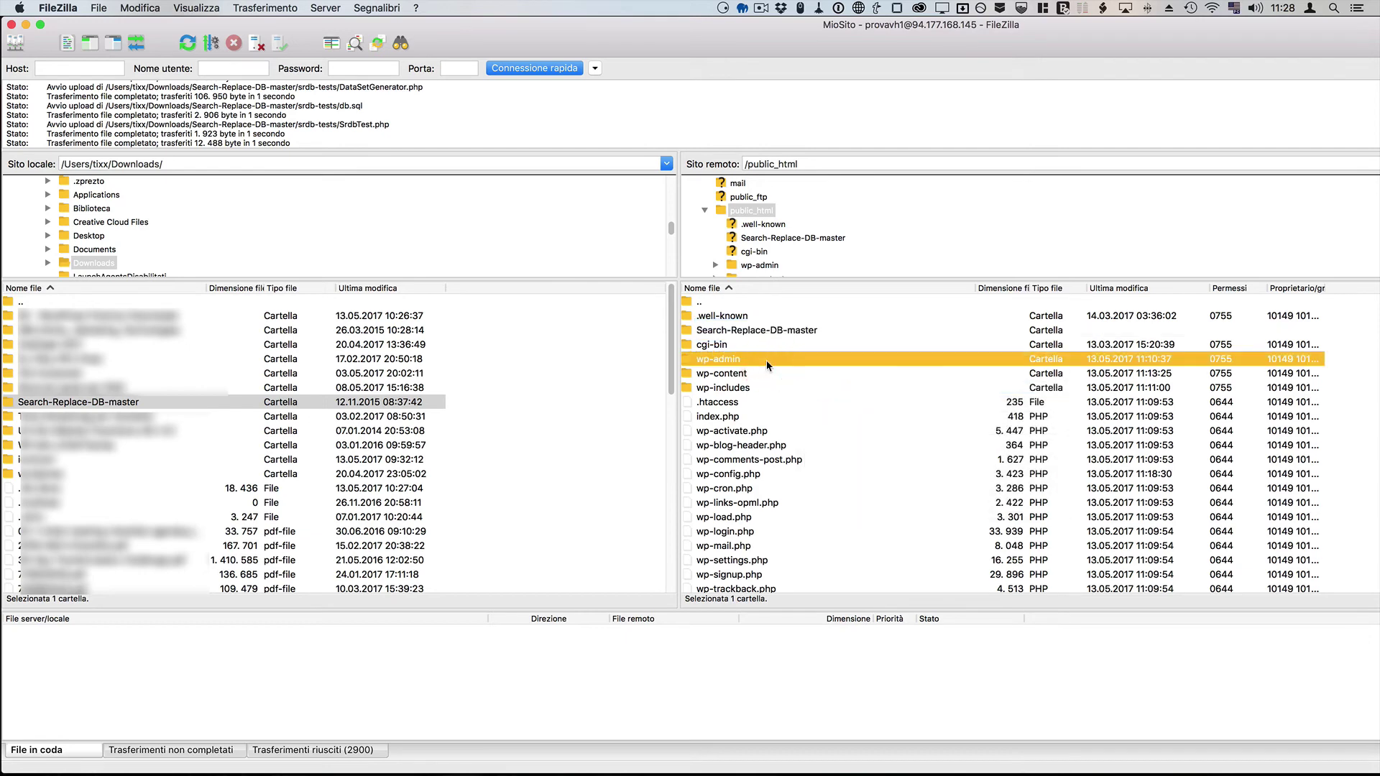
key("super+Tab")
key("super+Tab")
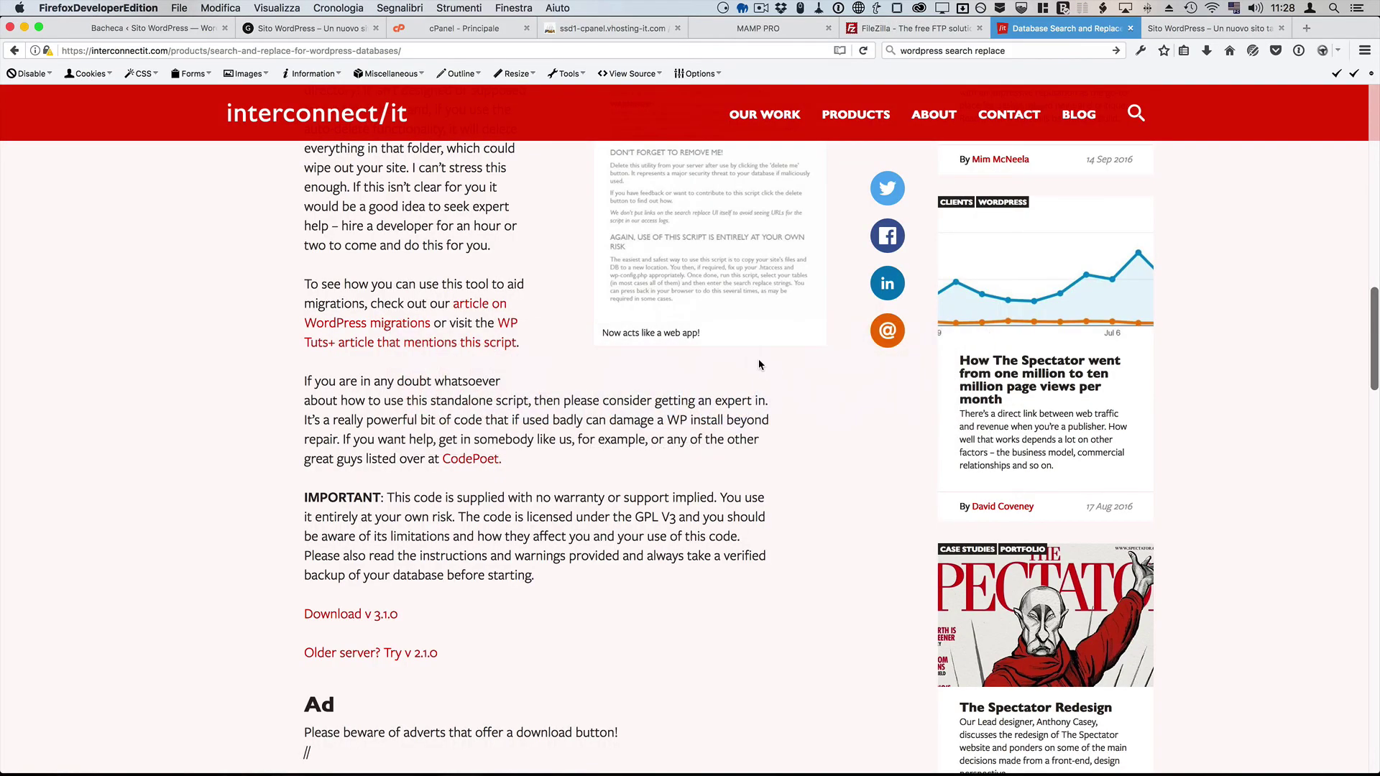
Step: On the live site tab, go to provavhosting-ssd.it/Search-Replace-DB-master
left_click(1204, 32)
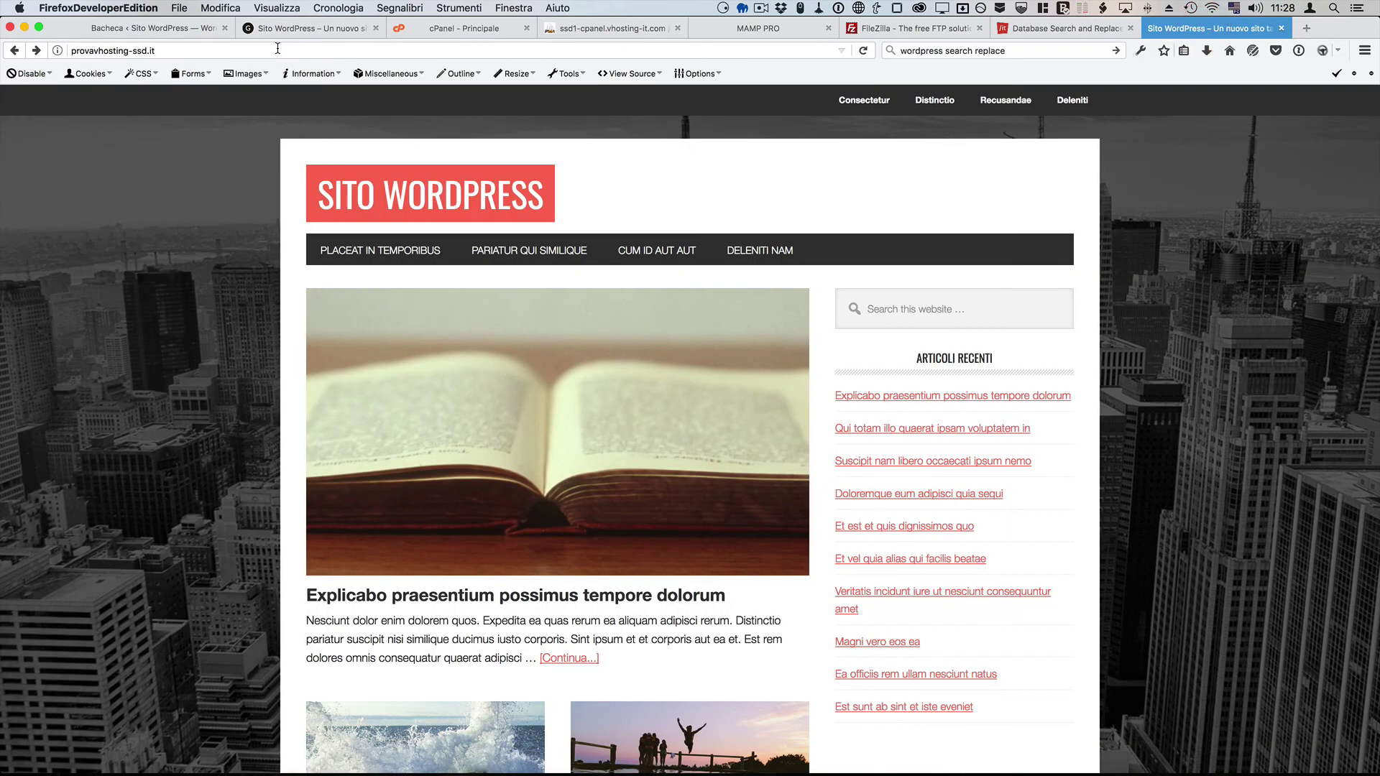
left_click(244, 50)
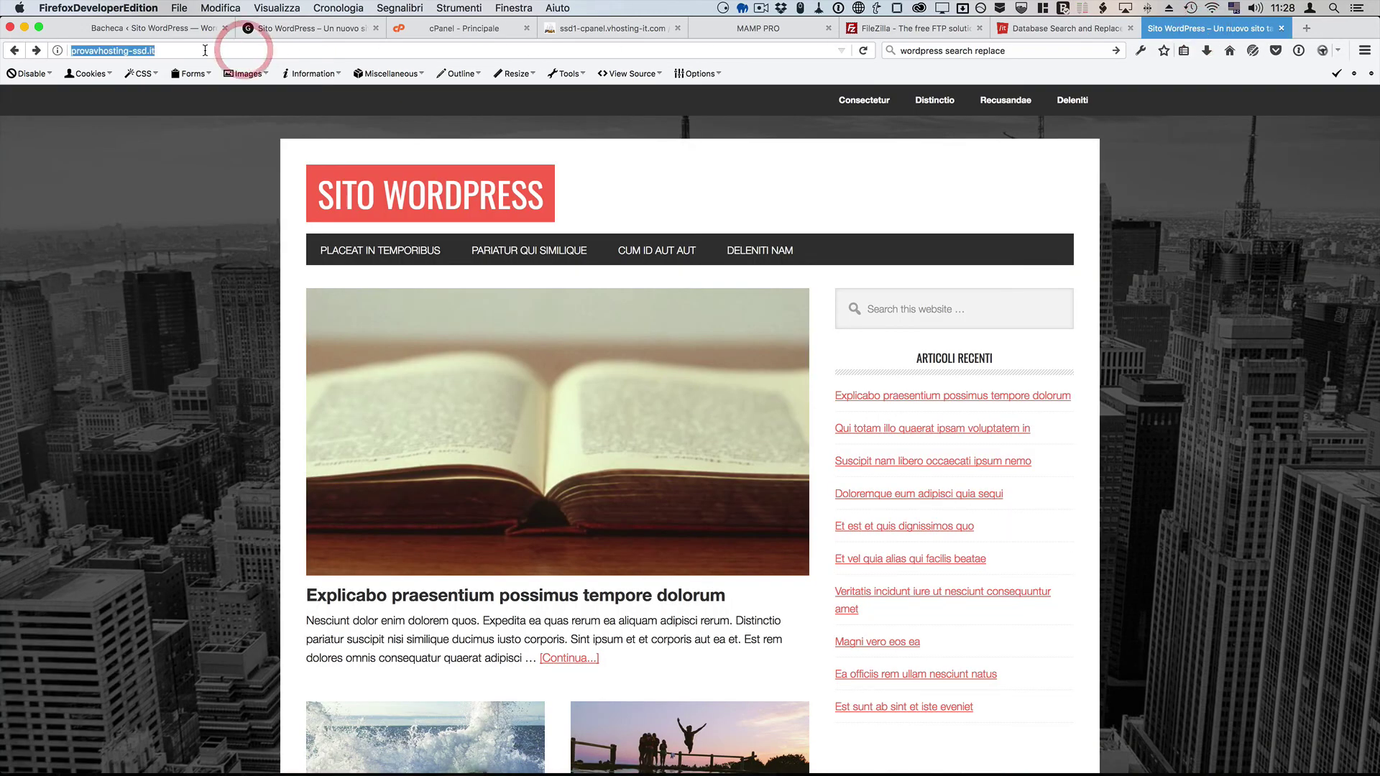
left_click(206, 50)
type("/")
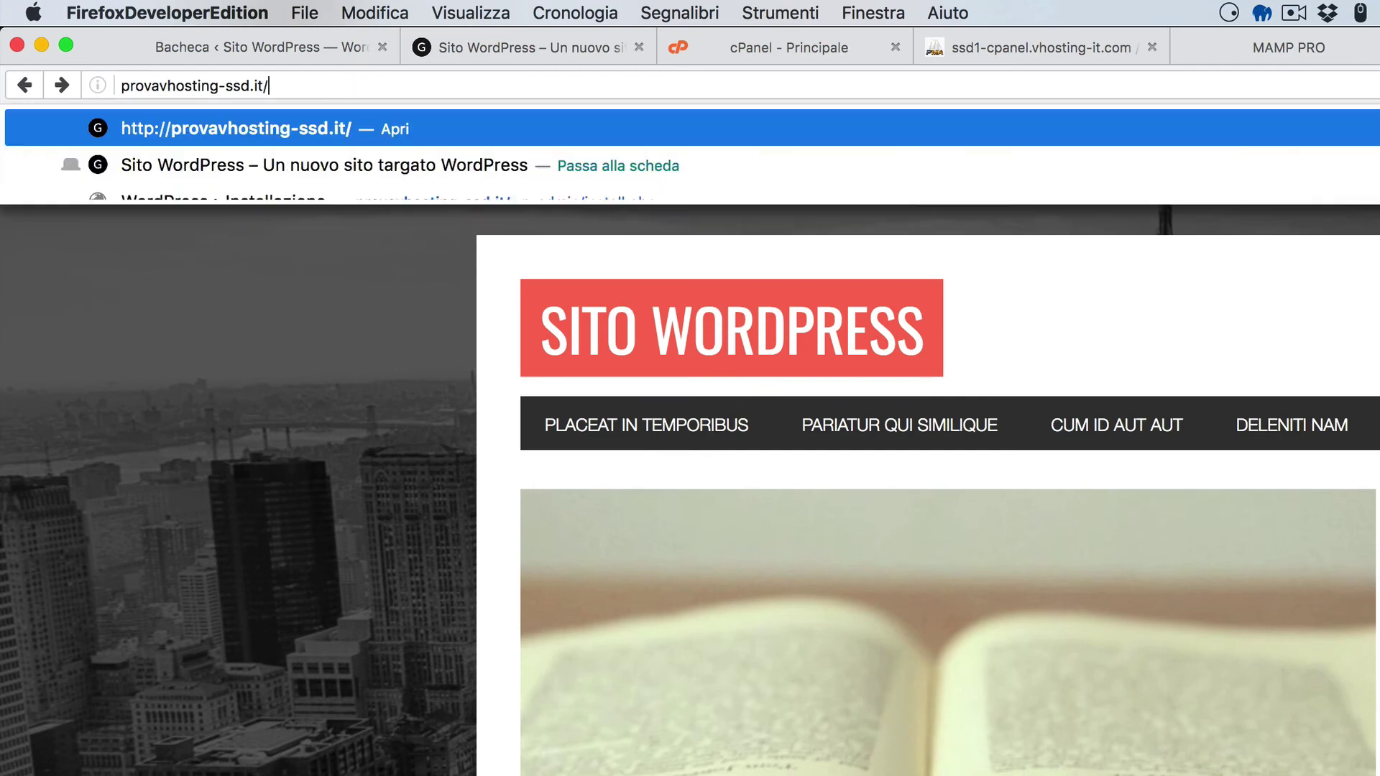
key("super+v")
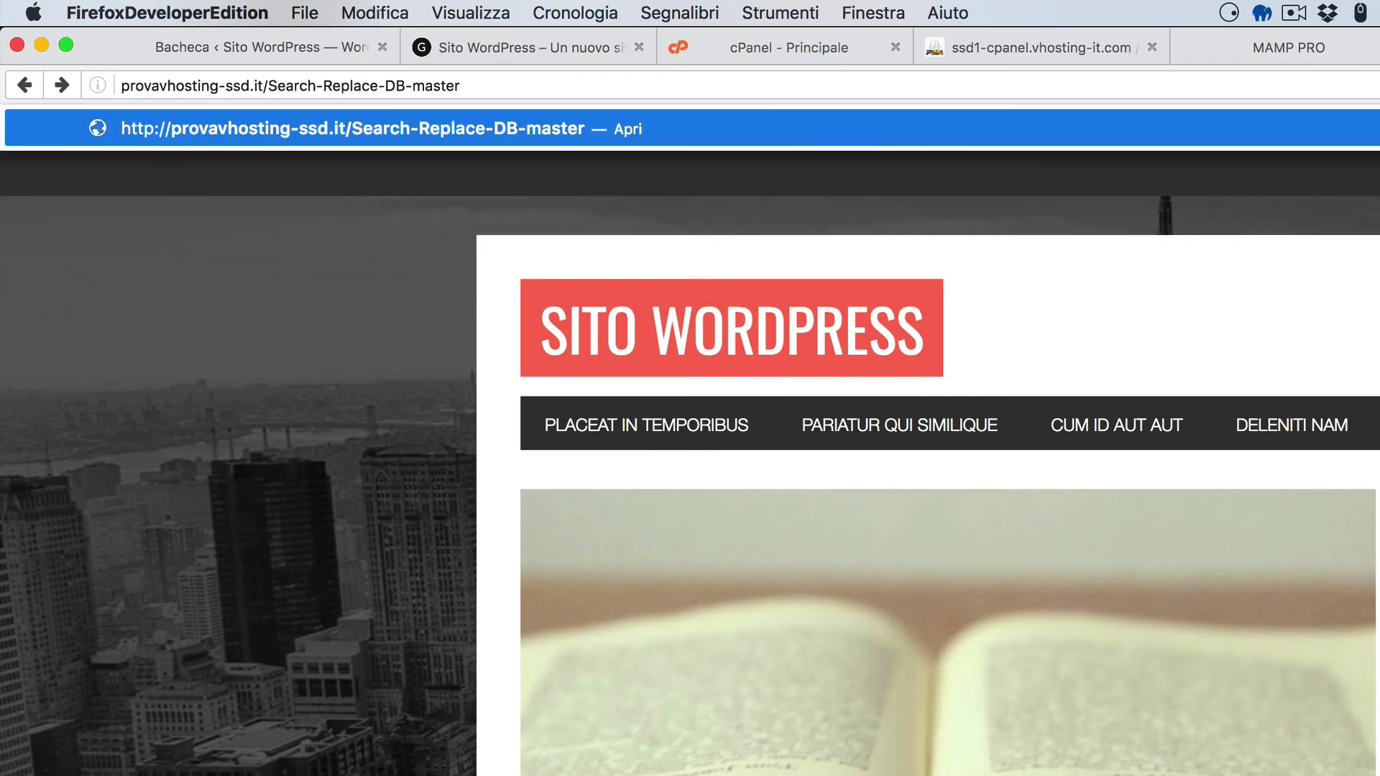
key("Return")
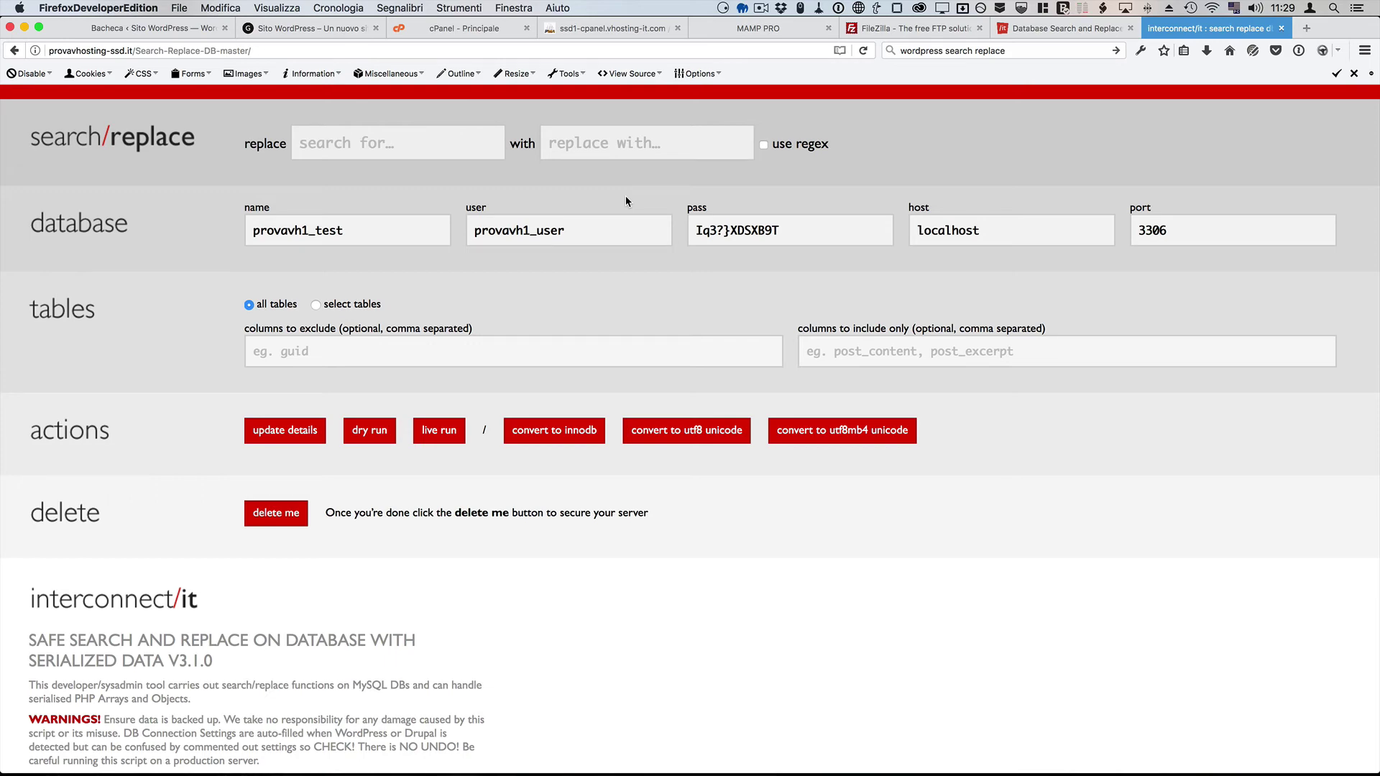
left_click(322, 31)
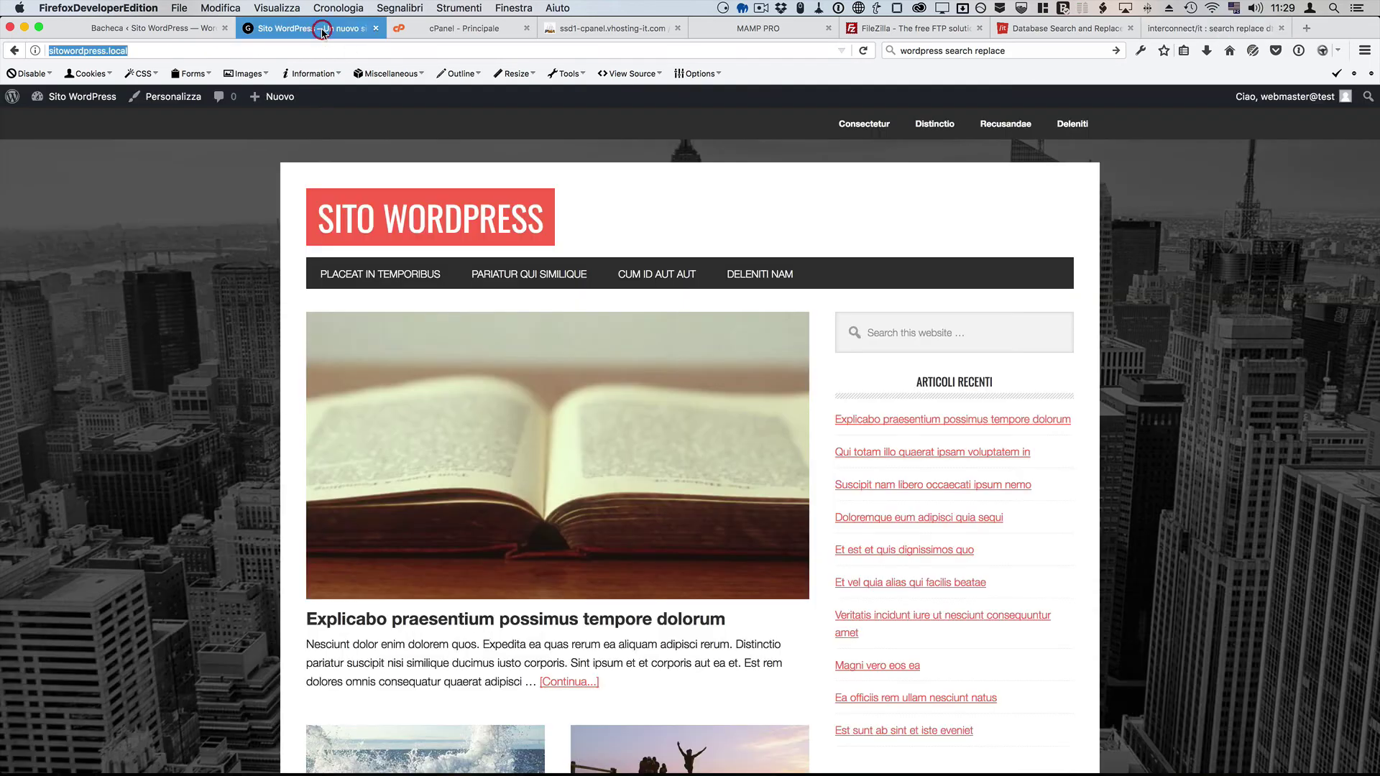
left_click(132, 51)
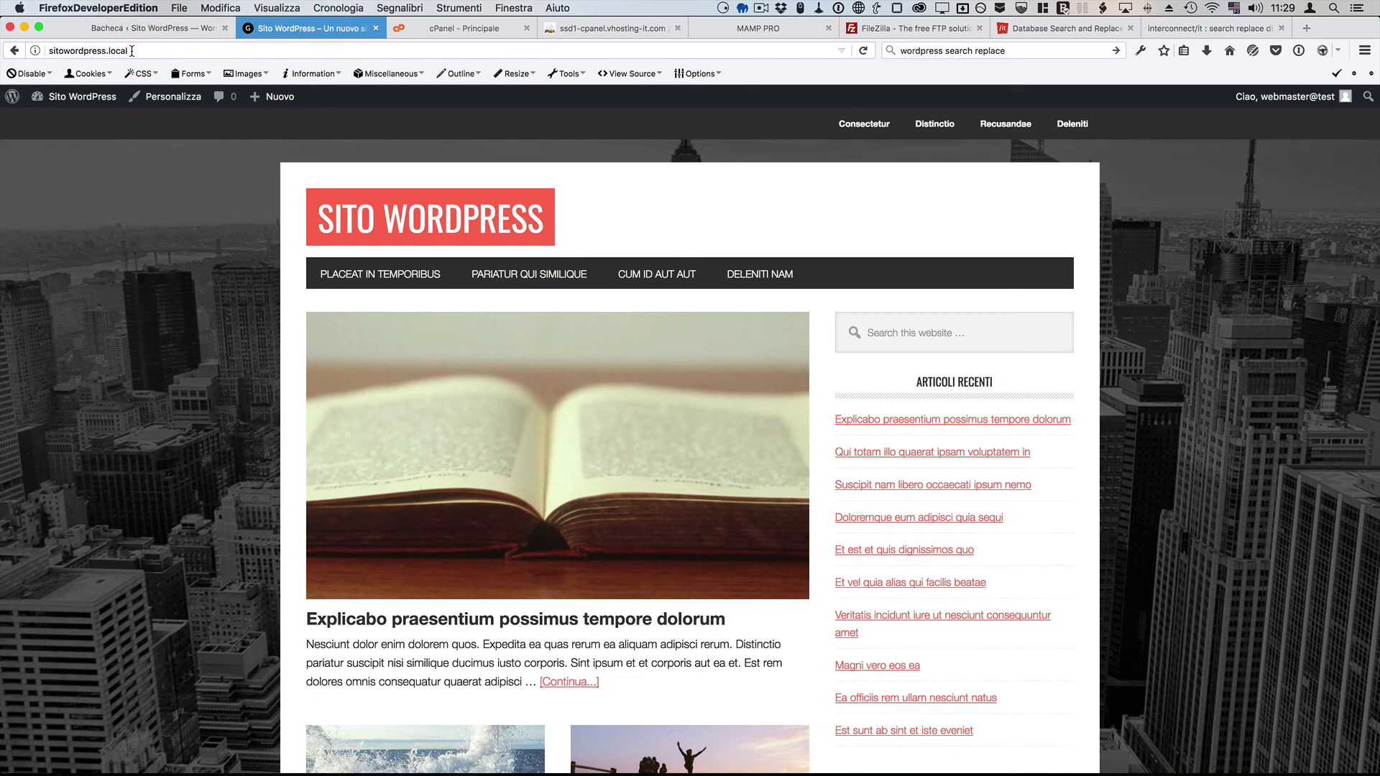
left_click_drag(132, 51, 43, 51)
right_click(58, 51)
left_click(88, 92)
left_click(1200, 29)
left_click(451, 143)
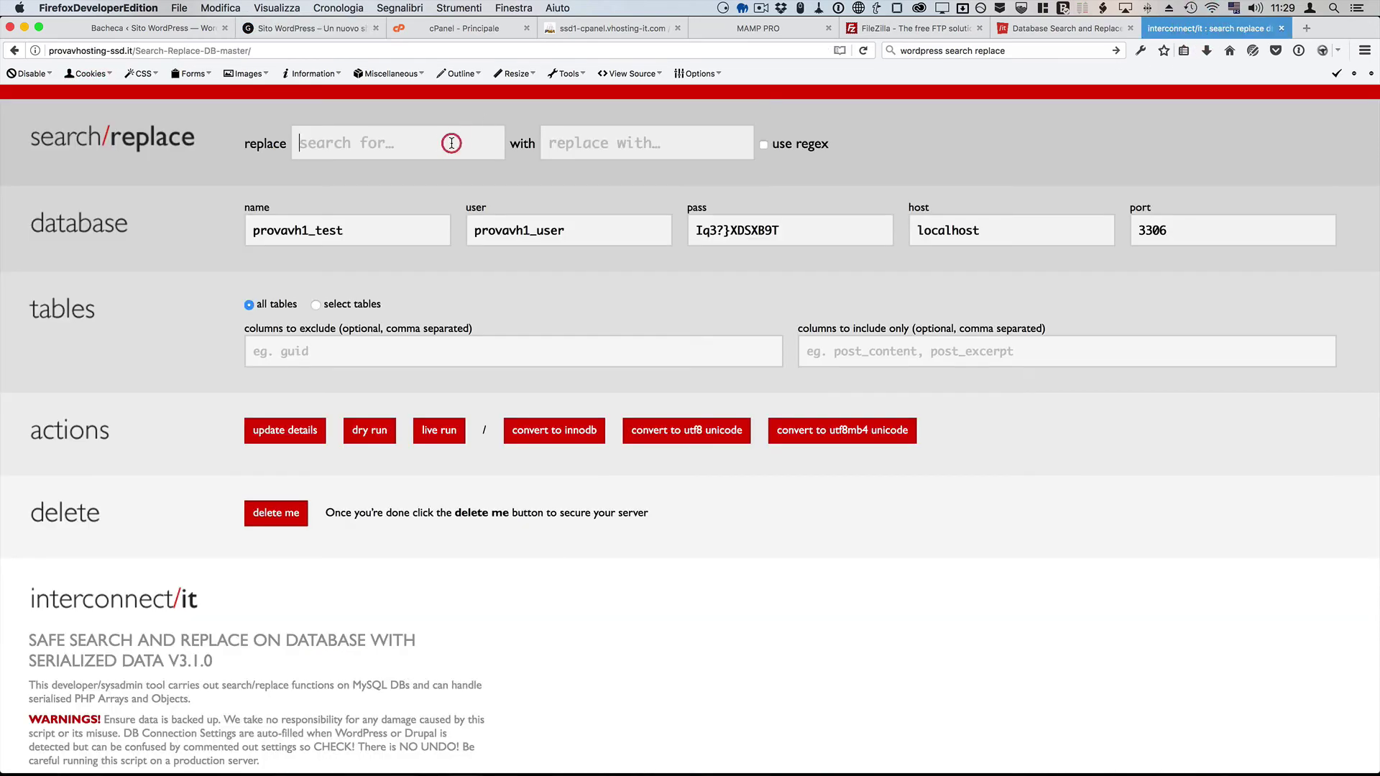
key("super+v")
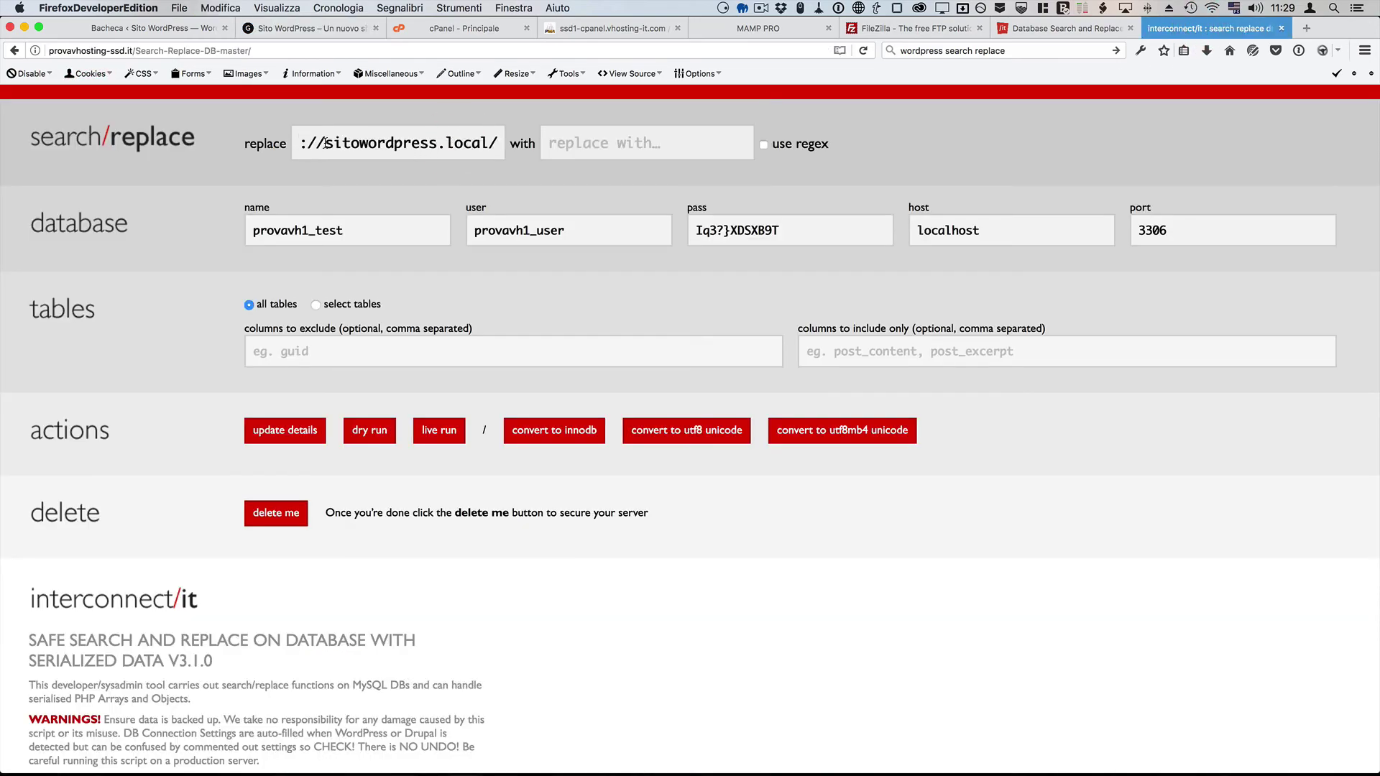
left_click_drag(314, 143, 257, 144)
key("BackSpace")
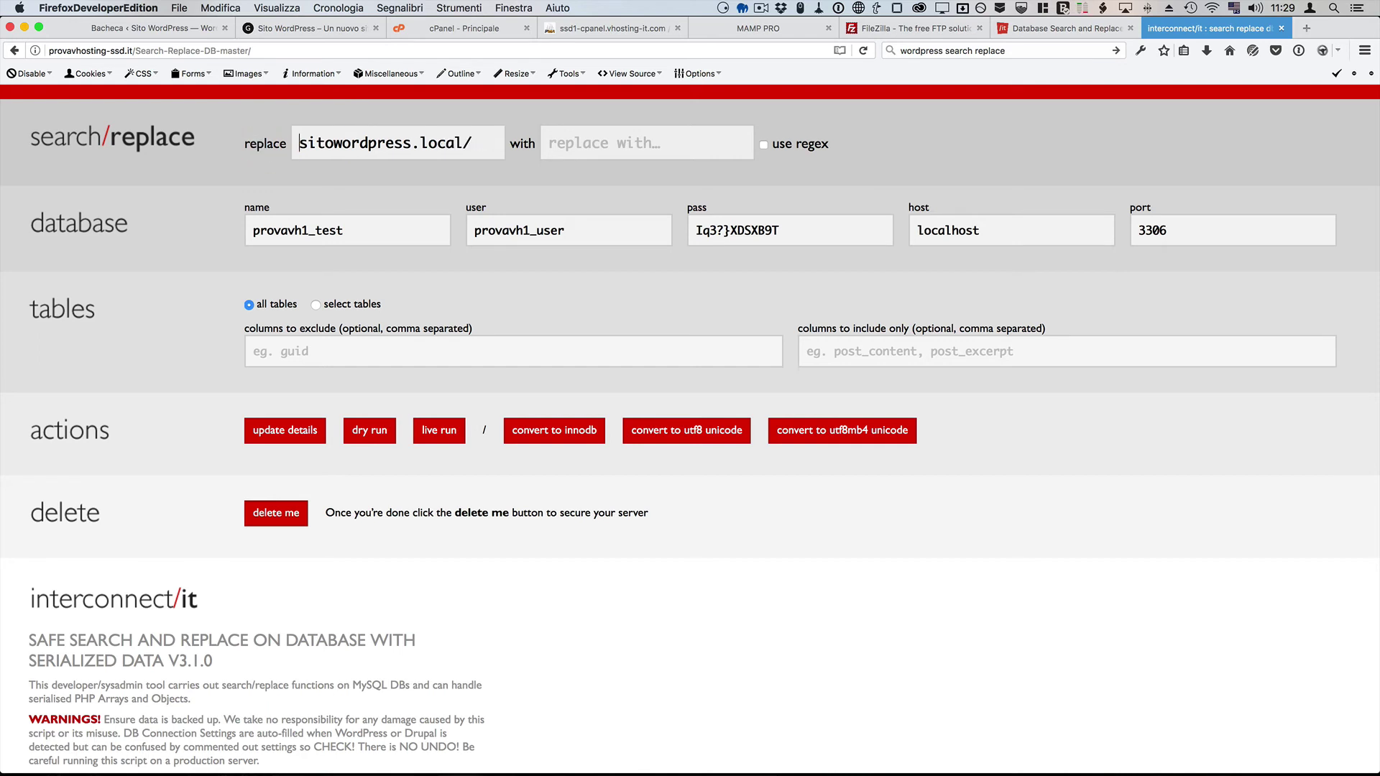
left_click(488, 152)
key("BackSpace")
left_click(630, 148)
left_click_drag(130, 51, 50, 53)
key("super+c")
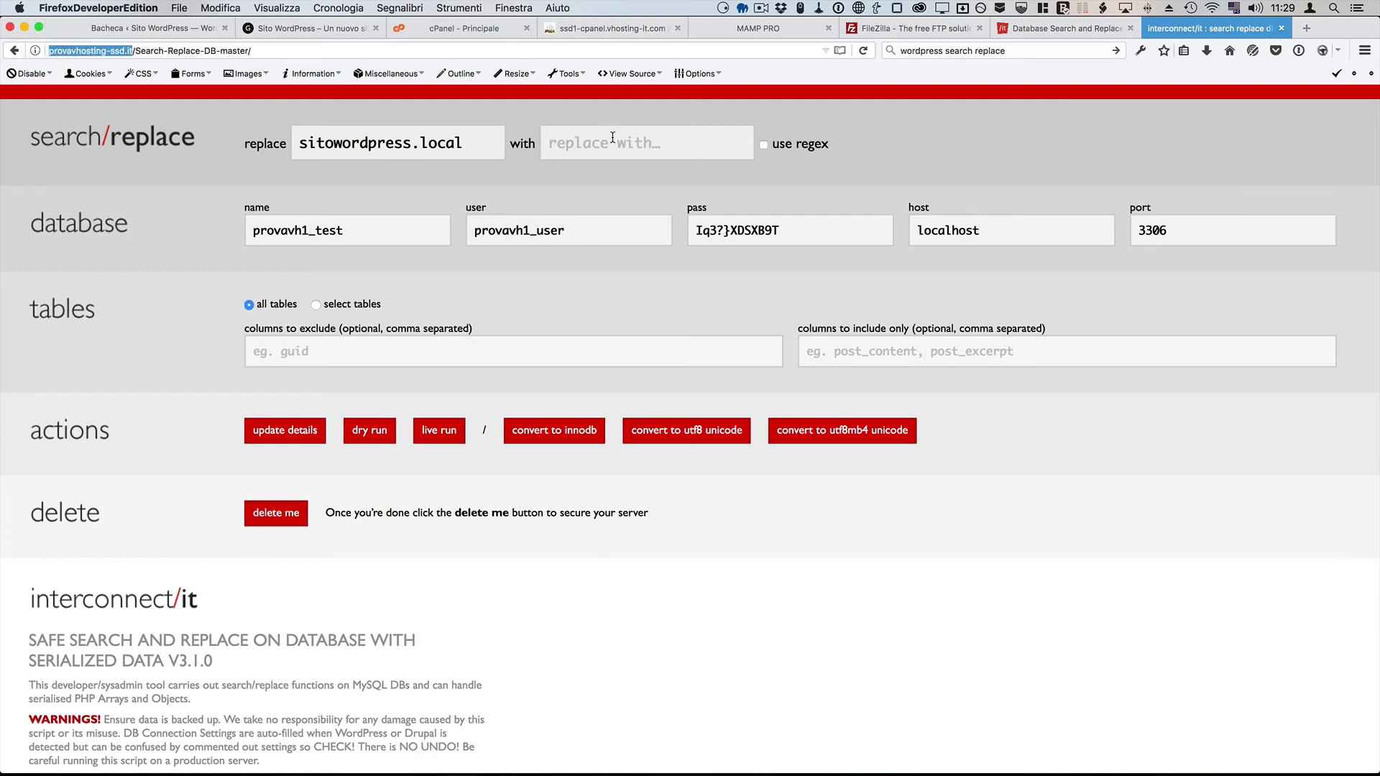
left_click(610, 140)
key("super+v")
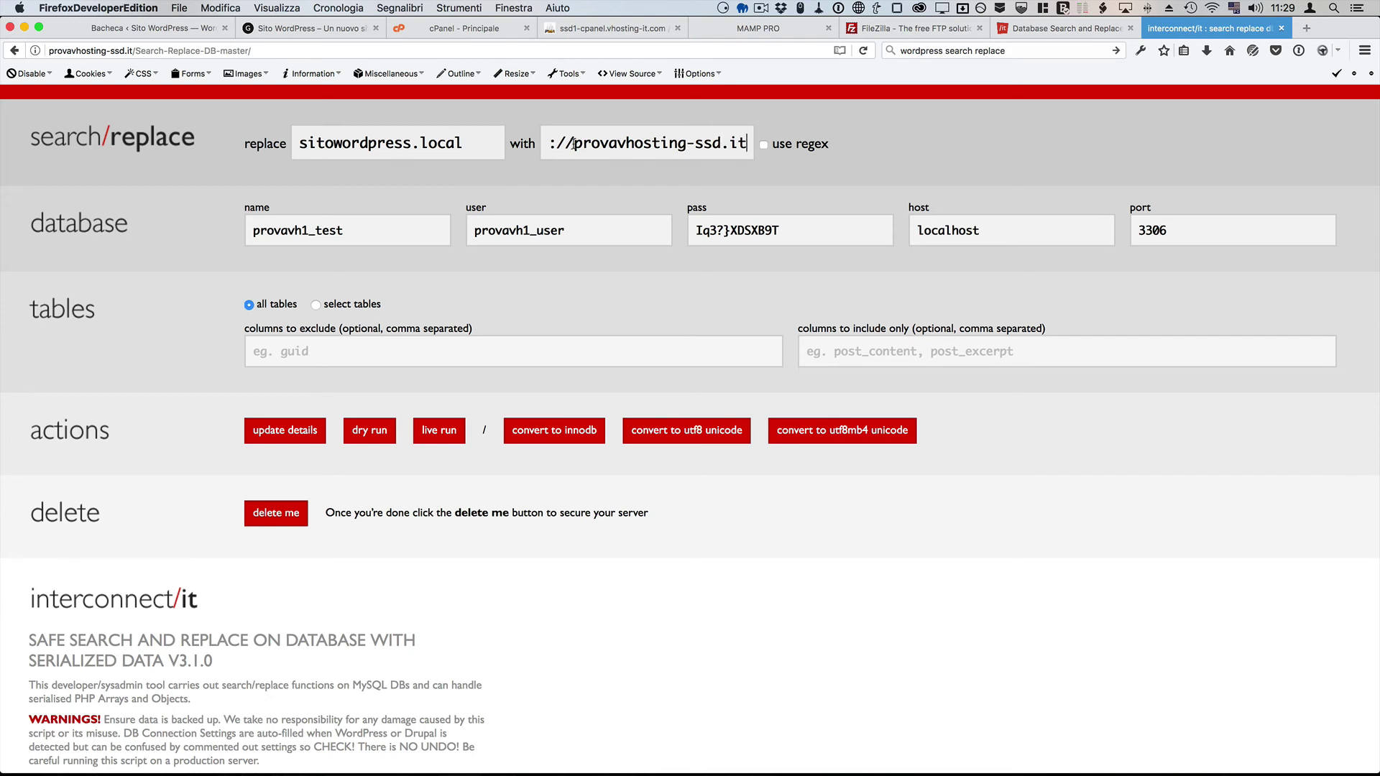
key("shift+super+Left")
left_click(493, 141)
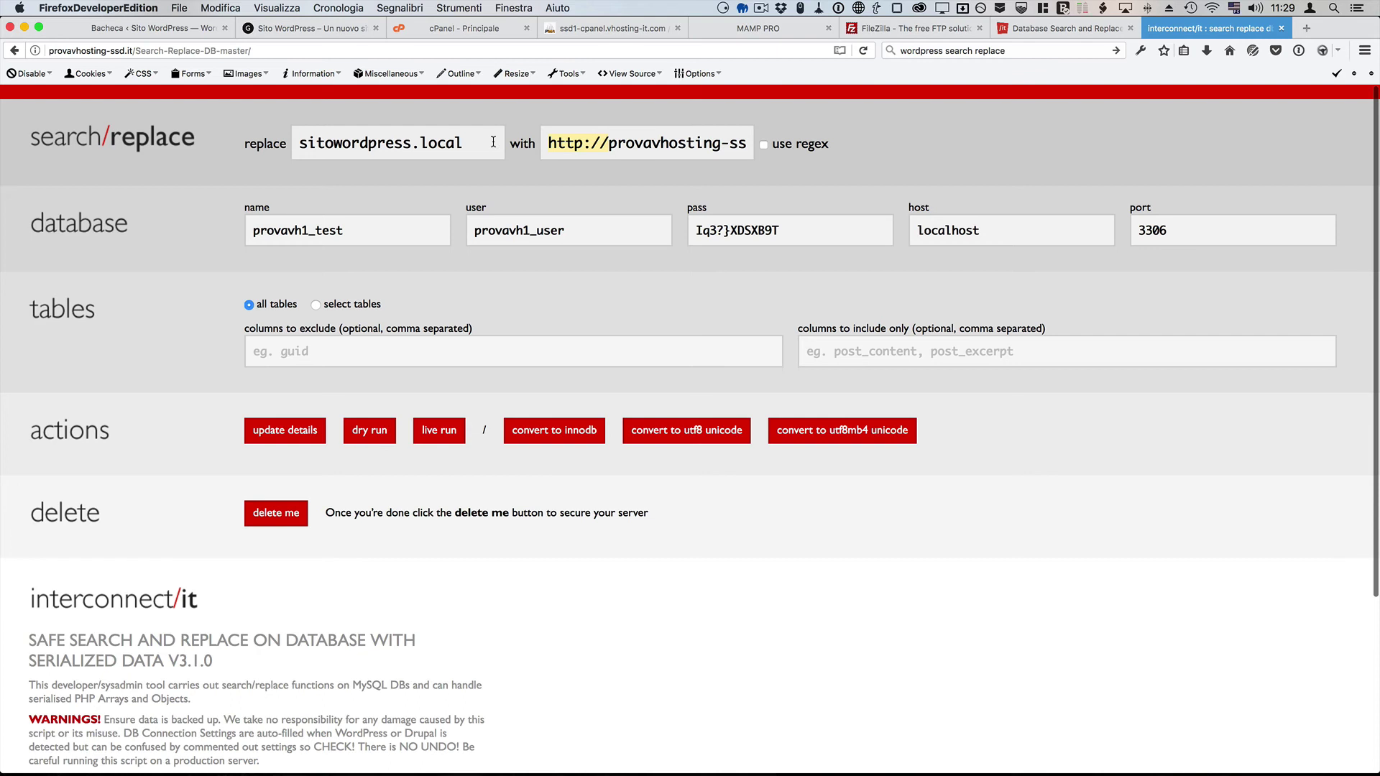
key("BackSpace")
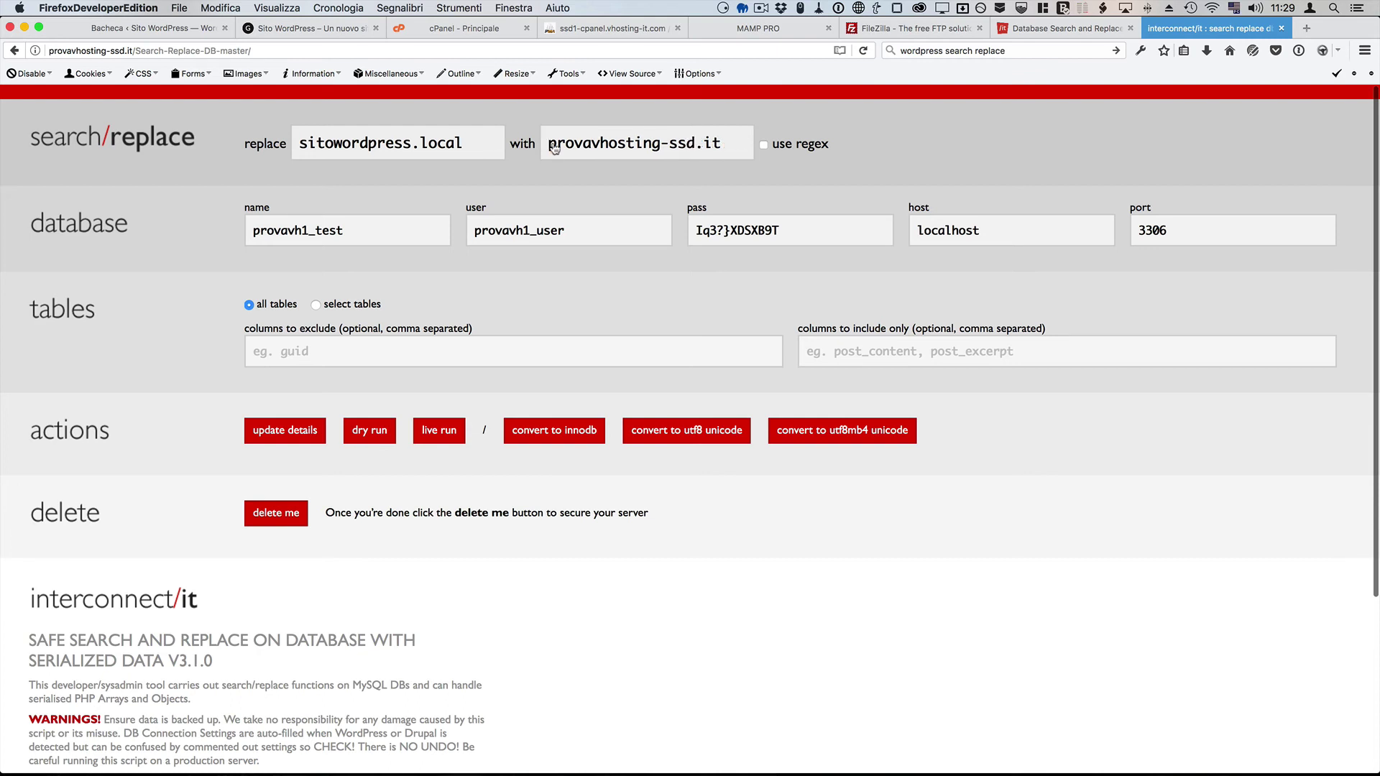
left_click(729, 143)
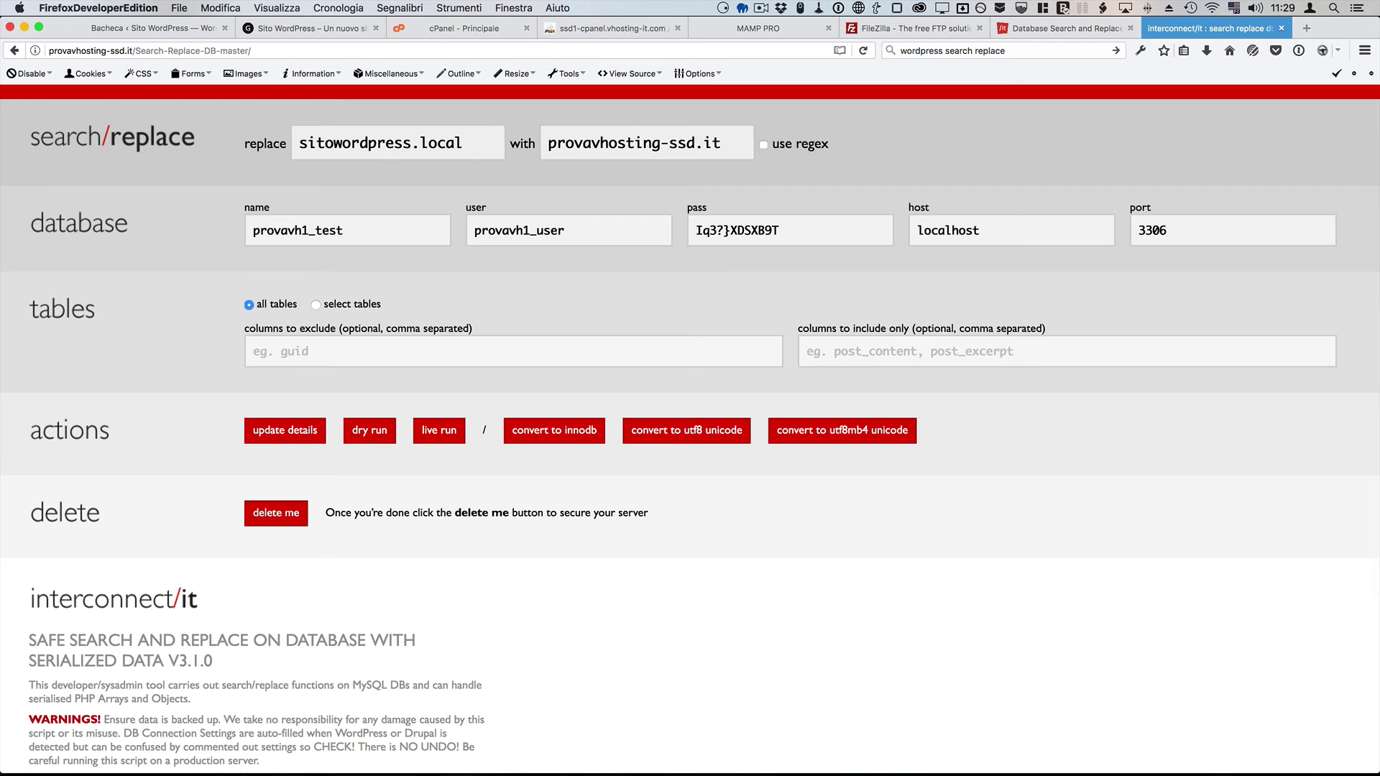
Step: Make sure the search term is exactly sitowordpress.local with no trailing slash
left_click(395, 145)
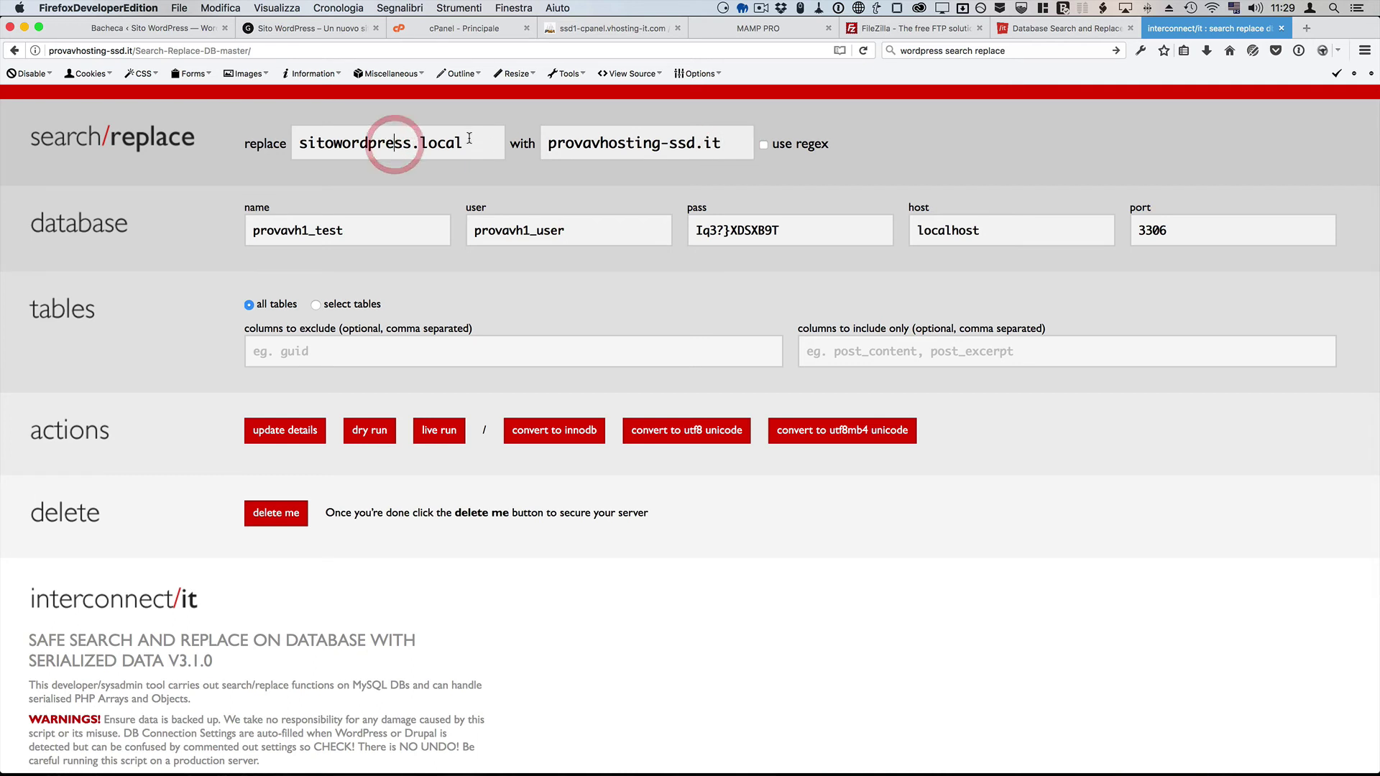
left_click(466, 143)
type("/")
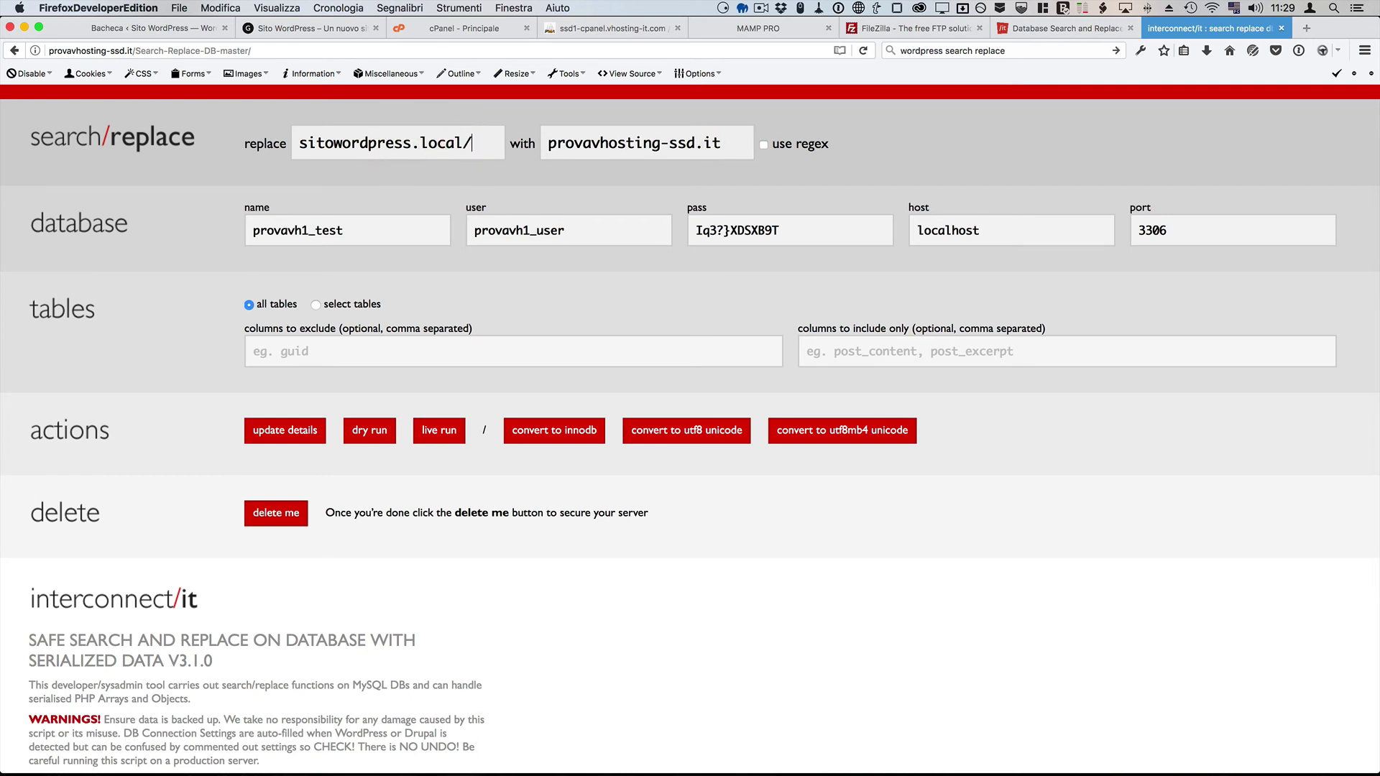
left_click(473, 144)
key("BackSpace")
left_click(466, 142)
left_click(567, 138)
Step: Confirm a live run and review the results: 159 cells changed across 12 tables
left_click(440, 440)
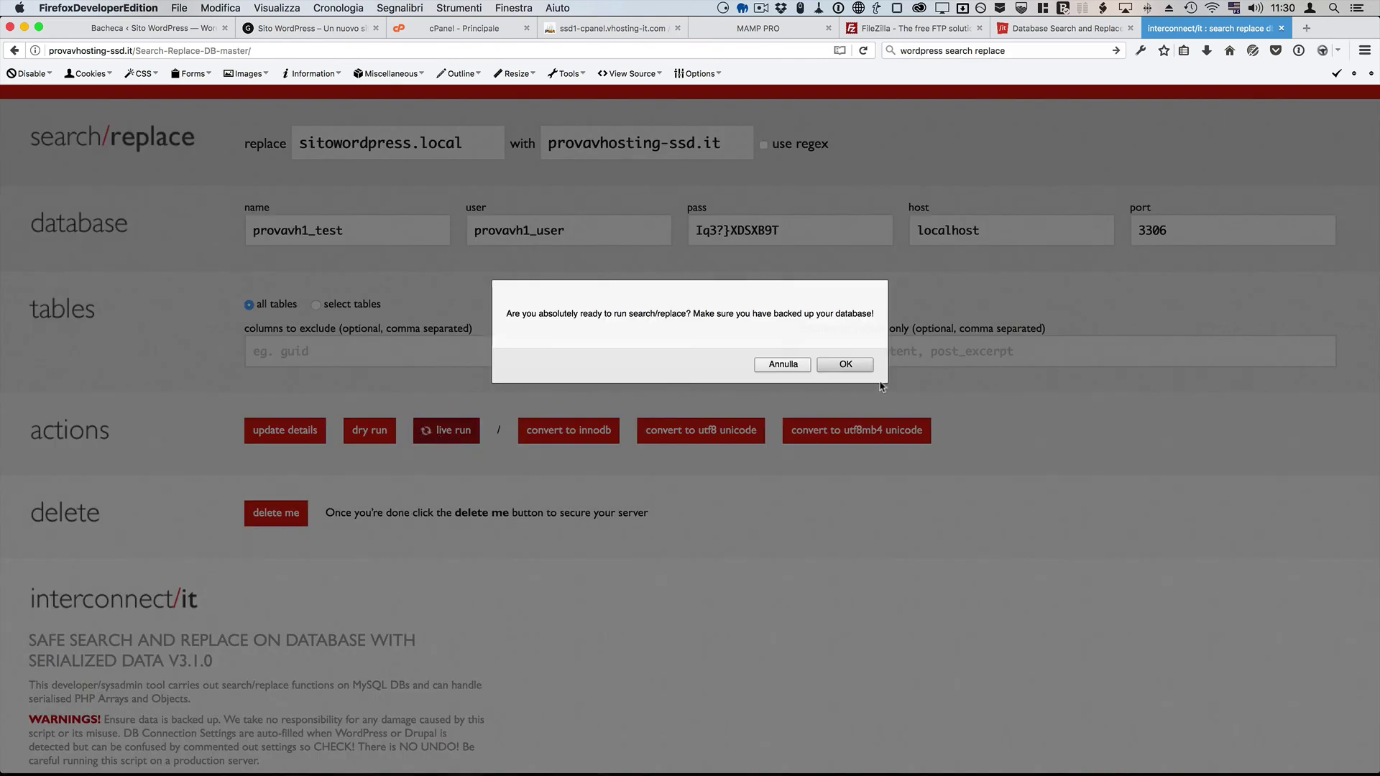
left_click(858, 365)
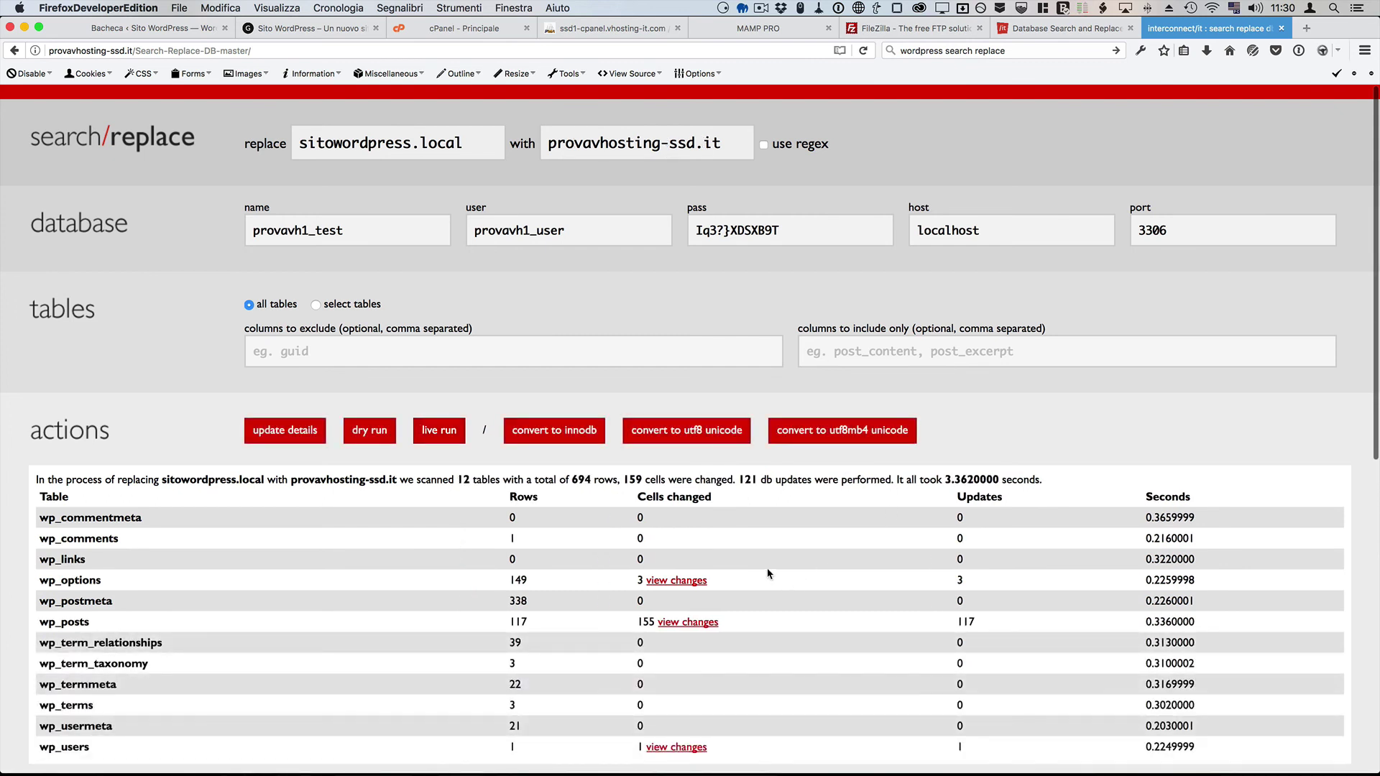
scroll(767, 573, "down", 4)
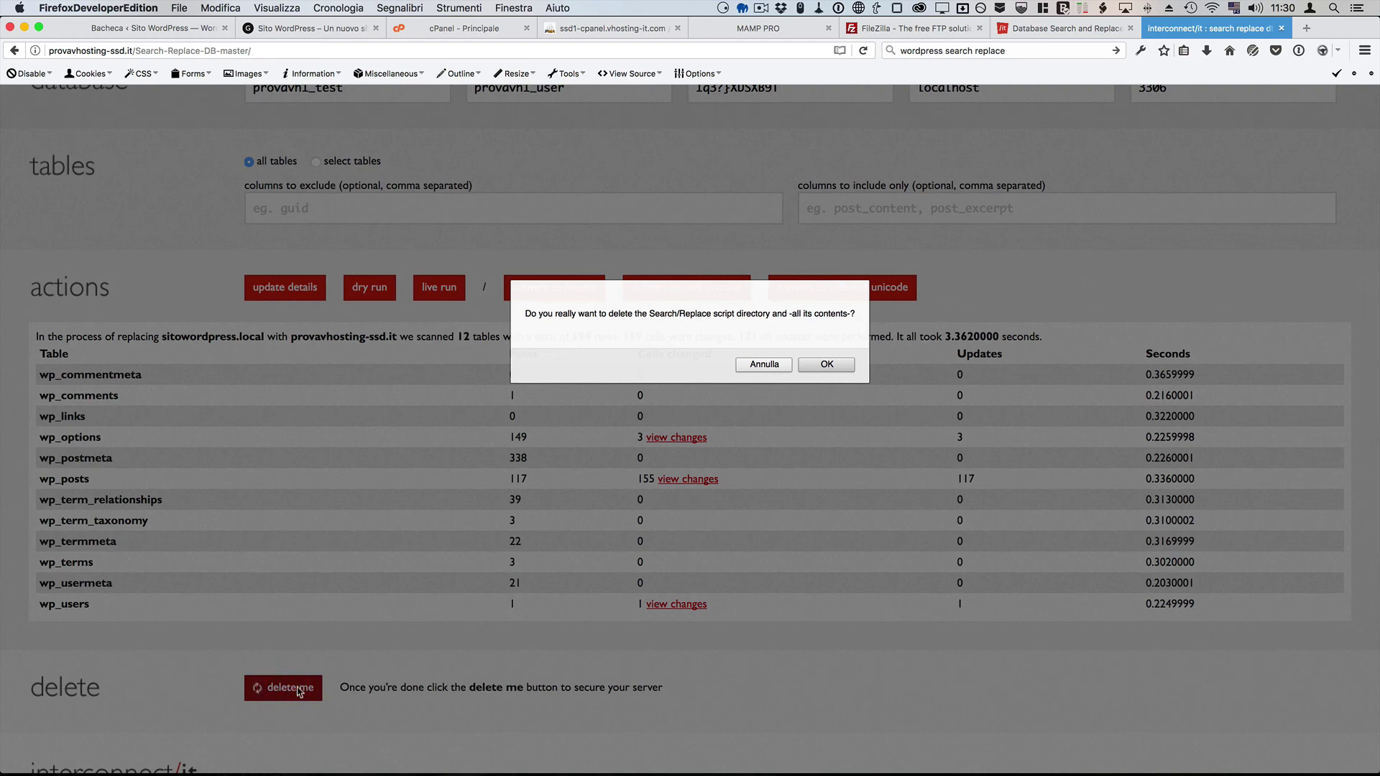
Step: Confirm deleting the script, then close the search-replace and download page tabs
left_click(828, 367)
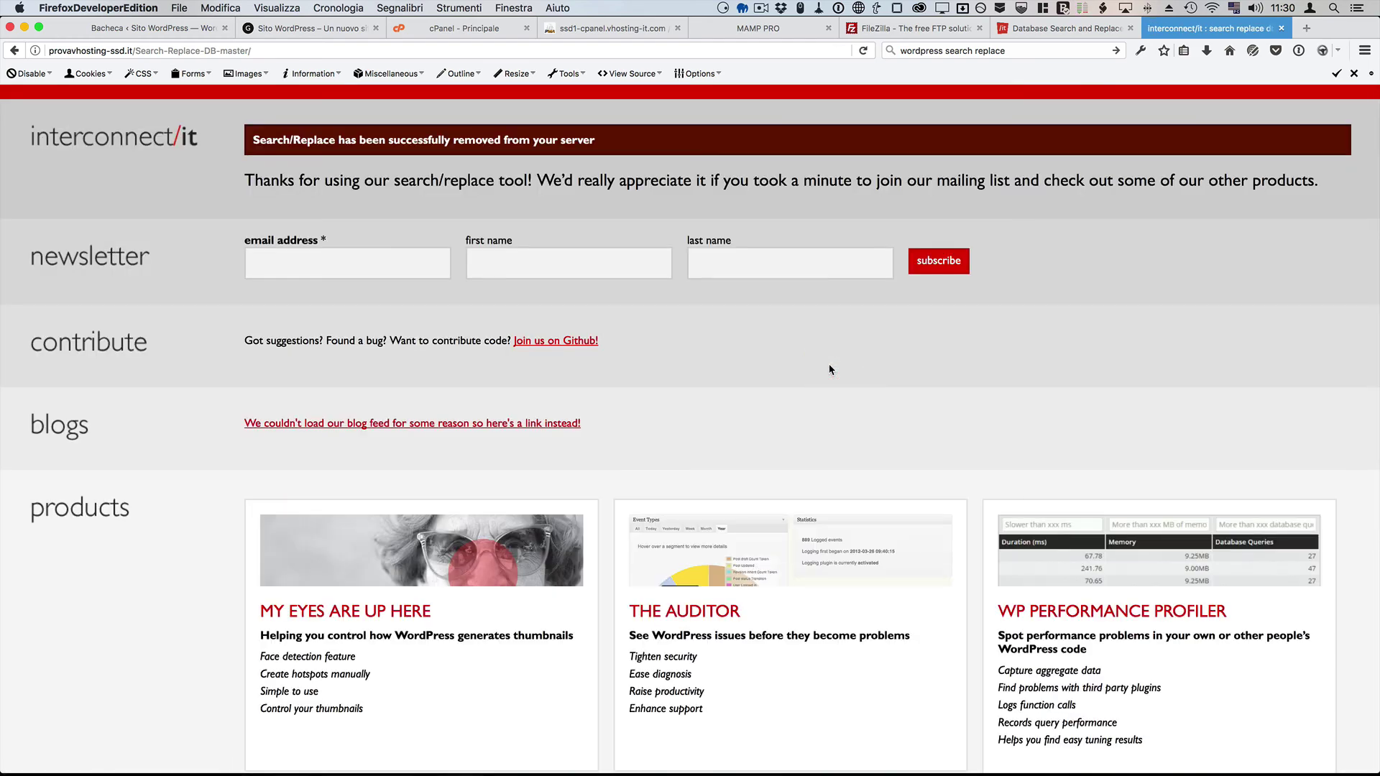
left_click(1282, 28)
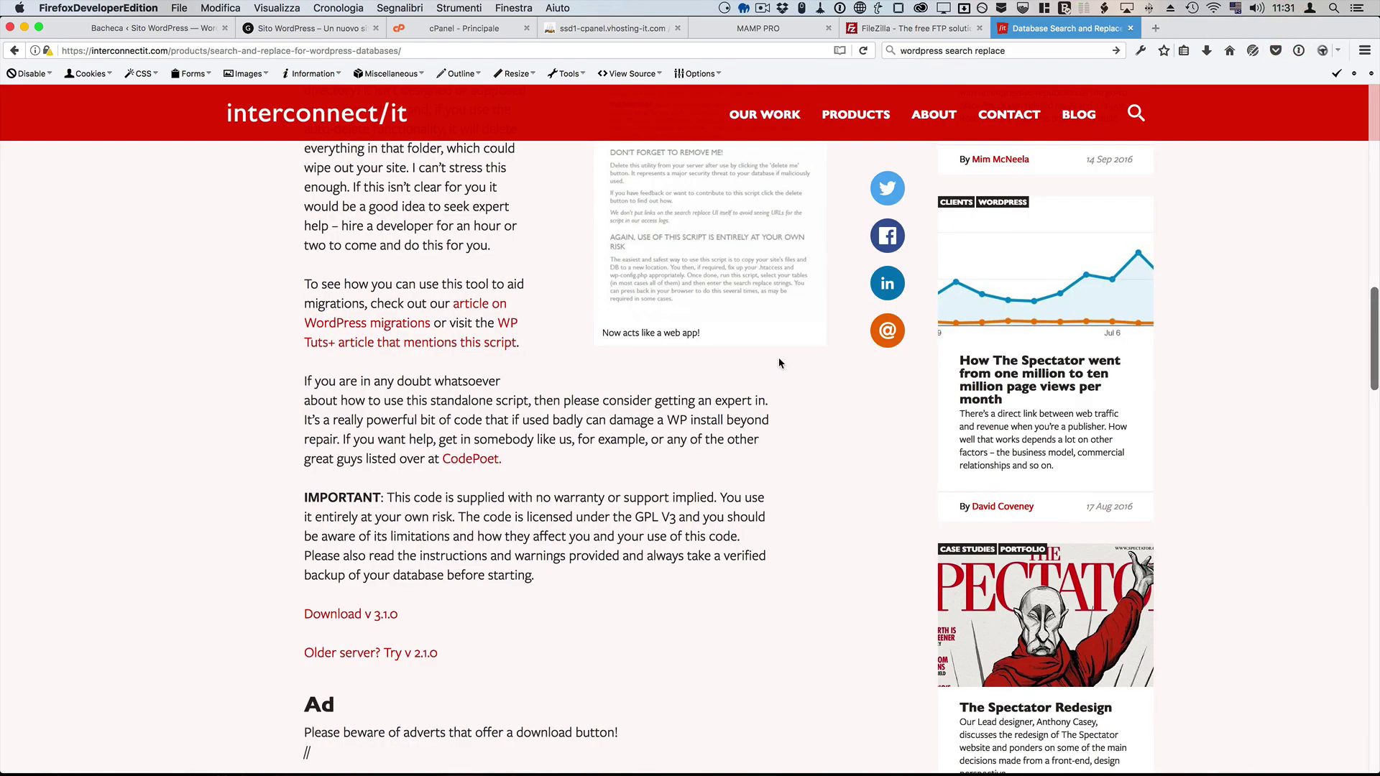
left_click(1130, 31)
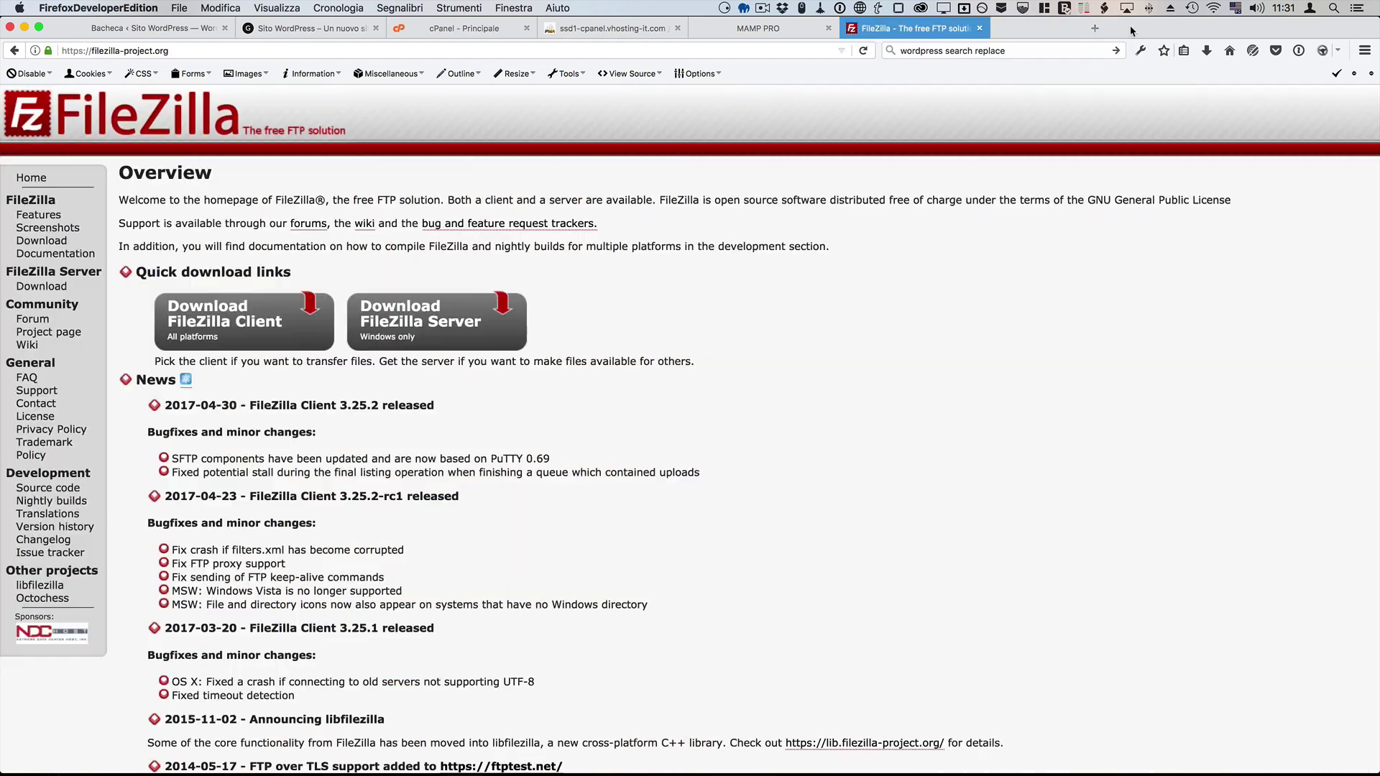
Step: Close the FileZilla tab and load provavhosting-ssd.it in a new tab
left_click(979, 30)
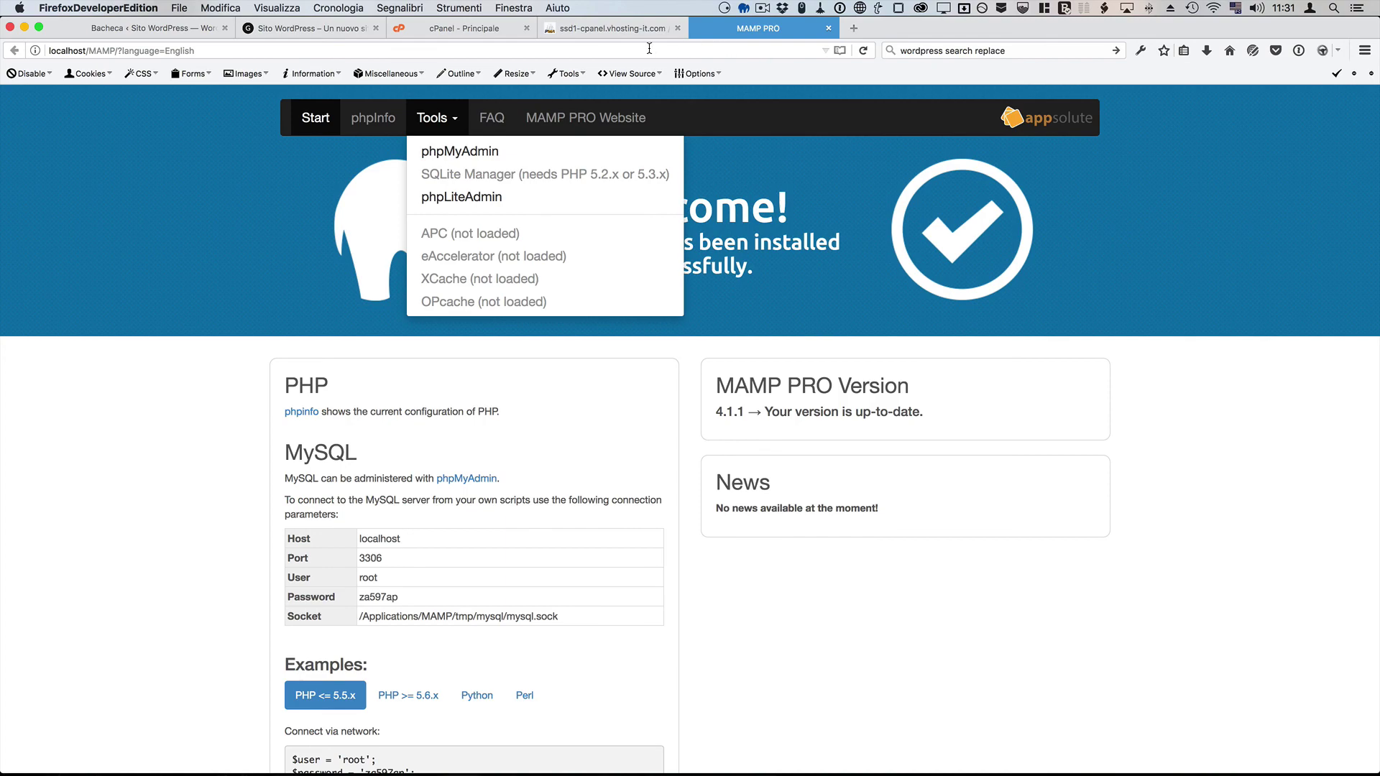
key("super+t")
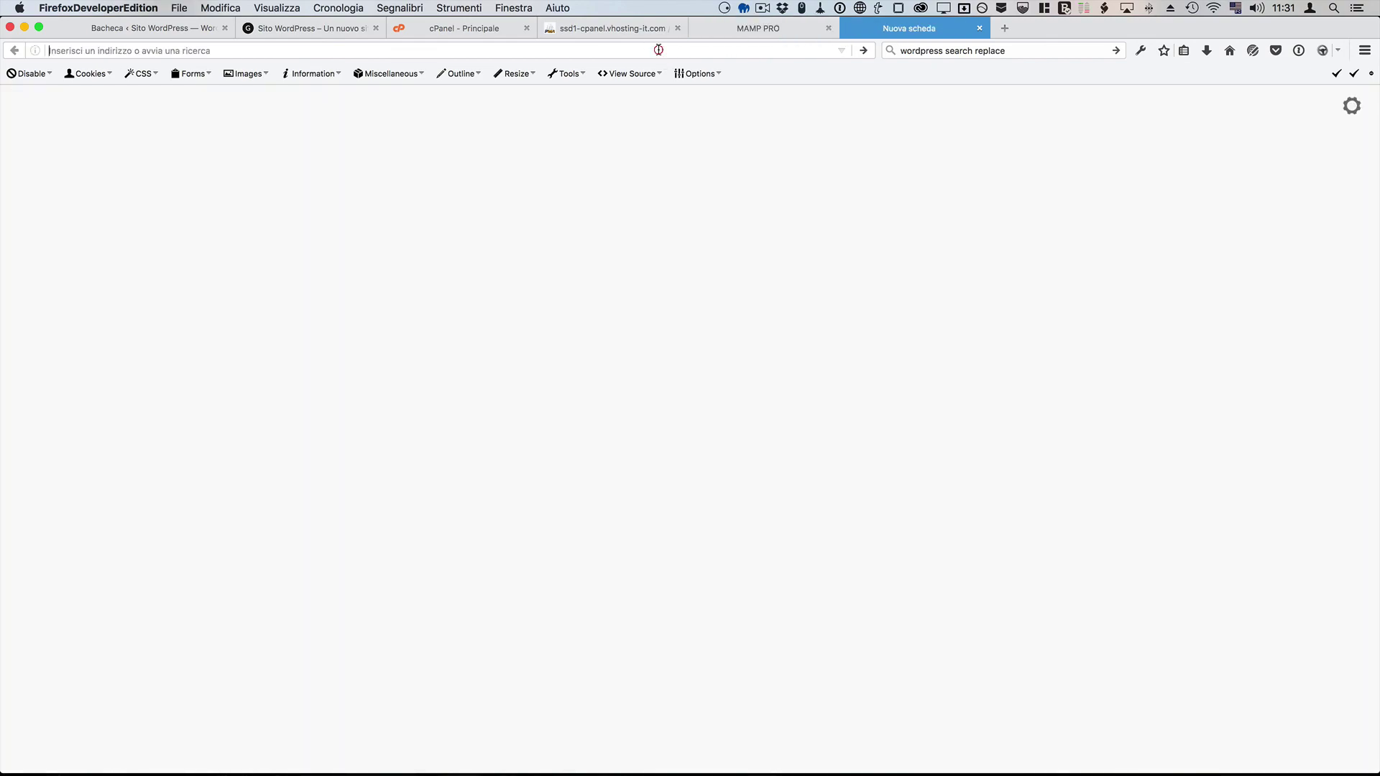
type("provavhosting-ssd.it/")
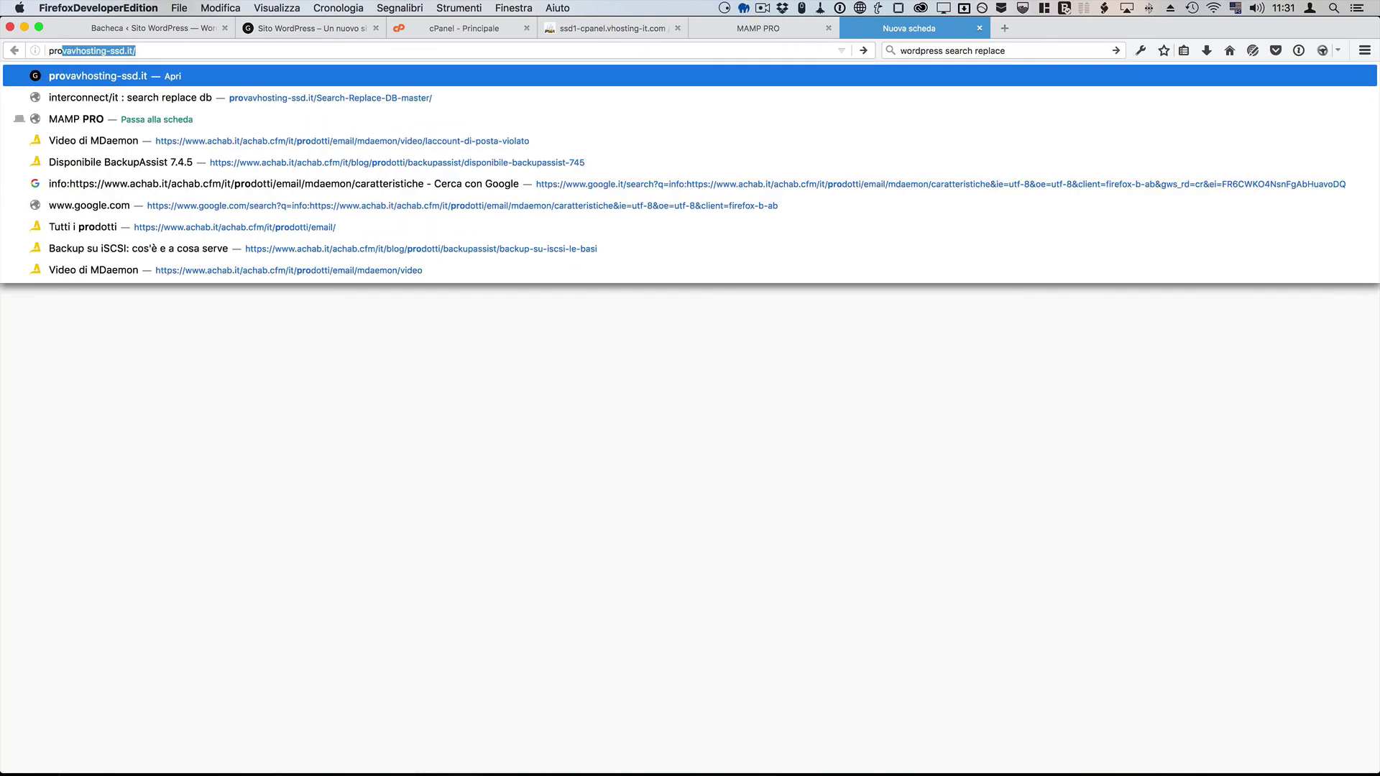
key("Return")
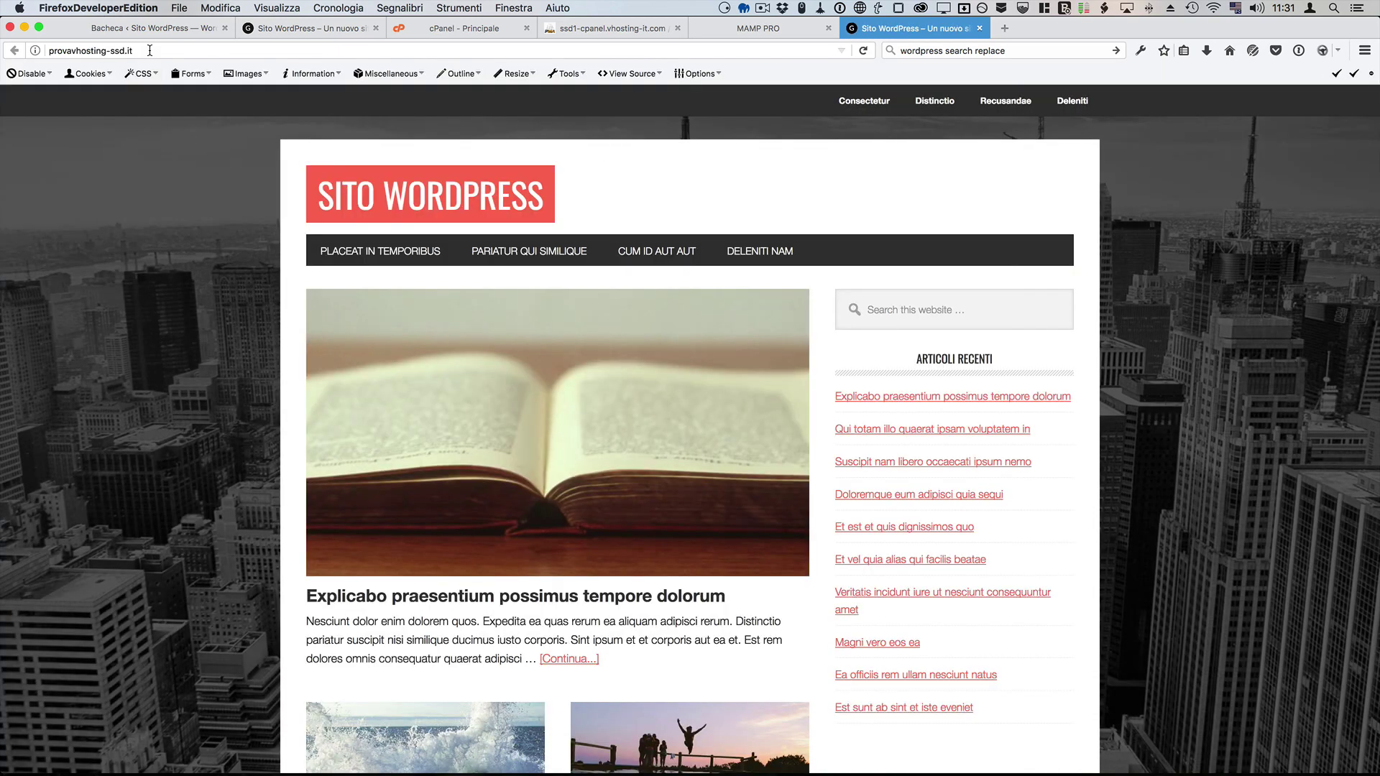
Step: Go to provavhosting-ssd.it/wp-admin to reach the live login page
left_click(167, 51)
left_click(168, 50)
type("/wp-")
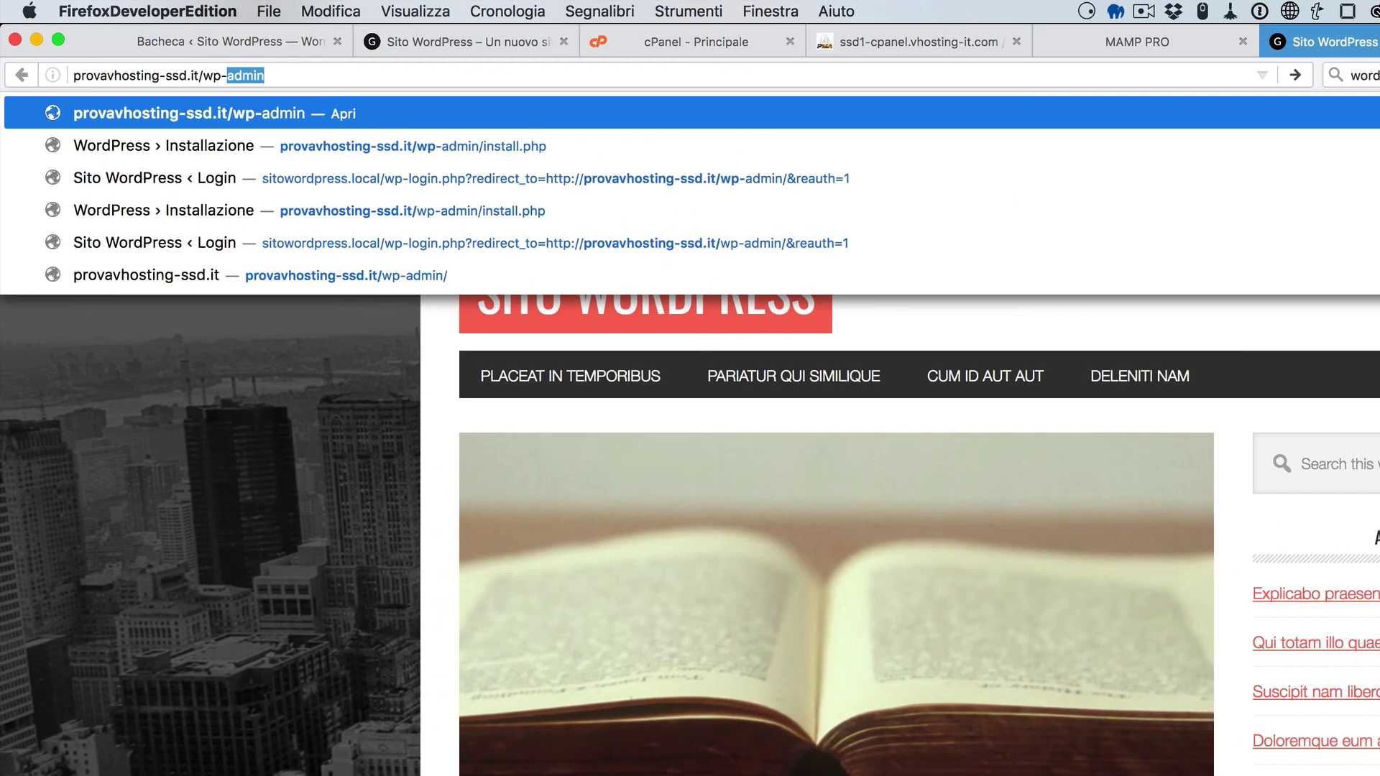
type("admin")
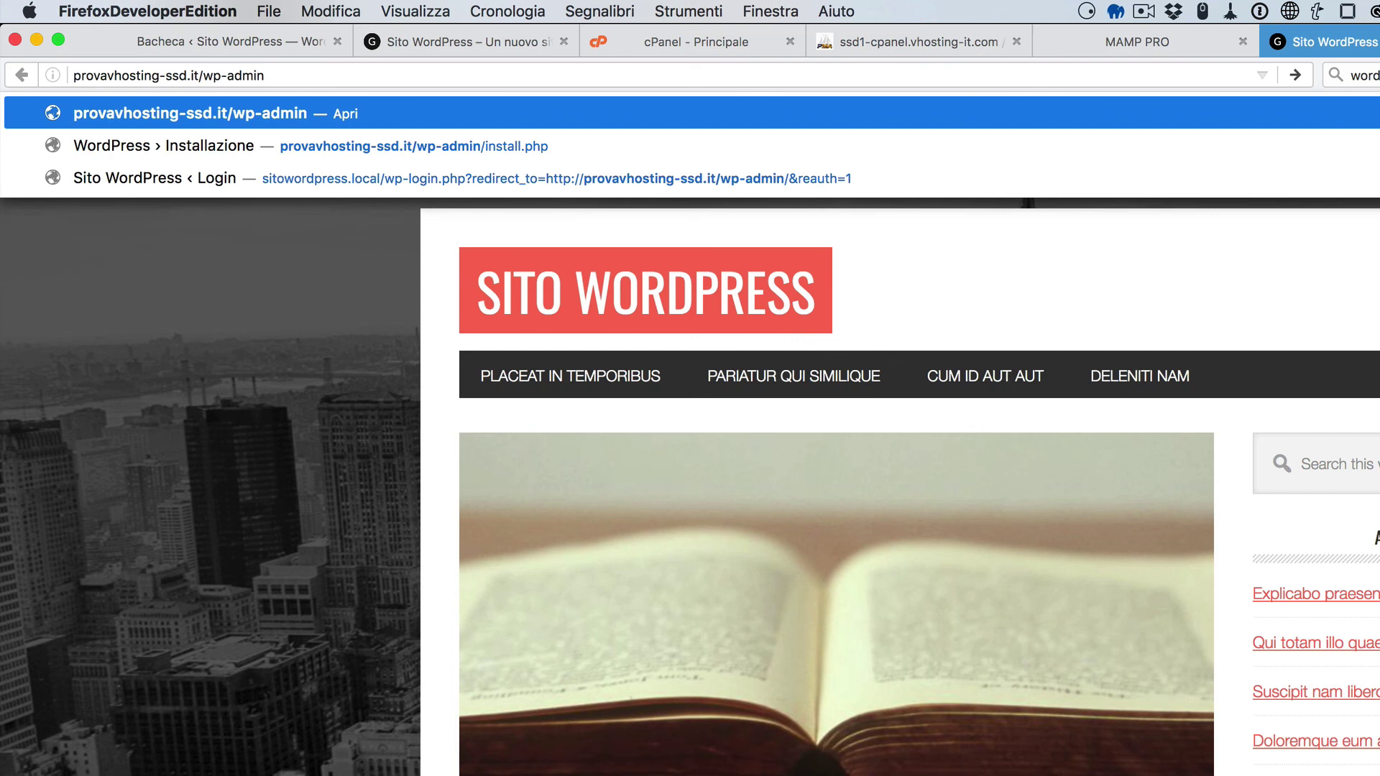
key("Return")
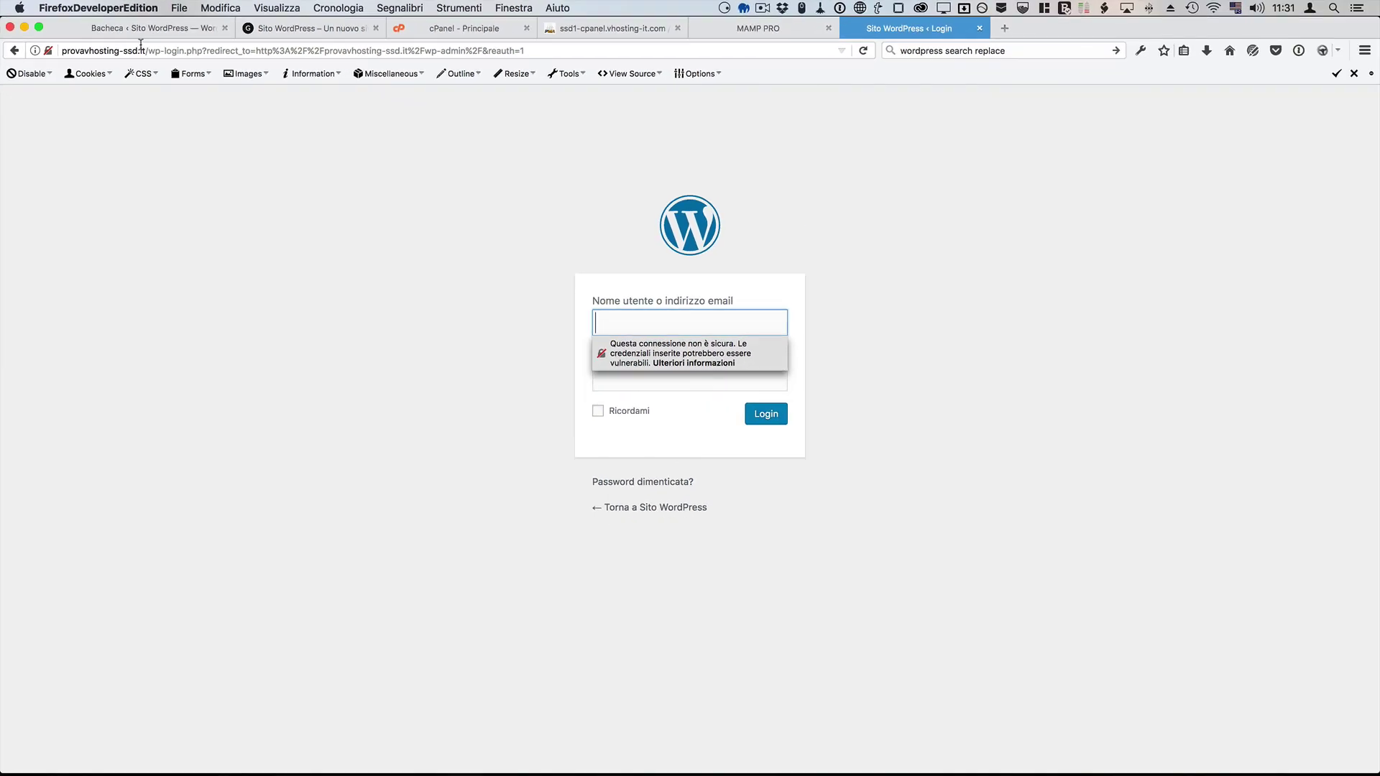
Step: Log in to the live admin with saved credentials, declining the password manager's save prompt
key("super+backslash")
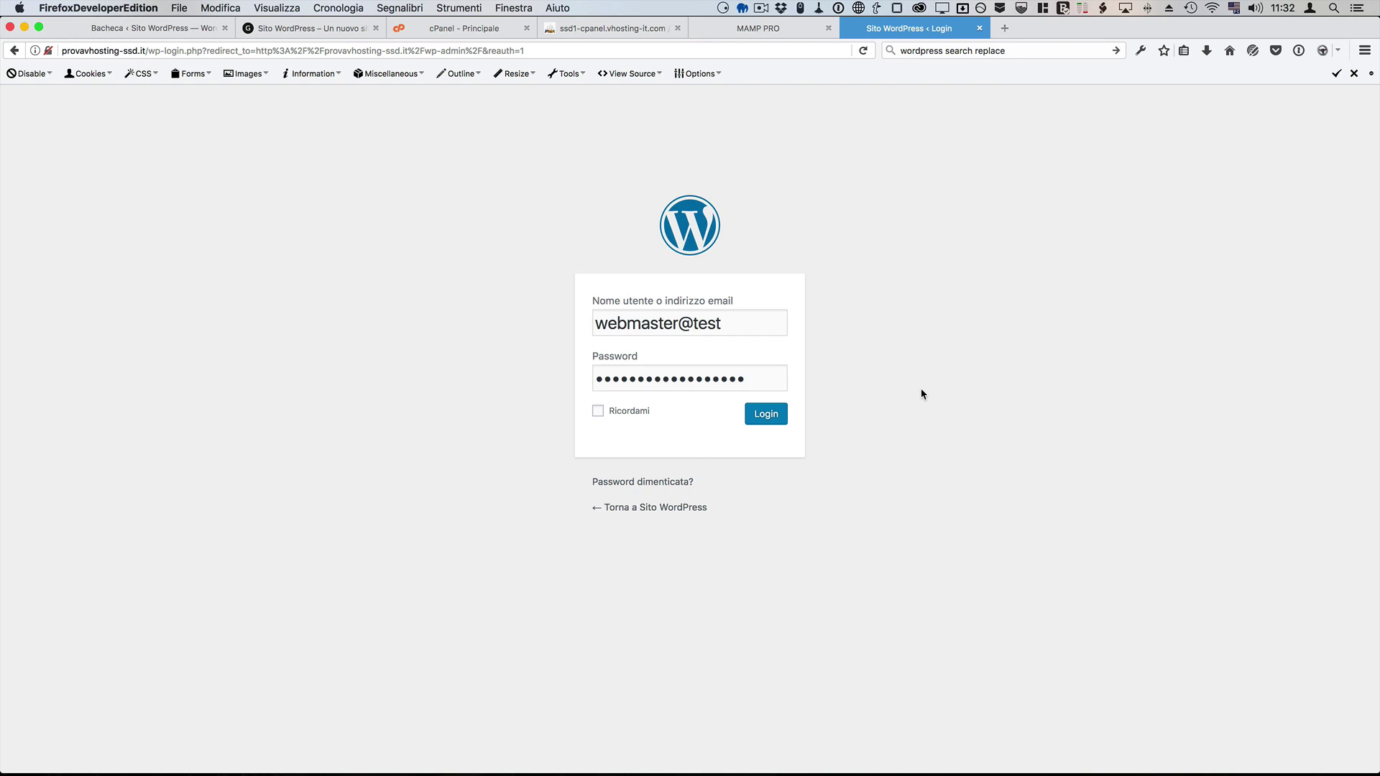
left_click(767, 415)
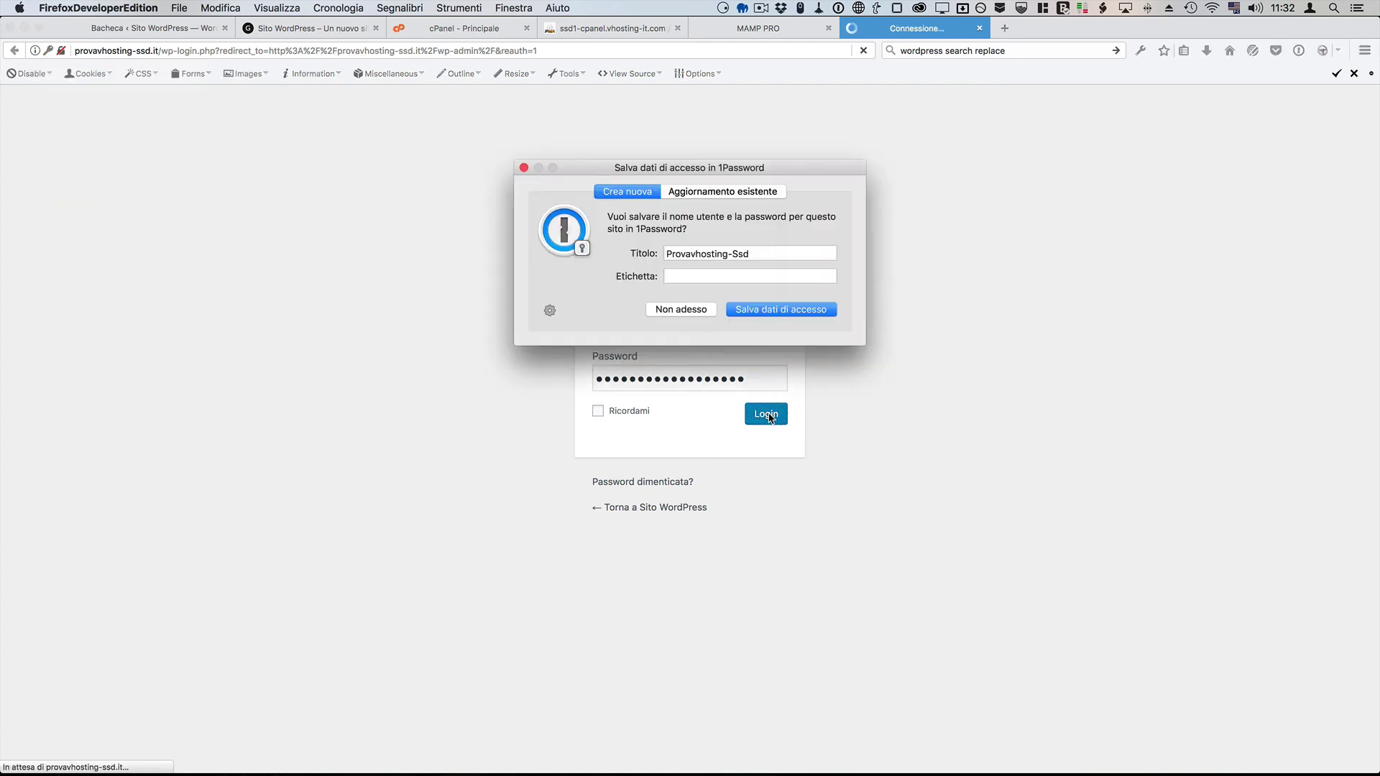
left_click(693, 311)
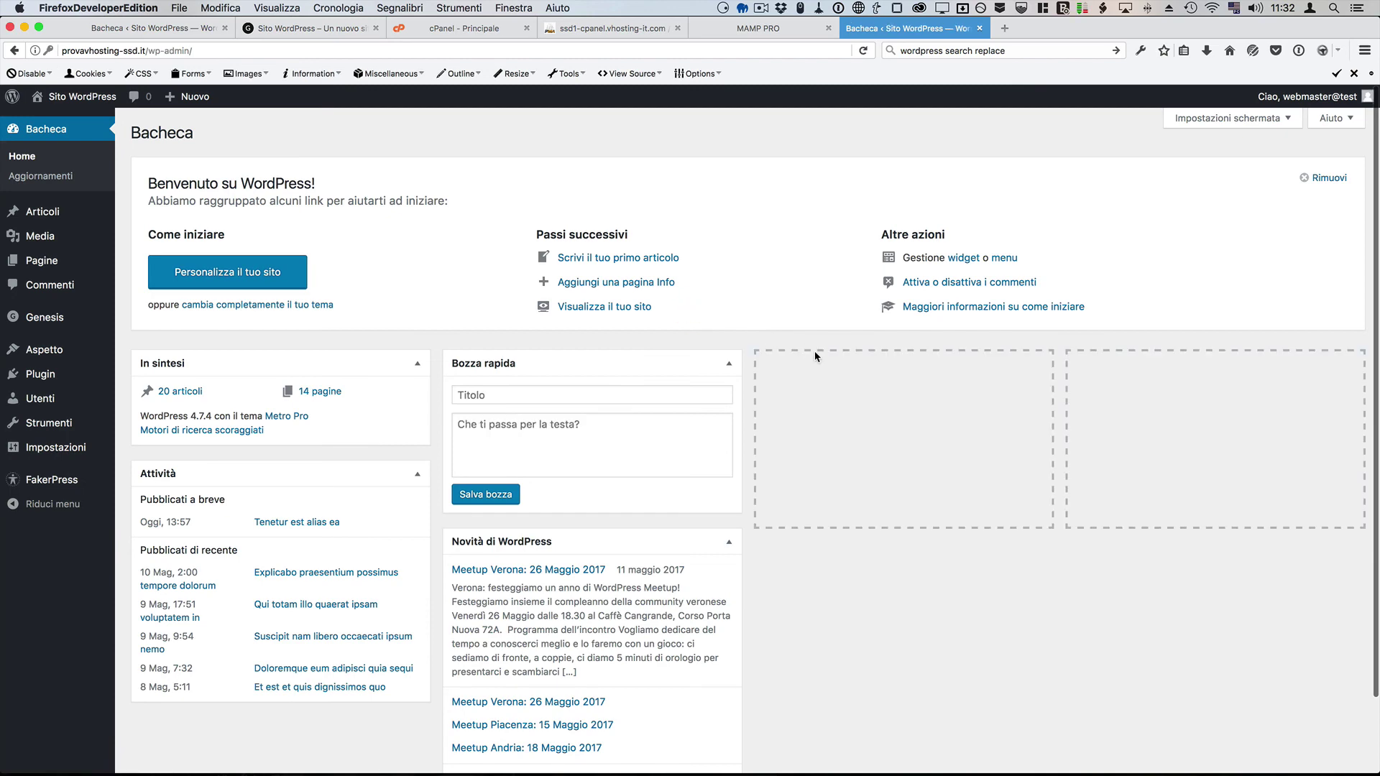
mouse_move(57, 318)
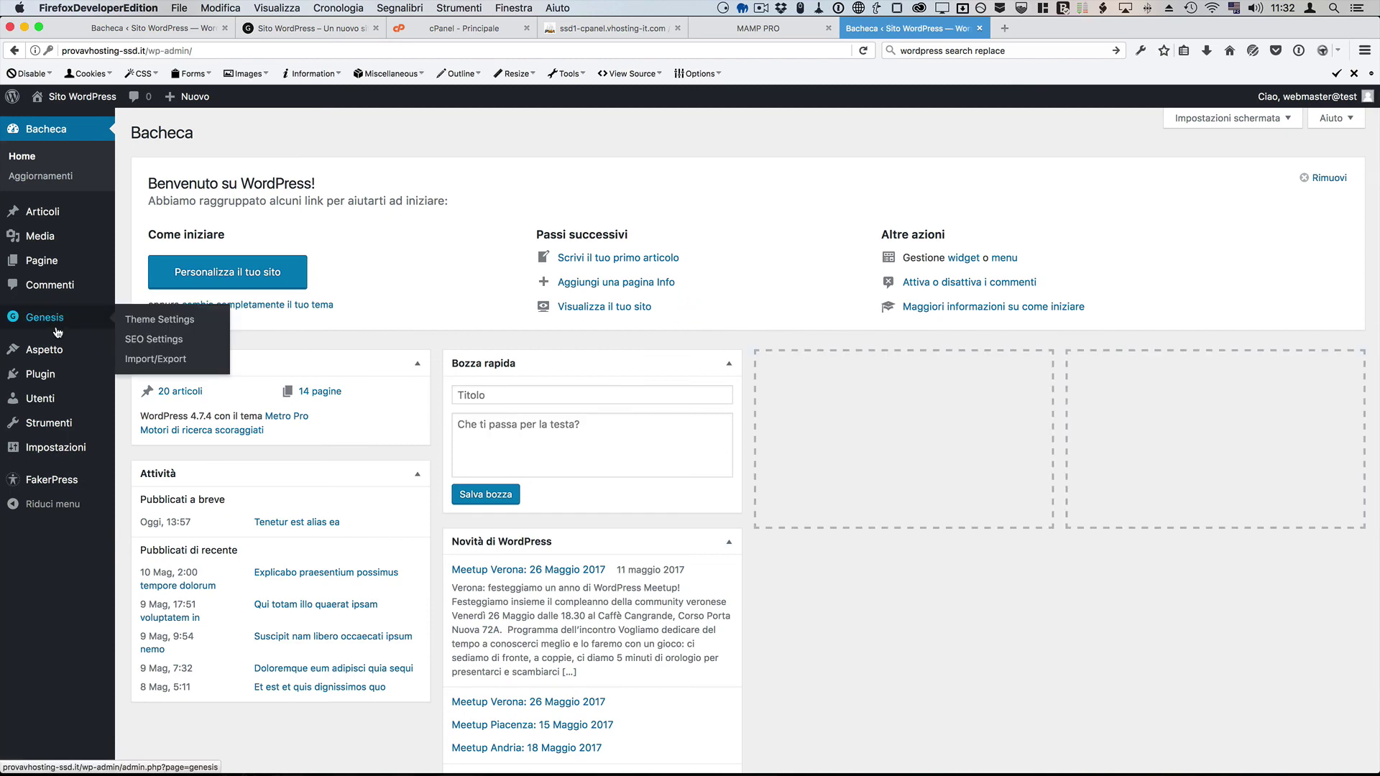
mouse_move(54, 215)
left_click(138, 216)
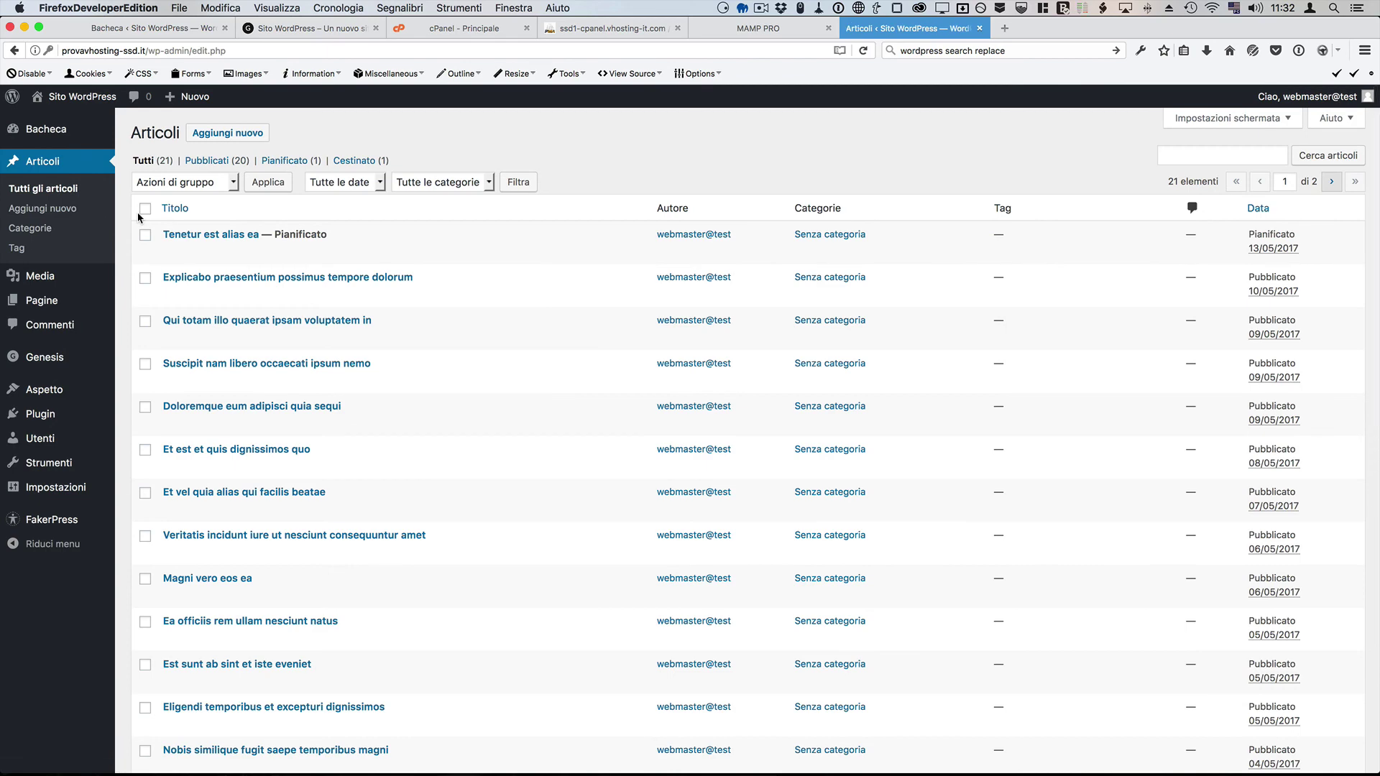
mouse_move(72, 487)
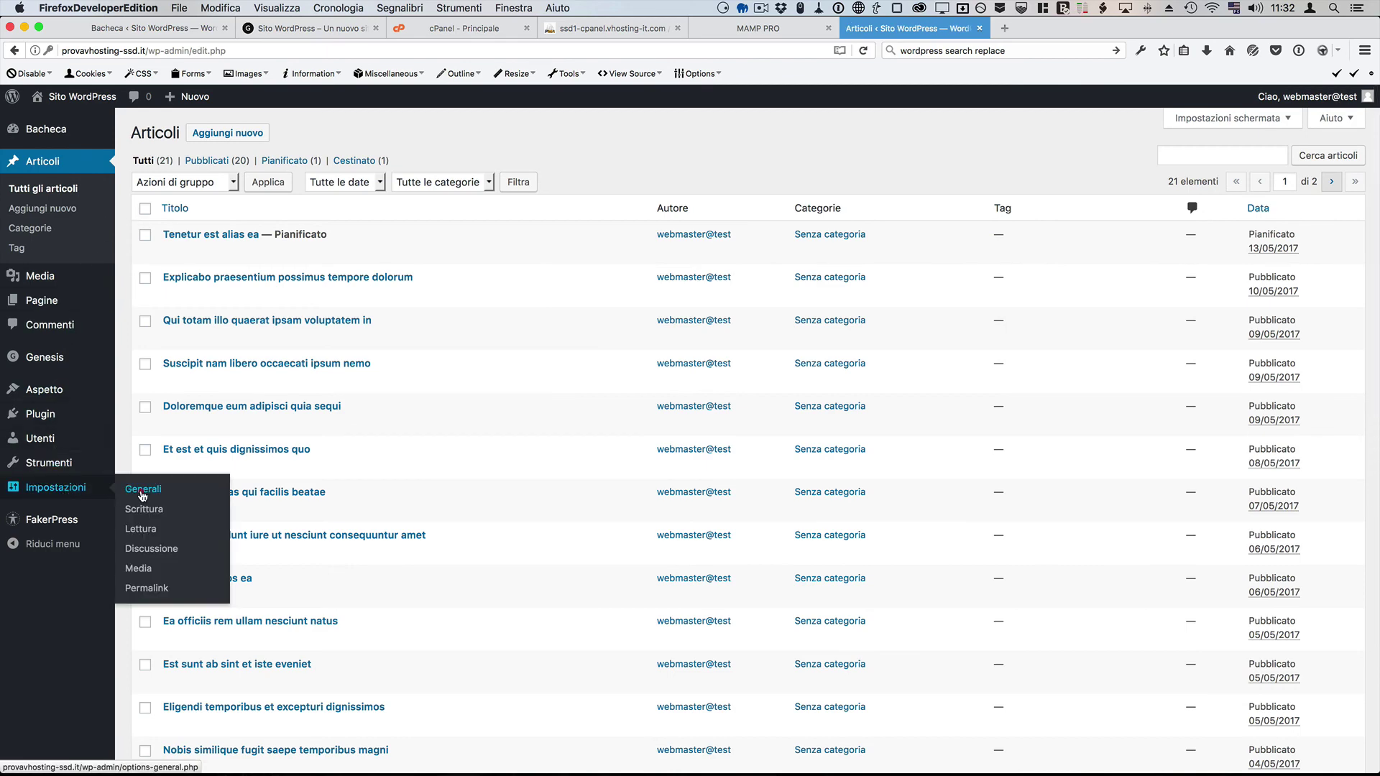
left_click(134, 495)
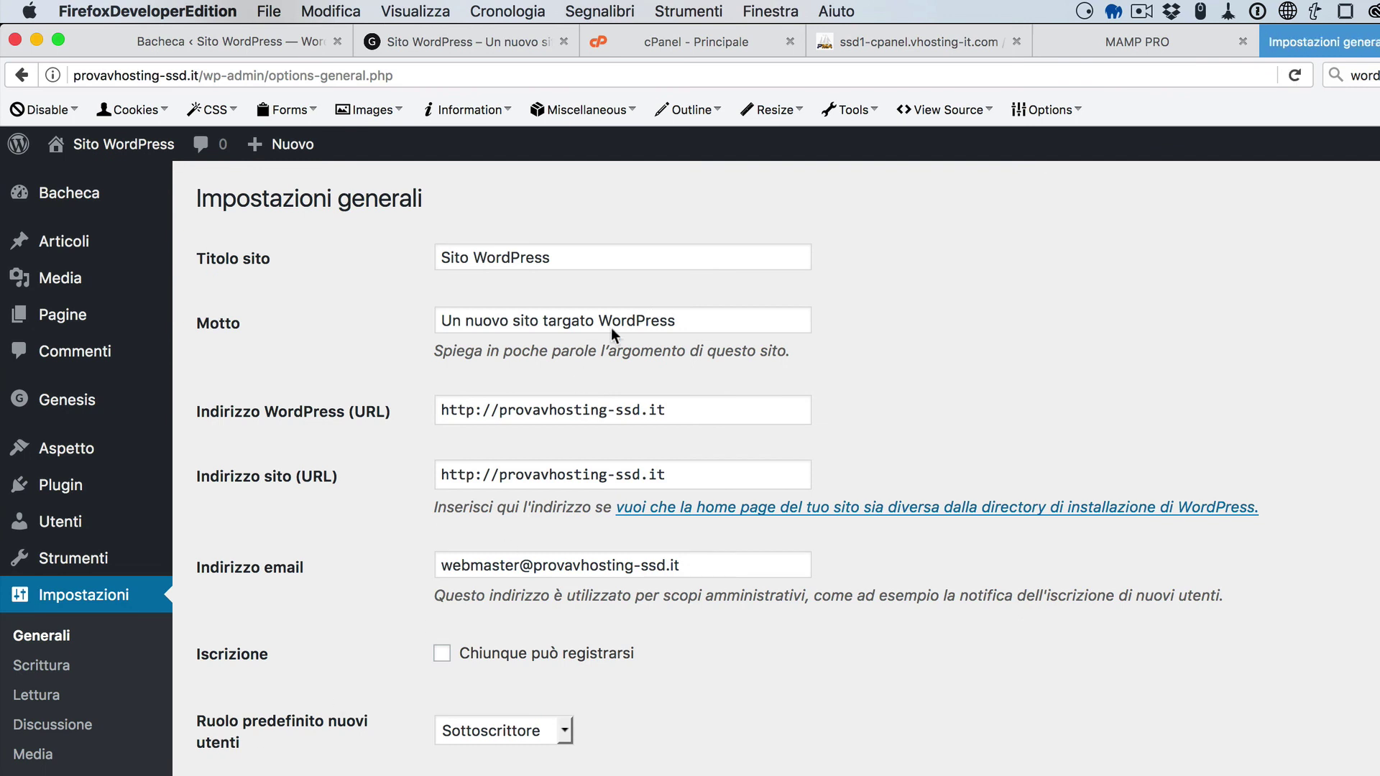
left_click(573, 410)
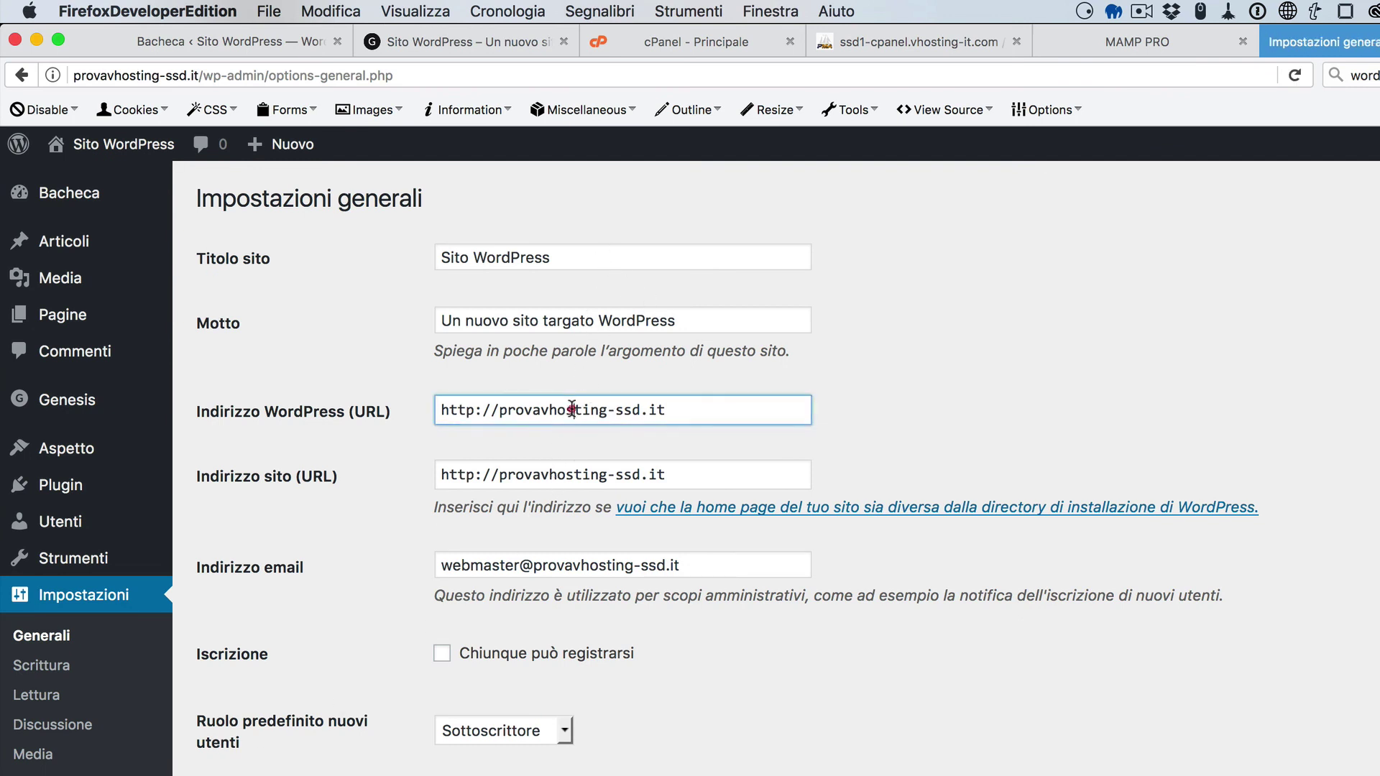
left_click(567, 475)
left_click(503, 410)
left_click(503, 474)
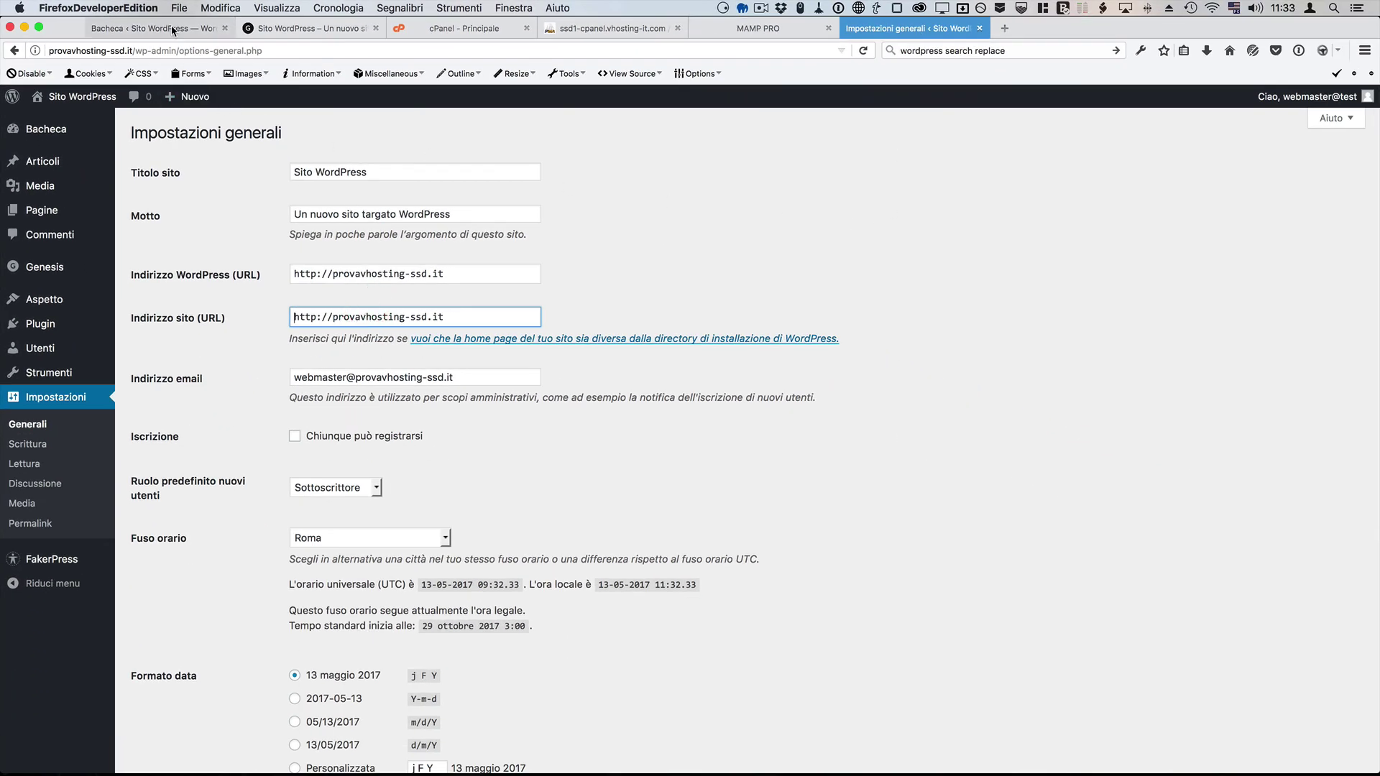
Step: On the local admin, view General Settings and then the All Posts list
left_click(115, 28)
left_click(121, 52)
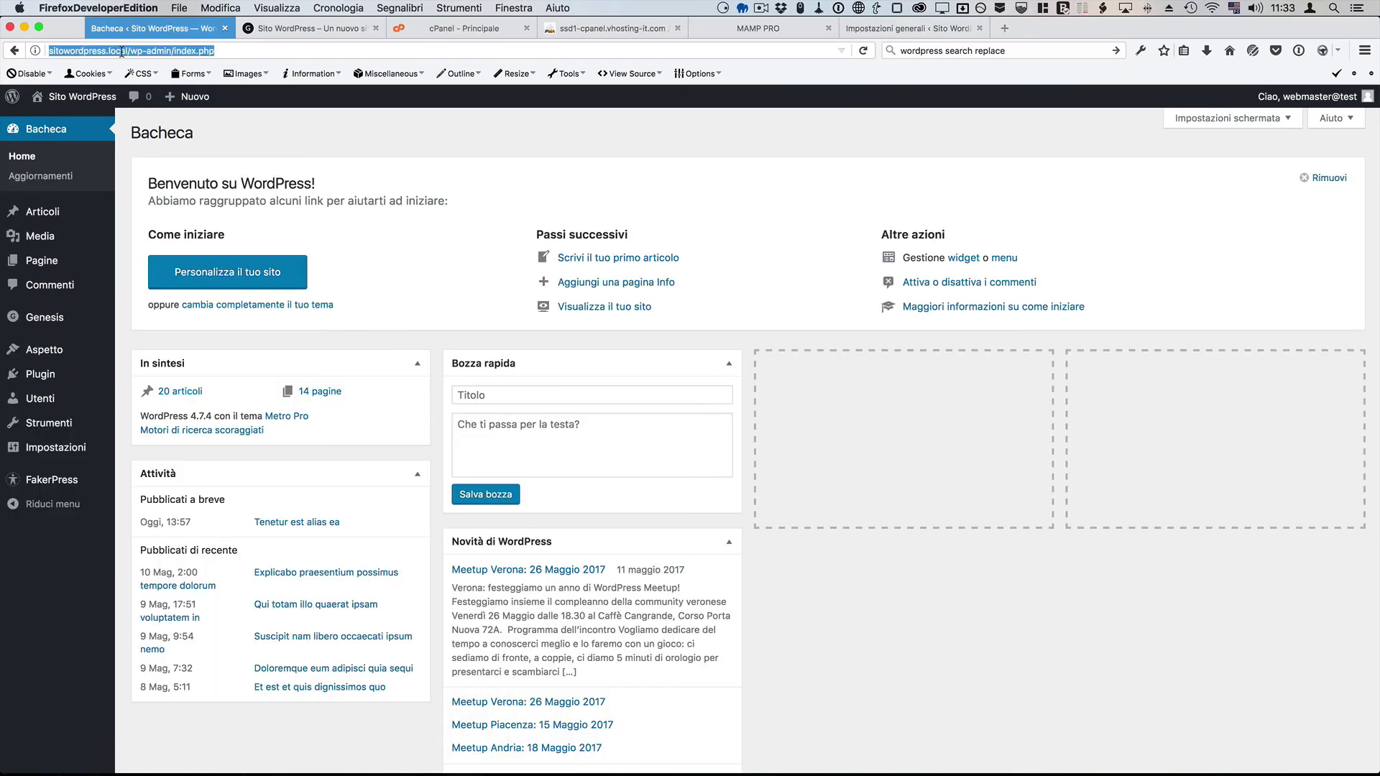
left_click(489, 159)
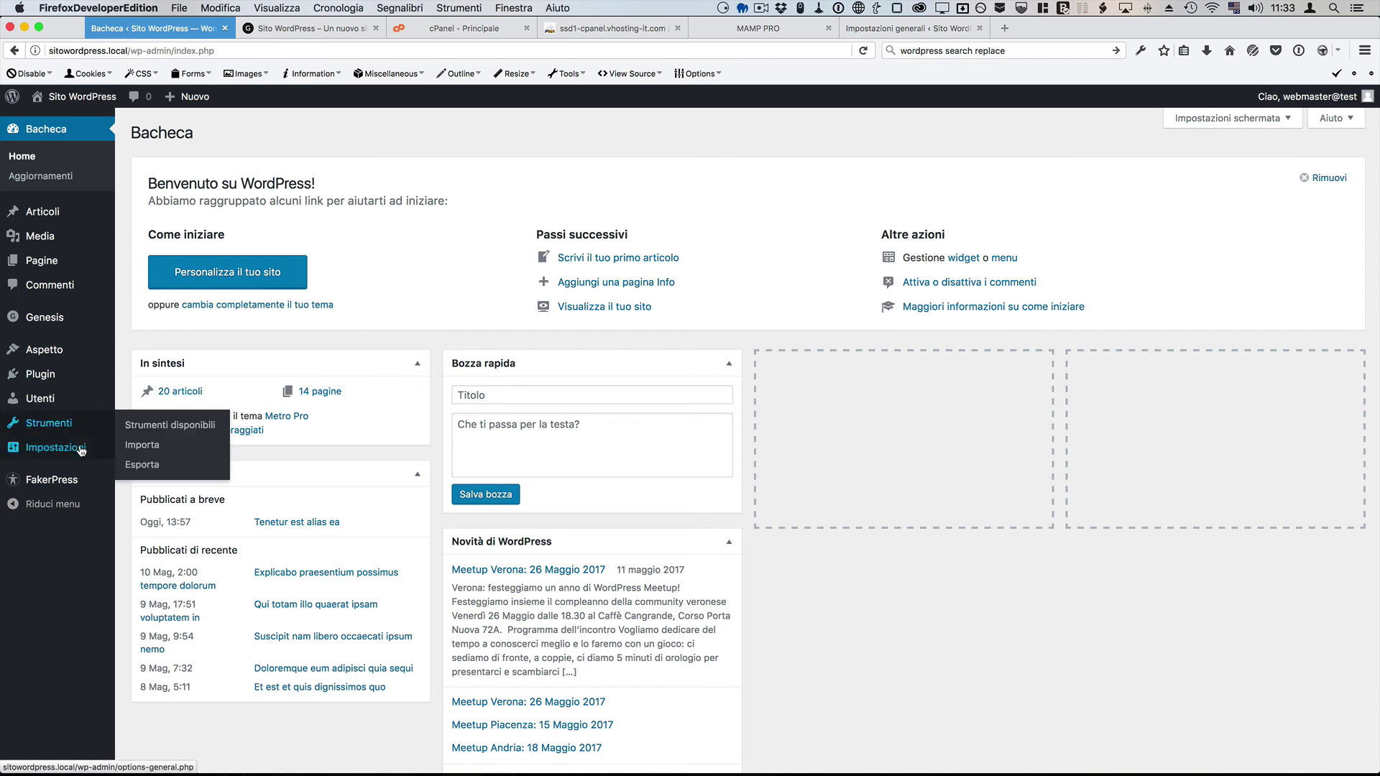
mouse_move(80, 448)
left_click(142, 451)
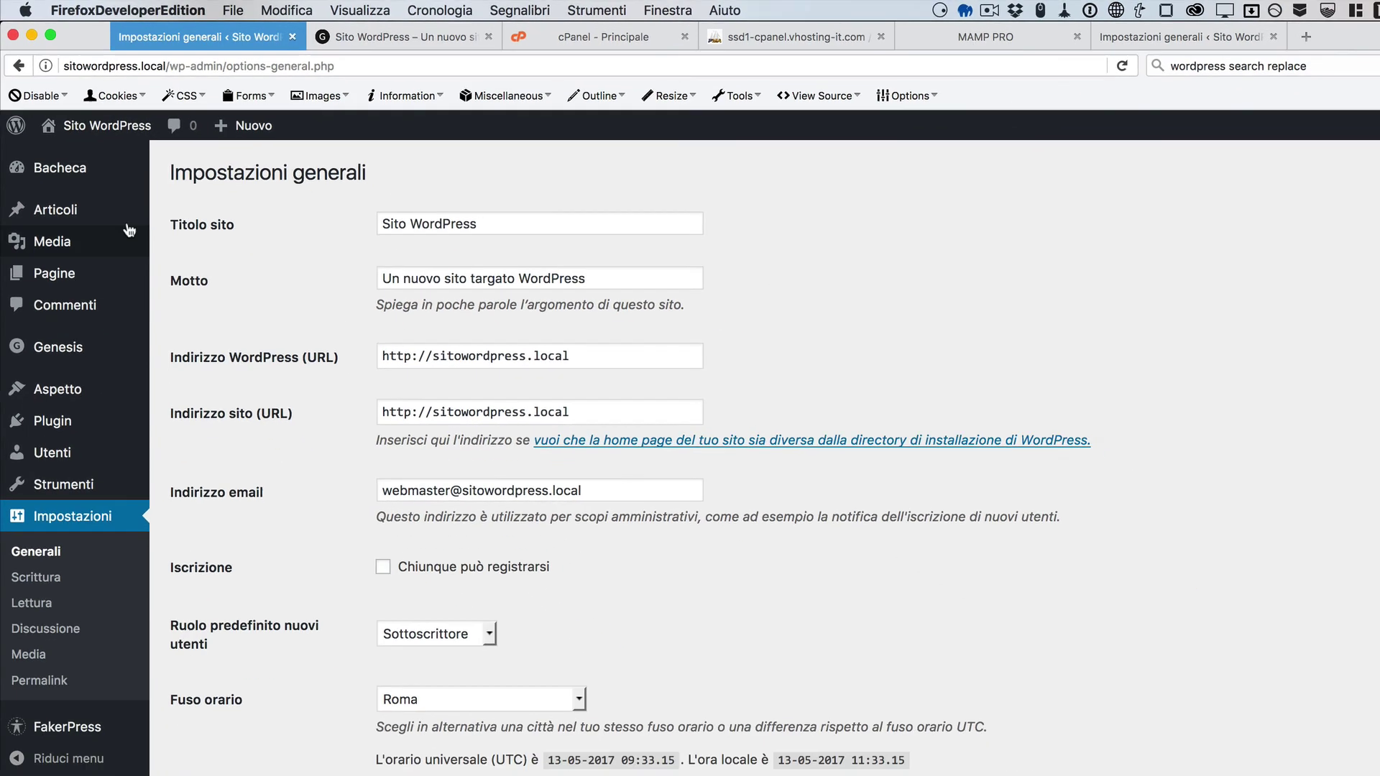
mouse_move(64, 241)
left_click(227, 248)
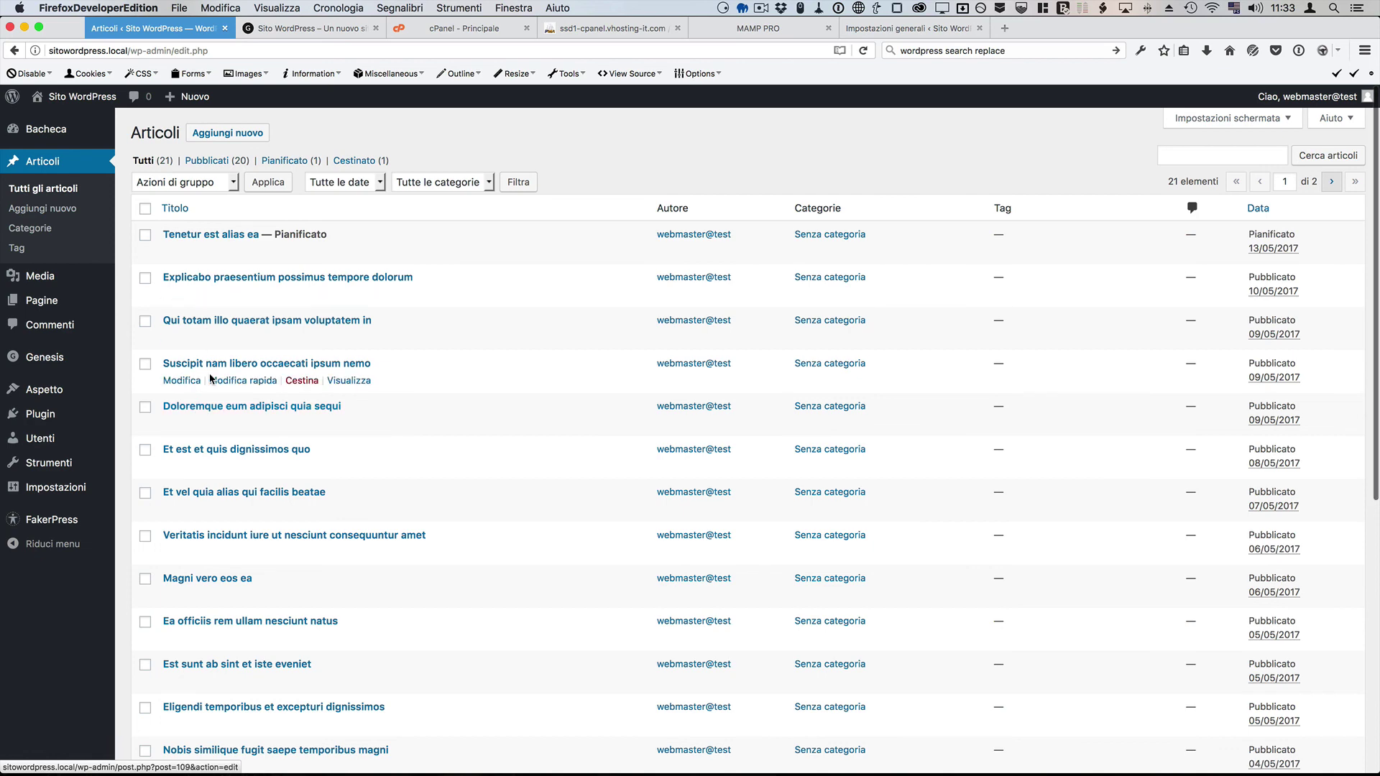
Step: Compare live and local posts and Media Libraries, then visit the live front page
left_click(909, 28)
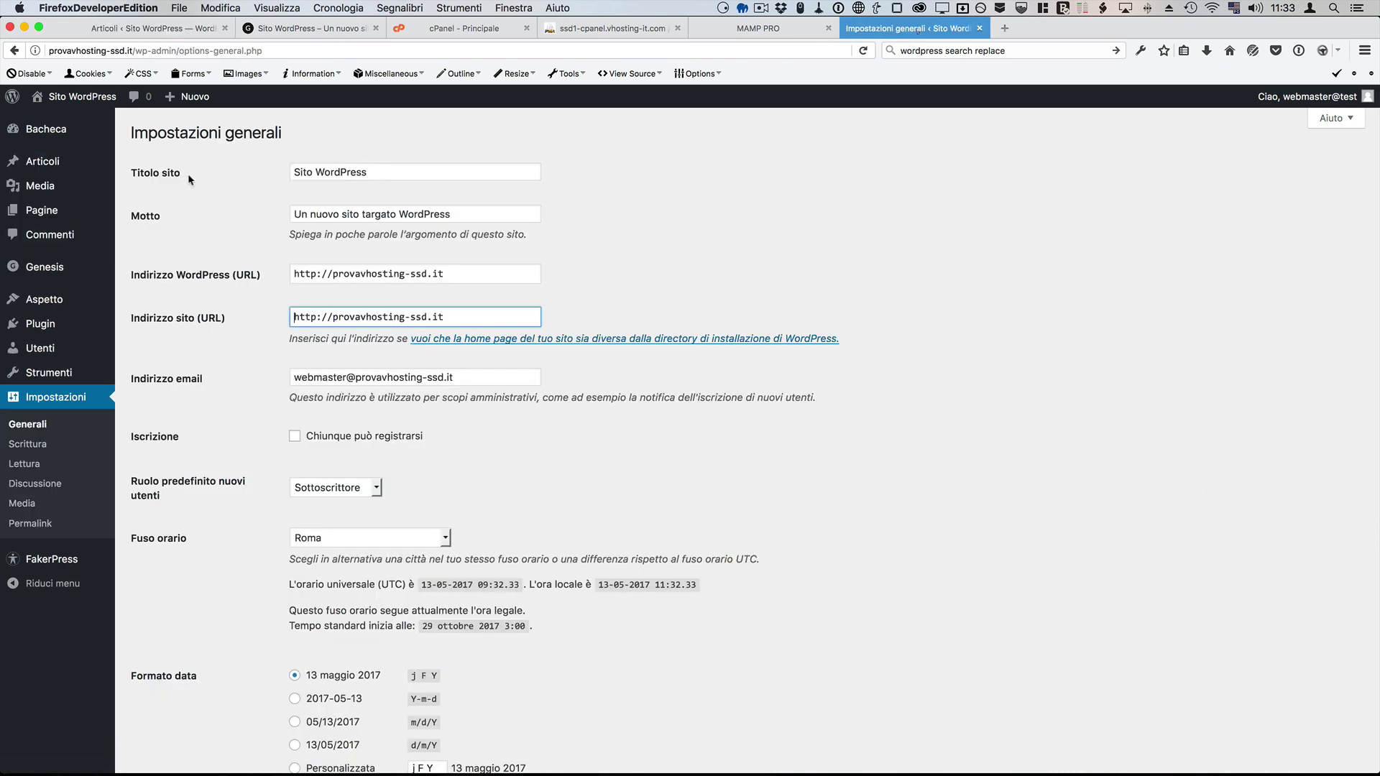
left_click(61, 163)
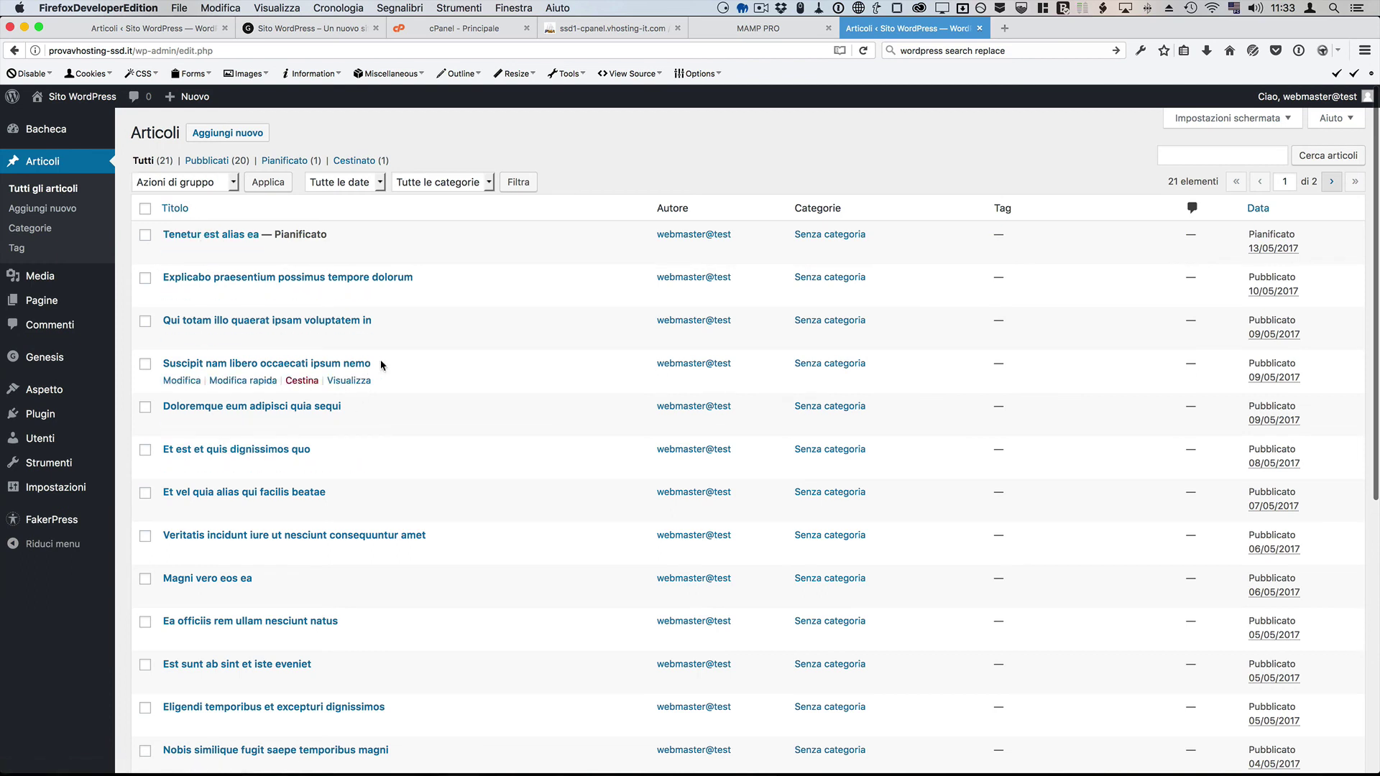
mouse_move(43, 276)
left_click(131, 279)
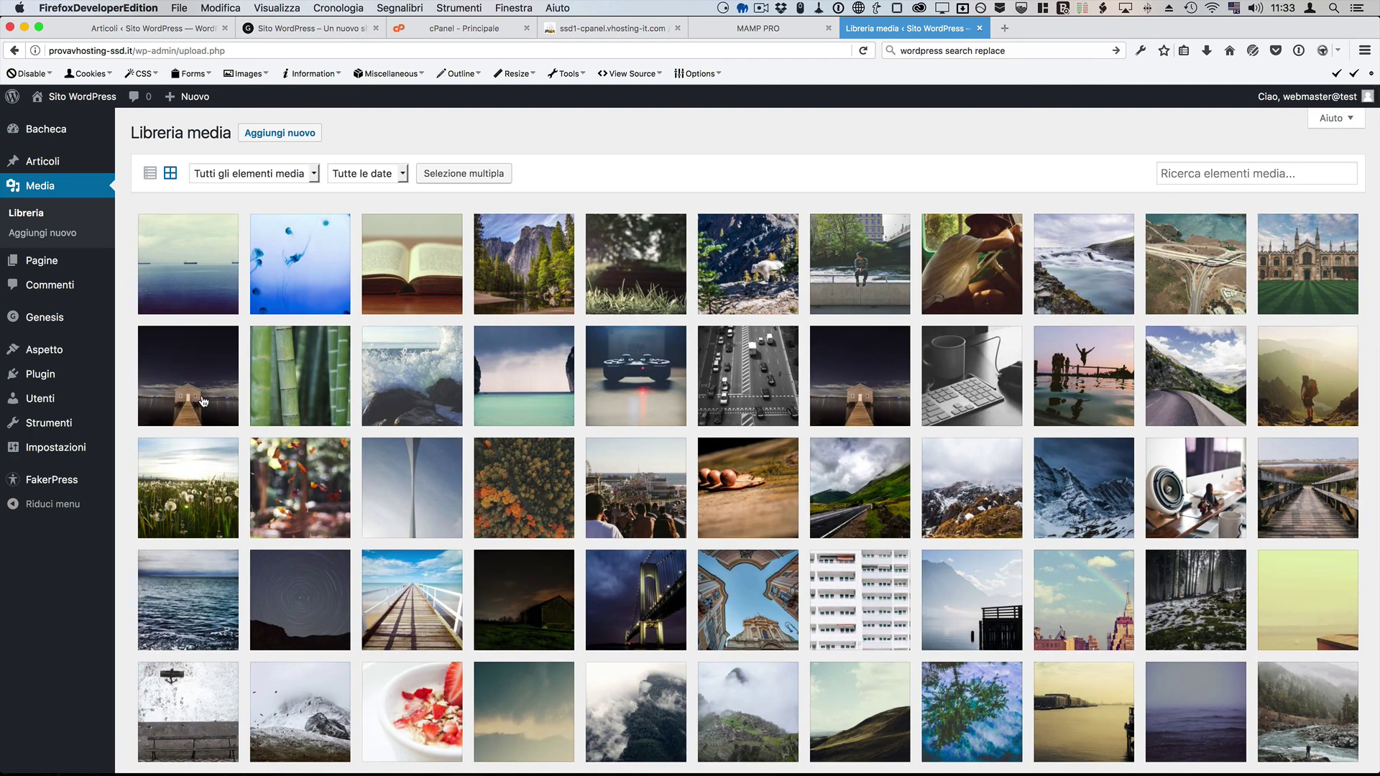
left_click(128, 28)
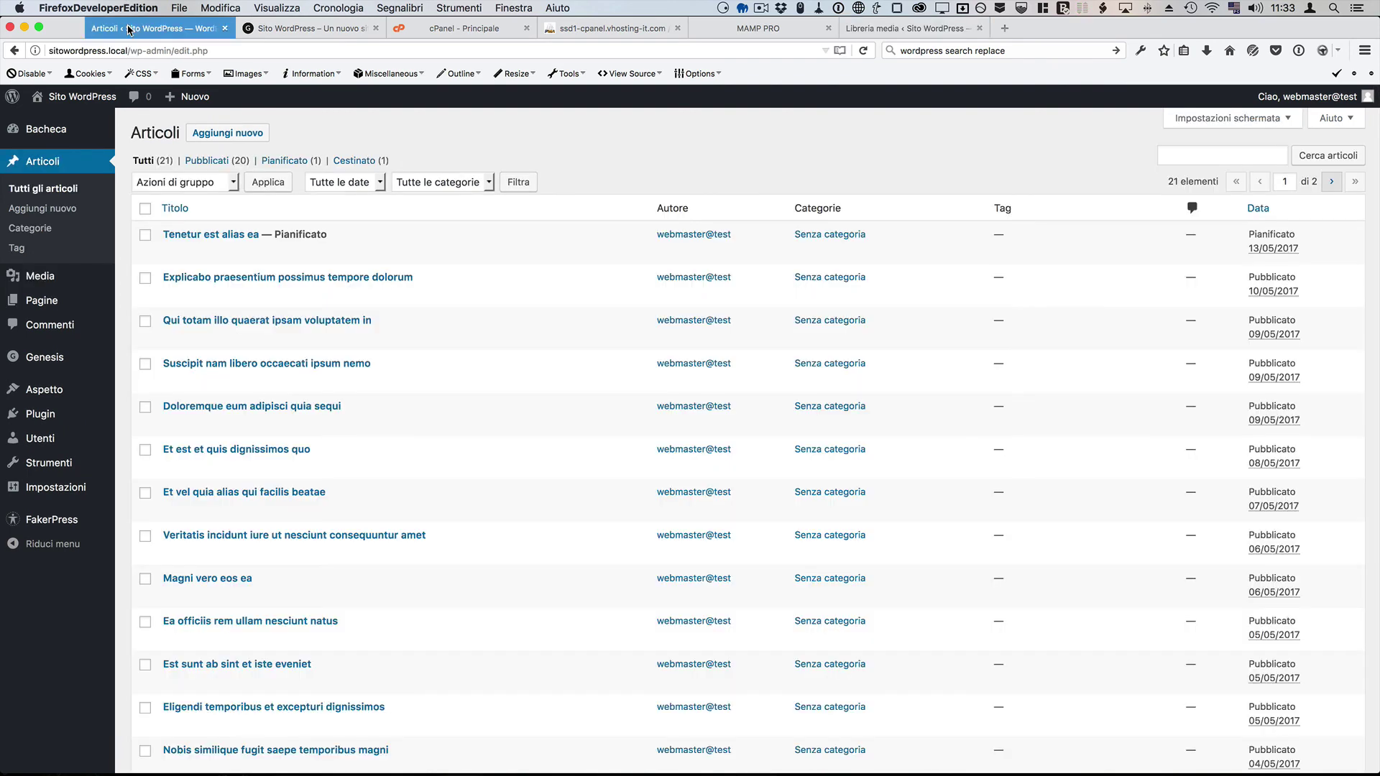
left_click(134, 282)
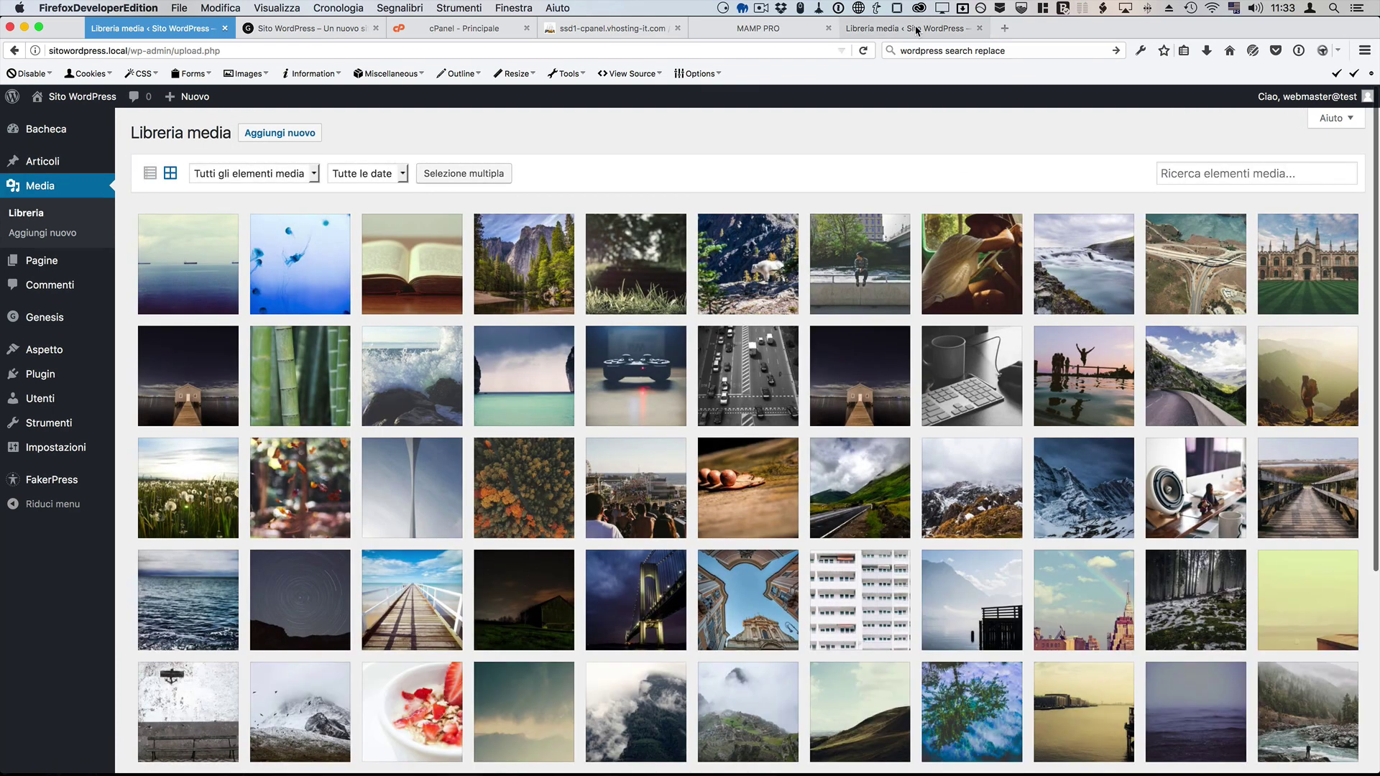
left_click(888, 29)
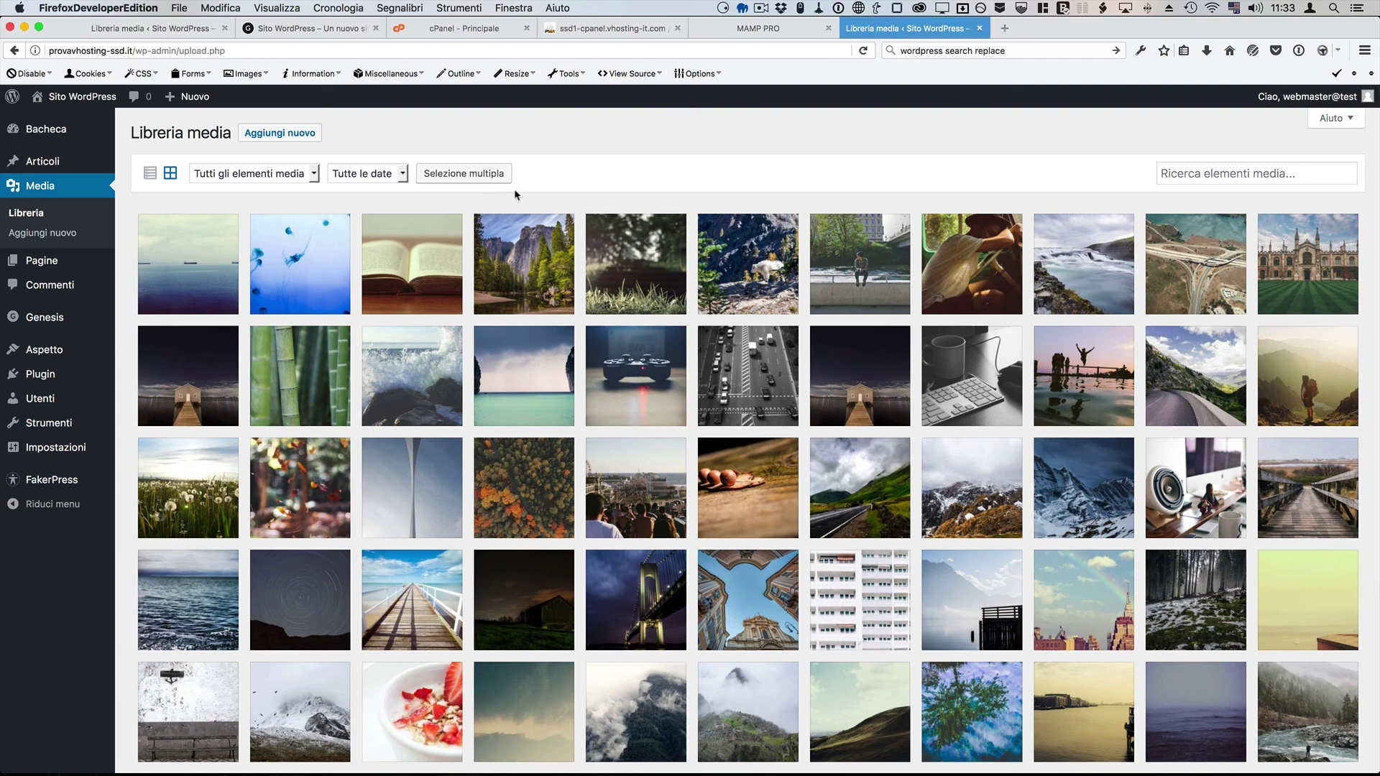
left_click(128, 133)
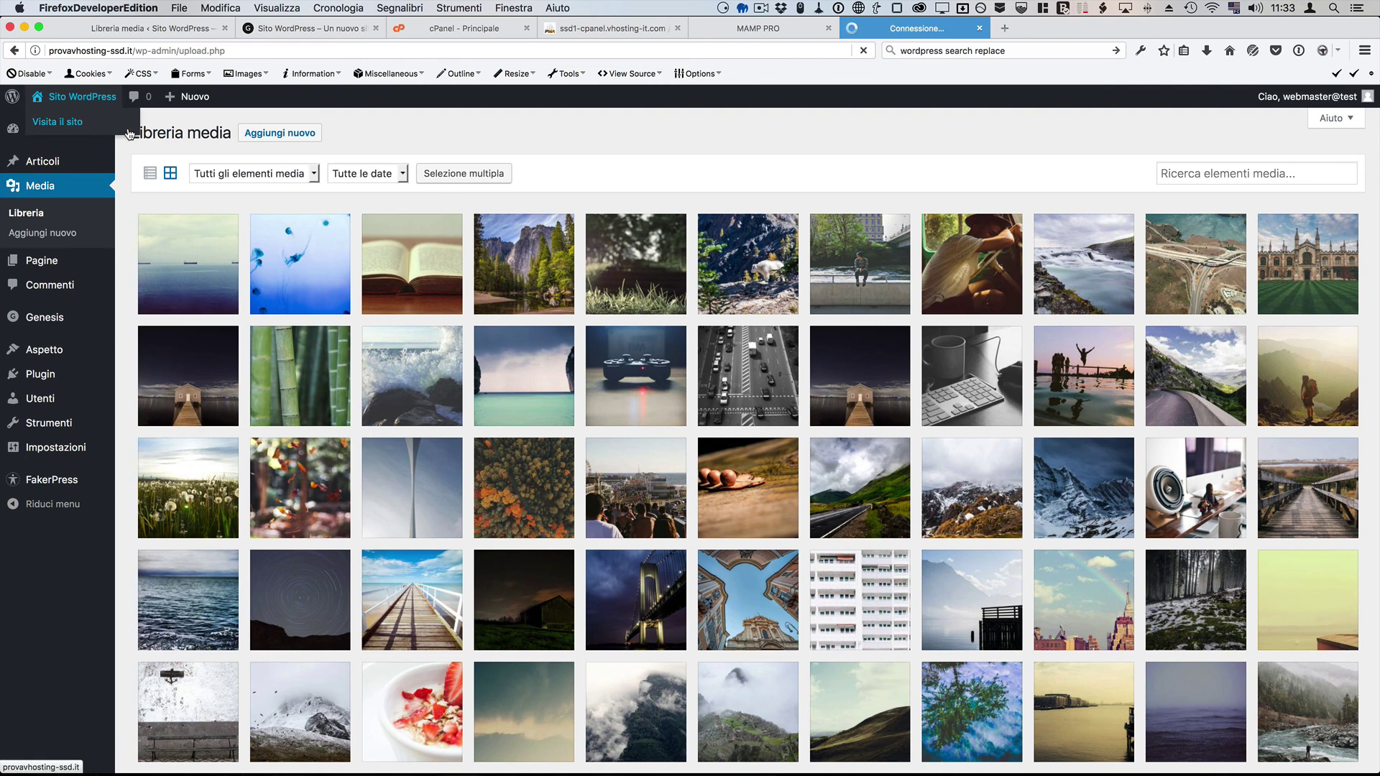